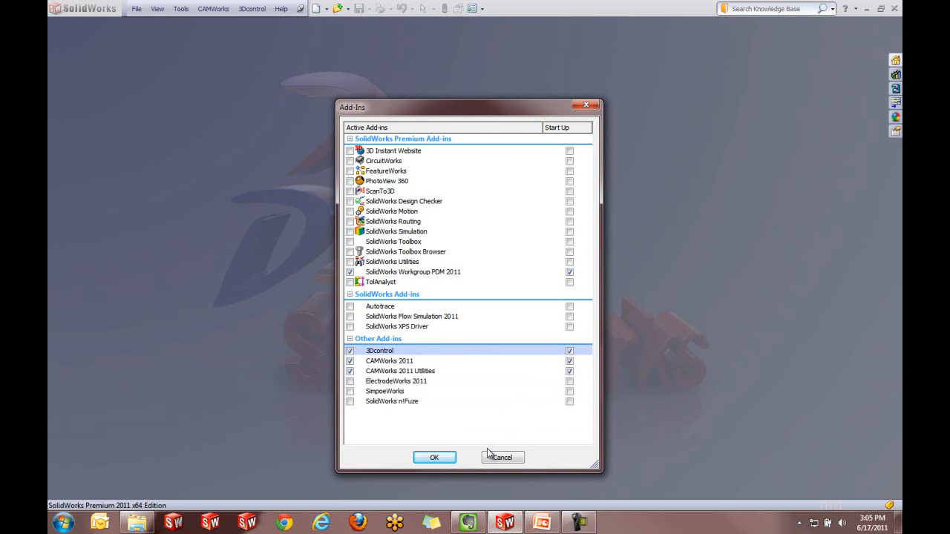
Accept the add-in selection with 3Dcontrol, CAMWorks 2011 and CAMWorks 2011 Utilities enabled, and open the recent part Base.SLDPRT
click(442, 459)
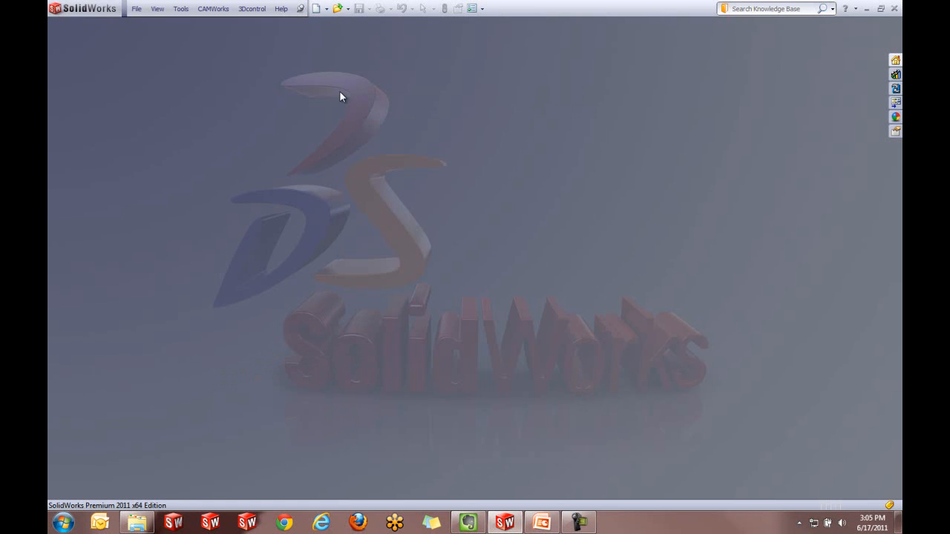
key(r)
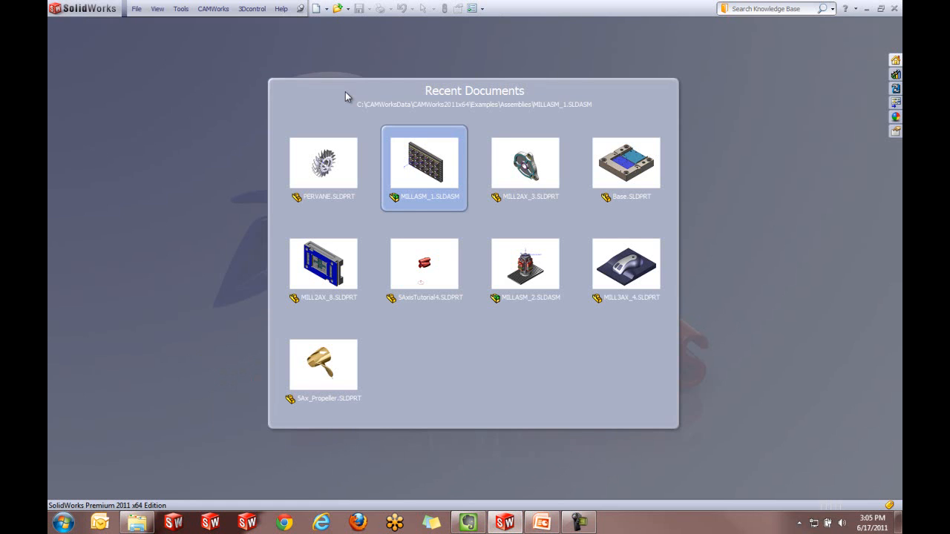
click(636, 158)
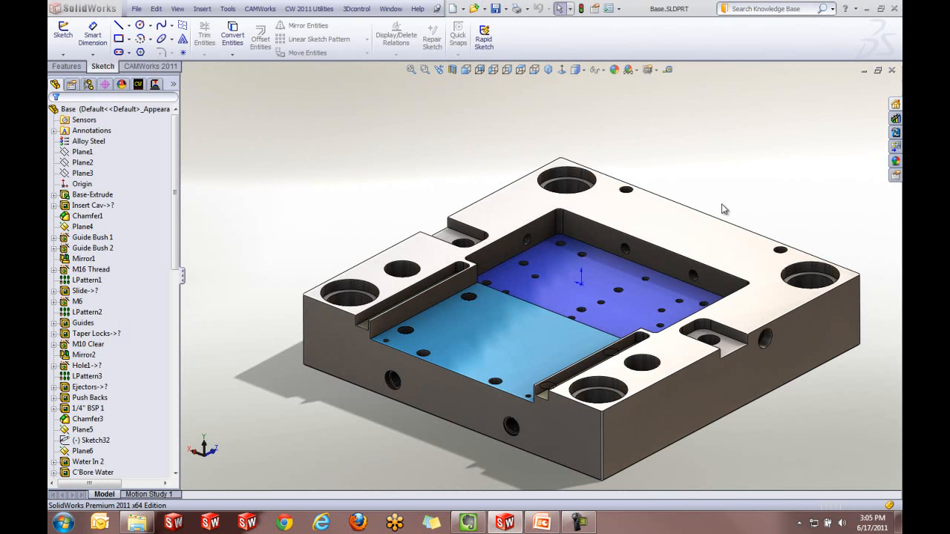
Inspect the part's modelled features in the design tree, including Mirror1, Taper Locks, LPattern2 and LPattern1
middle_drag(691, 361, 668, 364)
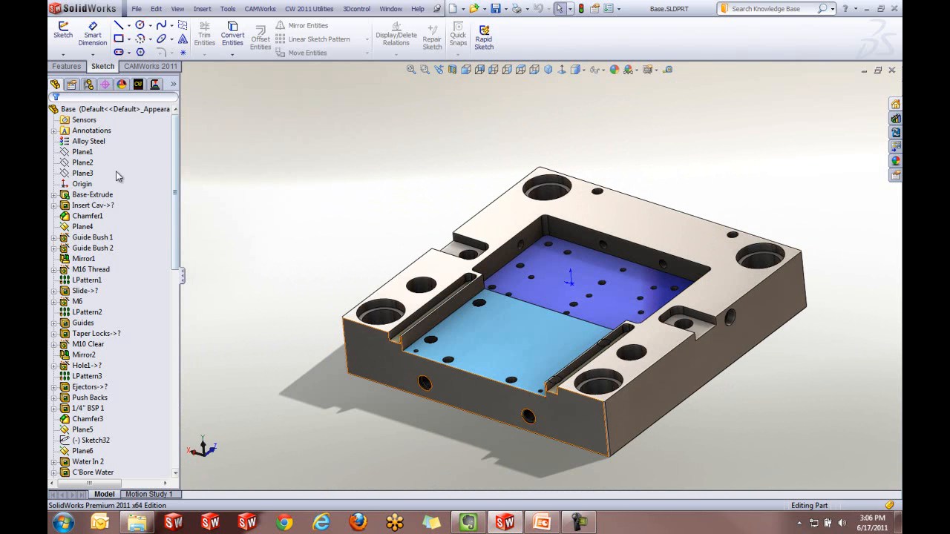
click(97, 260)
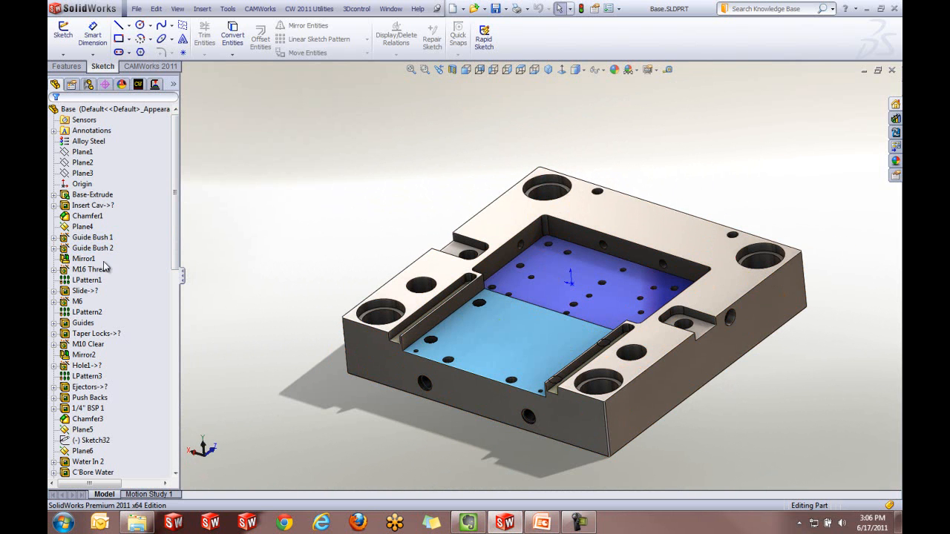
click(91, 336)
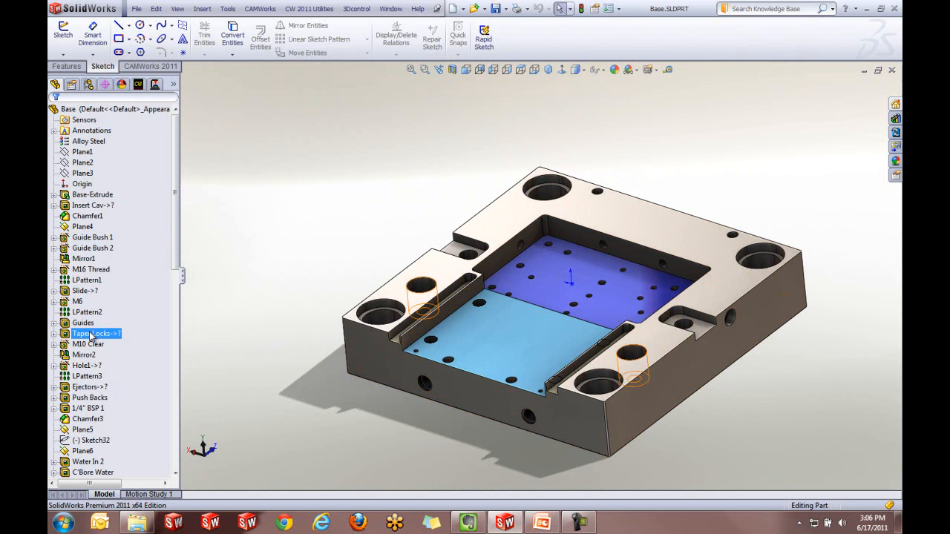
click(86, 312)
click(85, 280)
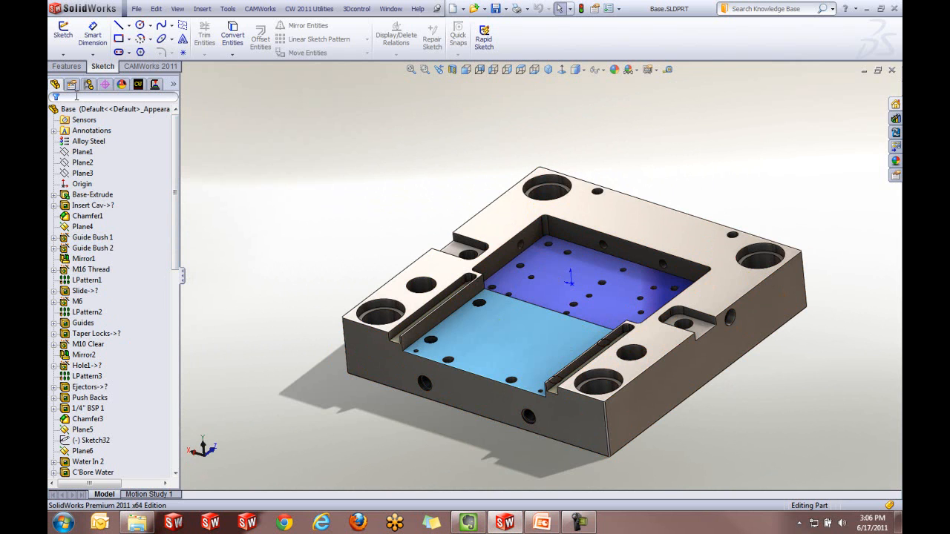
Show the CAMWorks feature tree and the CAMWorks 2011 commands, and look over the list of available toolbars
click(138, 86)
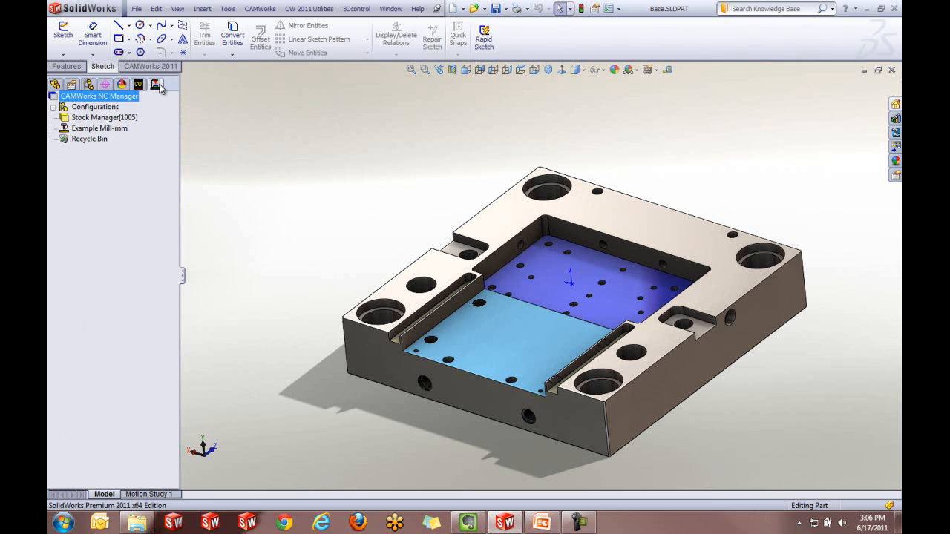
click(152, 66)
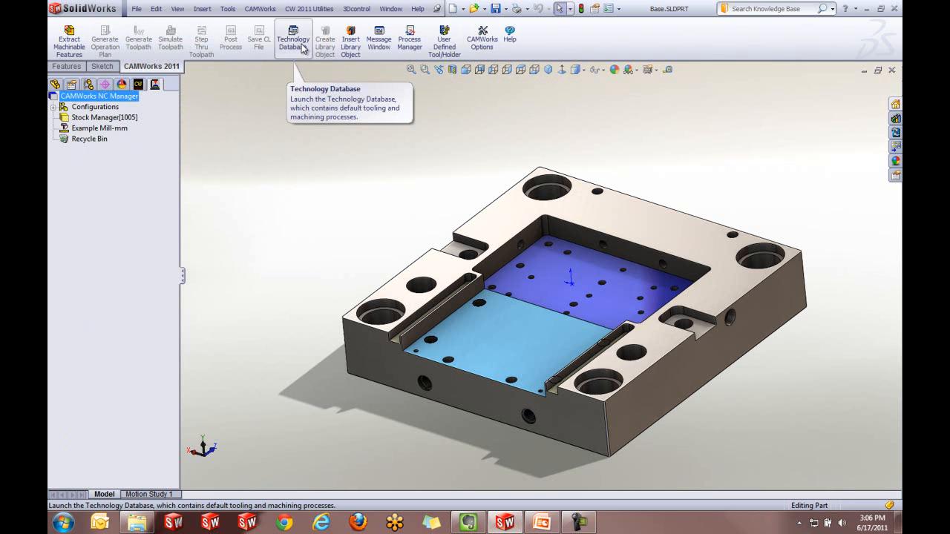
right_click(662, 13)
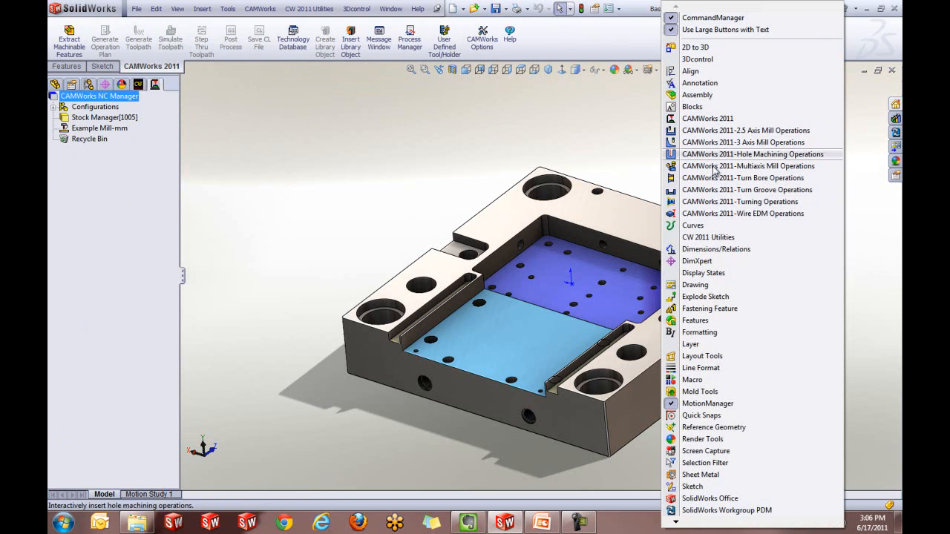
click(567, 123)
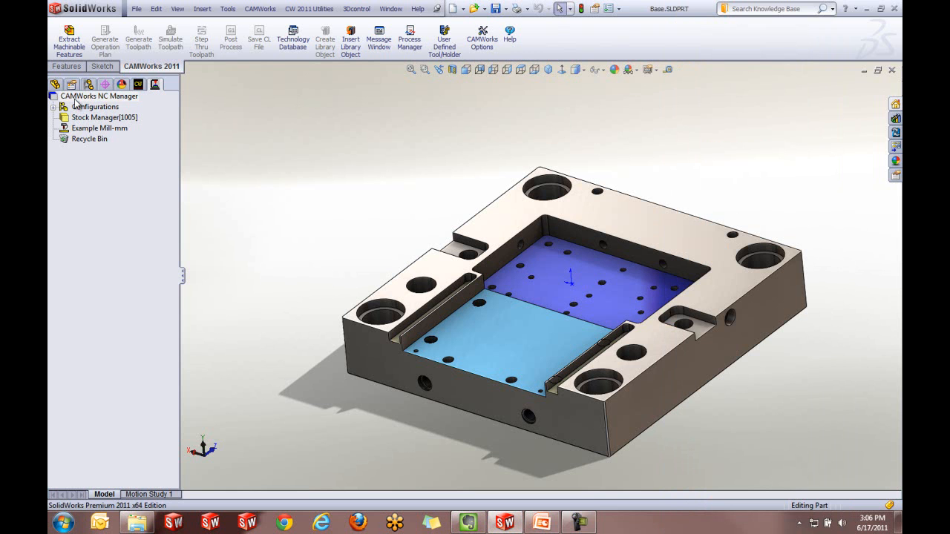
Examine the configurations under the CAMWorks NC Manager and compare them with the part's own SolidWorks configurations
mouse_move(419, 149)
middle_down()
mouse_move(431, 153)
mouse_move(424, 102)
mouse_move(420, 146)
middle_up()
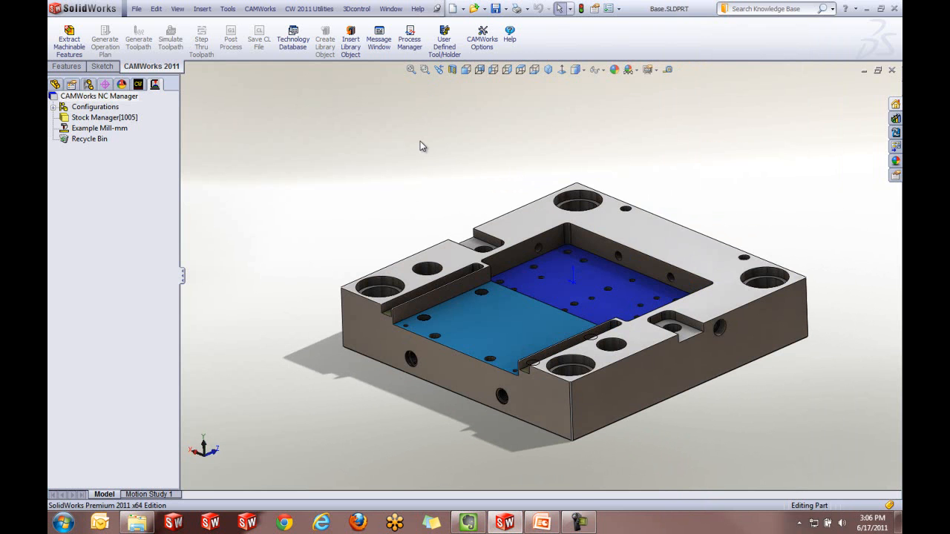
scroll(641, 283, down, 1)
middle_drag(640, 283, 653, 321)
scroll(661, 345, up, 1)
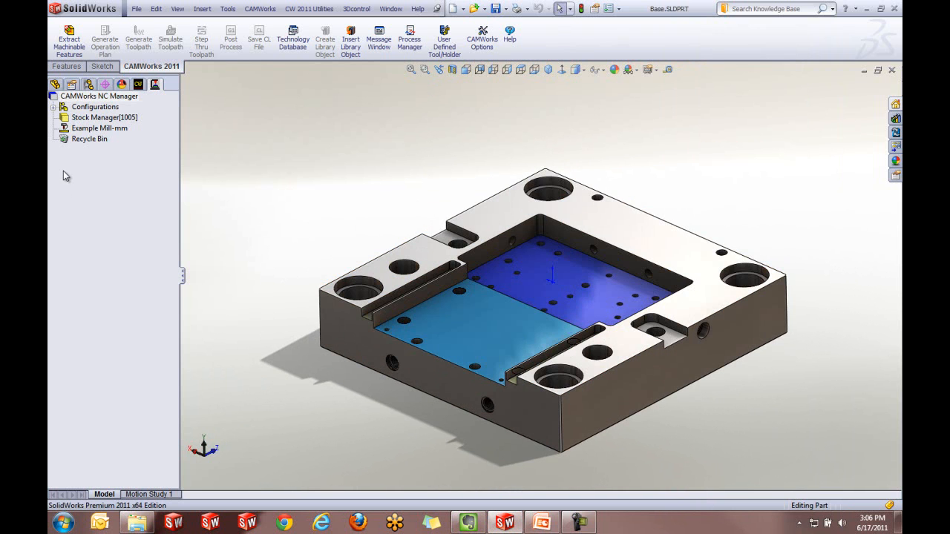
click(135, 95)
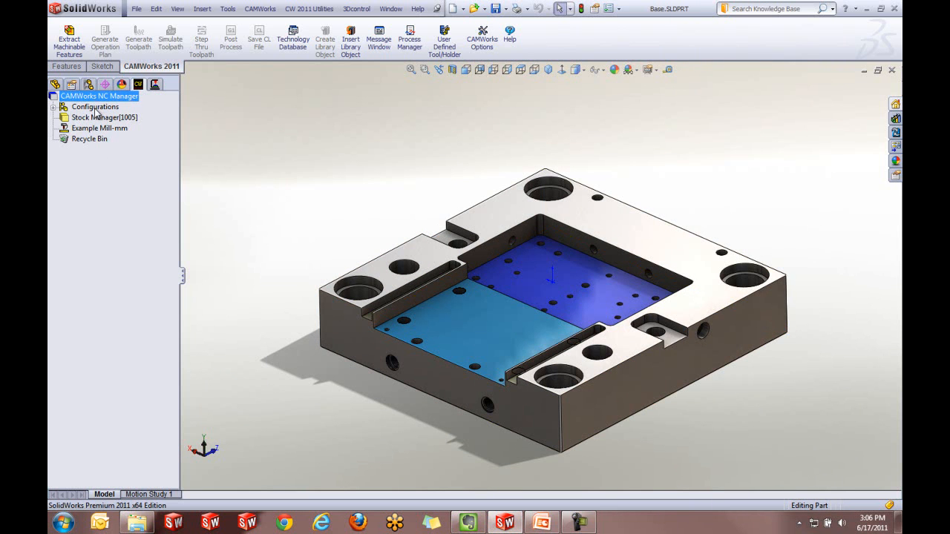
click(53, 107)
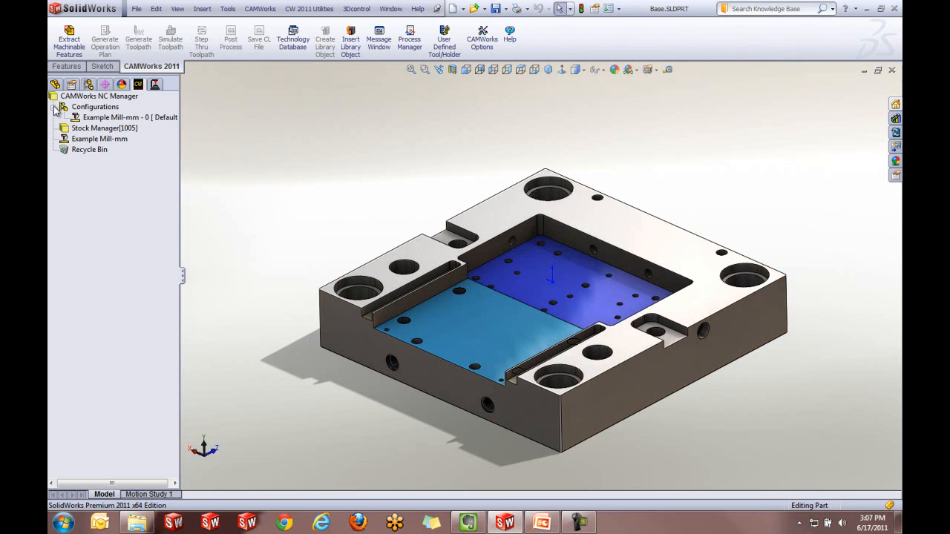
click(89, 84)
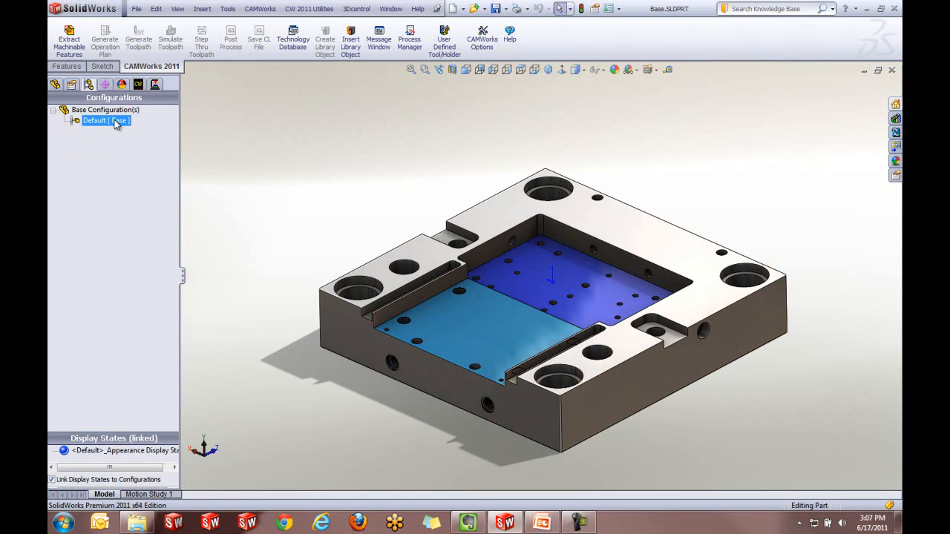
click(140, 84)
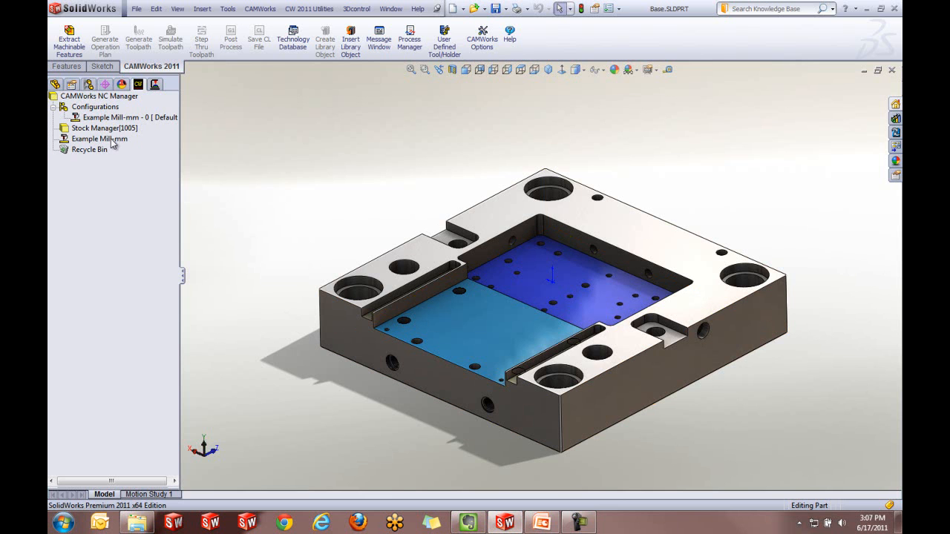
click(54, 107)
Change the active machine from the example metric mill to the Haas VF1
double_click(98, 129)
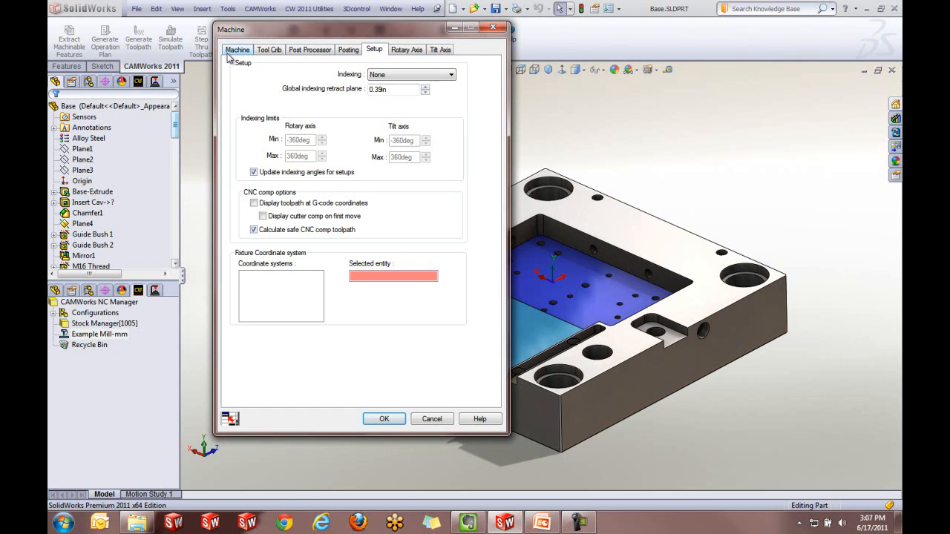
click(228, 55)
drag(256, 32, 278, 40)
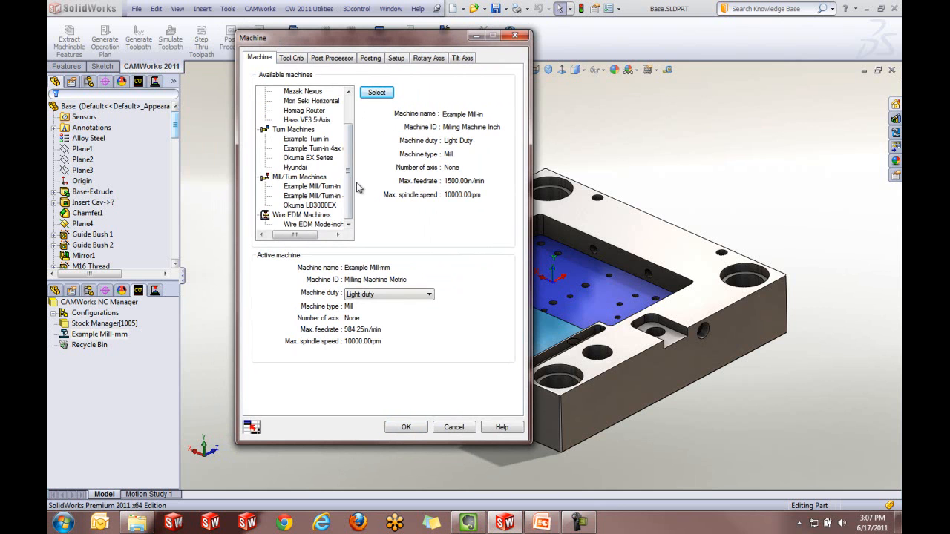
scroll(352, 178, up, 2)
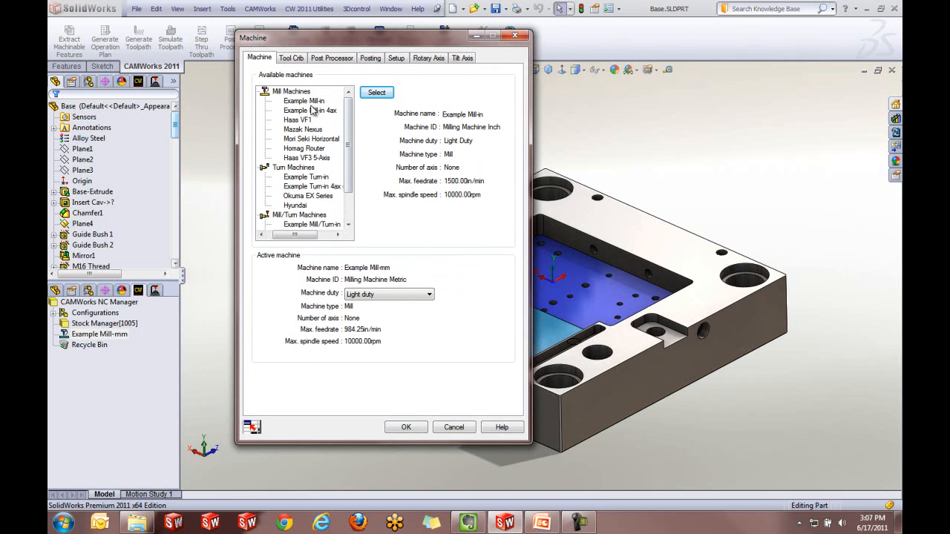
click(296, 122)
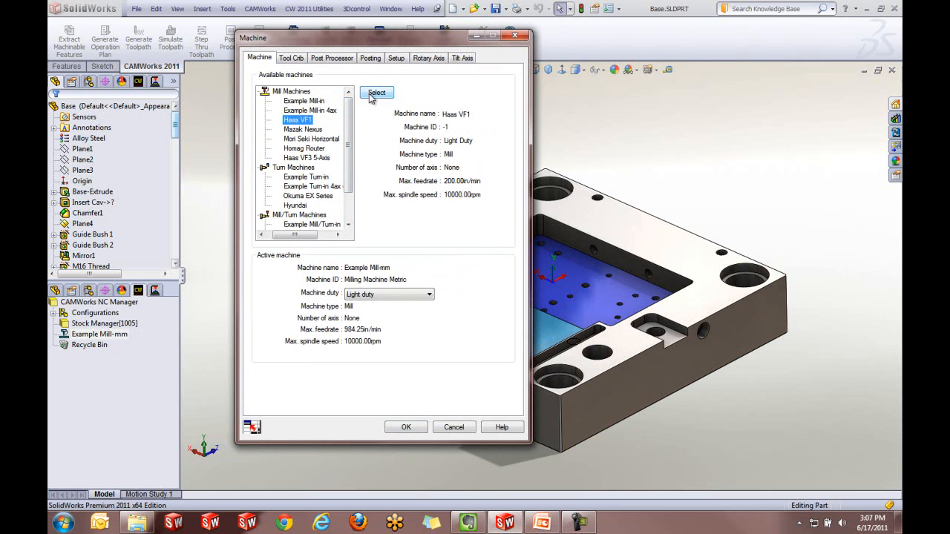
click(370, 95)
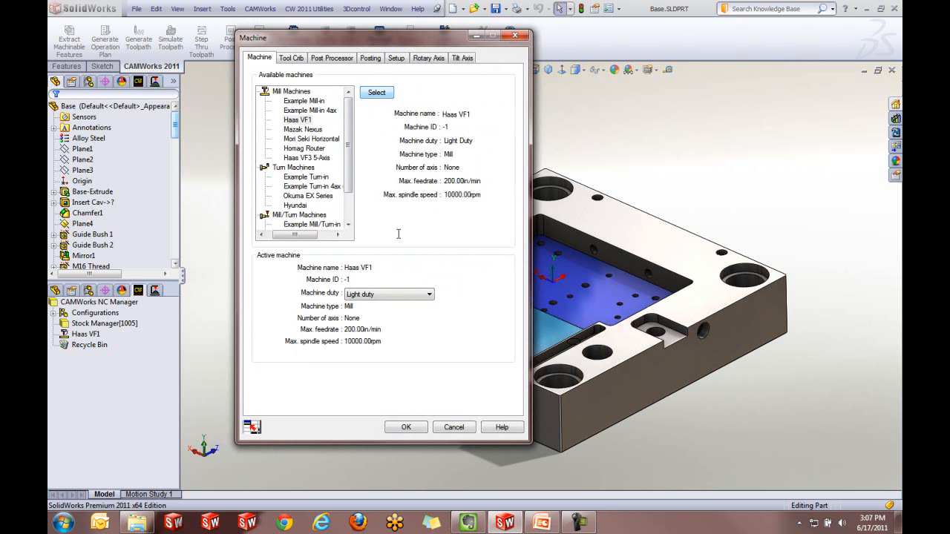
click(414, 426)
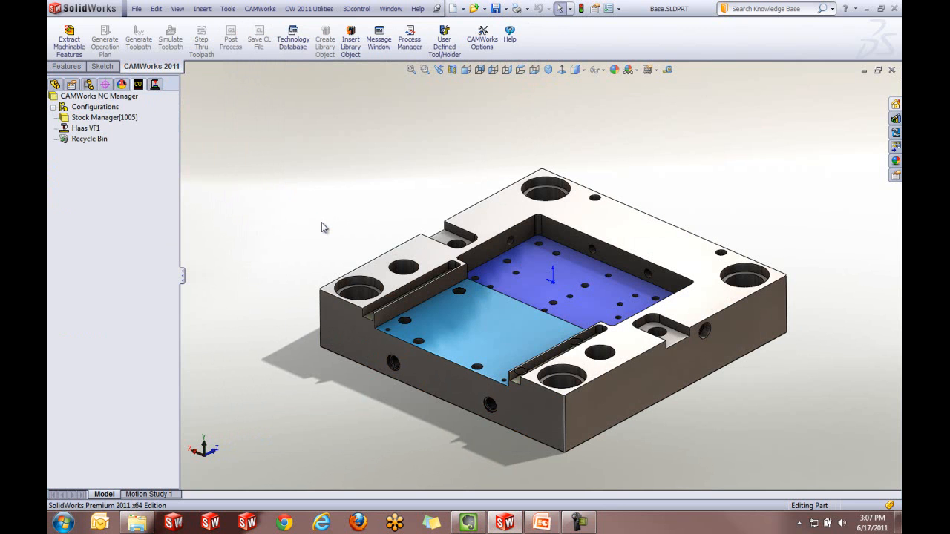
Extract the part's machinable features and highlight Hole Group1, Counterbore Hole Group2, Rectangular Slot1 and Rectangular Pocket1 on the model
click(69, 49)
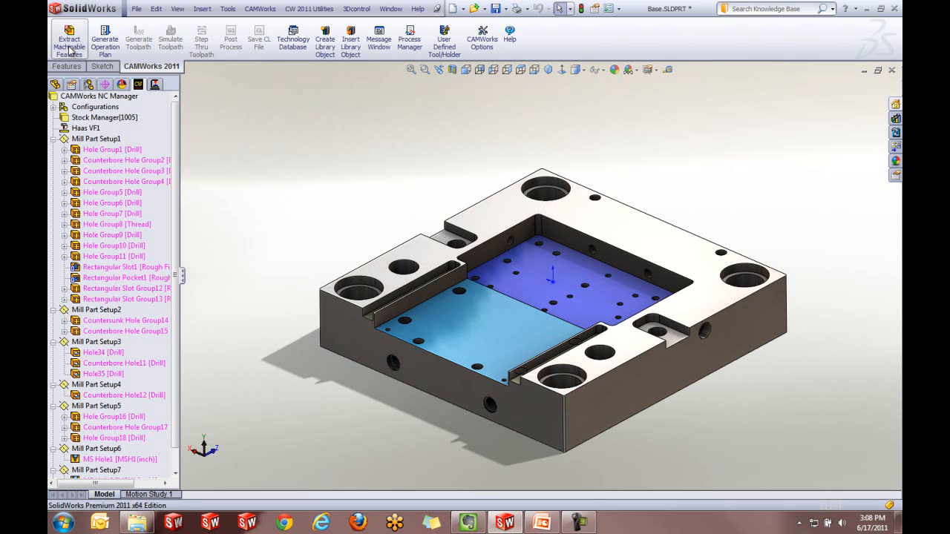
click(104, 152)
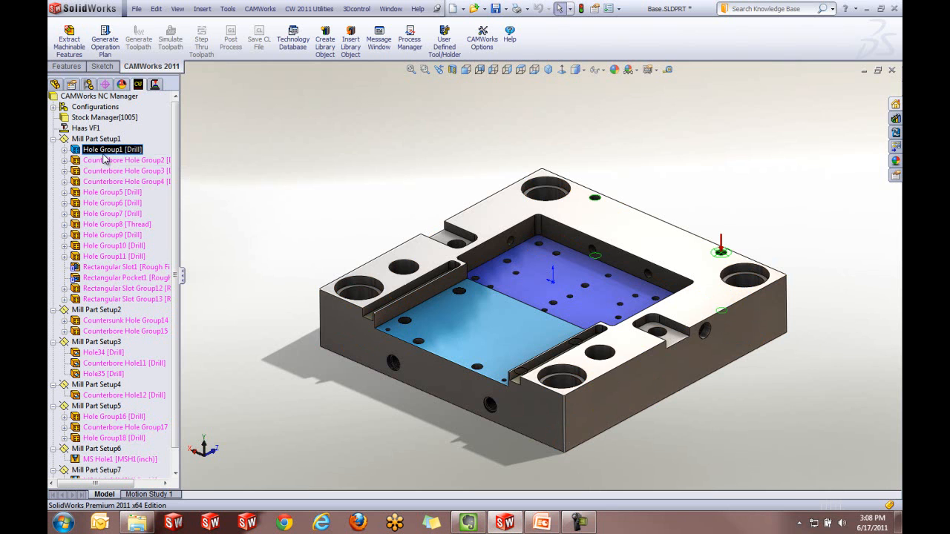
click(104, 161)
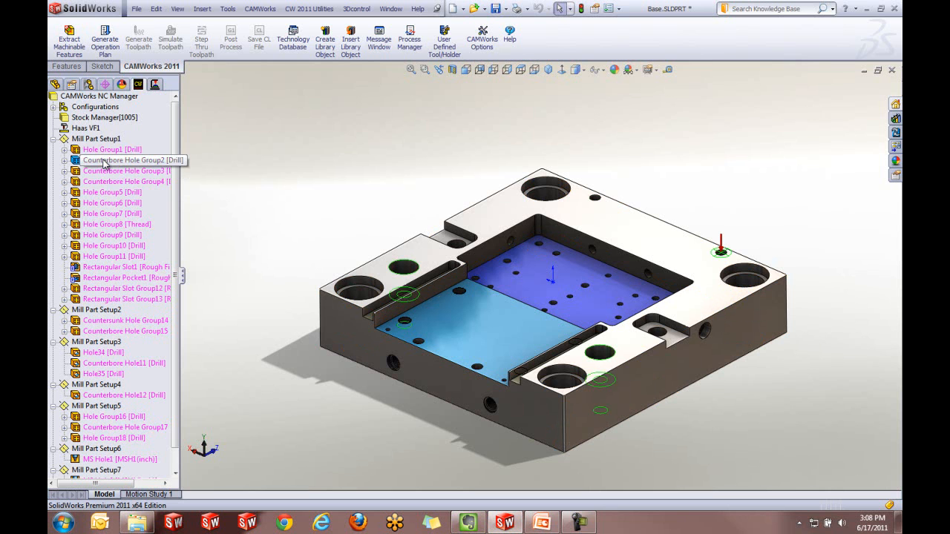
click(106, 267)
click(107, 278)
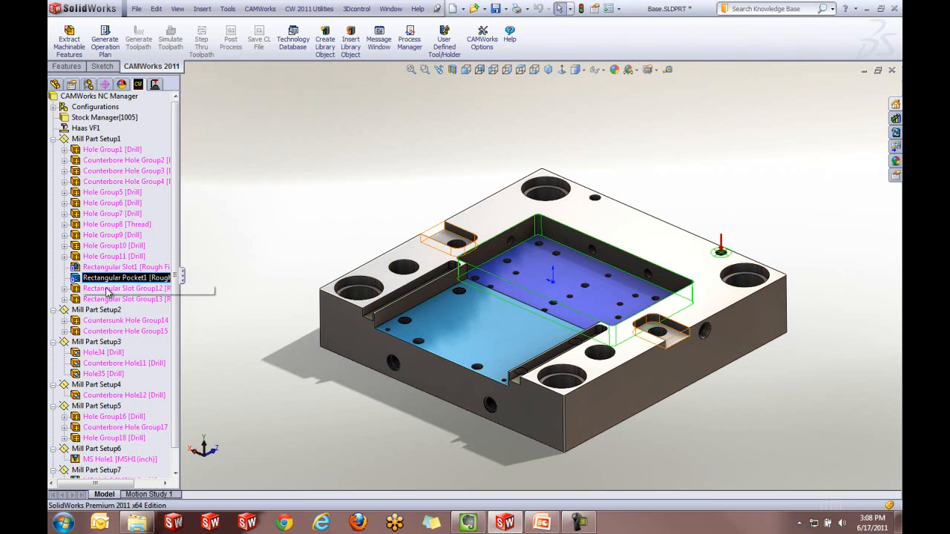
Check the machining directions of the extracted mill part setups on the model, including Mill Part Setup1, 2, 3, 6 and 7
click(108, 139)
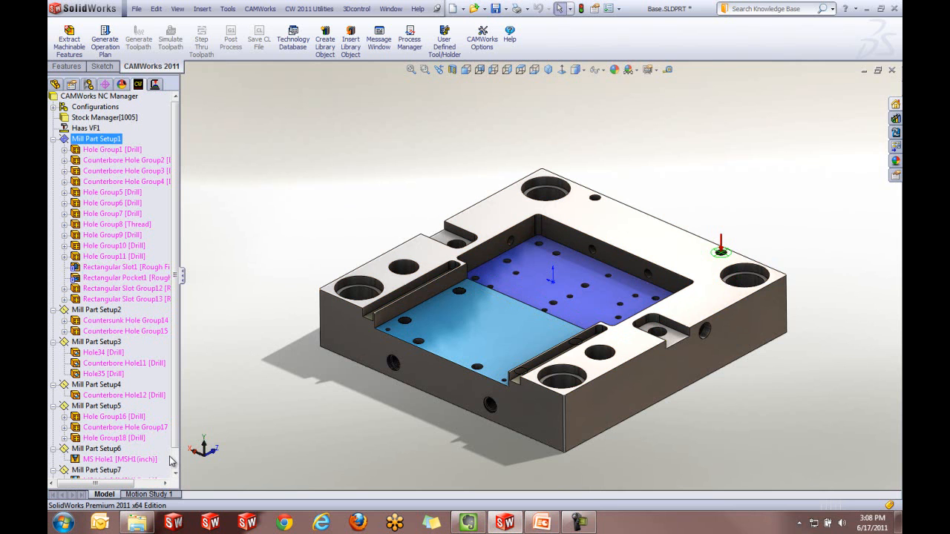
click(93, 310)
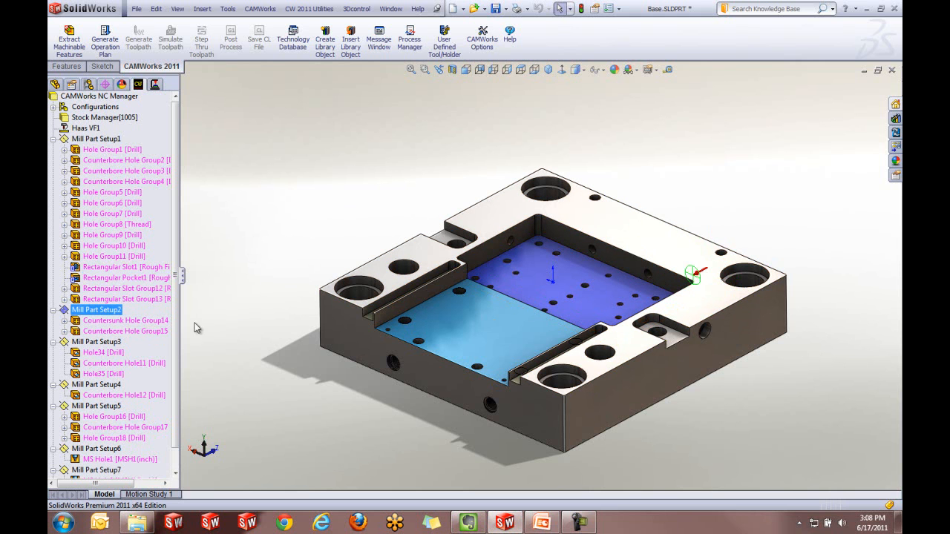
click(112, 352)
key(Up)
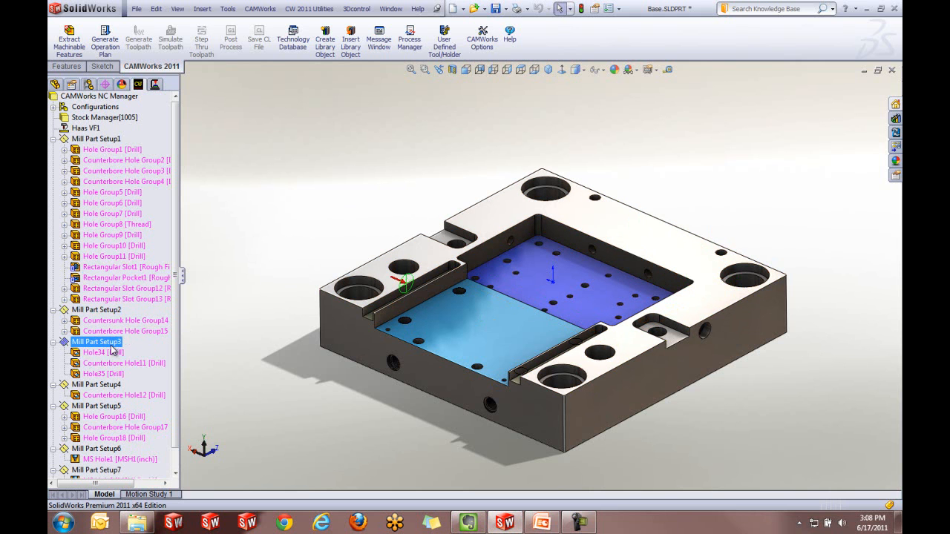
click(105, 140)
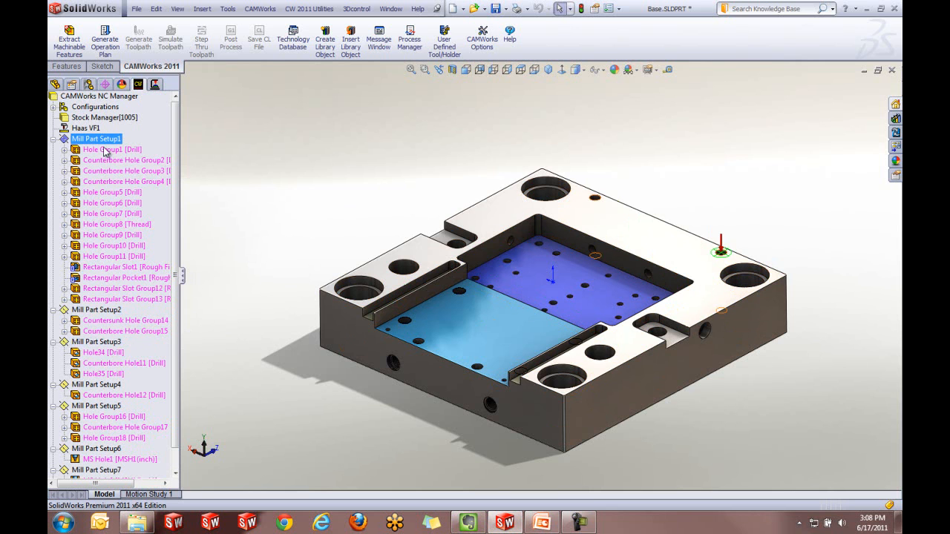
click(116, 471)
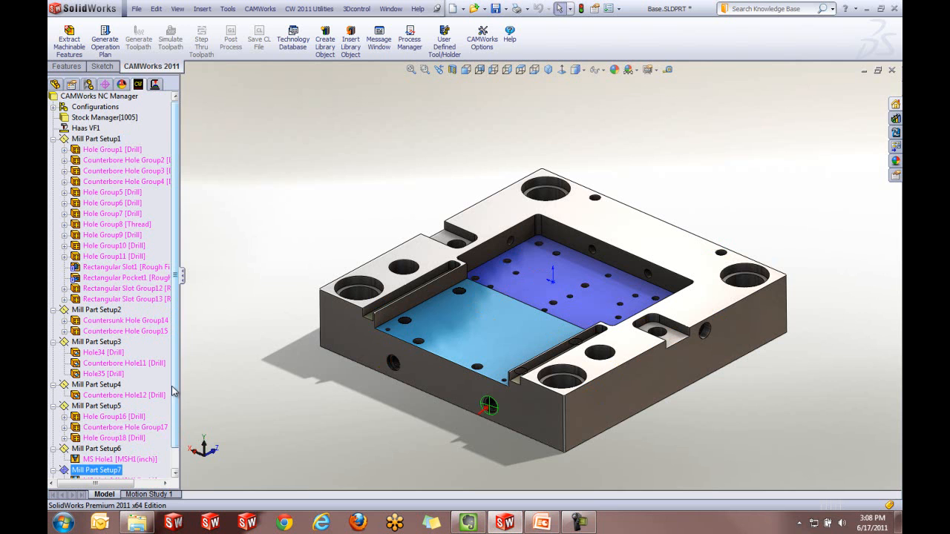
scroll(136, 415, down, 1)
click(102, 427)
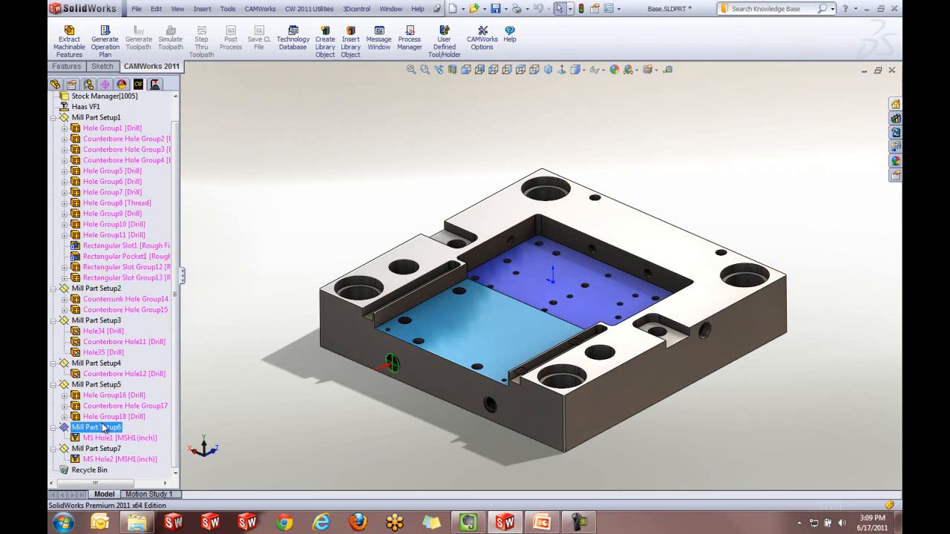
click(110, 449)
Select the light blue floor face of the open recess and orient the view normal to it
click(476, 338)
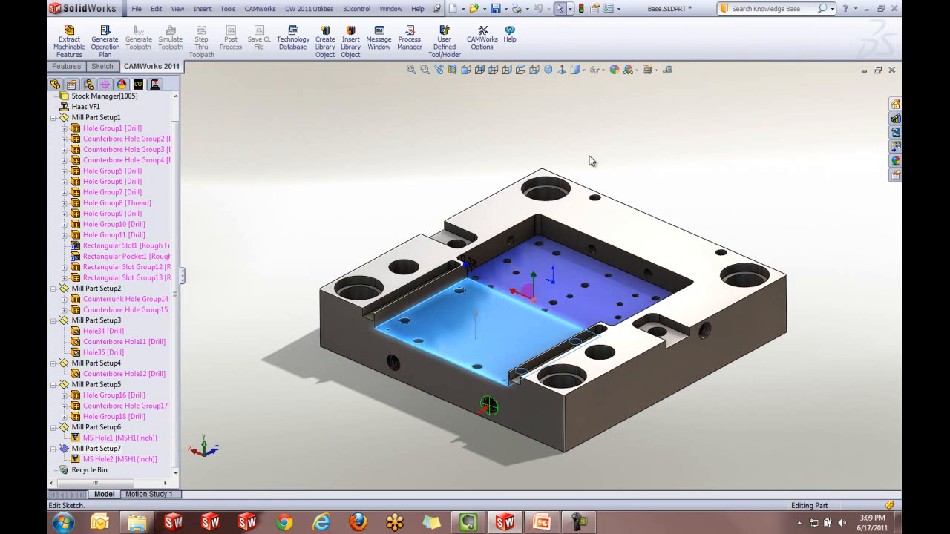
click(563, 71)
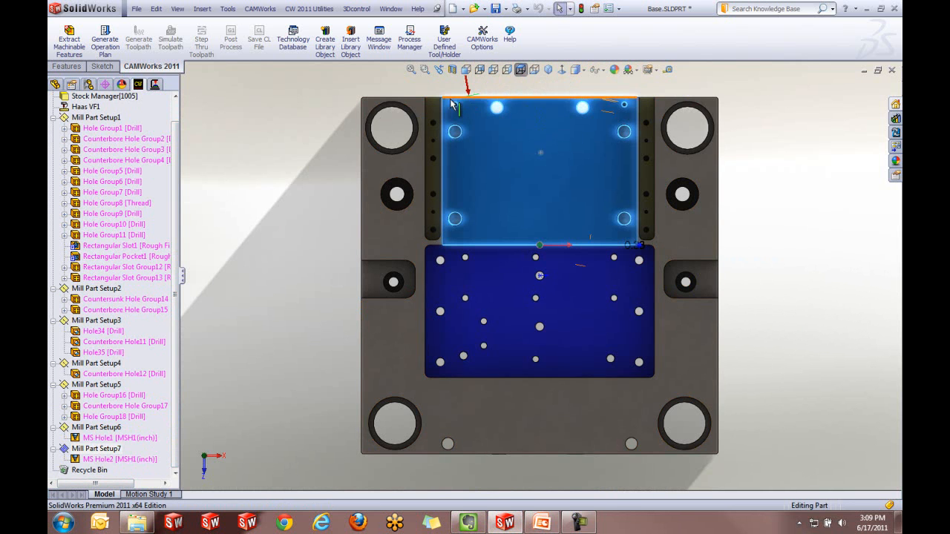
Examine the part from several angles, including the open recess and side-wall holes, and check the machining direction of Mill Part Setup1
scroll(490, 122, down, 5)
middle_drag(527, 142, 544, 242)
scroll(544, 241, up, 3)
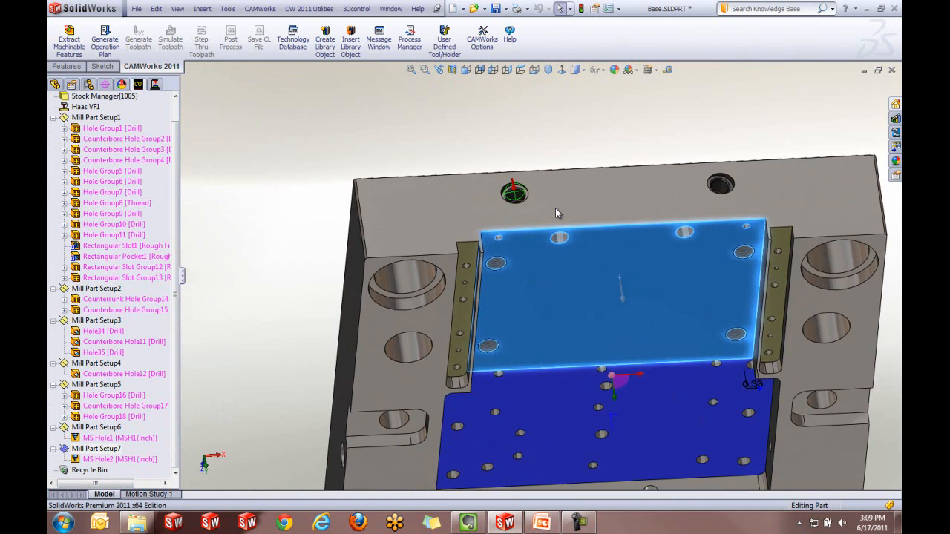
scroll(555, 207, down, 2)
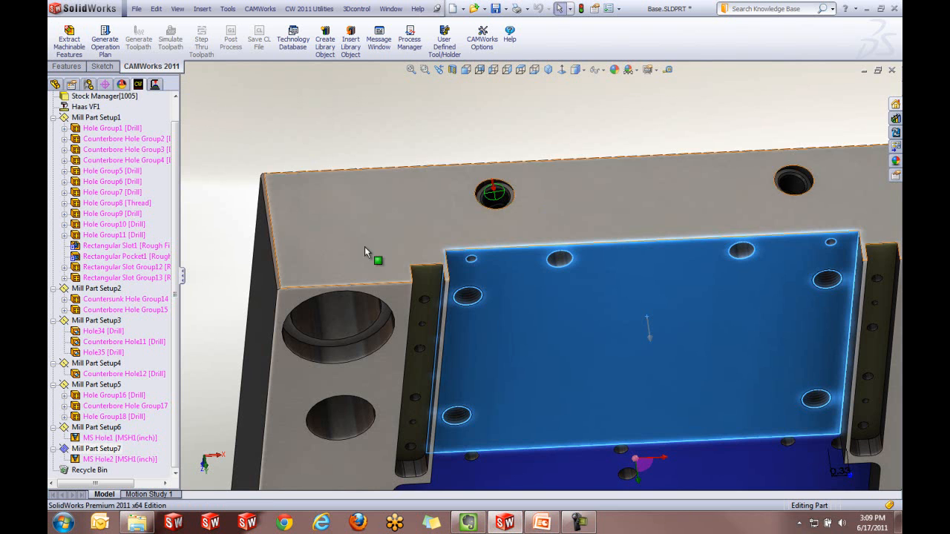
scroll(364, 246, up, 6)
middle_drag(568, 328, 650, 296)
scroll(650, 296, down, 5)
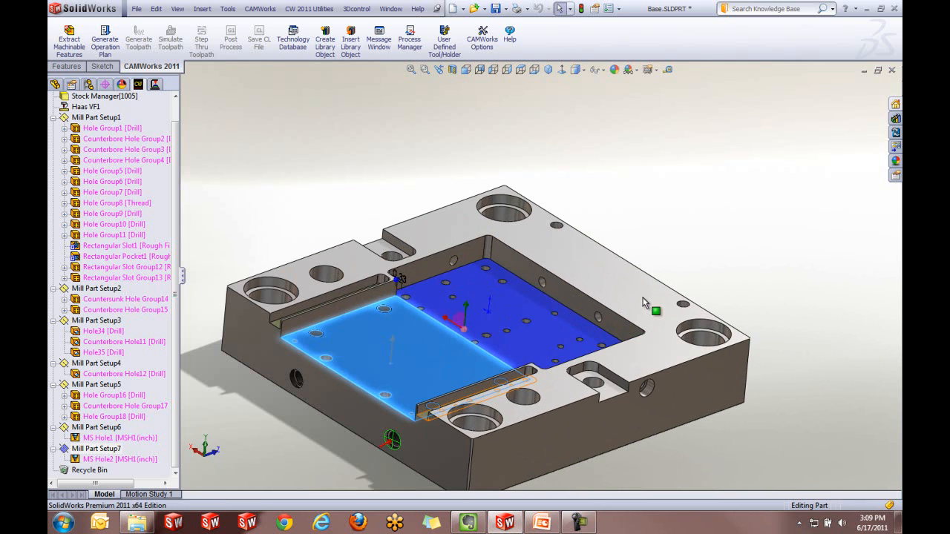
scroll(329, 219, up, 2)
scroll(177, 181, up, 2)
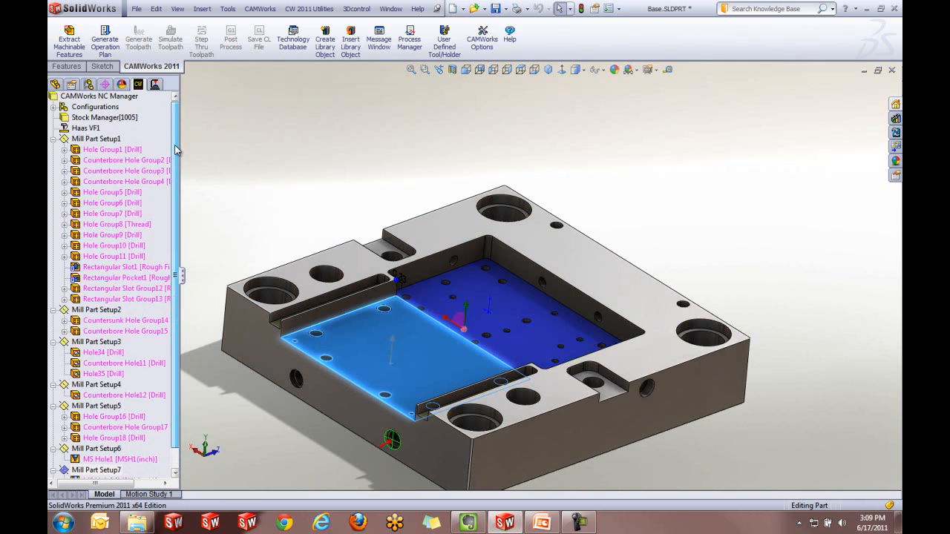
click(97, 138)
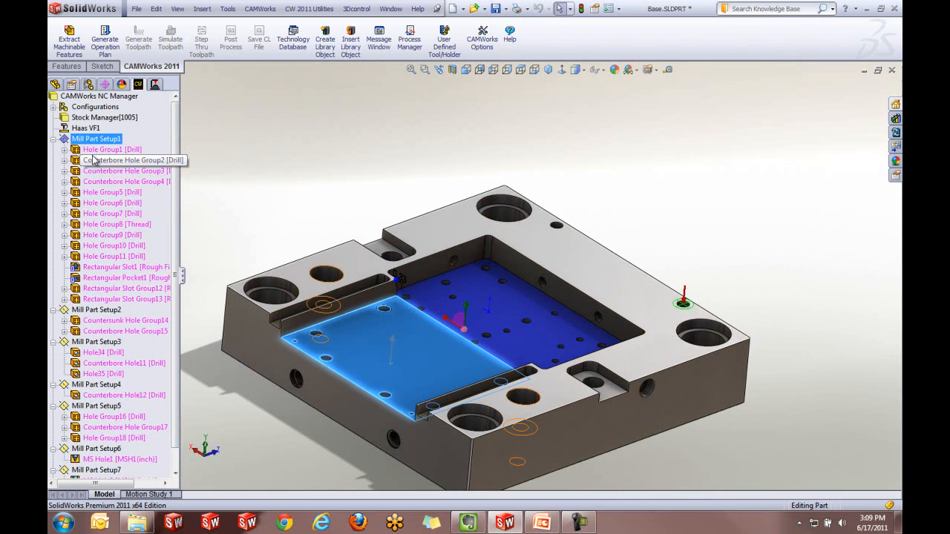
Delete Mill Part Setup7 and all its dependent items
scroll(179, 194, down, 1)
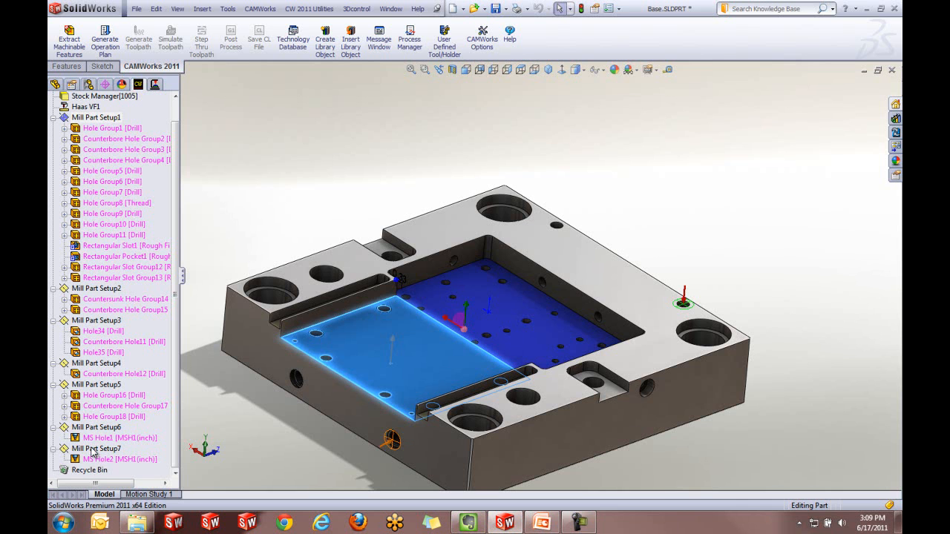
click(92, 450)
right_click(93, 449)
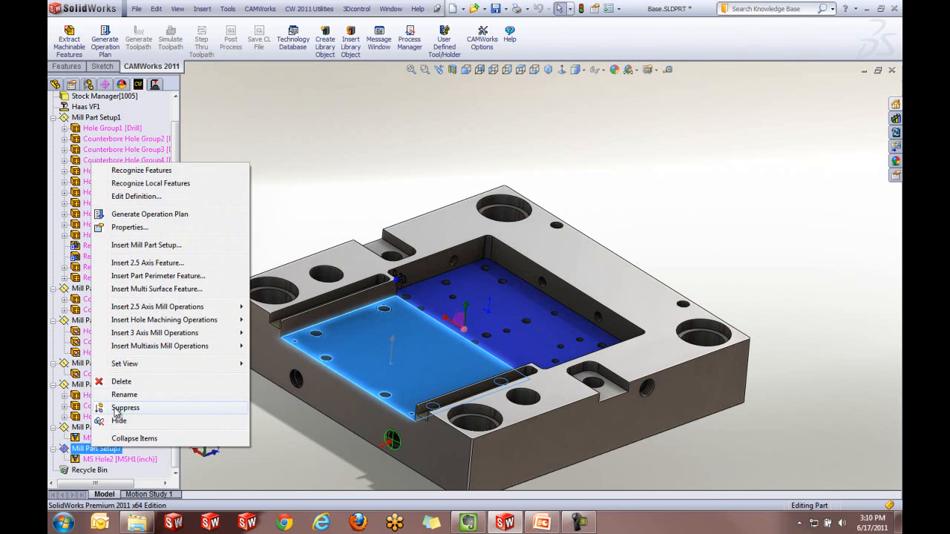
click(121, 382)
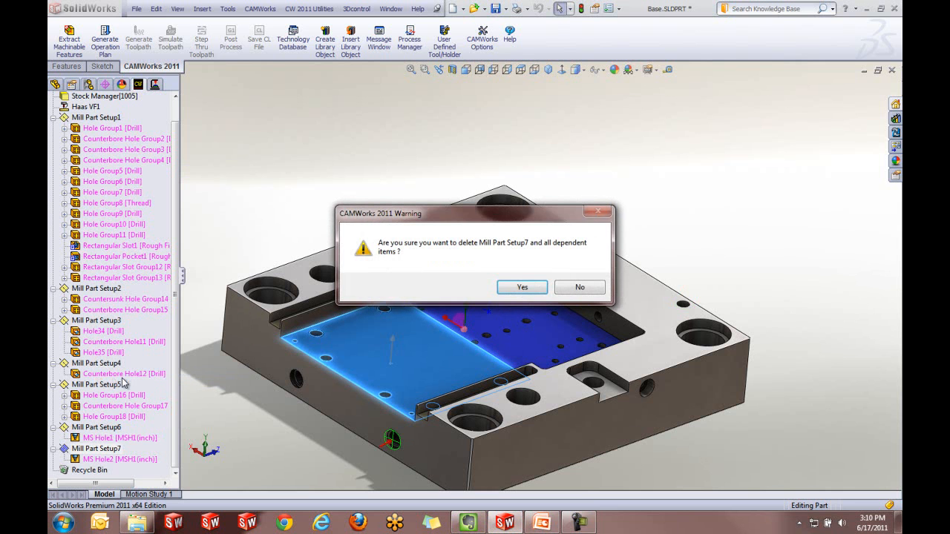
click(521, 287)
Delete Mill Part Setup2 through Mill Part Setup6 together, keeping only Mill Part Setup1
click(90, 441)
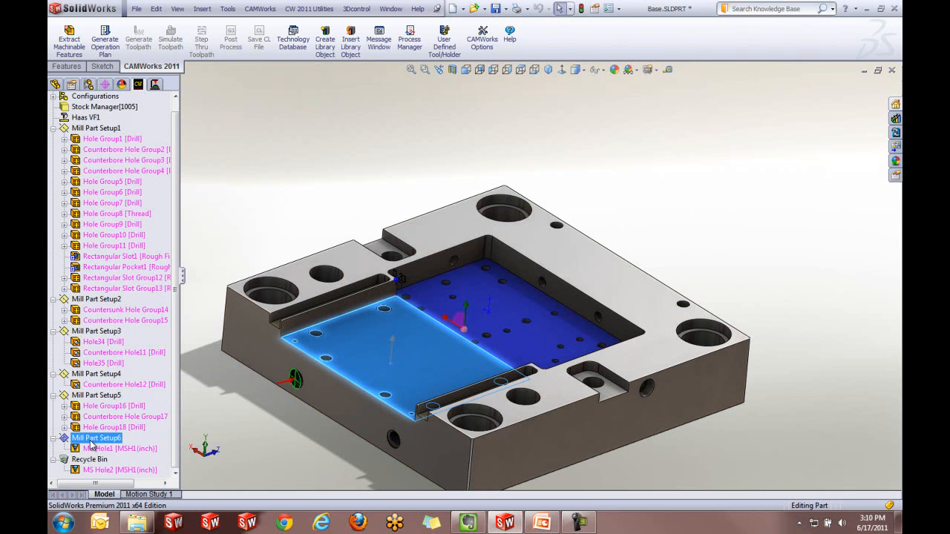
ctrl+click(96, 396)
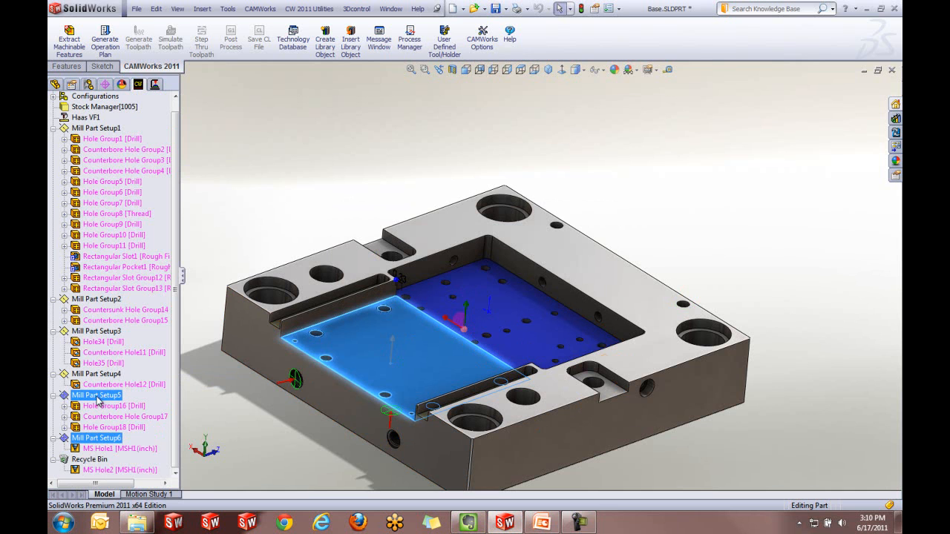
ctrl+click(97, 374)
ctrl+click(97, 331)
ctrl+click(100, 299)
right_click(100, 300)
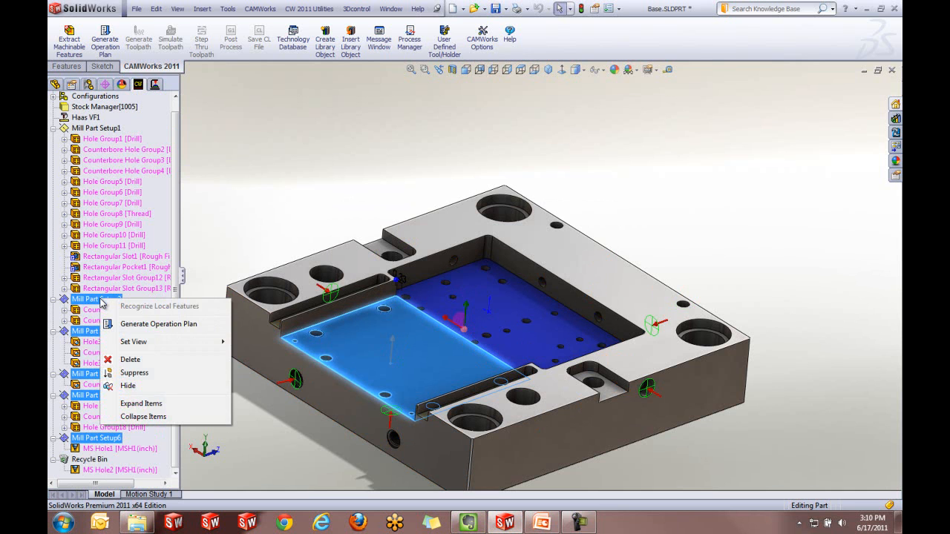
click(127, 364)
click(515, 287)
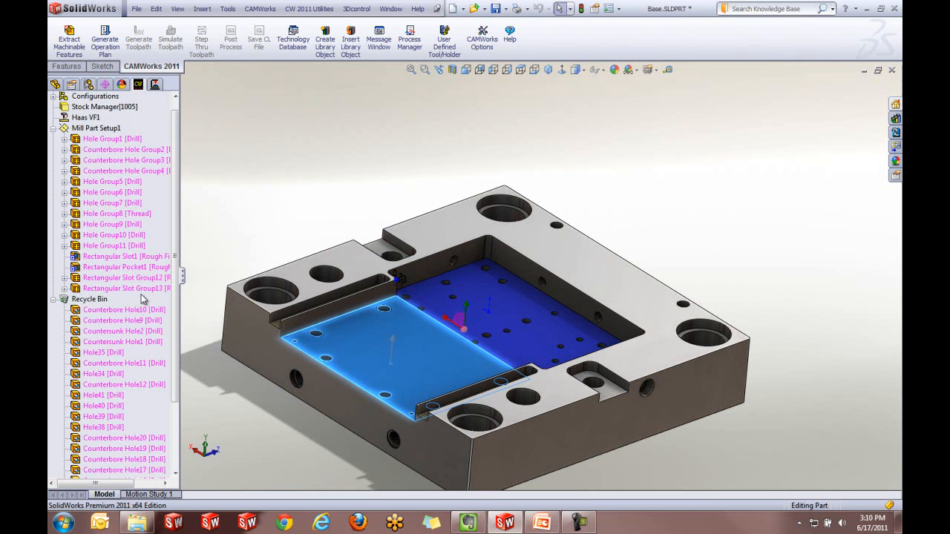
Empty the CAMWorks Recycle Bin to remove the deleted hole features permanently
right_click(90, 302)
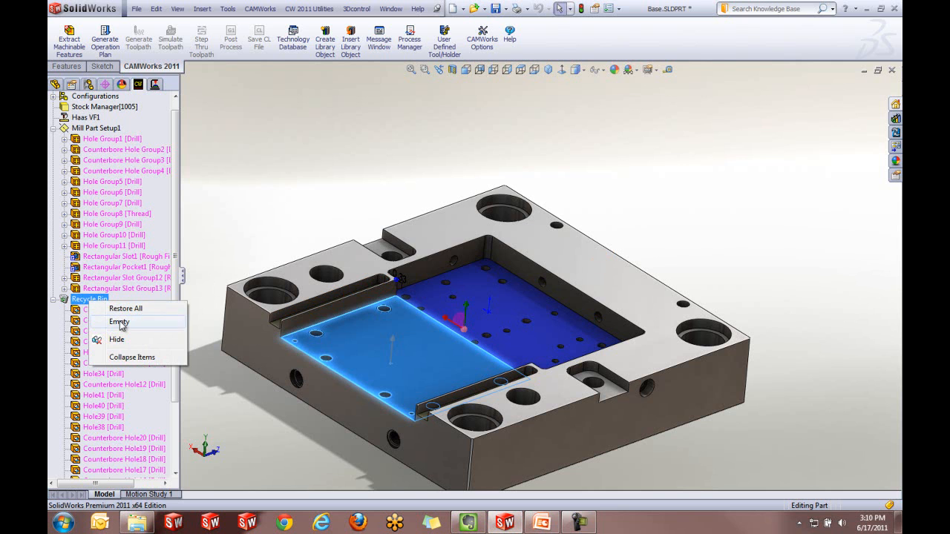
click(119, 322)
click(494, 287)
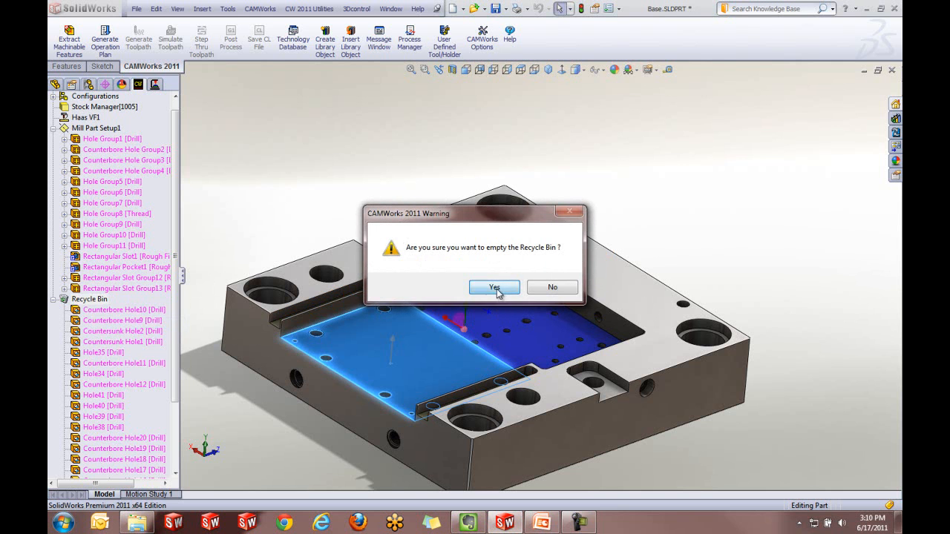
Generate the operation plan for Mill Part Setup1 and display the resulting operation tree
click(93, 143)
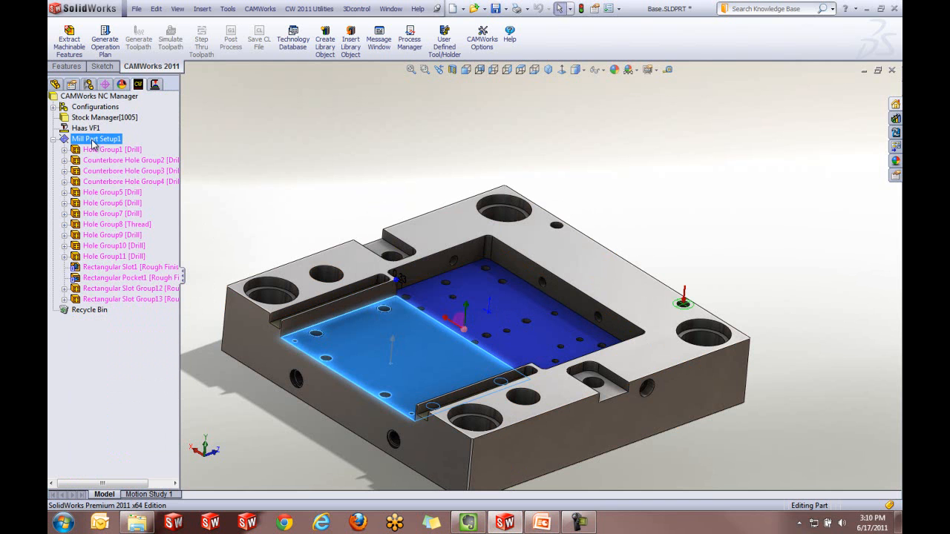
middle_drag(509, 314, 527, 324)
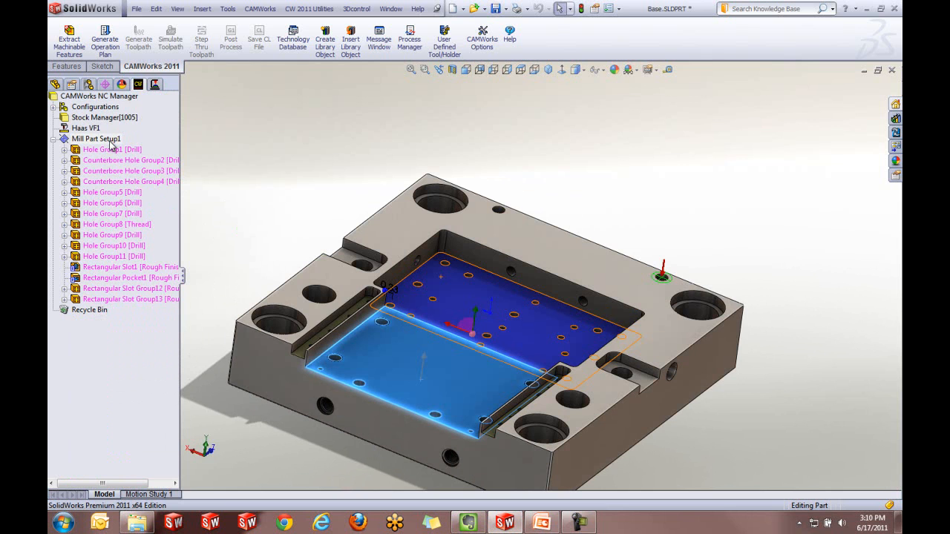
click(101, 49)
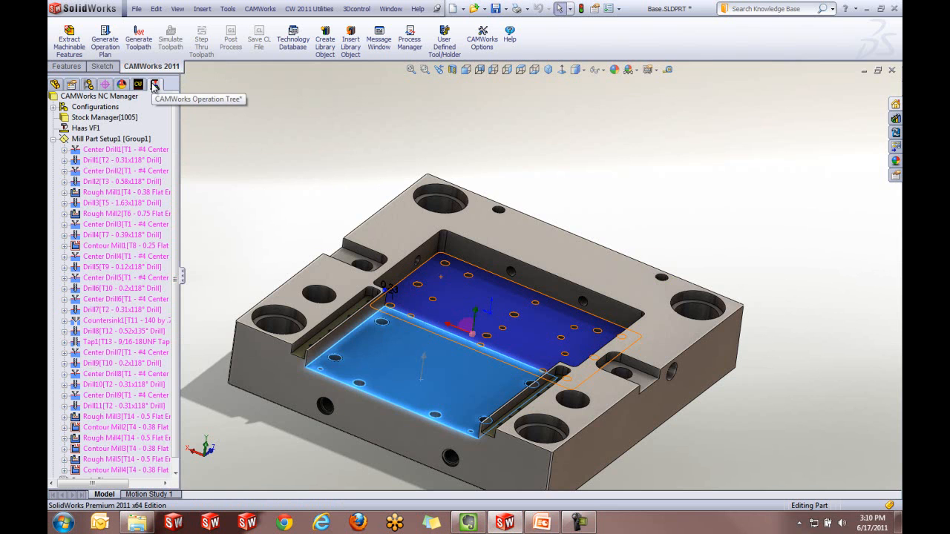
click(153, 86)
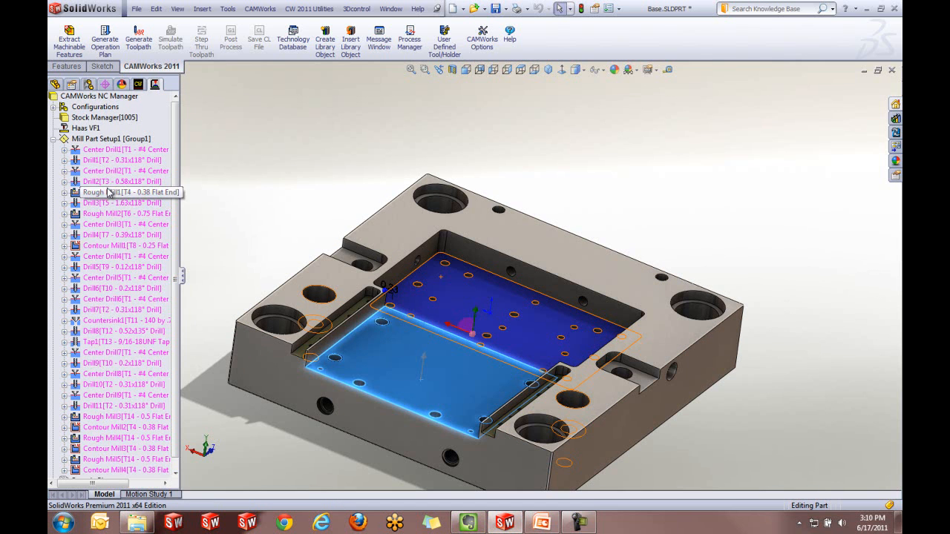
Highlight the Rough Mill1 and Center Drill1 operations, and generate the toolpaths for all machining operations
click(154, 198)
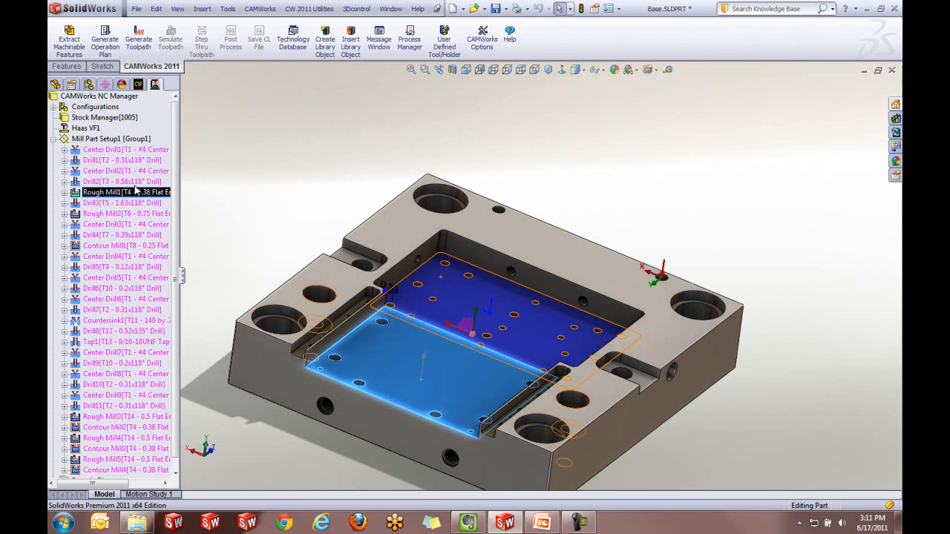
click(127, 150)
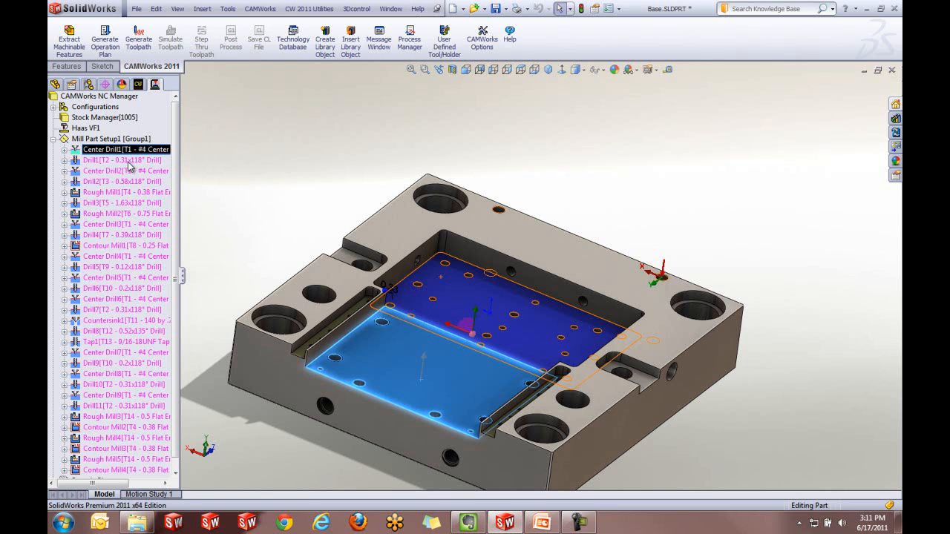
click(140, 41)
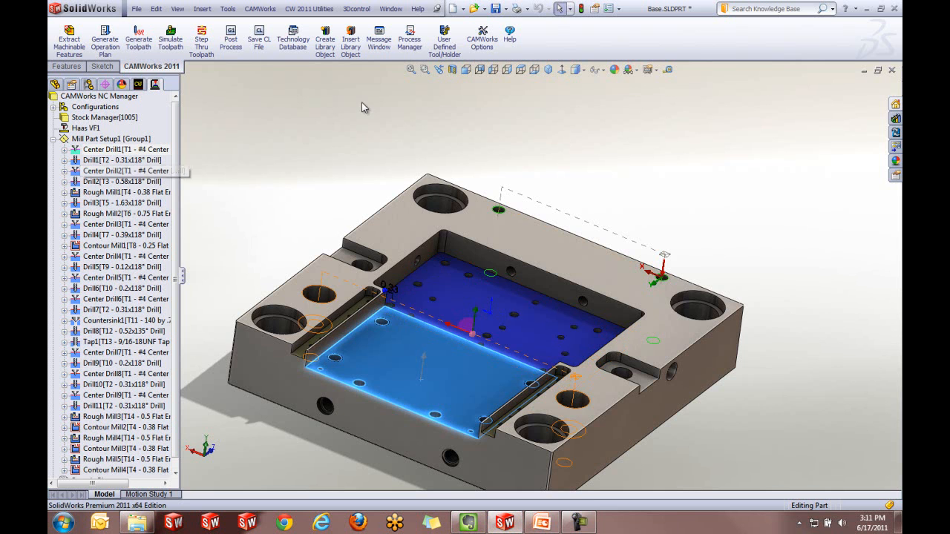
middle_drag(381, 178, 504, 361)
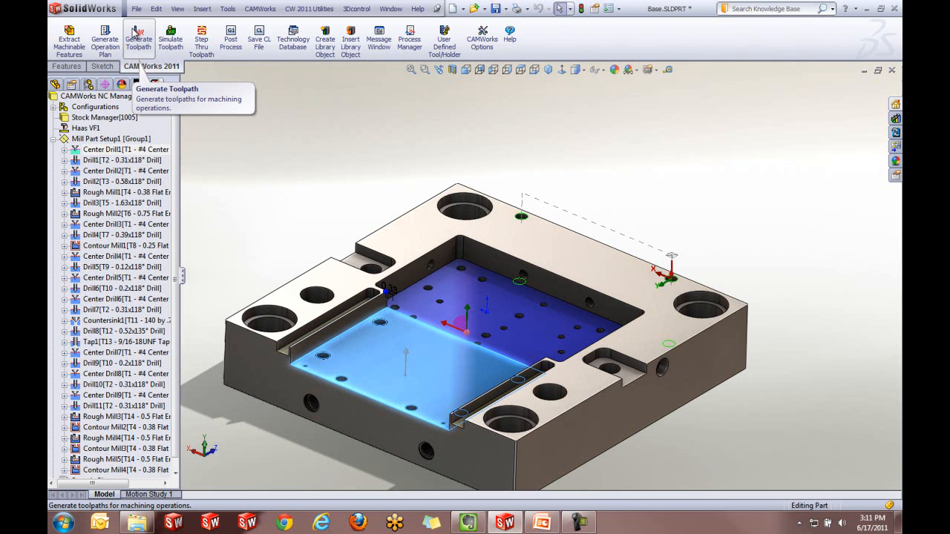
Simulate the toolpaths on the stock one operation at a time, starting from Center Drill1, and close the simulation
click(170, 36)
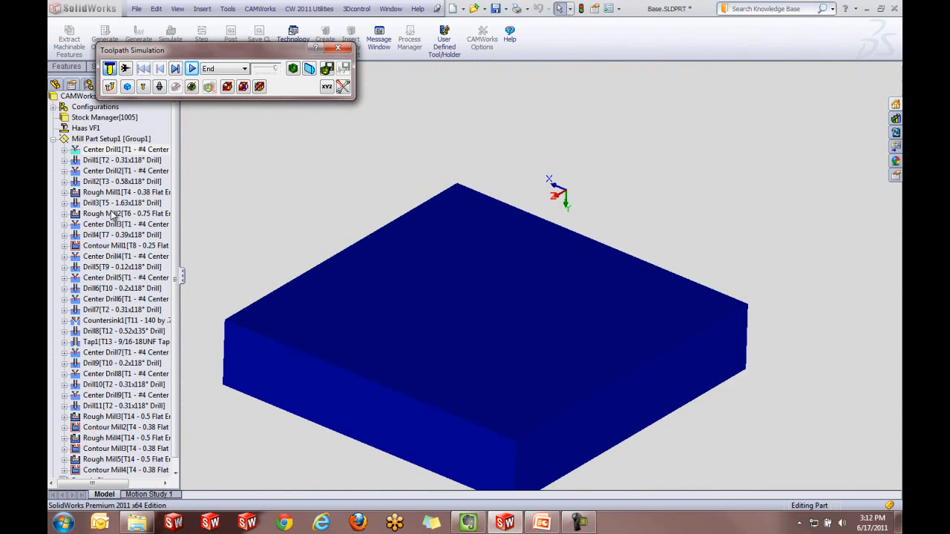
click(174, 71)
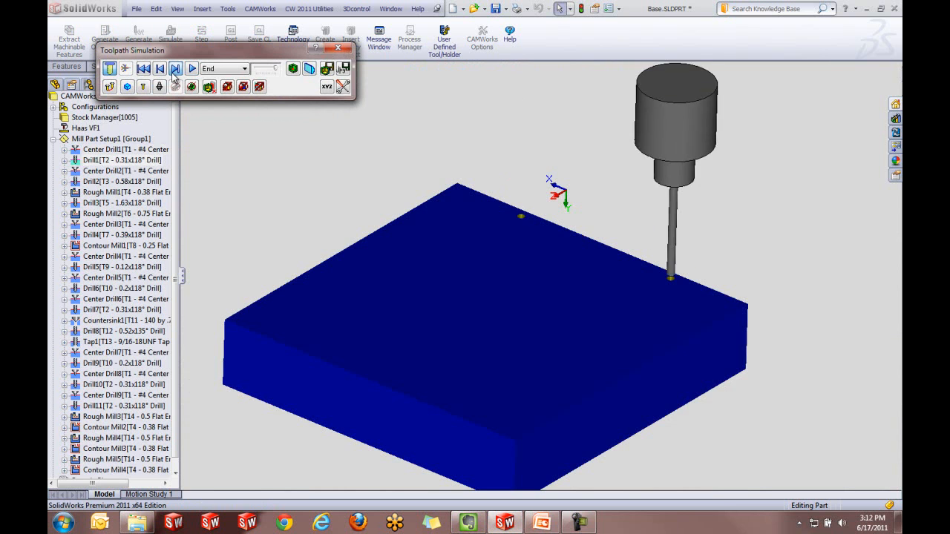
click(173, 73)
click(173, 74)
click(173, 74)
click(173, 73)
click(173, 73)
click(173, 73)
click(173, 74)
click(173, 74)
click(173, 73)
click(175, 69)
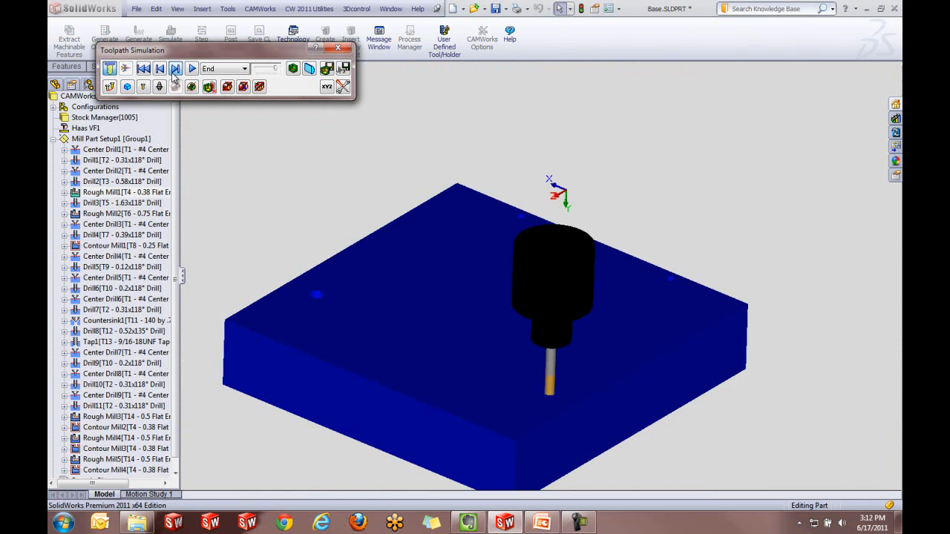
click(337, 48)
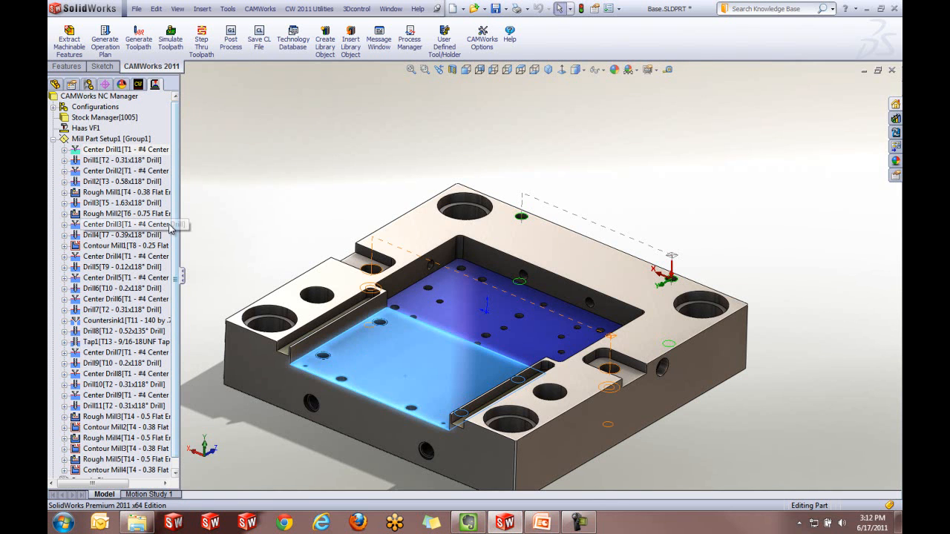
Combine the like Rough Mill, Contour Mill, Drill and Center Drill operations in Mill Part Setup1, with toolpath regeneration enabled
click(145, 178)
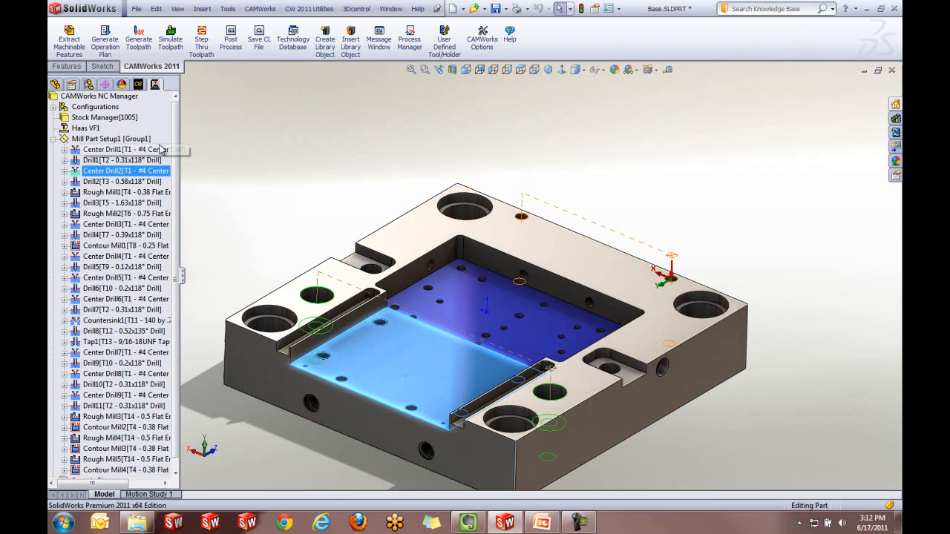
scroll(179, 148, down, 1)
scroll(178, 145, up, 1)
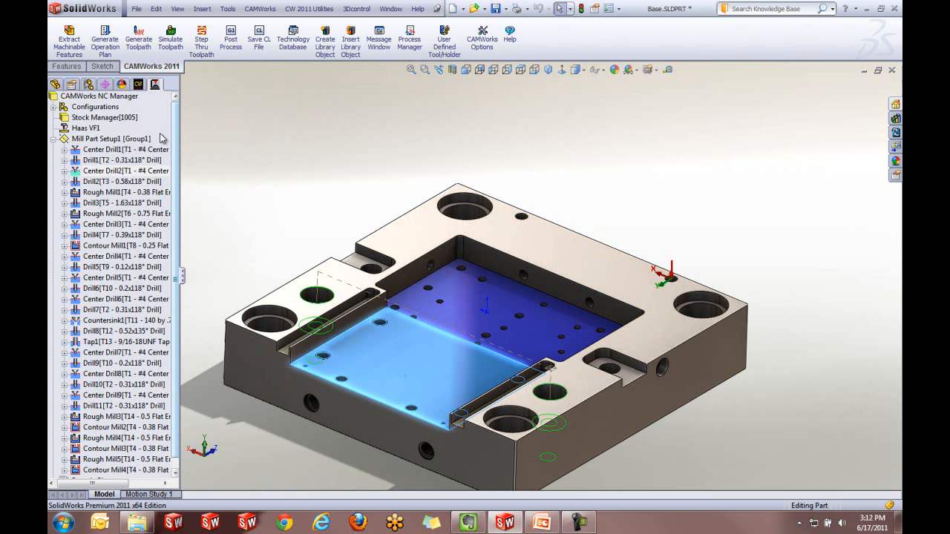
right_click(145, 143)
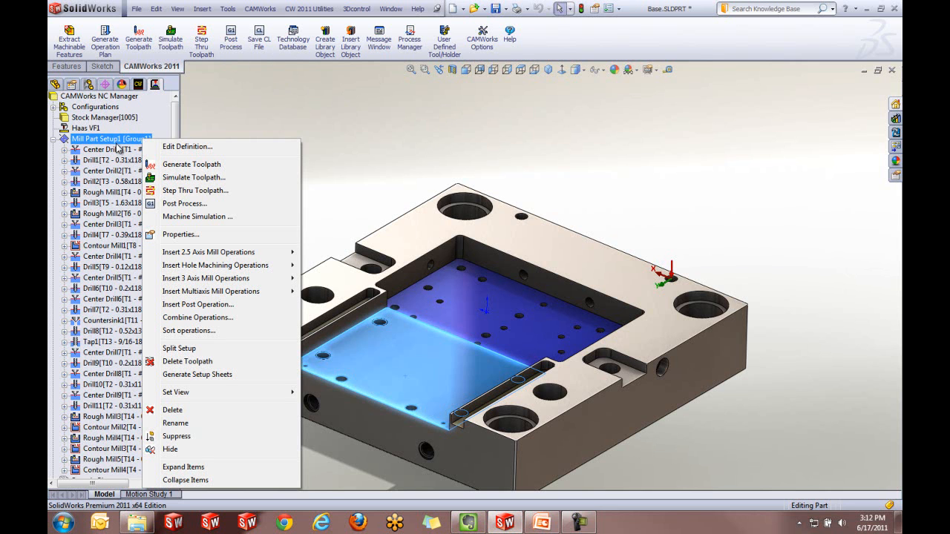
click(198, 317)
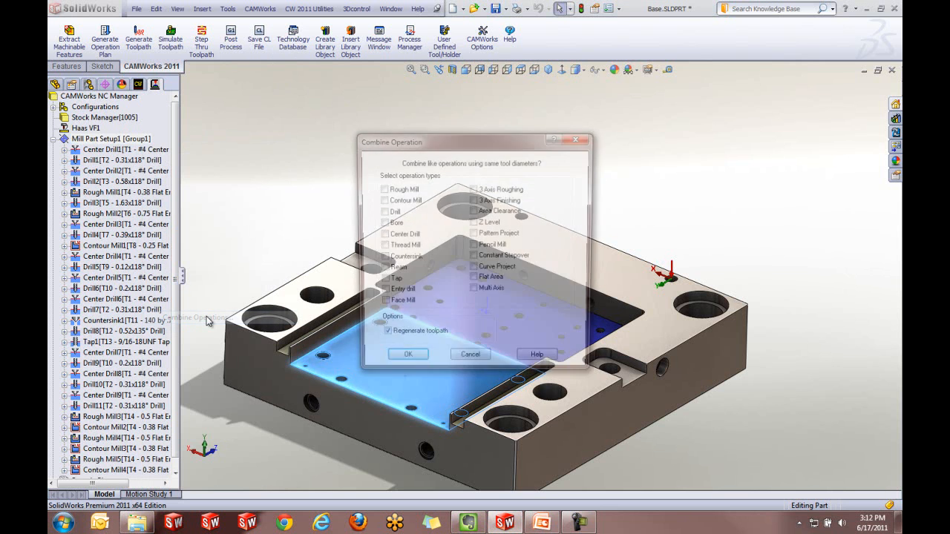
click(382, 190)
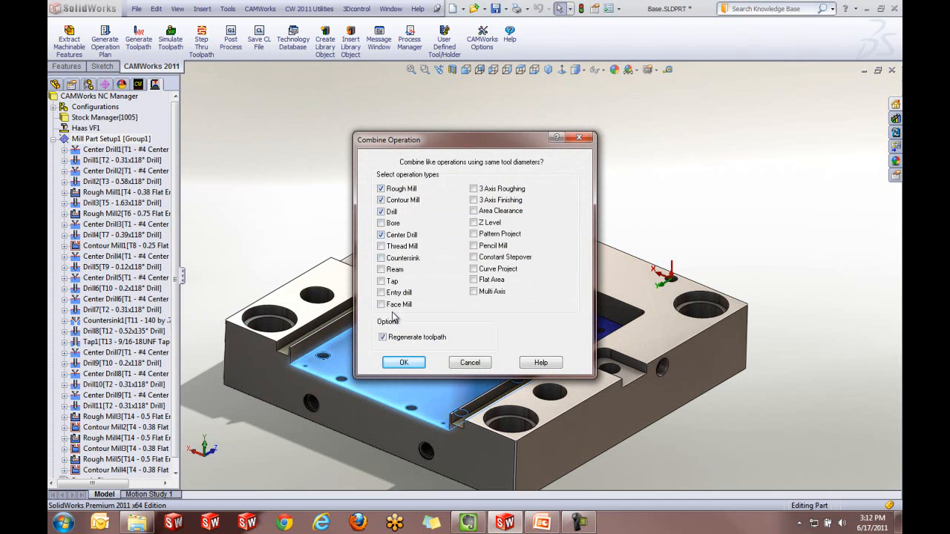
click(399, 361)
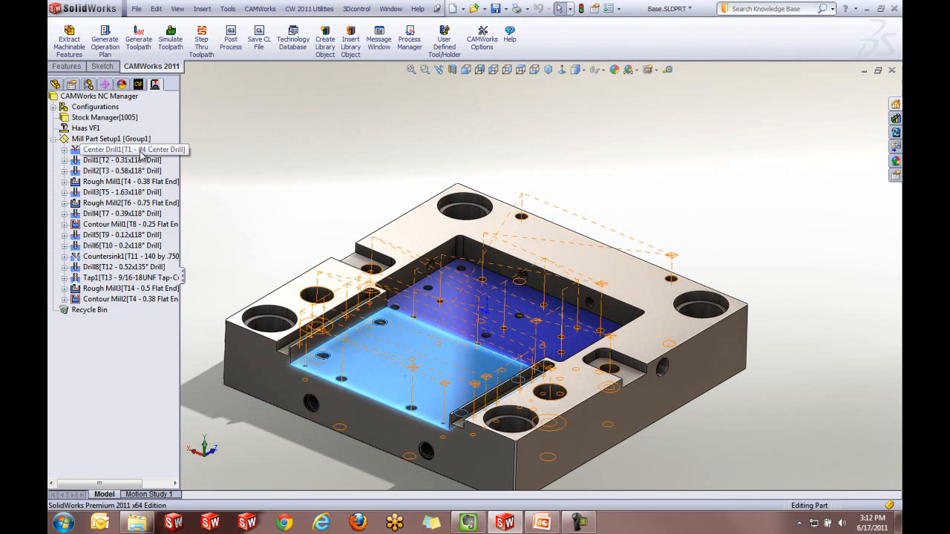
Review the Center Drill1 operation's drilling, NC, feature option and advanced parameters, and return to the SolidWorks model
middle_drag(353, 474, 362, 451)
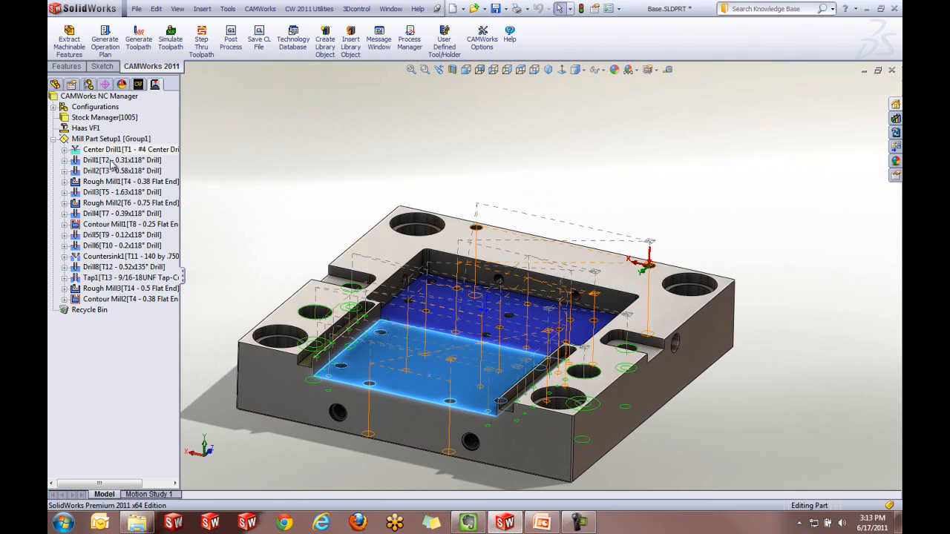
mouse_move(118, 293)
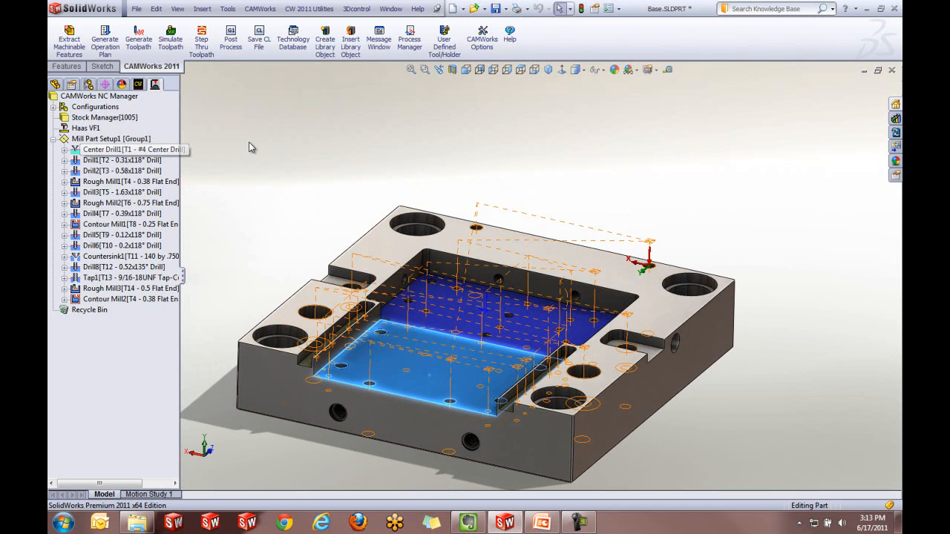
right_click(111, 154)
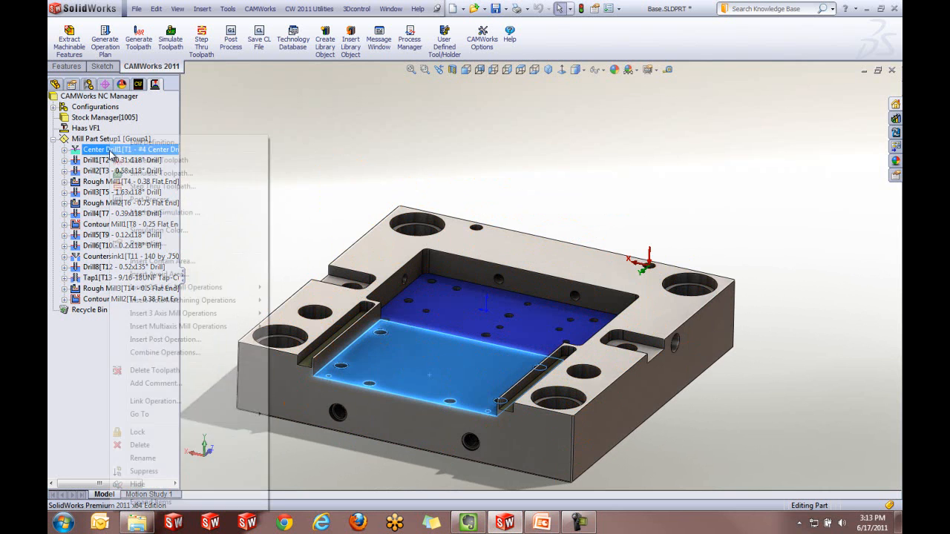
click(135, 153)
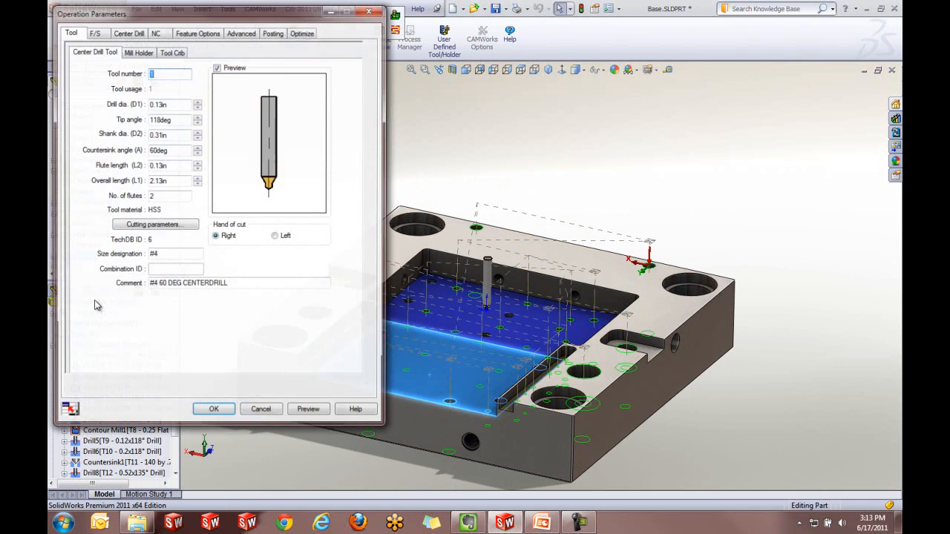
drag(164, 8, 209, 13)
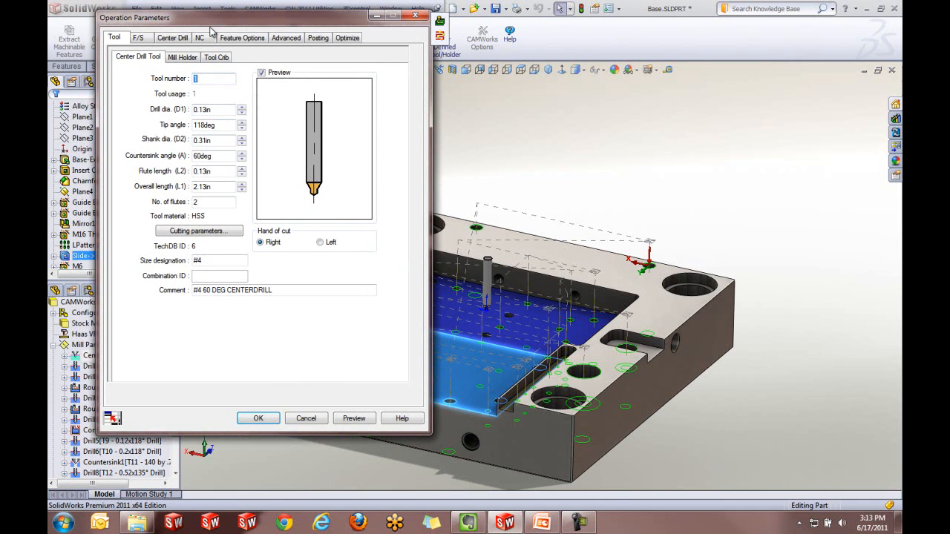
click(171, 39)
click(199, 37)
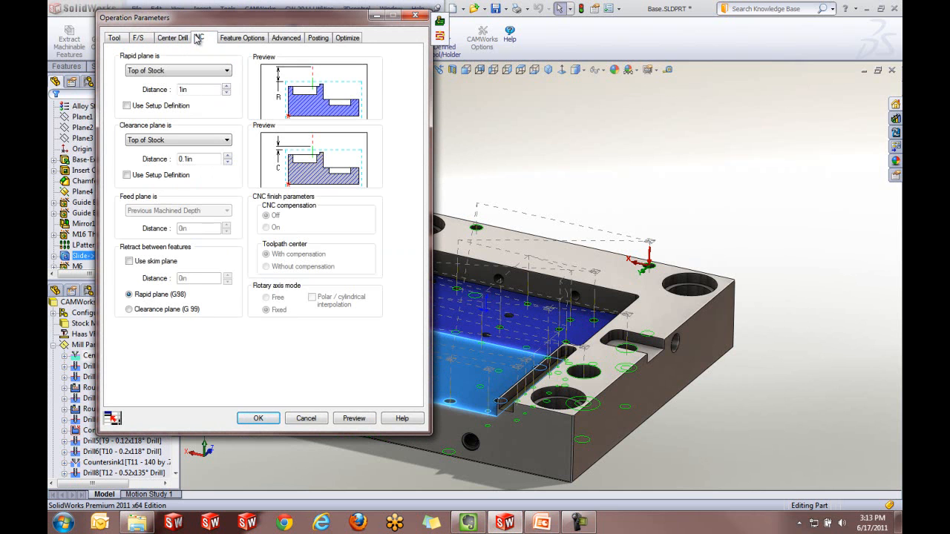
click(242, 38)
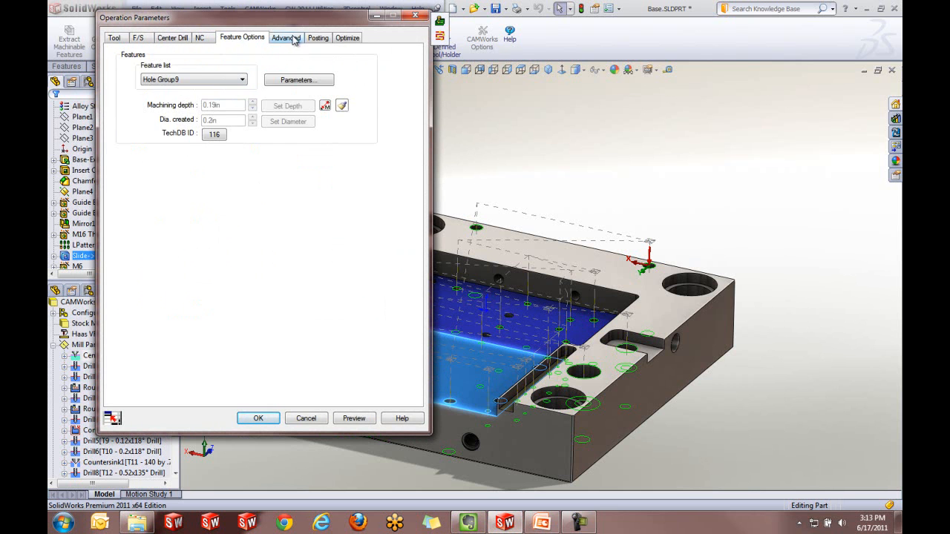
click(296, 37)
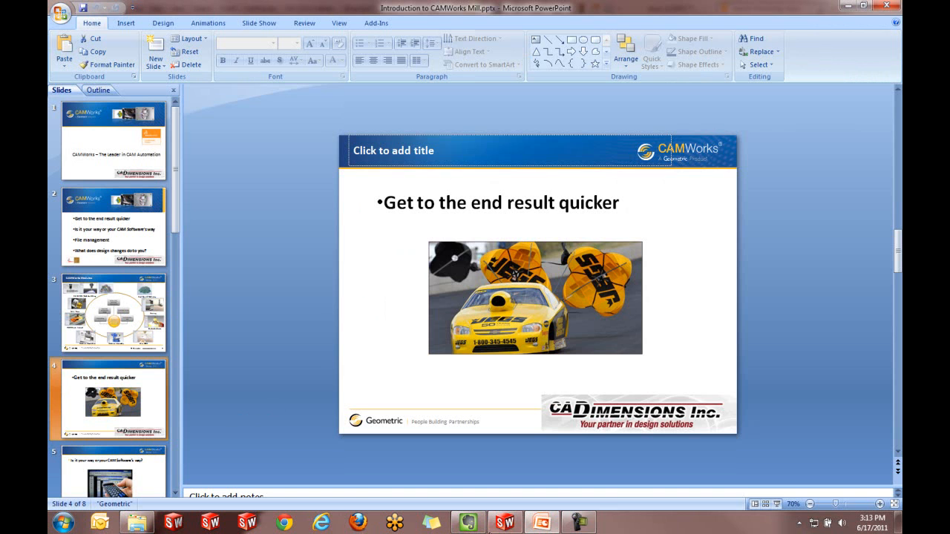
click(503, 525)
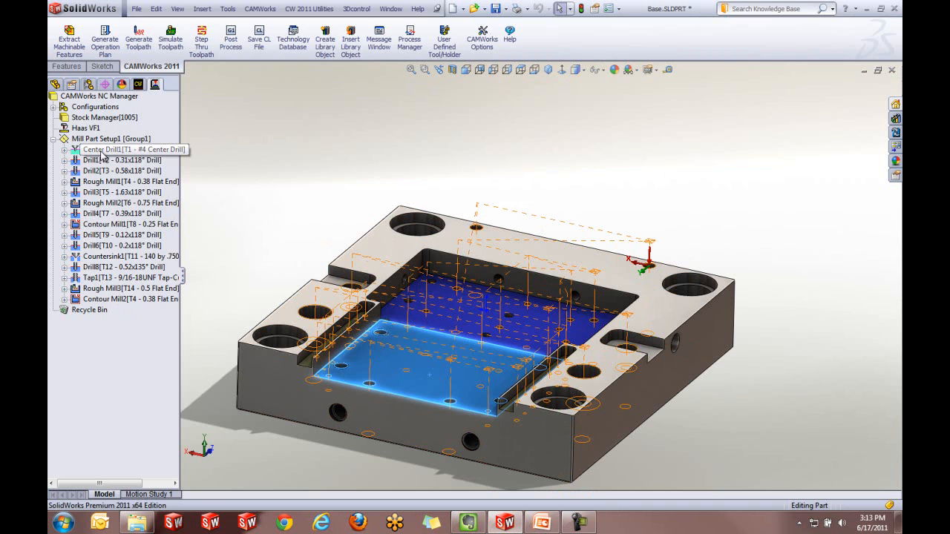
Display the toolpaths of the Rough Mill1, Rough Mill3 and Contour Mill1 operations in turn
click(106, 183)
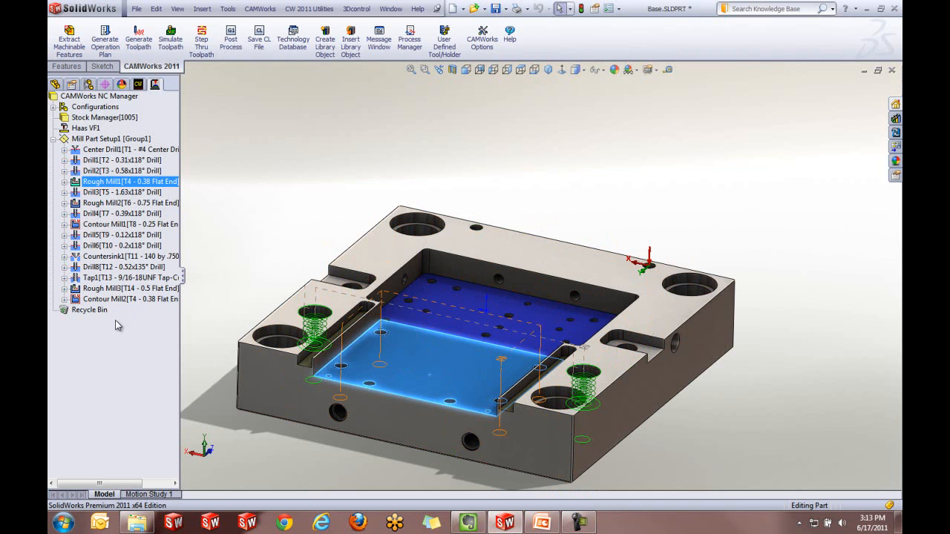
click(109, 288)
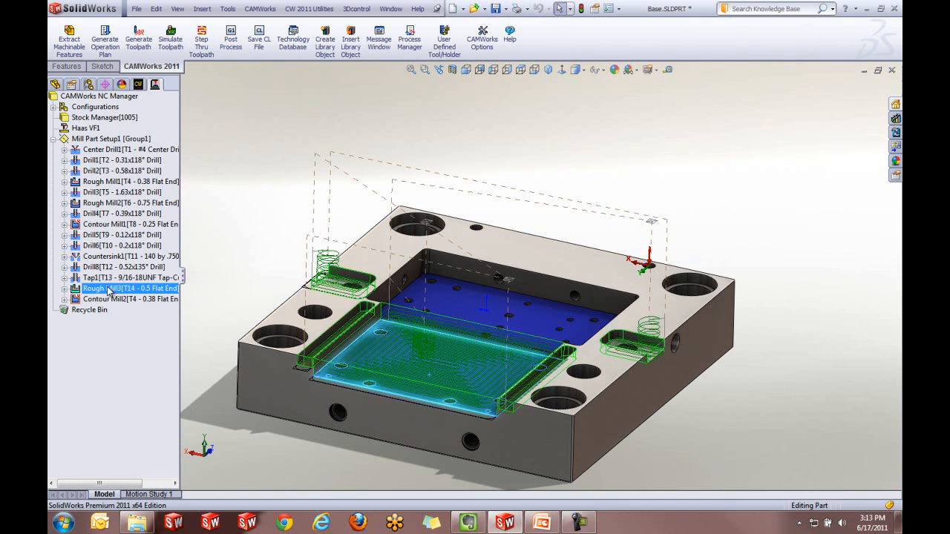
click(111, 225)
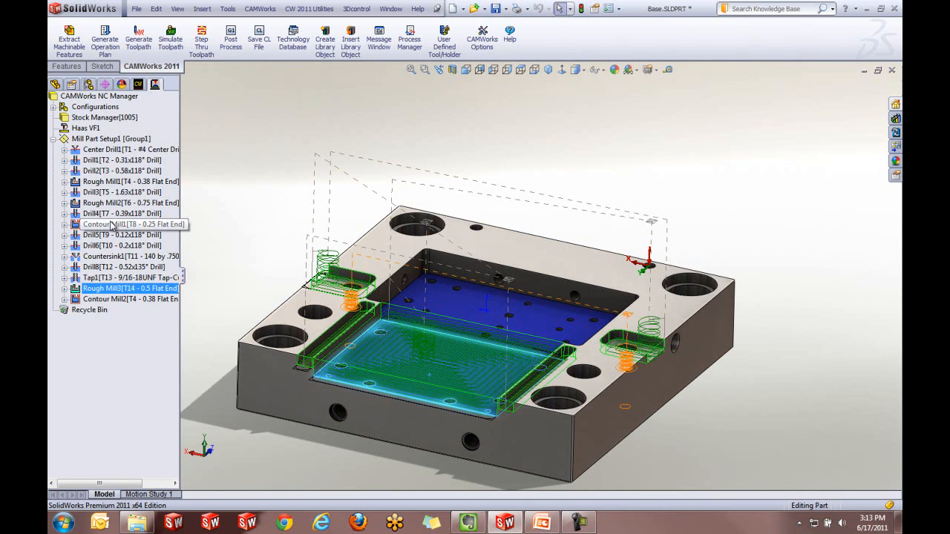
Move Rough Mill3 and Contour Mill2 to the start of Mill Part Setup1, ahead of Center Drill1
click(109, 288)
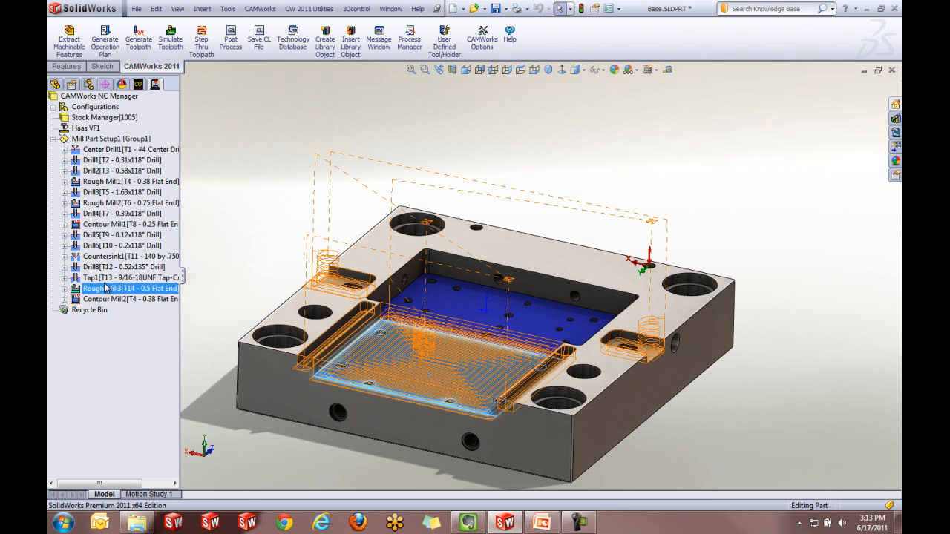
click(107, 180)
drag(108, 178, 100, 141)
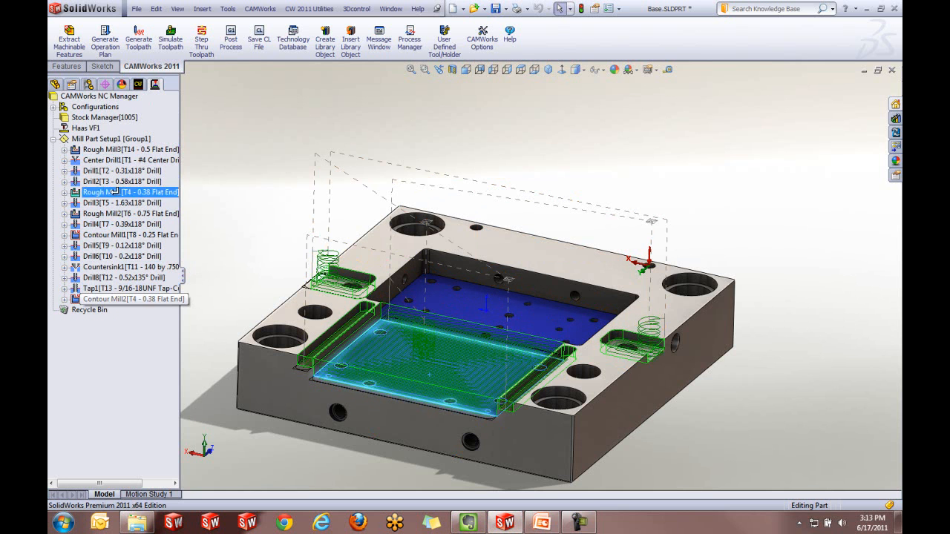
drag(118, 151, 118, 154)
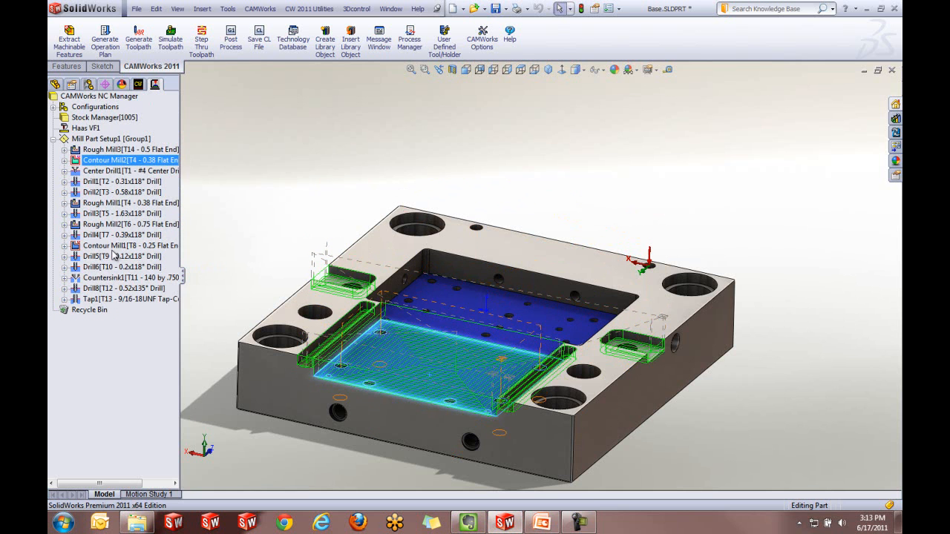
Simulate the reordered toolpaths on the stock through the first milling operations, and close the simulation
click(170, 35)
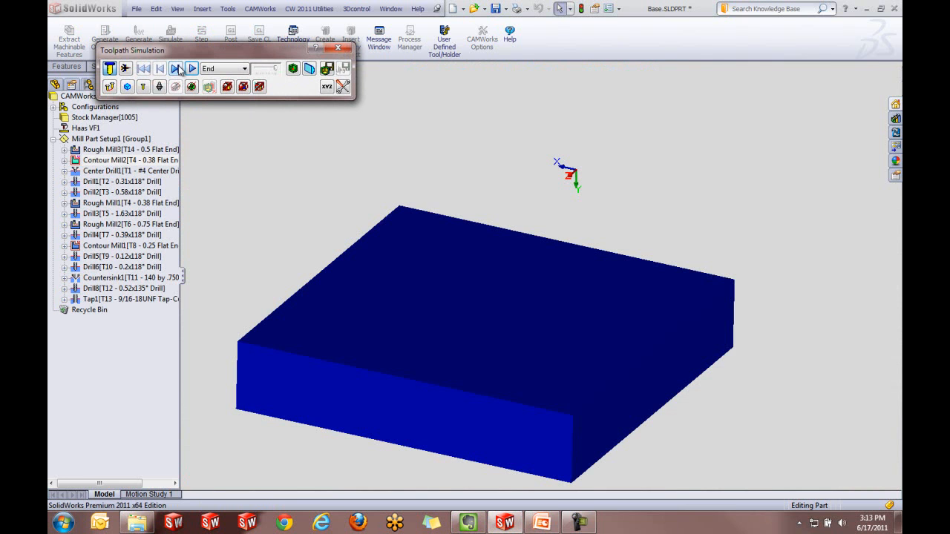
click(176, 68)
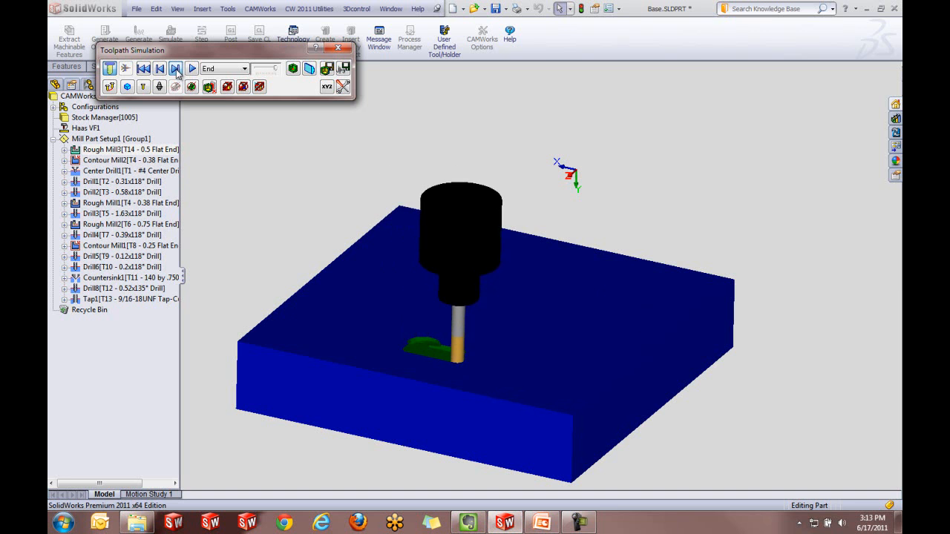
click(192, 68)
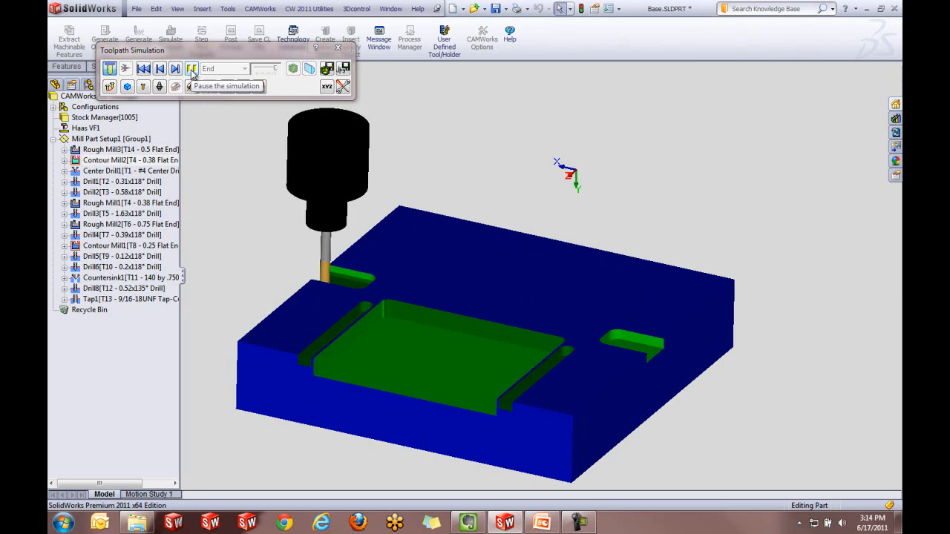
click(336, 48)
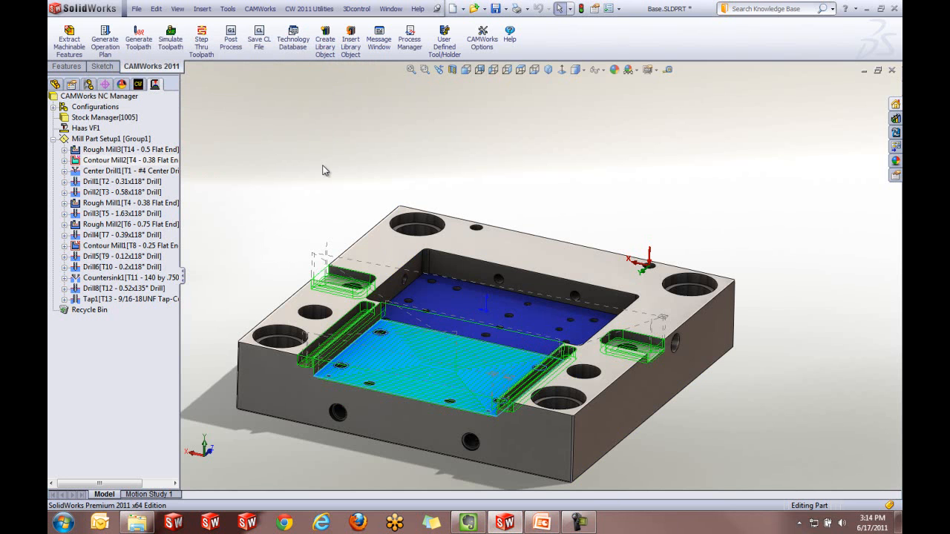
Sort the Mill Part Setup1 operations by operation type, with Rough Mill and Contour Mill placed before Center Drill
right_click(109, 141)
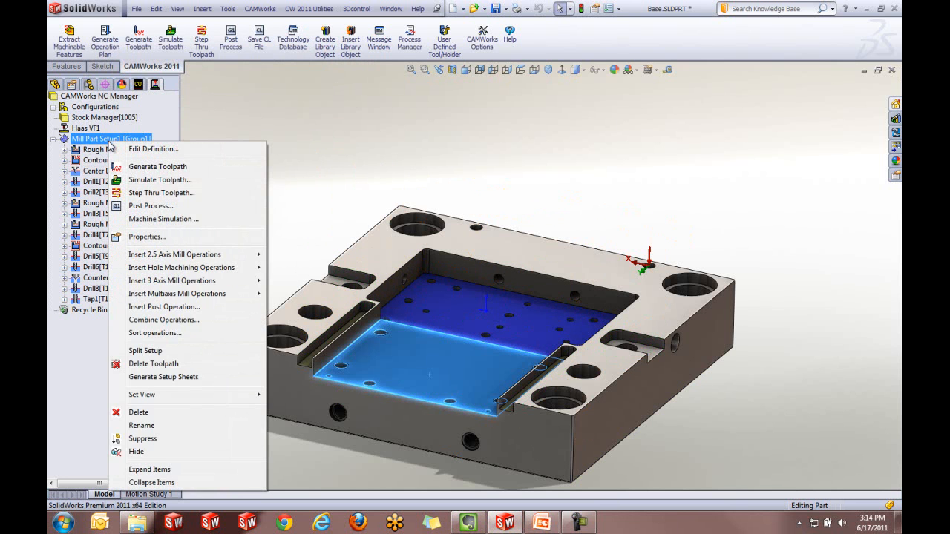
click(158, 333)
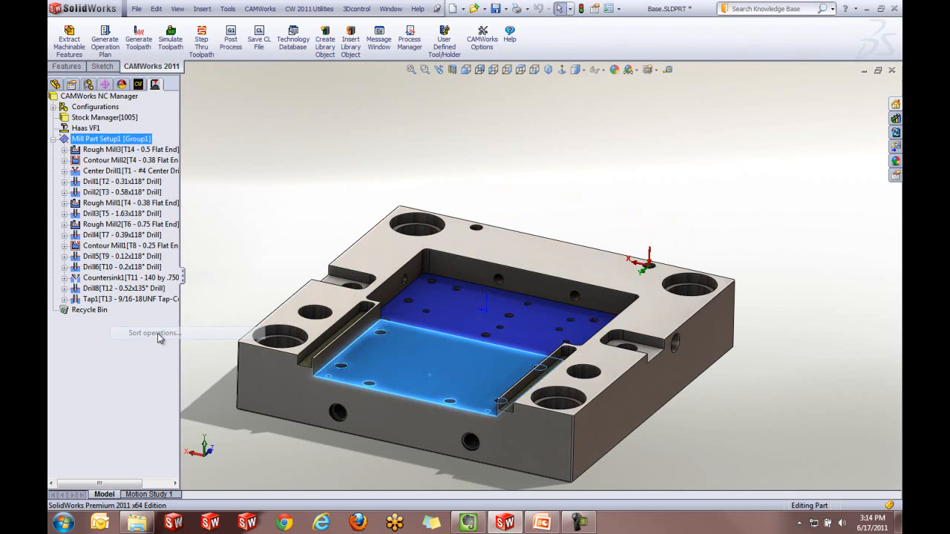
click(349, 109)
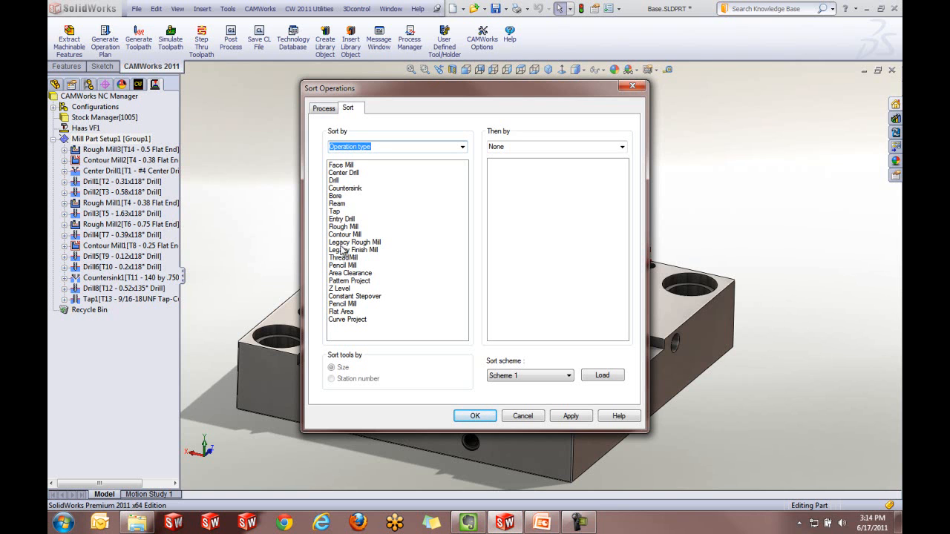
drag(338, 229, 339, 164)
drag(345, 236, 347, 176)
click(569, 417)
click(479, 416)
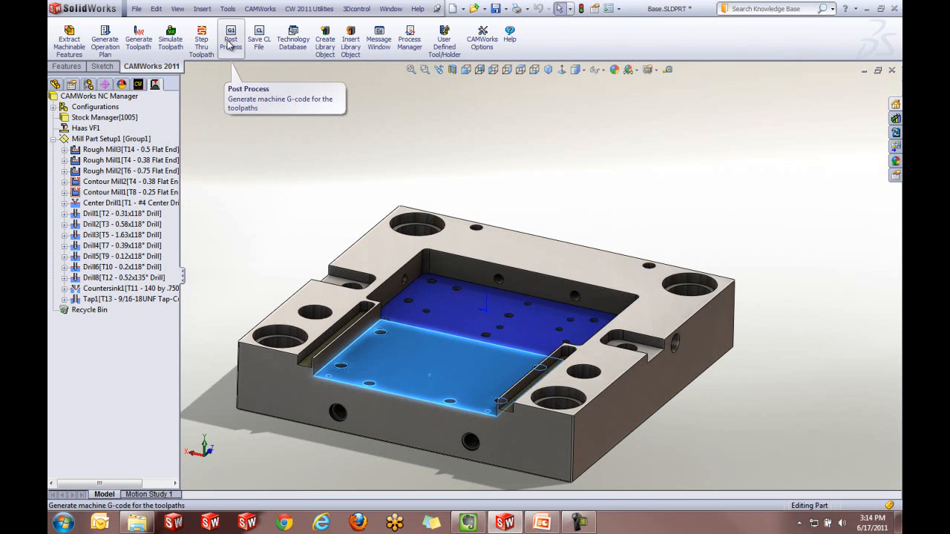
Post-process the toolpaths to Base.txt with the M3Axis-Tutorial format, step through the first NC code lines, and cancel the output
click(229, 45)
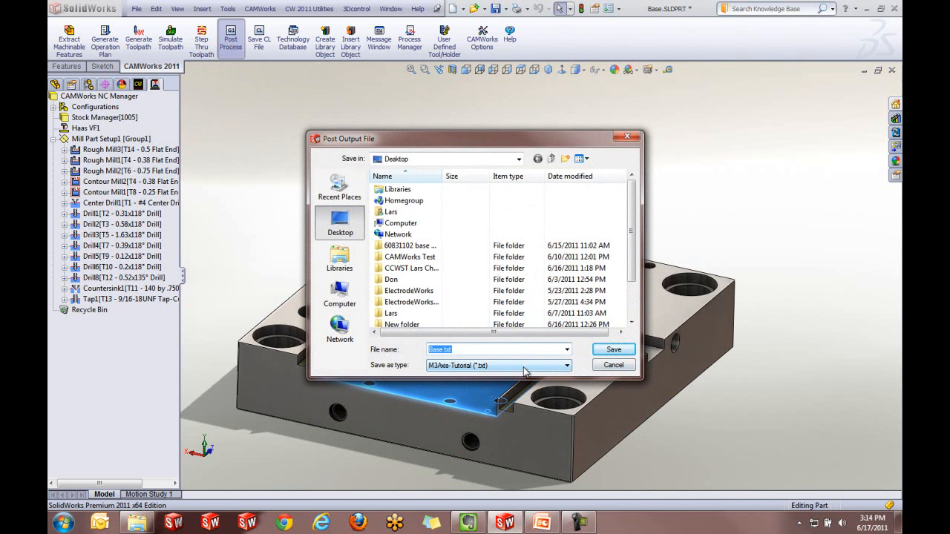
click(607, 352)
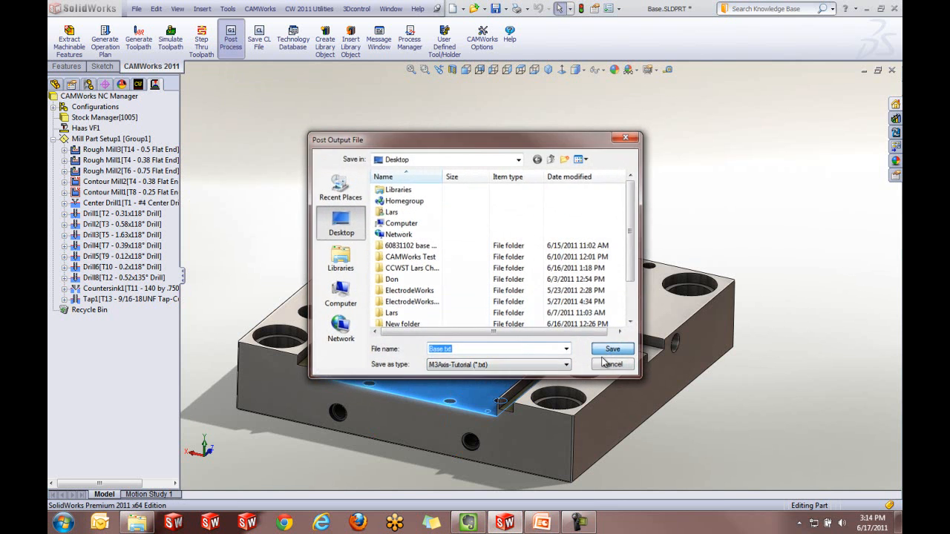
click(419, 155)
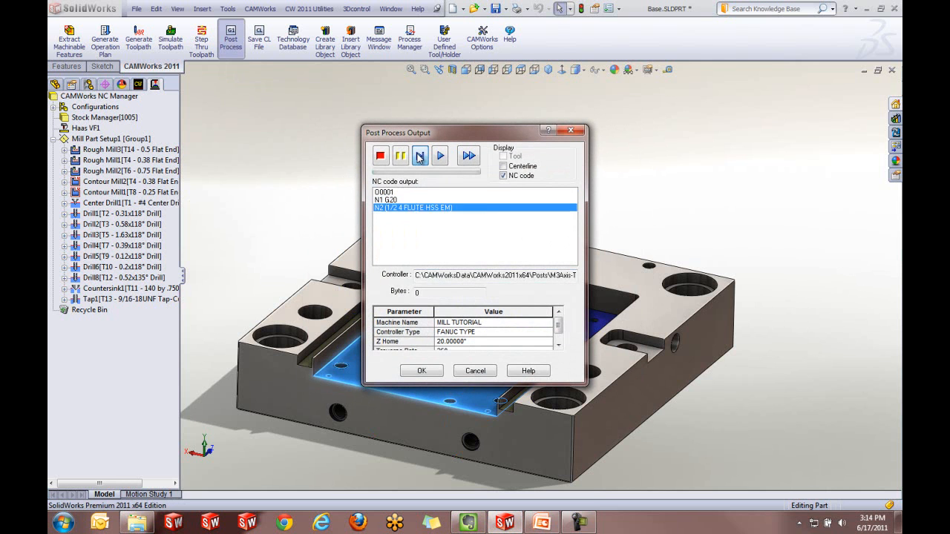
click(419, 155)
click(420, 155)
click(420, 155)
click(420, 155)
click(419, 156)
click(419, 156)
click(420, 155)
click(419, 155)
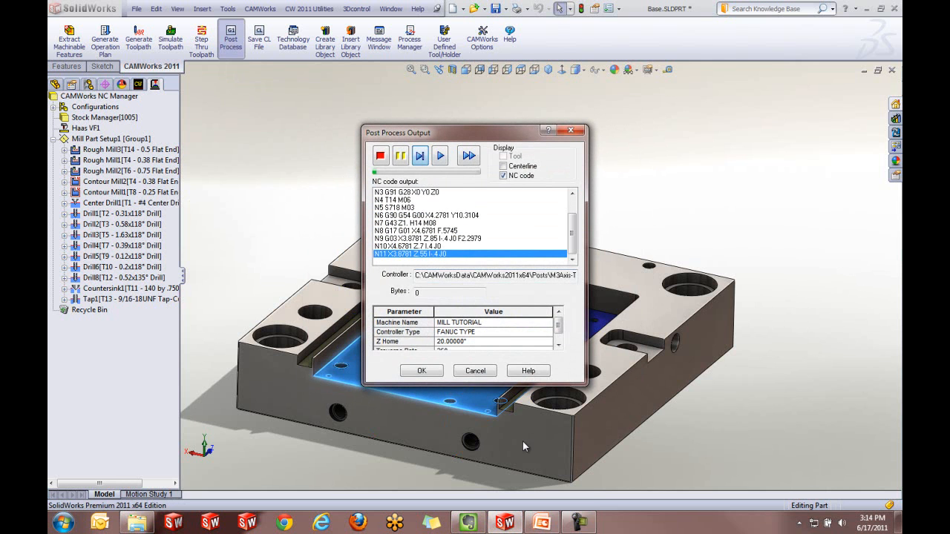
click(475, 370)
Display the Tap1 toolpath, inspect one of its threaded holes in the light-blue pocket floor up close, and return to the whole part
middle_drag(434, 414, 373, 427)
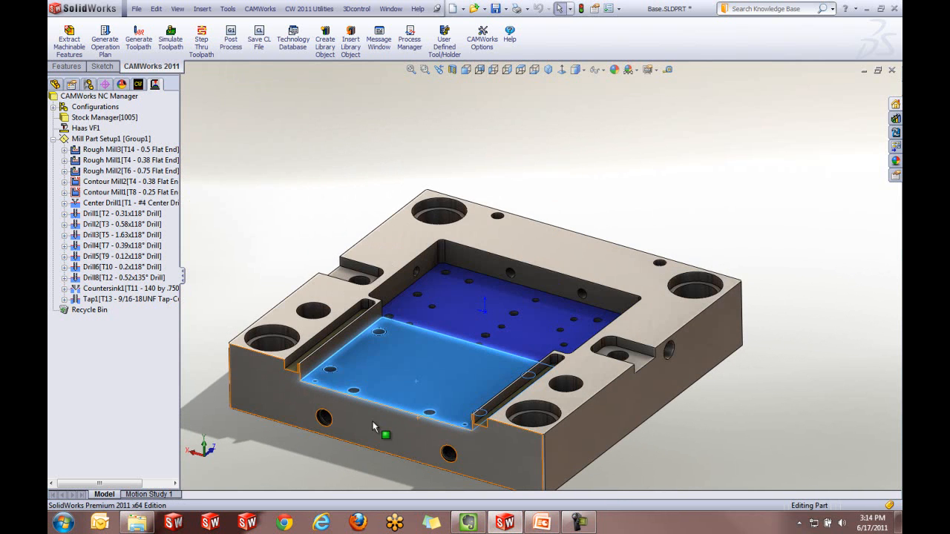
scroll(312, 397, down, 5)
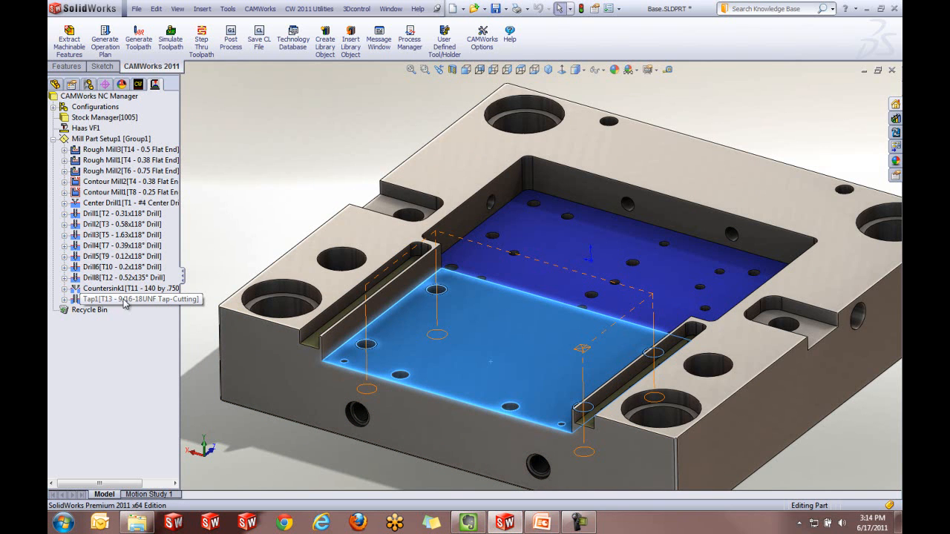
click(164, 299)
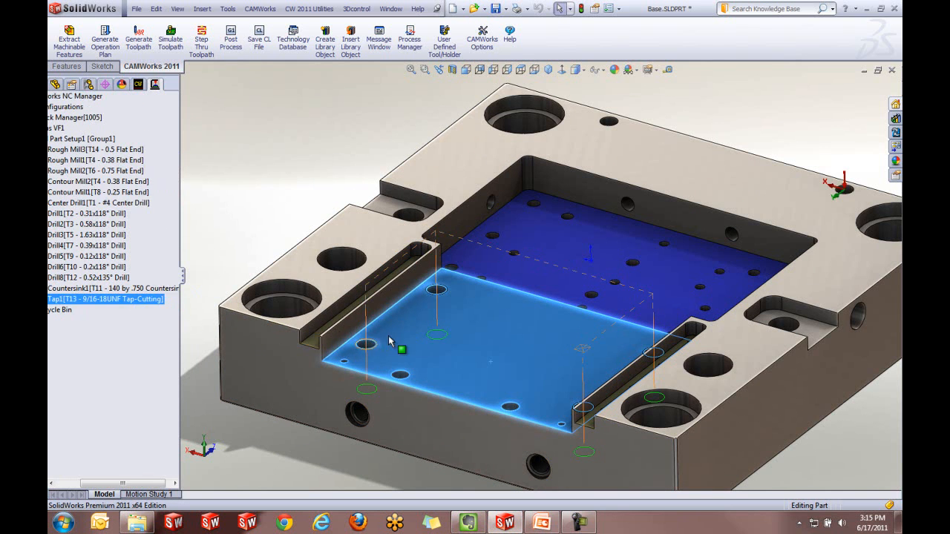
scroll(377, 356, down, 8)
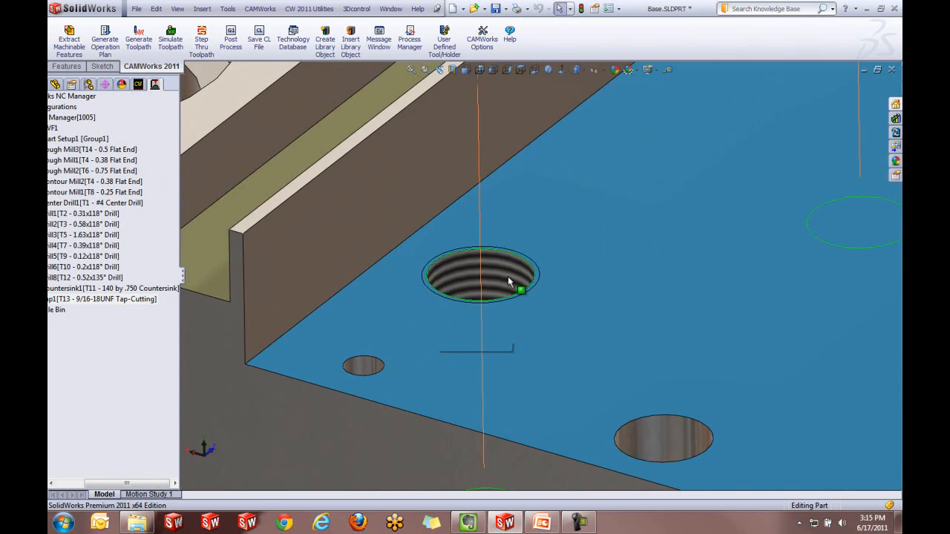
scroll(494, 291, up, 10)
key(f)
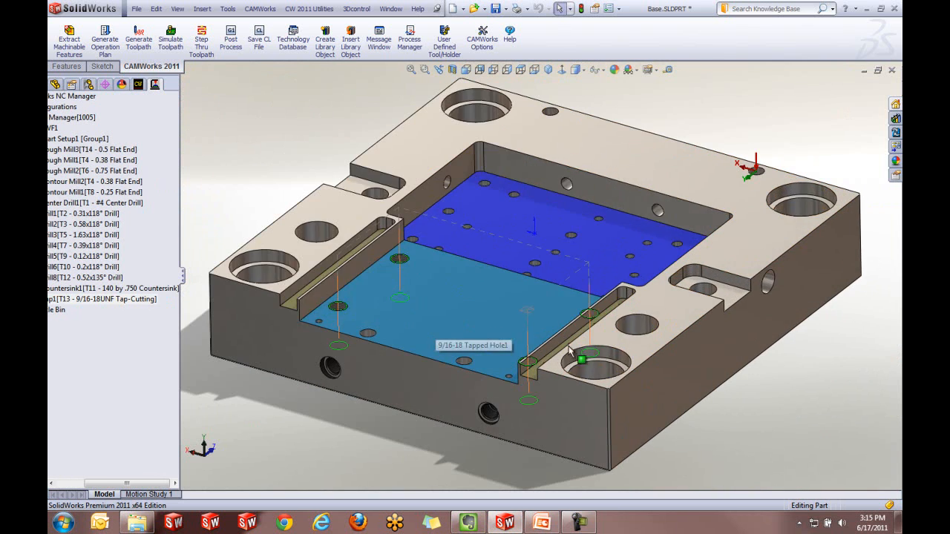
drag(135, 483, 104, 483)
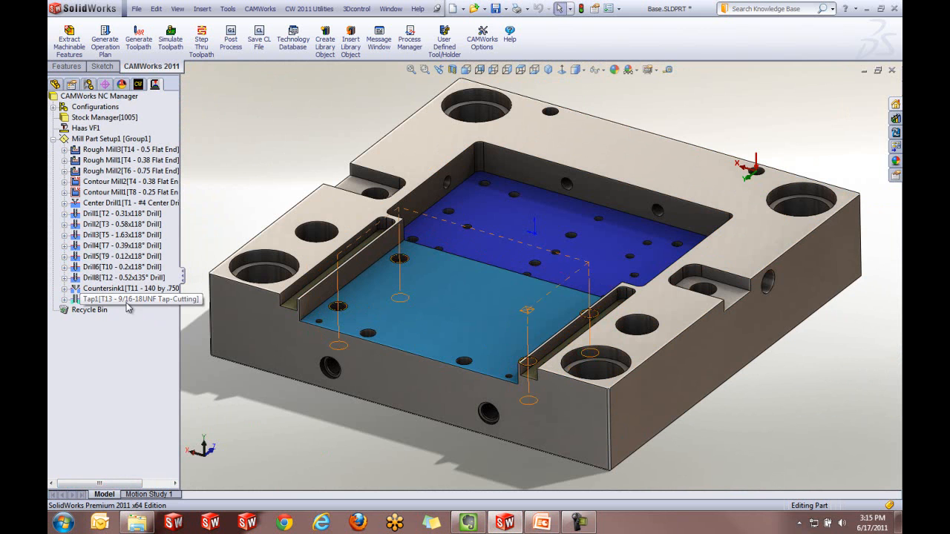
Locate the 9/16-18 Tapped Hole1 in the part's feature tree and compare it with the Tap1 operation in the operation tree
click(54, 84)
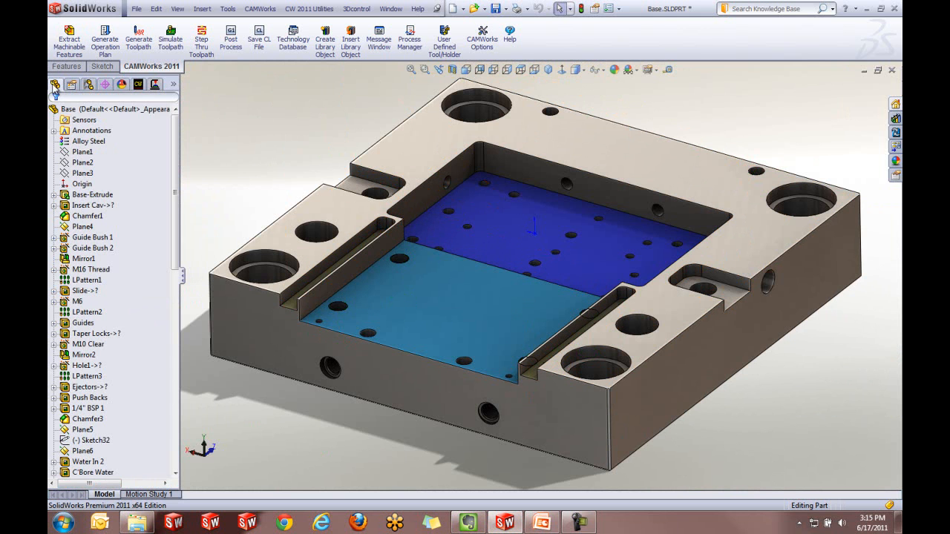
drag(174, 170, 178, 368)
click(120, 473)
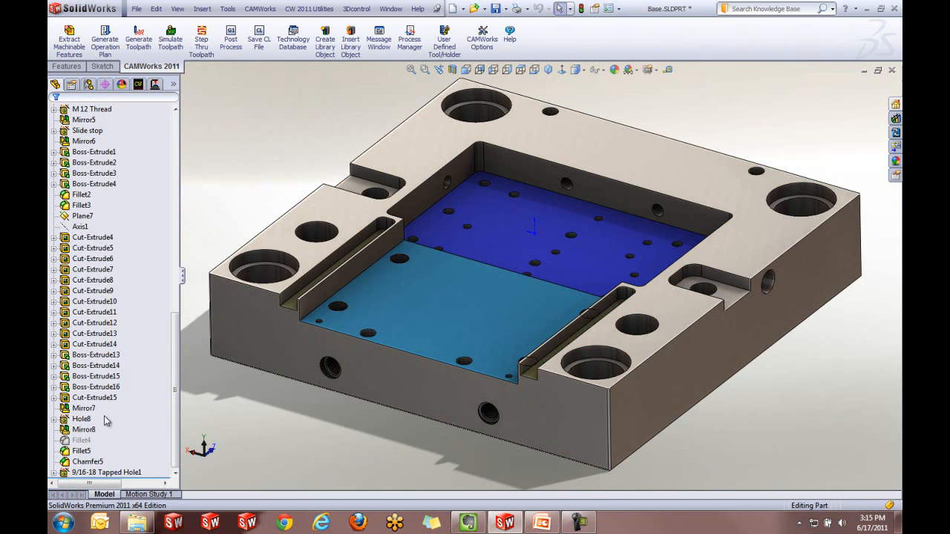
click(154, 84)
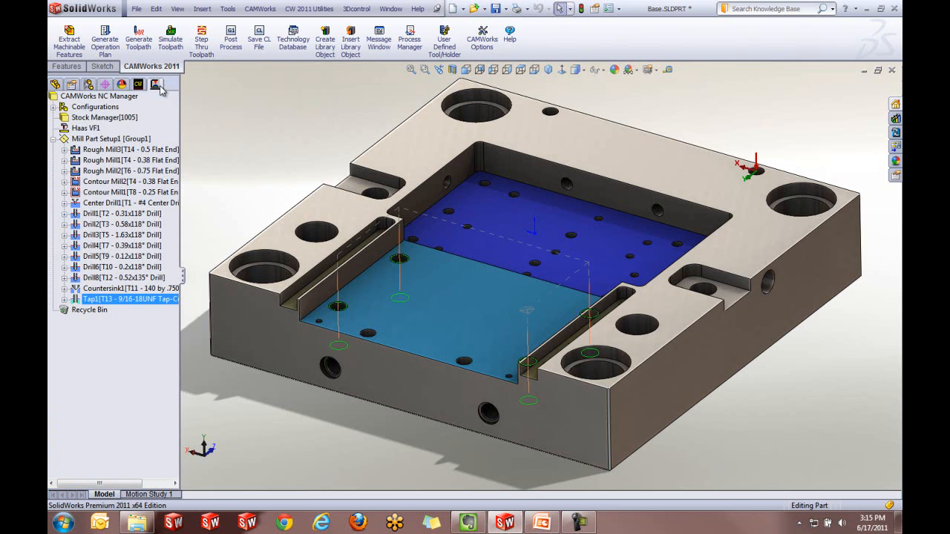
click(97, 300)
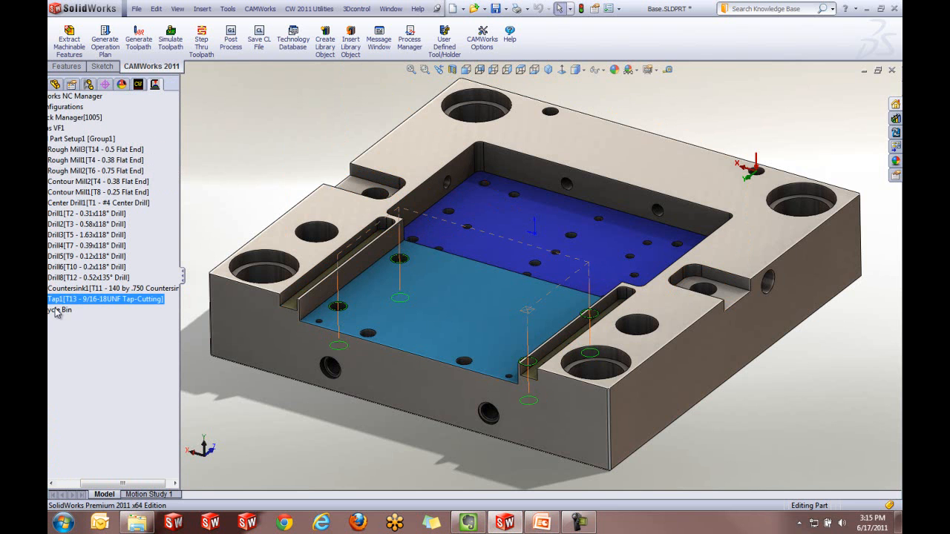
click(339, 471)
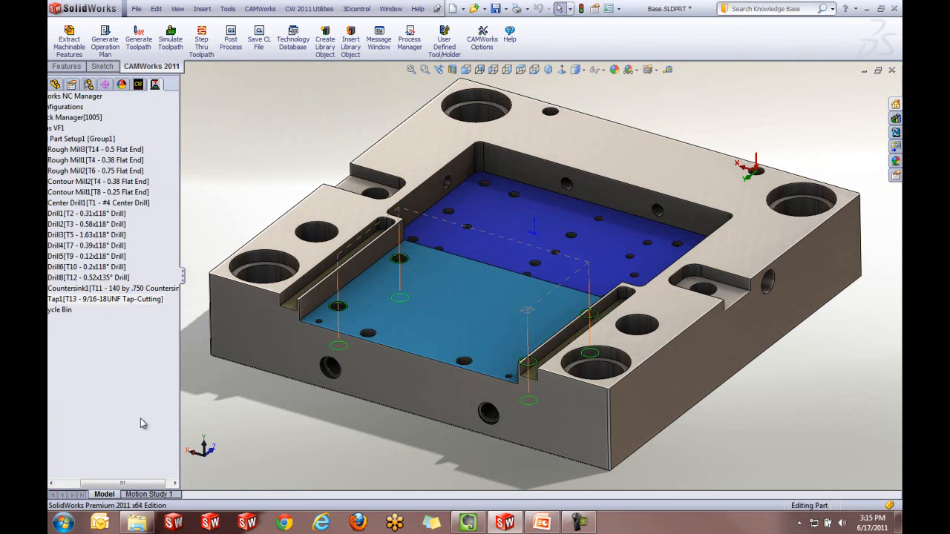
drag(123, 486, 66, 484)
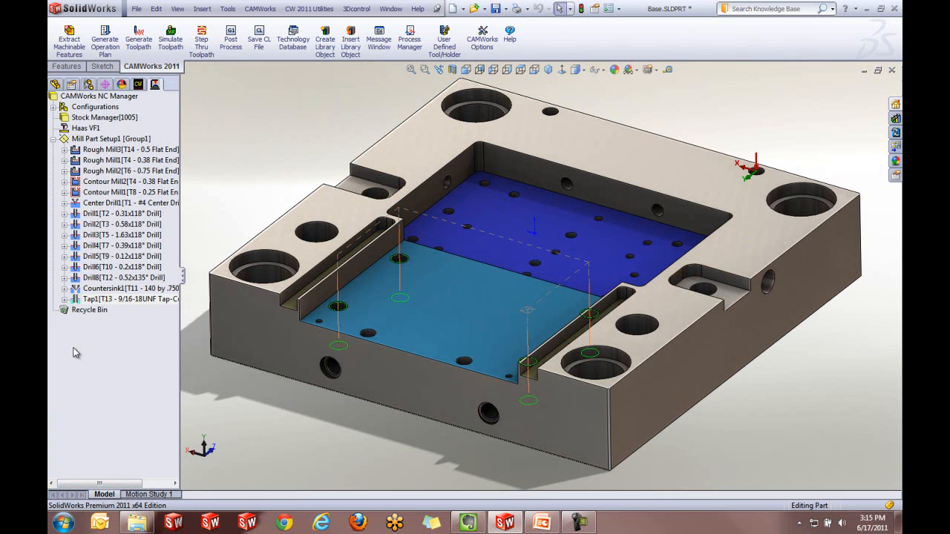
Simulate the Mill Part Setup1 toolpaths on the stock up to the pocket and hole cuts, and close the simulation
click(168, 37)
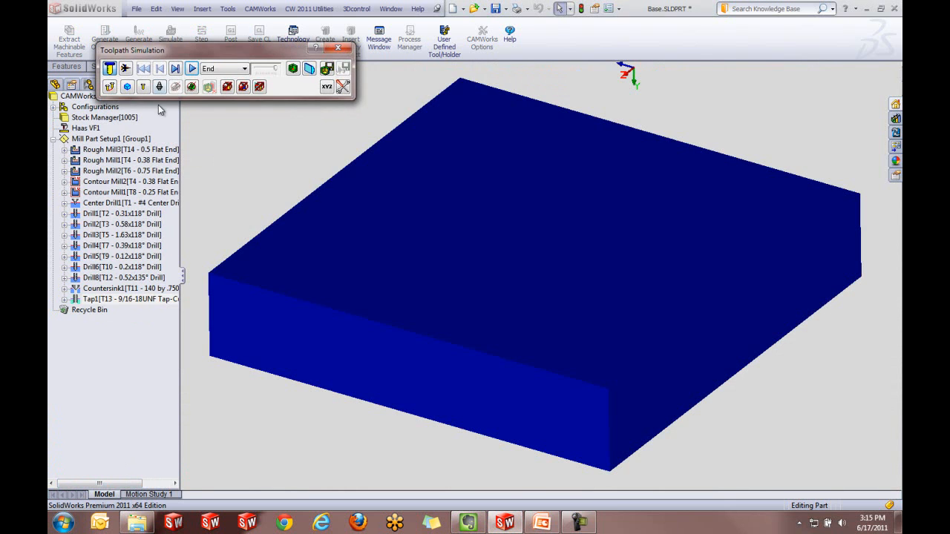
click(191, 68)
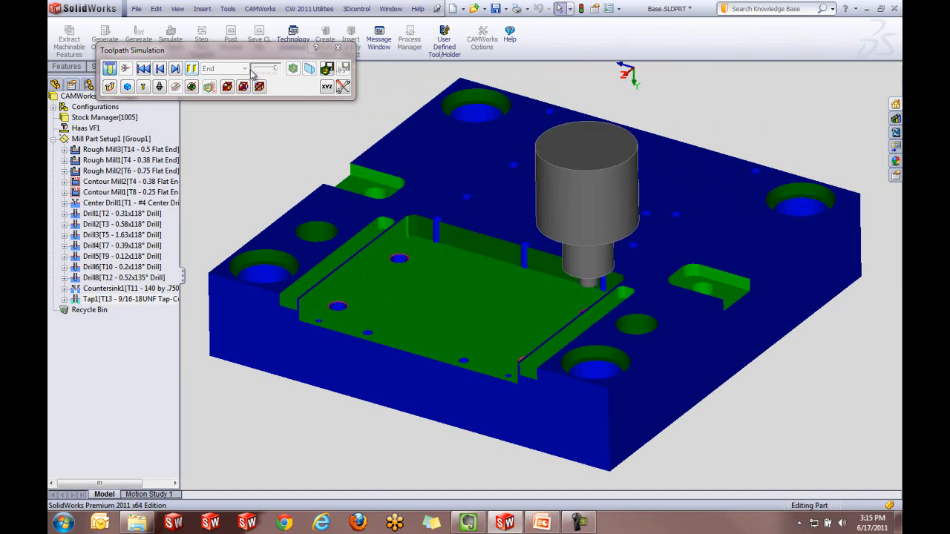
click(337, 48)
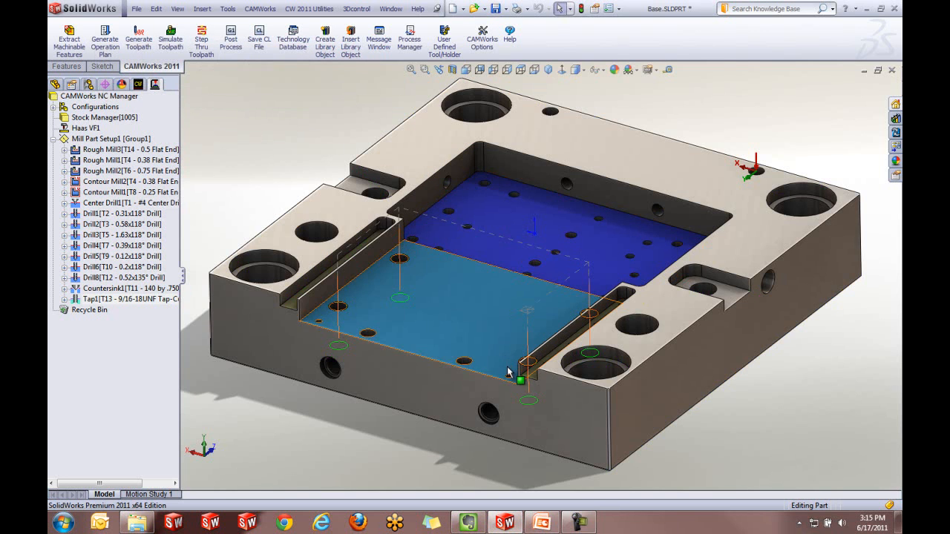
Display the toolpaths of the Contour Mill1 and Contour Mill2 operations on the part
click(131, 204)
click(116, 195)
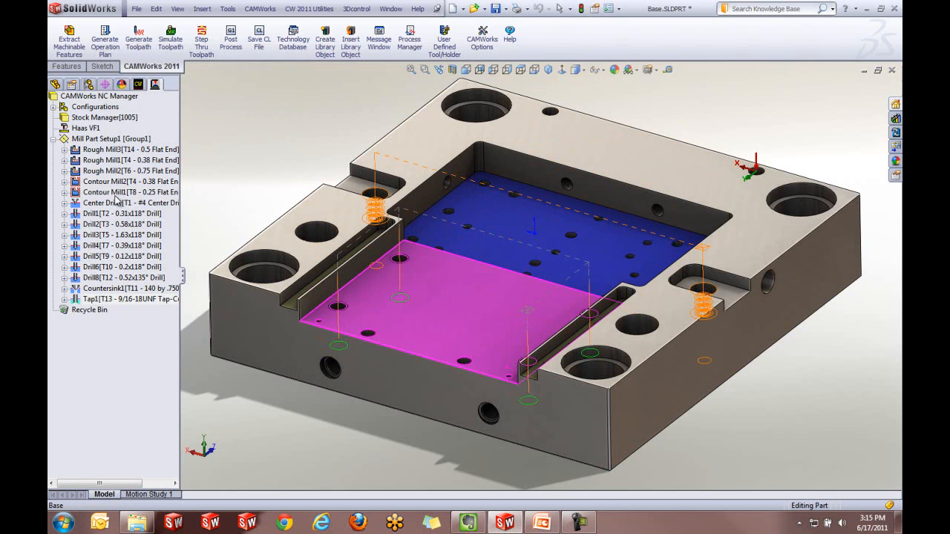
key(End)
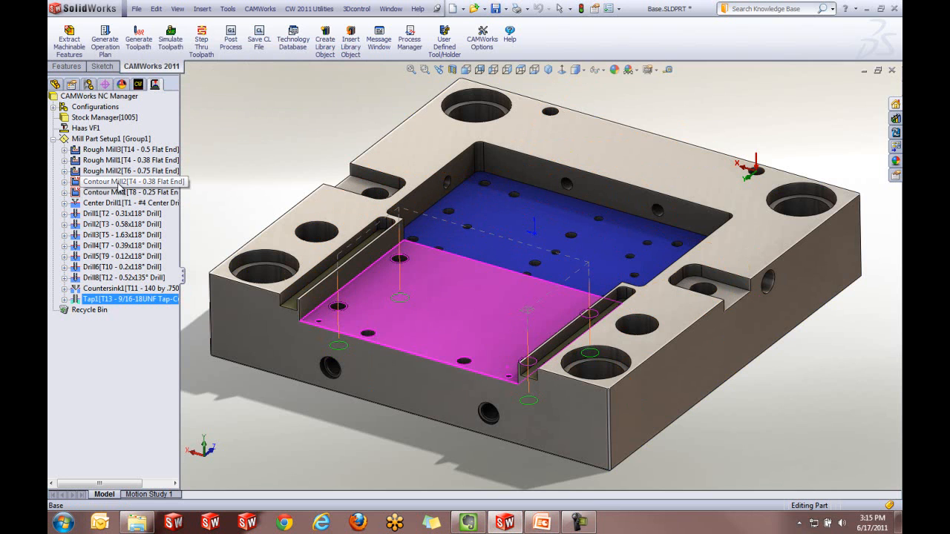
click(92, 195)
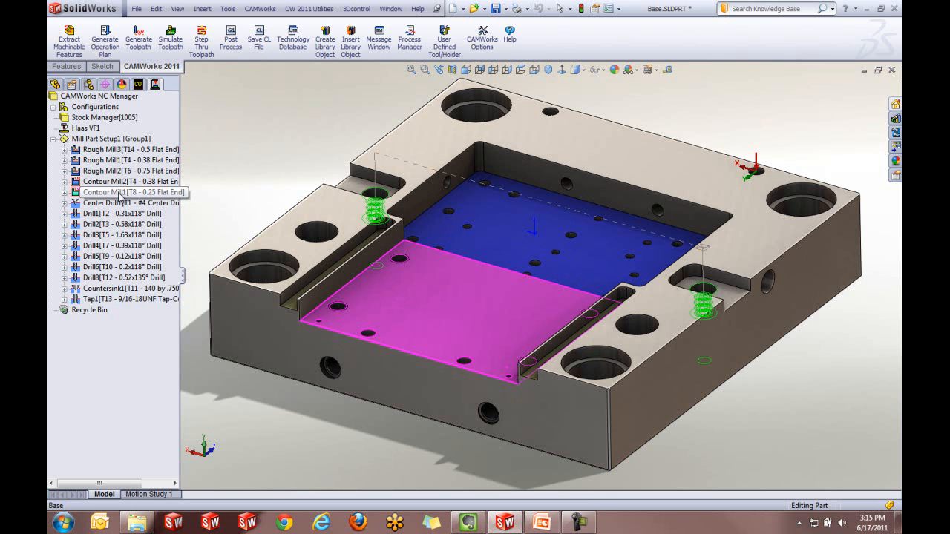
key(Up)
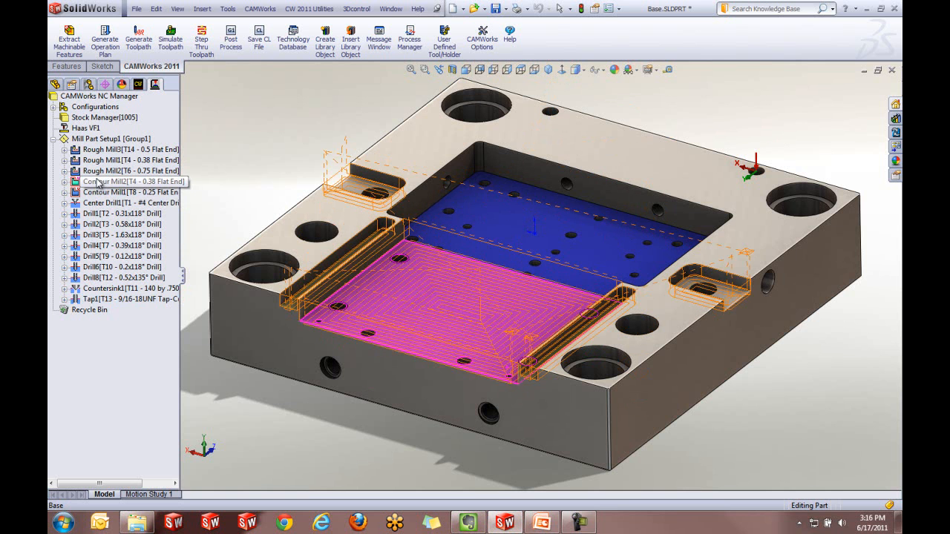
Set the Contour Mill2 leadin type to Arc in its operation parameters and preview the resulting toolpath
right_click(97, 182)
click(137, 142)
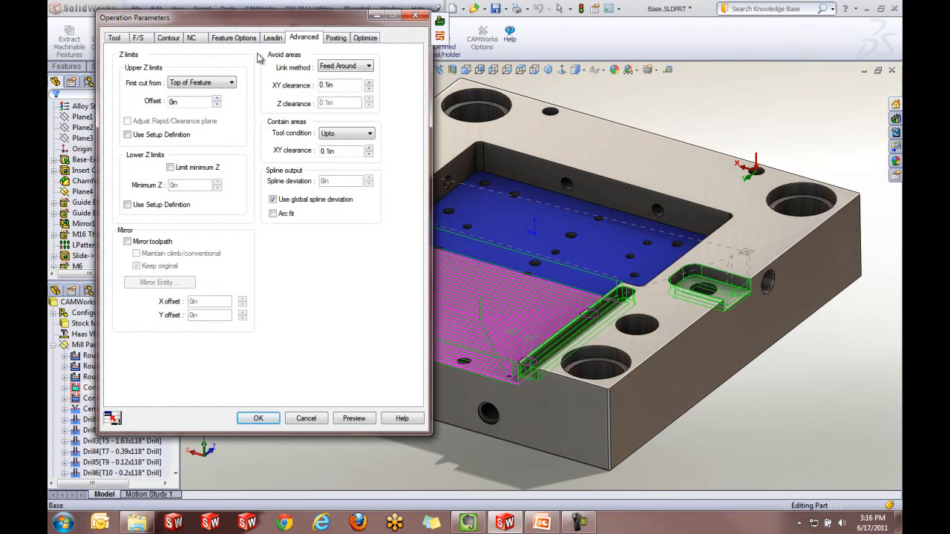
click(274, 38)
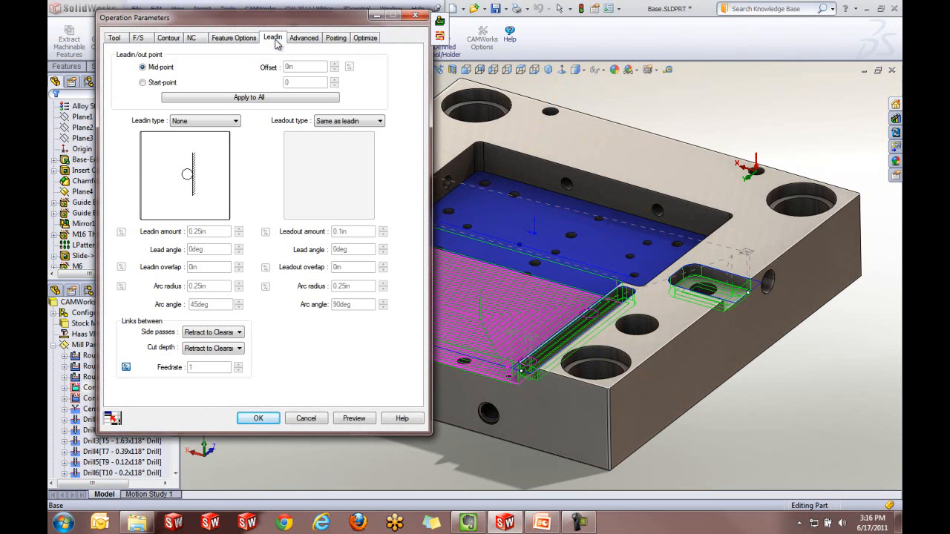
click(222, 122)
click(199, 132)
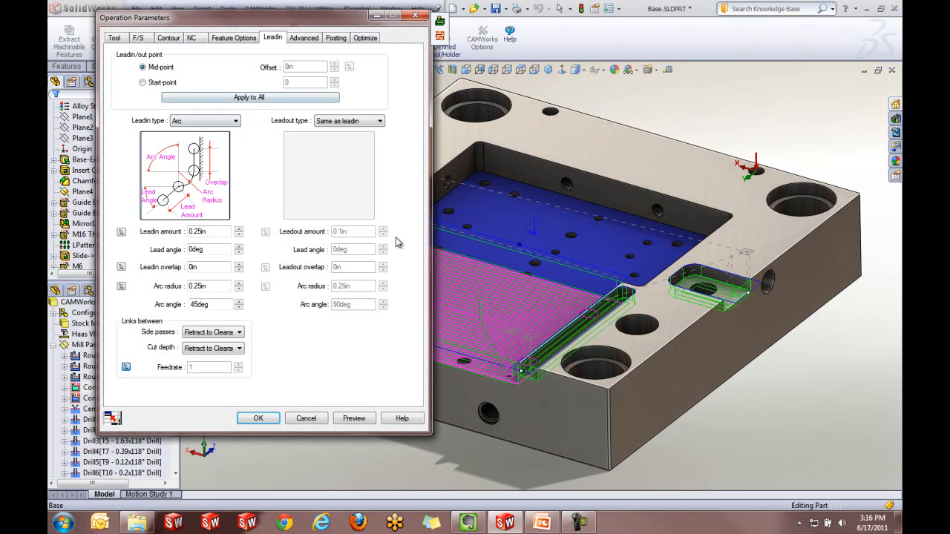
click(353, 419)
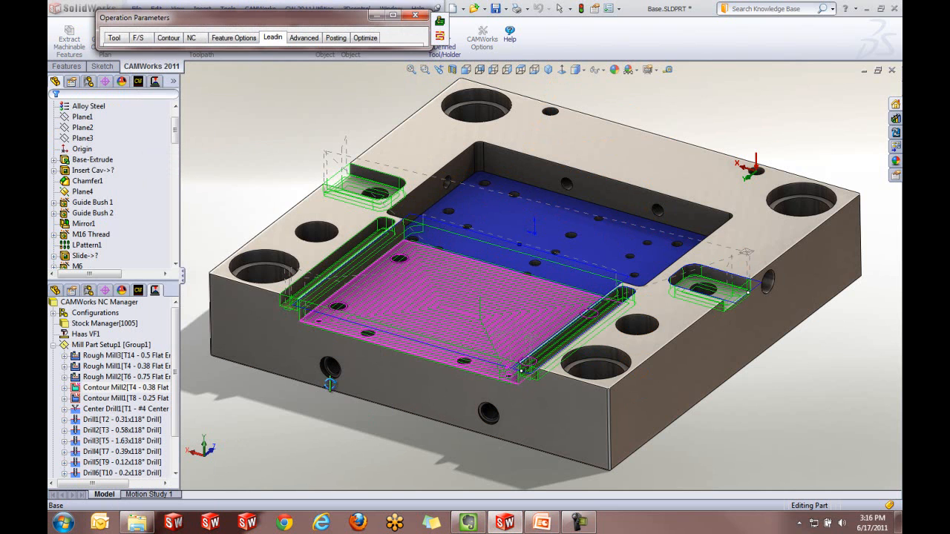
click(439, 34)
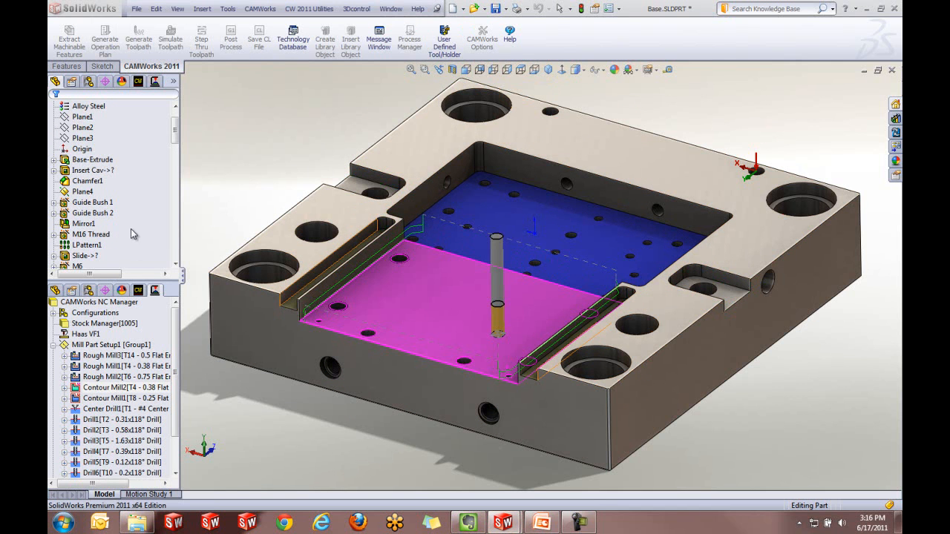
click(456, 369)
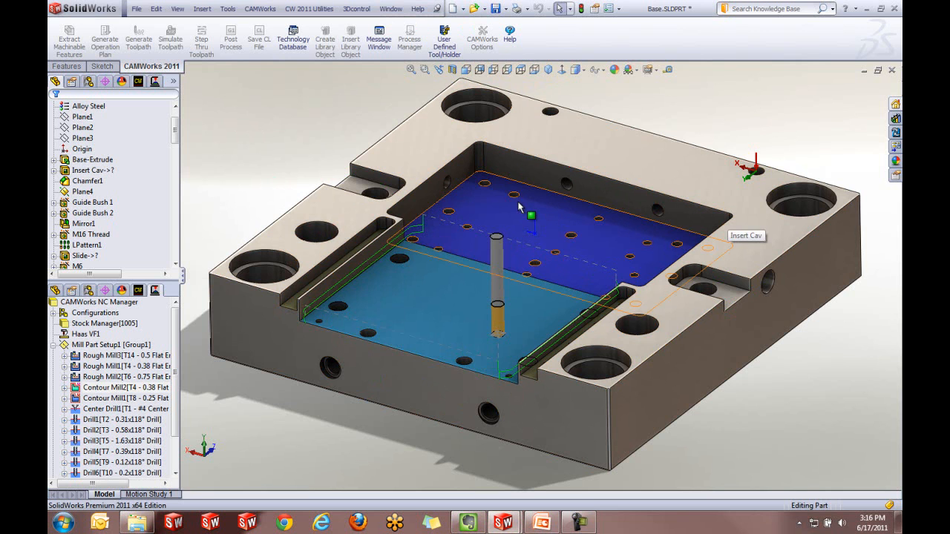
Close the Base part without regenerating the toolpaths and without saving the changes
click(891, 71)
click(501, 283)
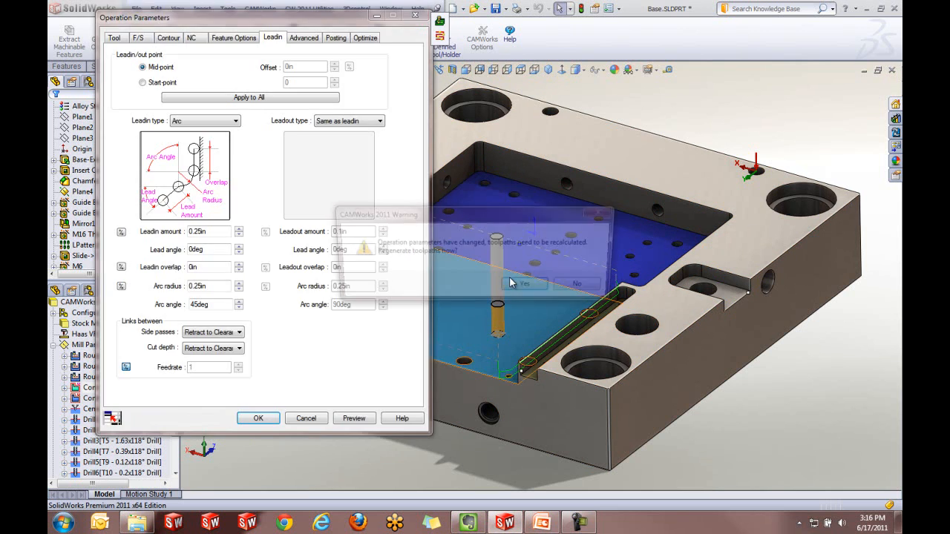
click(583, 289)
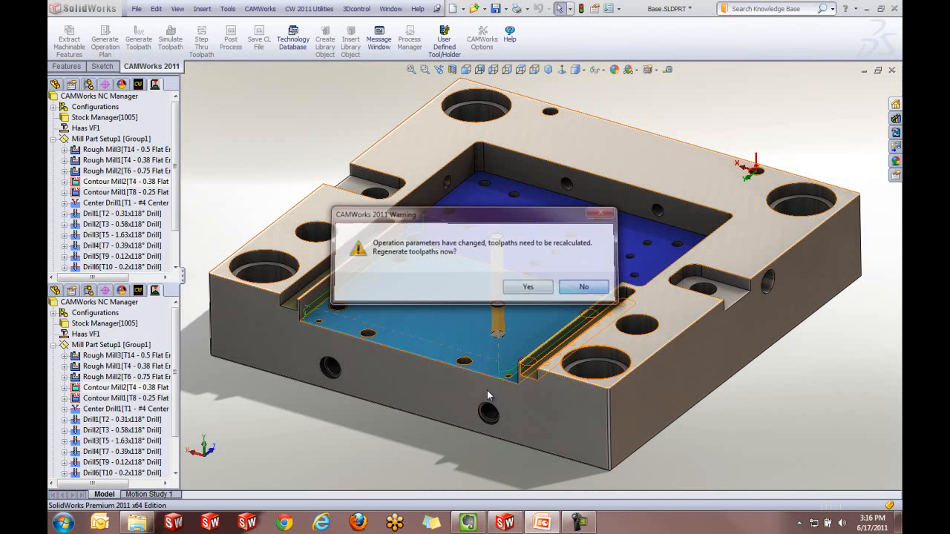
click(519, 285)
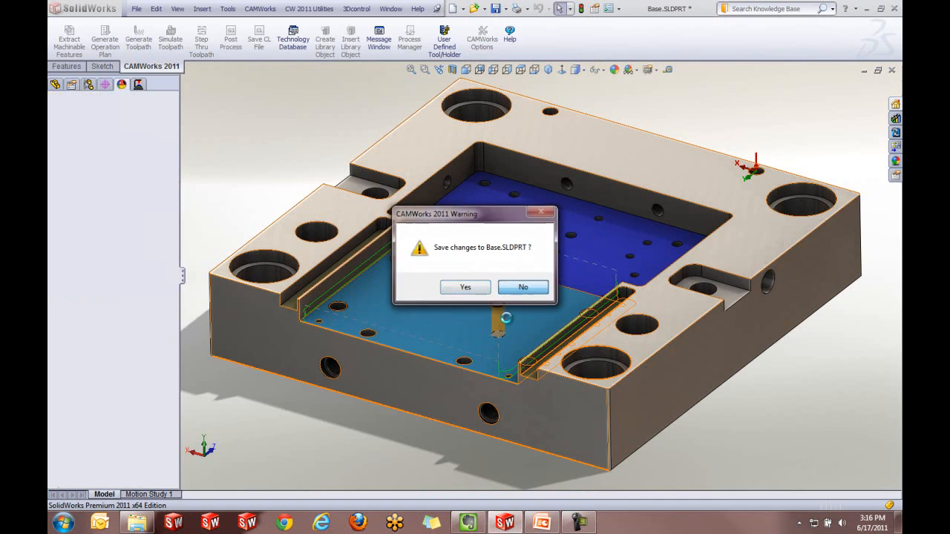
Switch to the PowerPoint presentation, return to SolidWorks, and open the recent document MILL2AX_3.SLDPRT
click(541, 522)
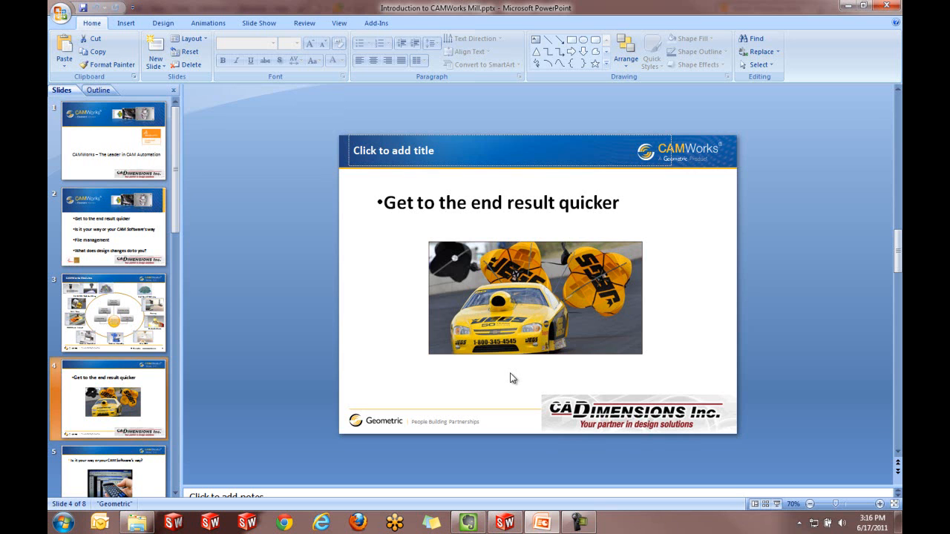
click(517, 527)
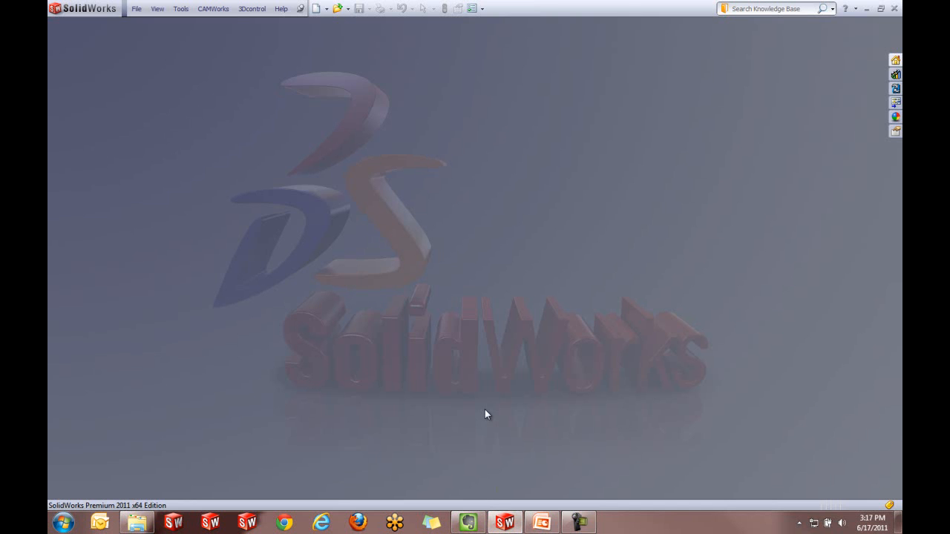
key(r)
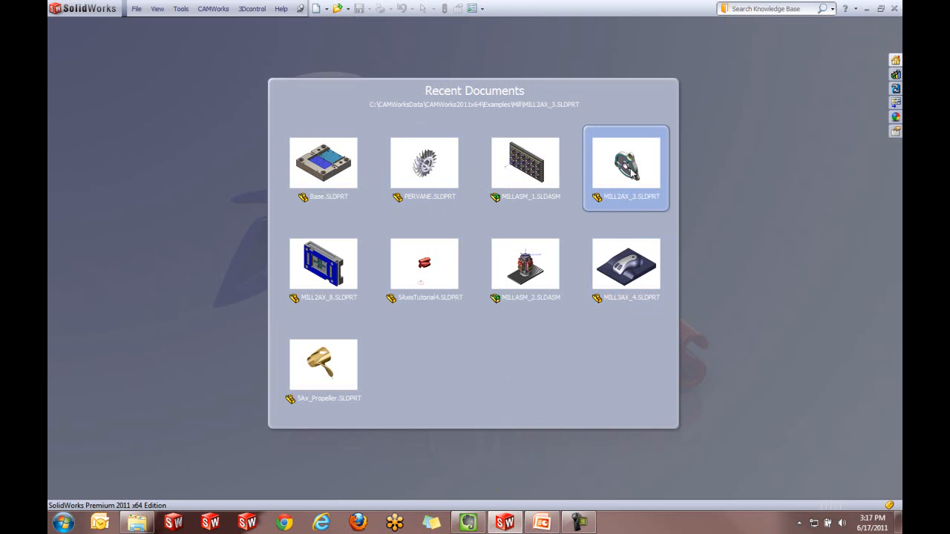
click(632, 173)
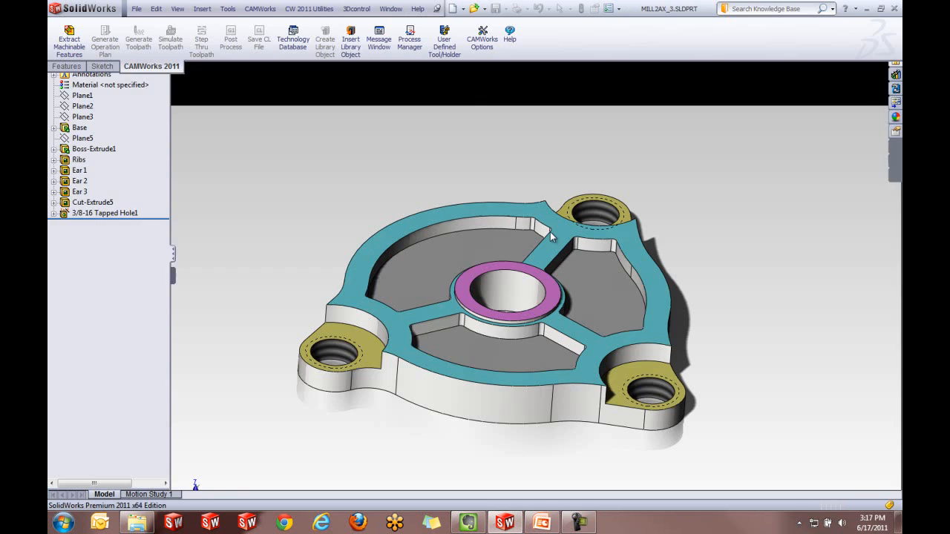
Set Haas VF1 as the active machine for the MILL2AX_3 part
click(68, 41)
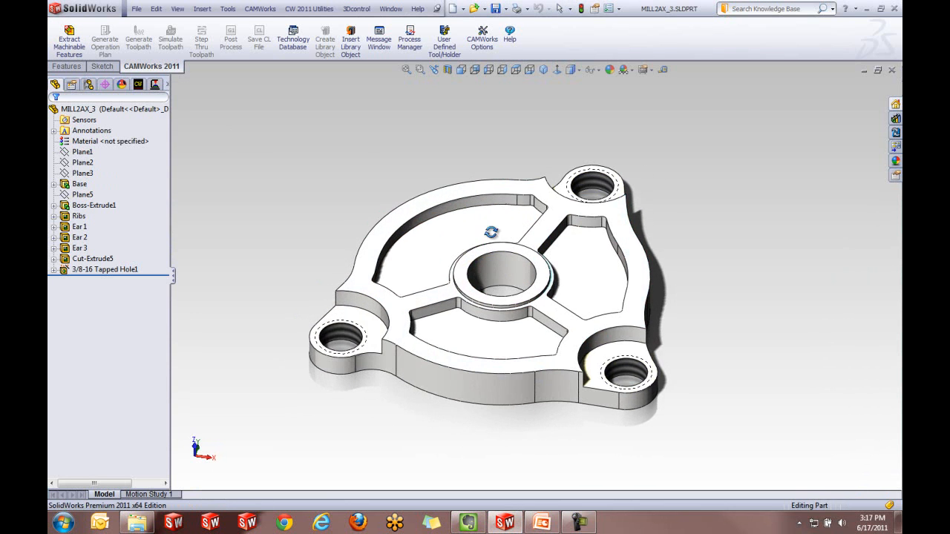
click(139, 85)
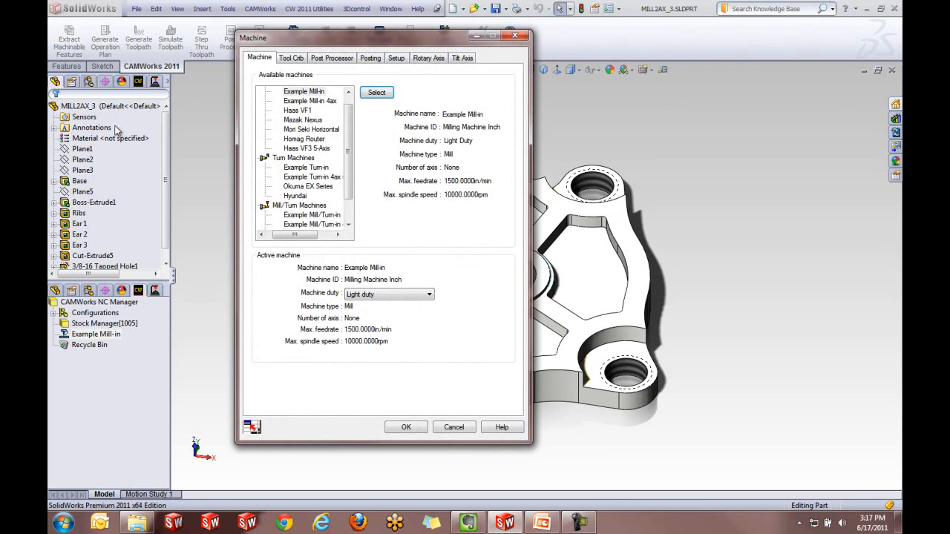
click(297, 110)
click(376, 92)
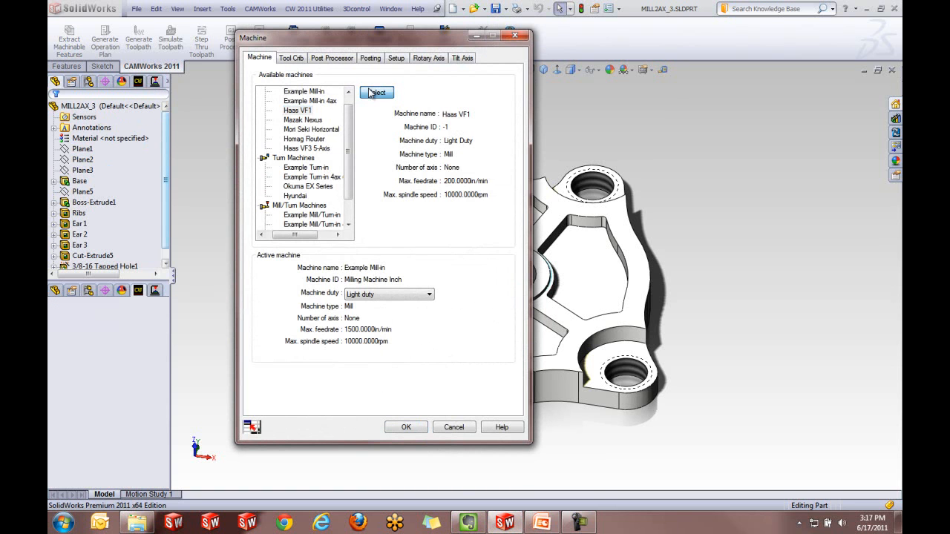
click(401, 428)
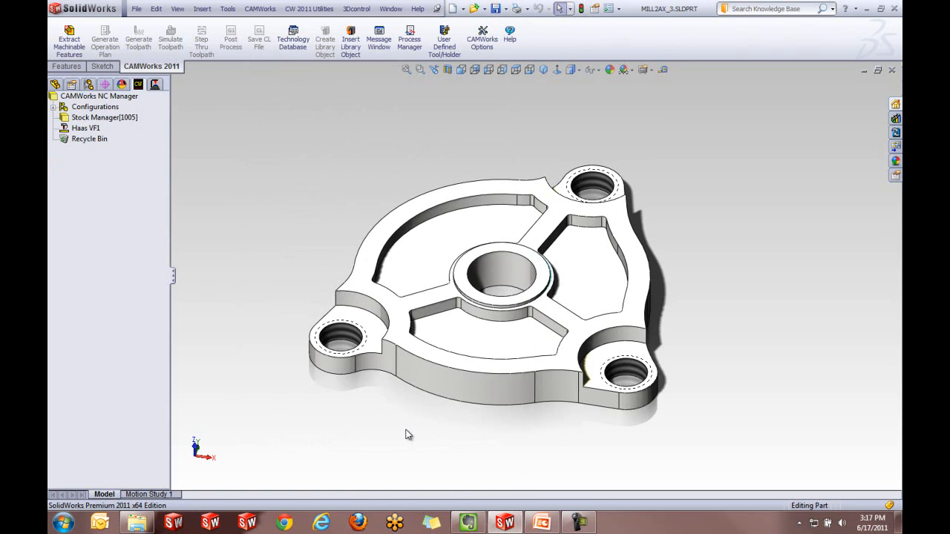
Insert a mill part setup from the stock manager, using Plane1 as the setup direction entity
middle_drag(405, 411, 398, 388)
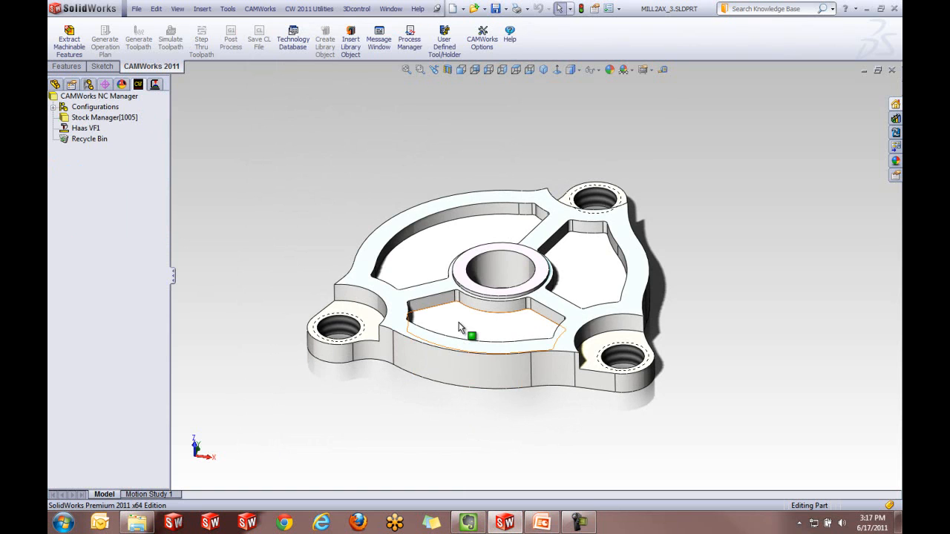
right_click(122, 118)
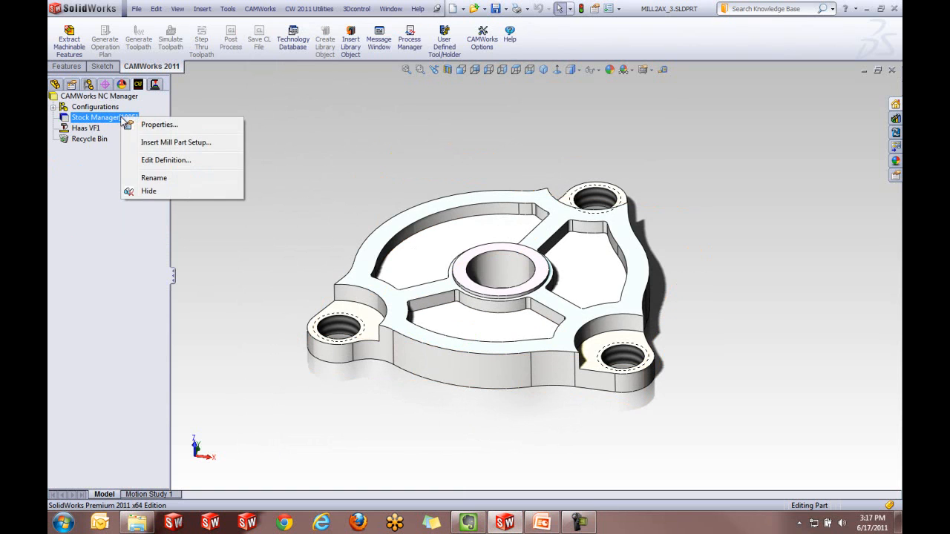
click(166, 142)
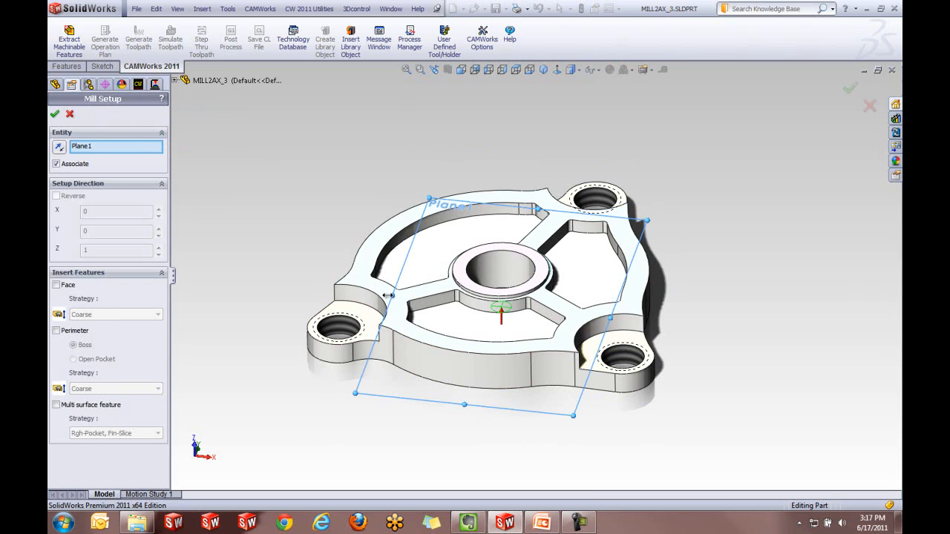
click(176, 81)
click(213, 134)
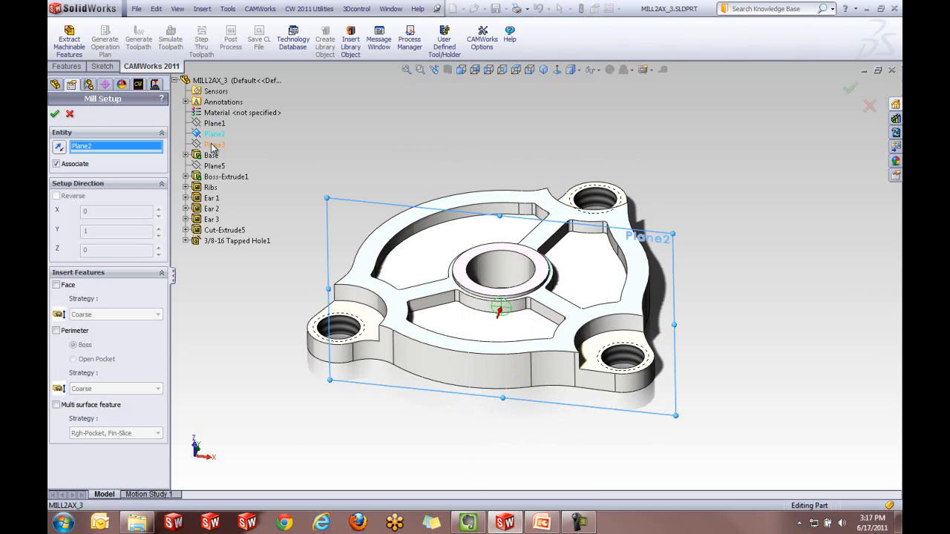
click(215, 135)
click(214, 123)
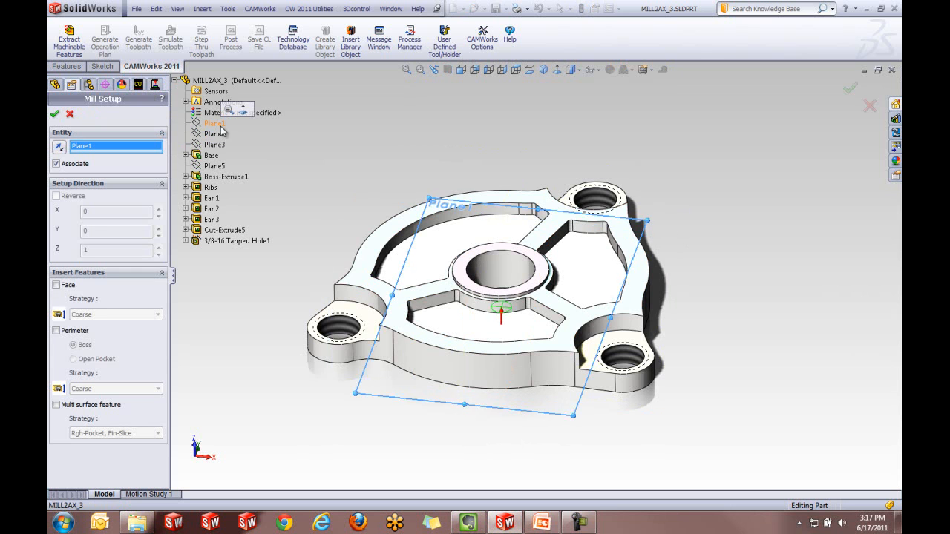
click(54, 114)
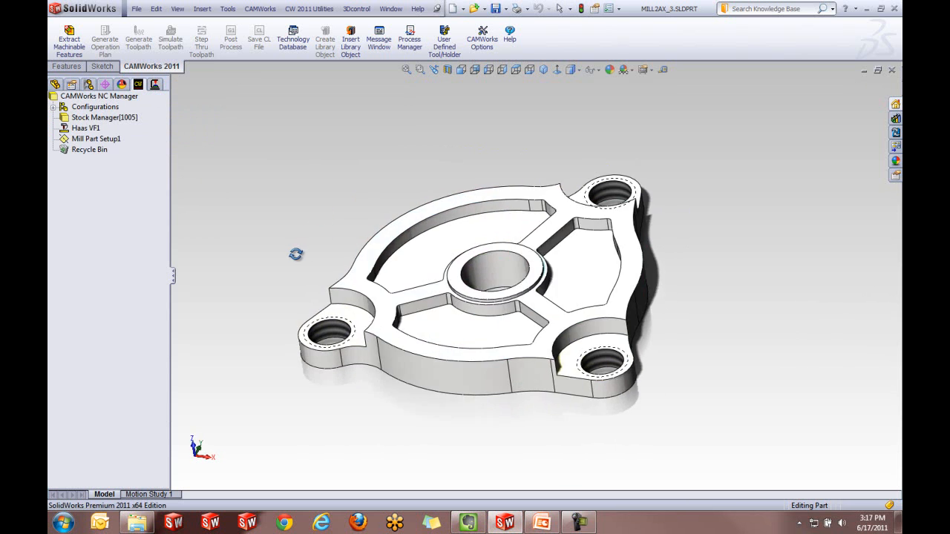
Start a 2.5 axis Pocket feature under Mill Part Setup1, using the floor face of one rib-bounded pocket as its cross section
right_click(88, 139)
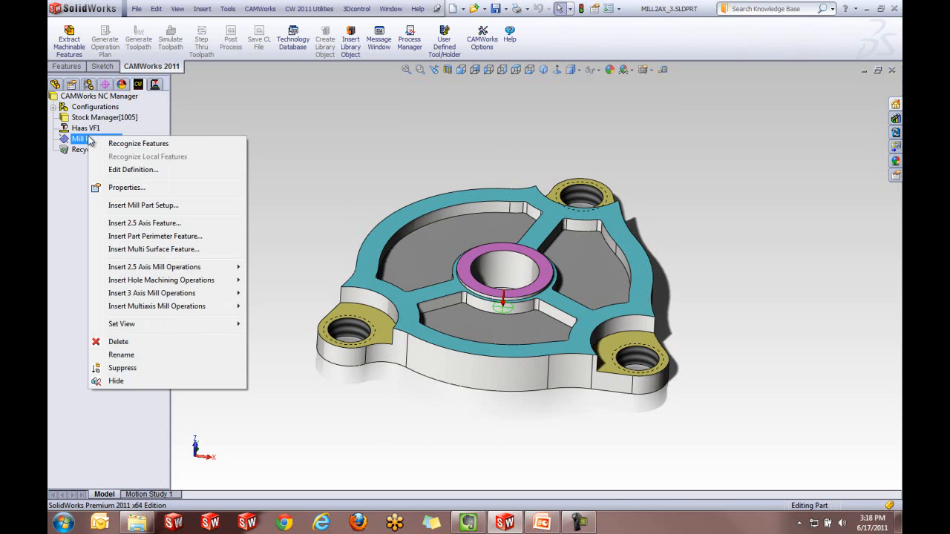
click(125, 223)
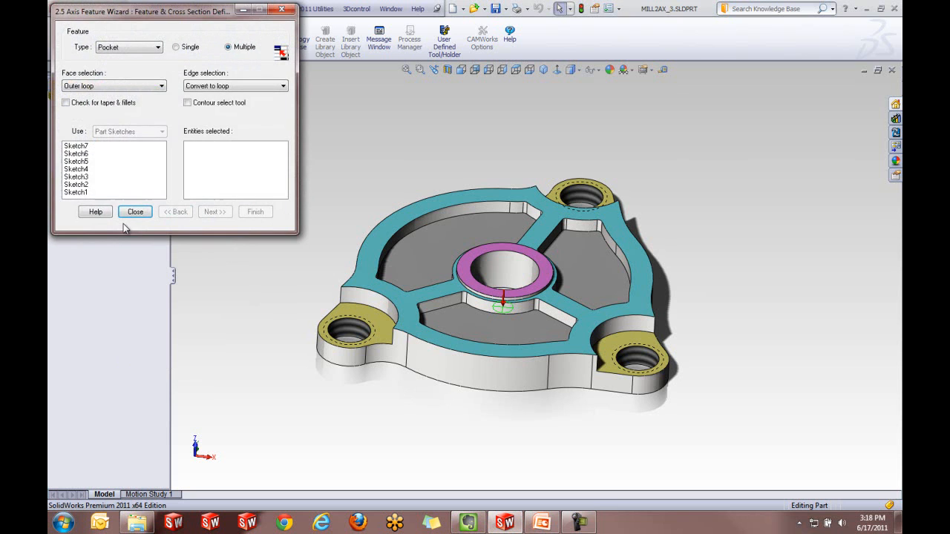
click(137, 49)
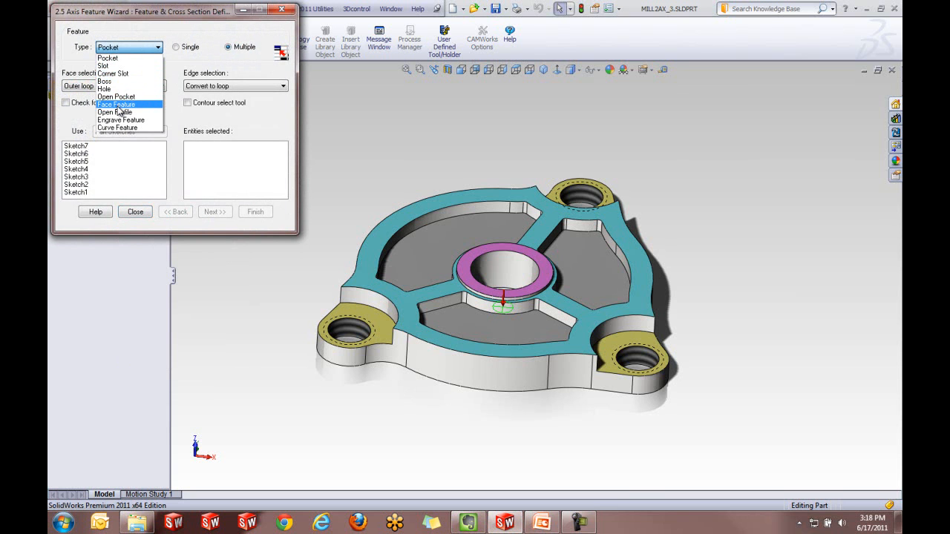
click(109, 63)
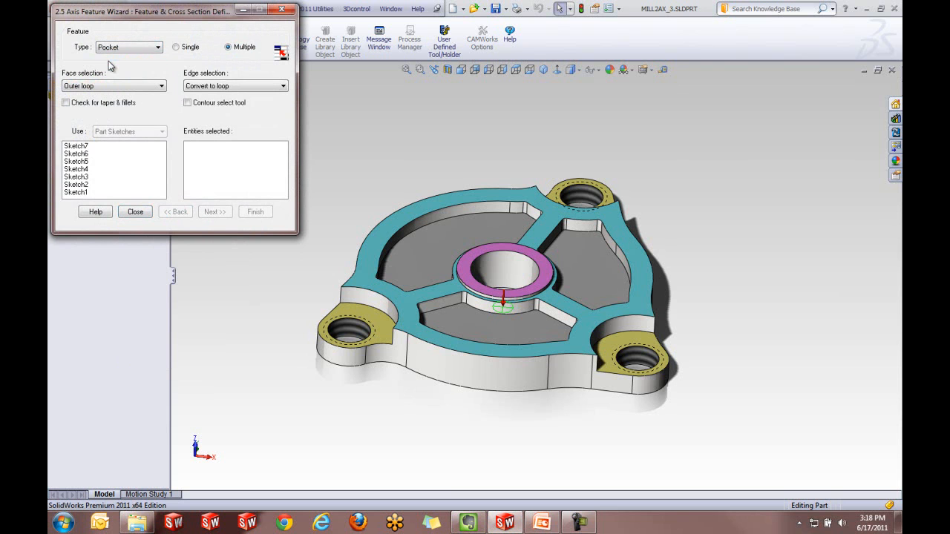
click(581, 257)
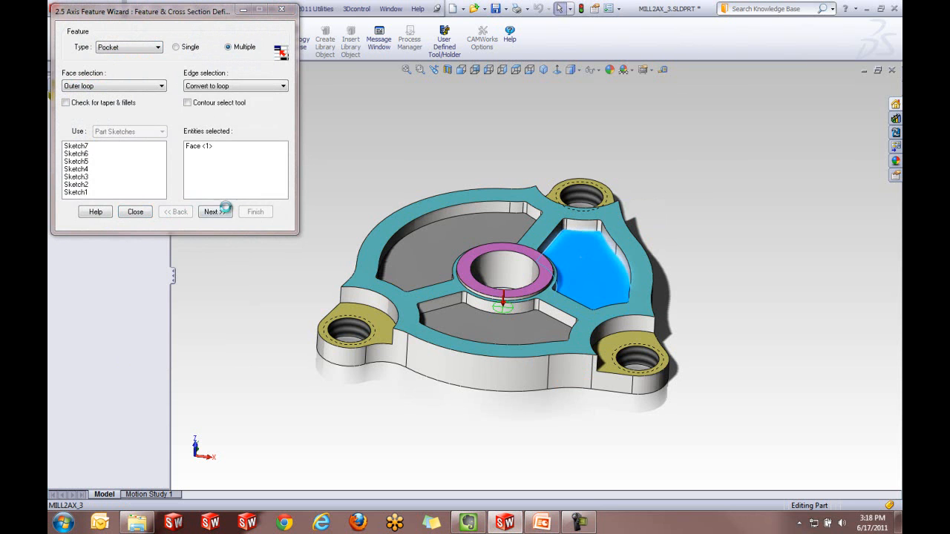
click(219, 212)
Set the pocket's end condition to Upto Face at the top rib face, and finish the feature wizard
middle_drag(606, 288, 597, 256)
scroll(573, 185, down, 3)
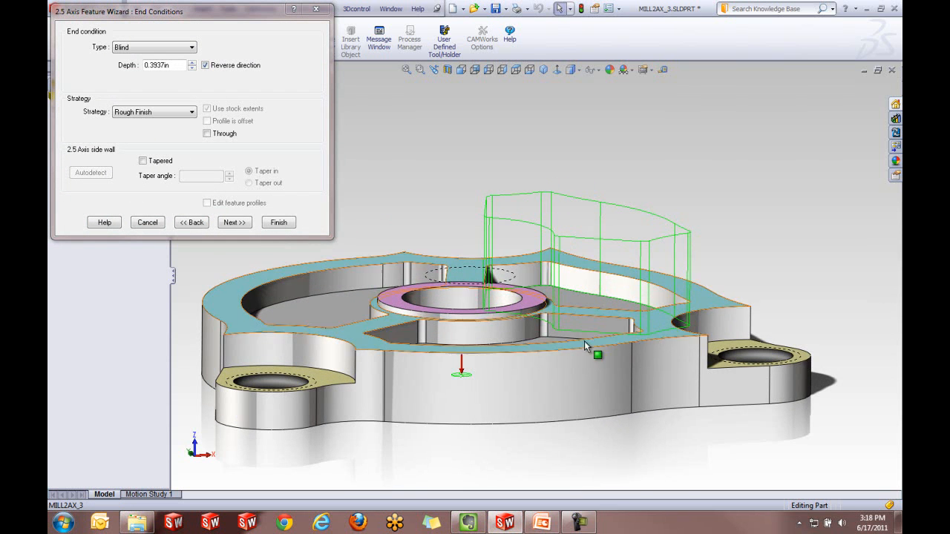
scroll(584, 340, up, 3)
middle_drag(594, 263, 597, 319)
click(188, 48)
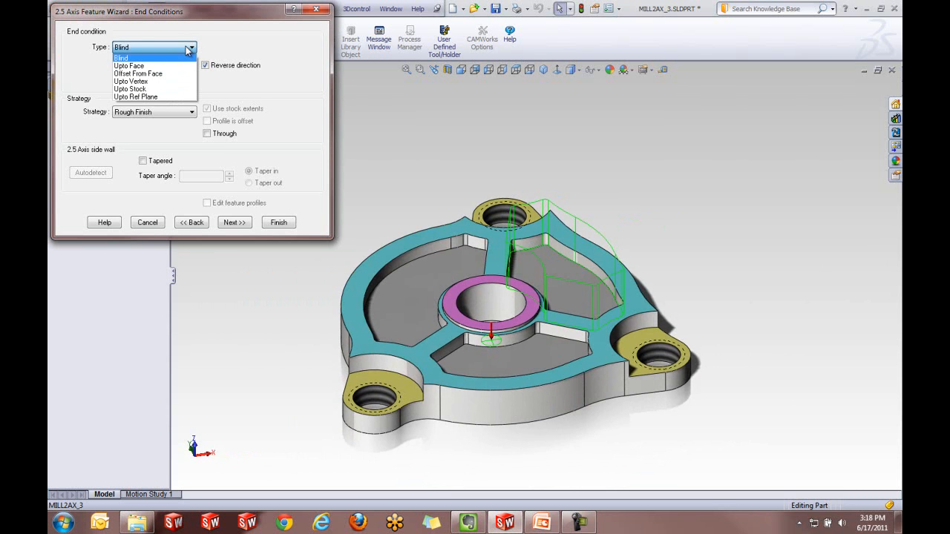
click(128, 65)
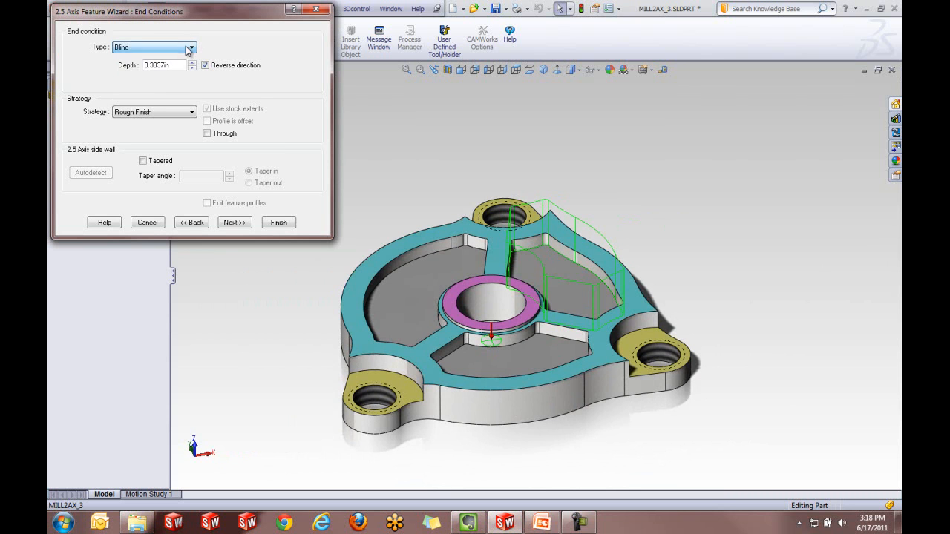
click(641, 302)
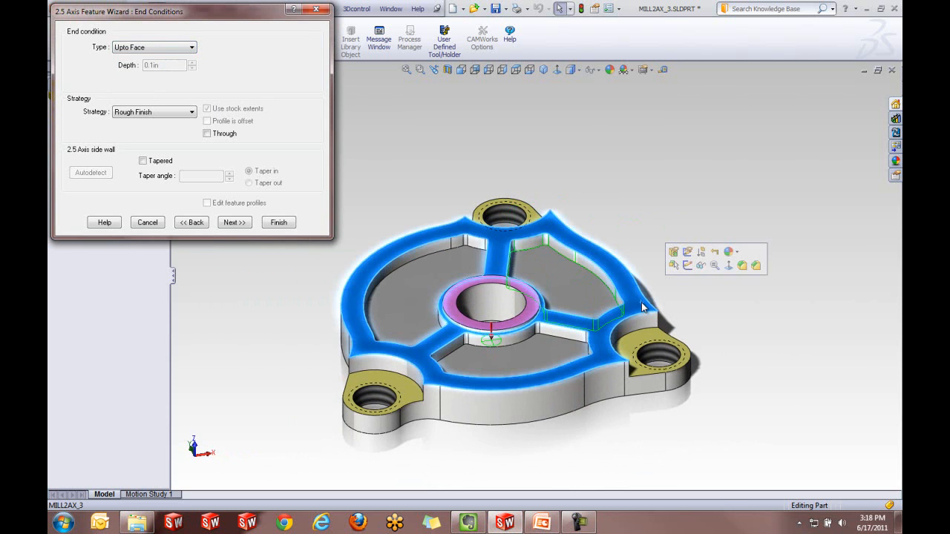
click(280, 223)
click(135, 212)
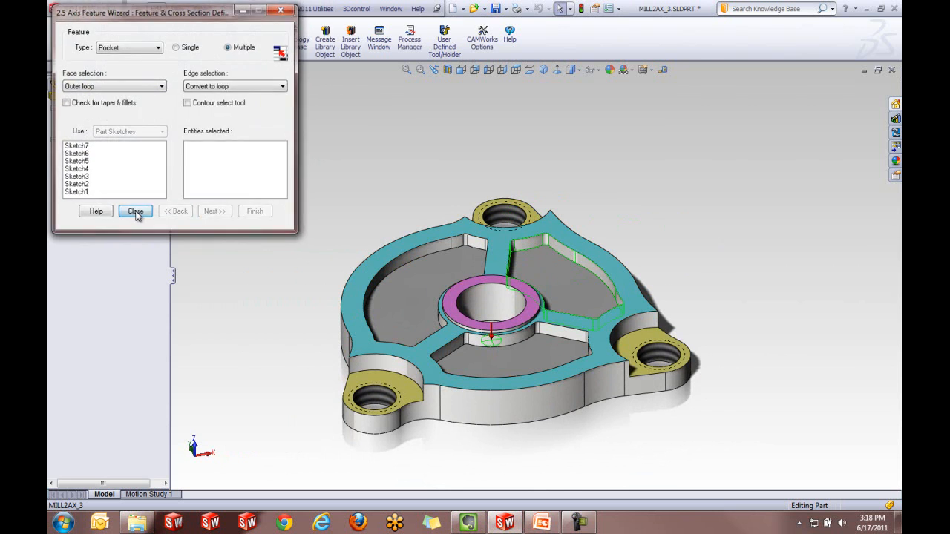
Generate the operation plan for the irregular pocket and generate the toolpaths of the mill part setup
right_click(116, 151)
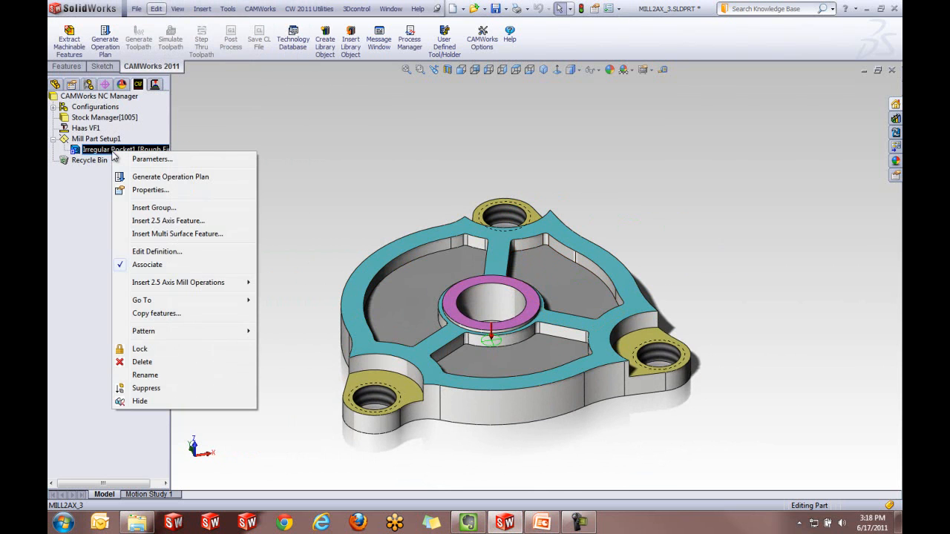
click(177, 181)
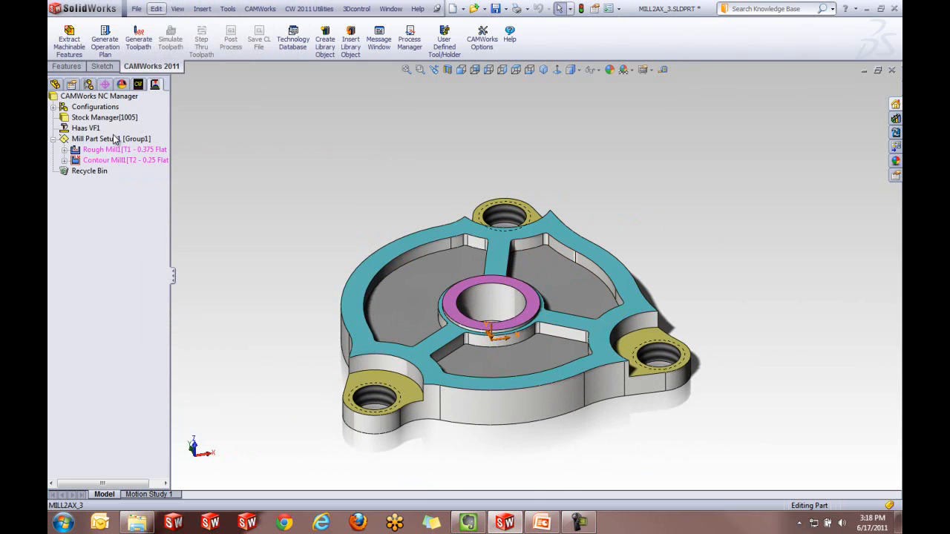
right_click(115, 140)
click(162, 162)
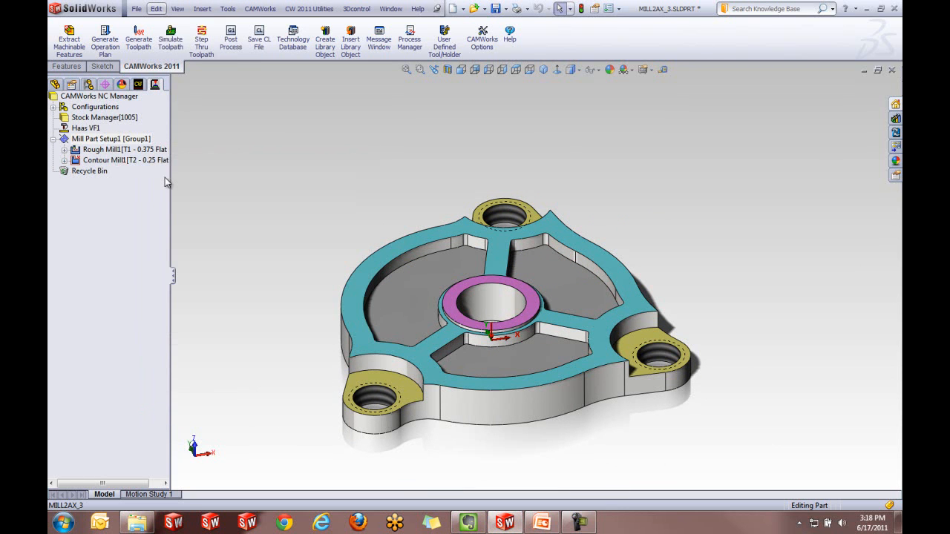
Simulate the pocket toolpaths on the stock and close the simulation
click(170, 41)
click(192, 68)
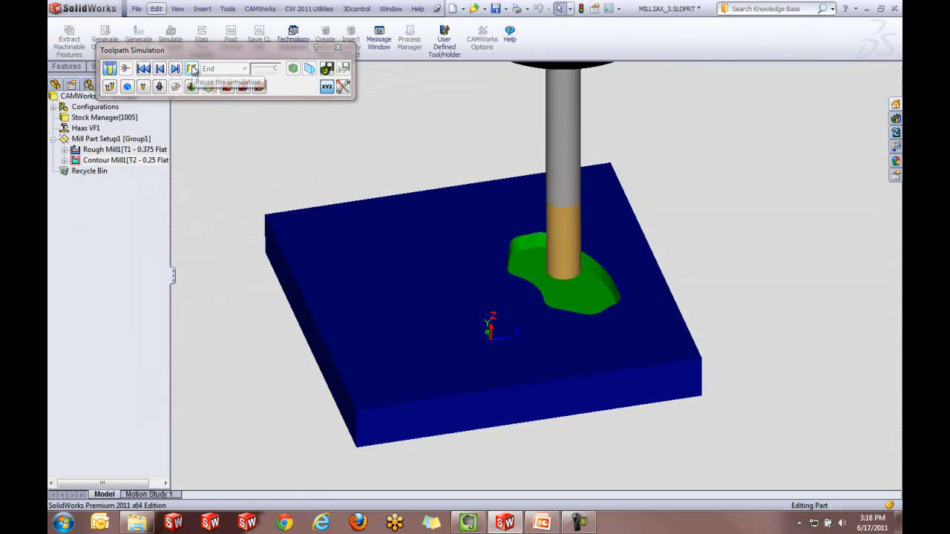
click(338, 49)
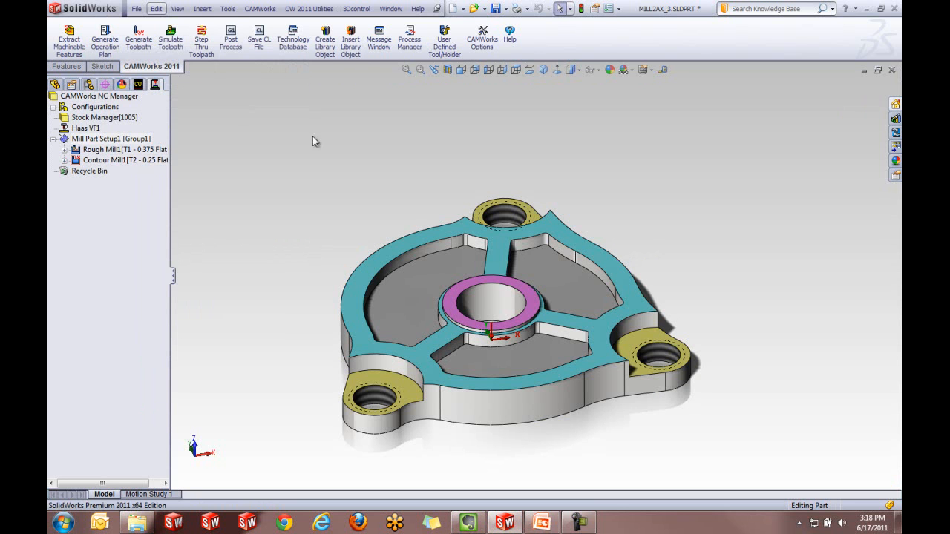
Open the stock settings from the feature tree and set equal bounding box offsets of 0.6 in on both sides in X and Y
click(139, 83)
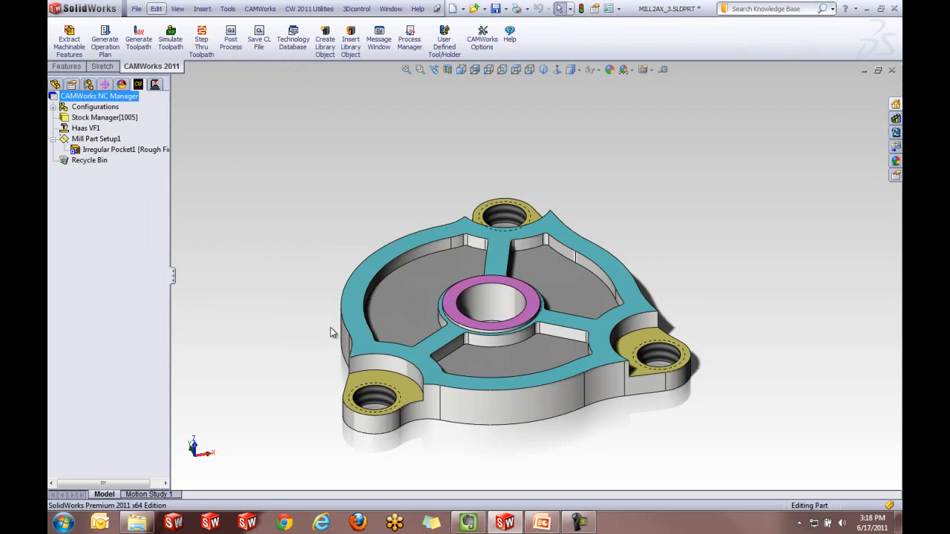
double_click(102, 120)
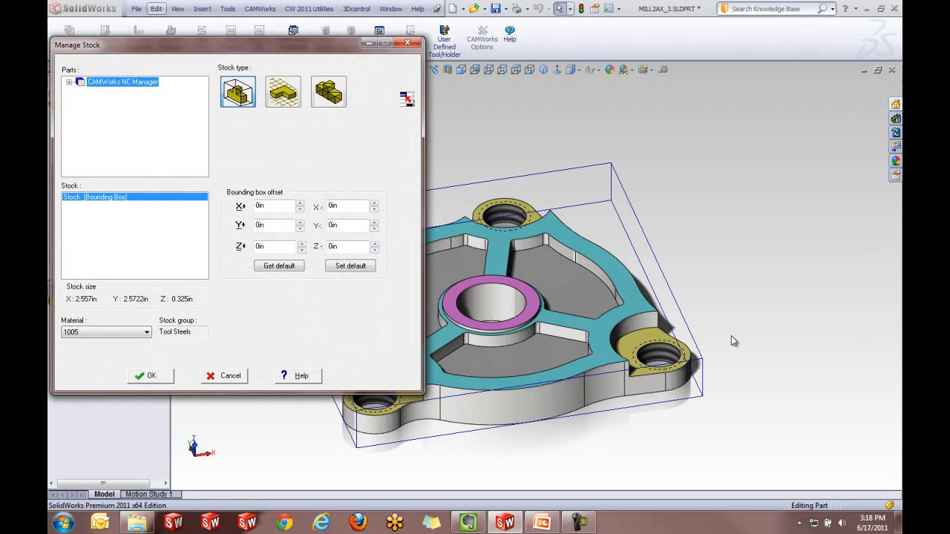
click(548, 469)
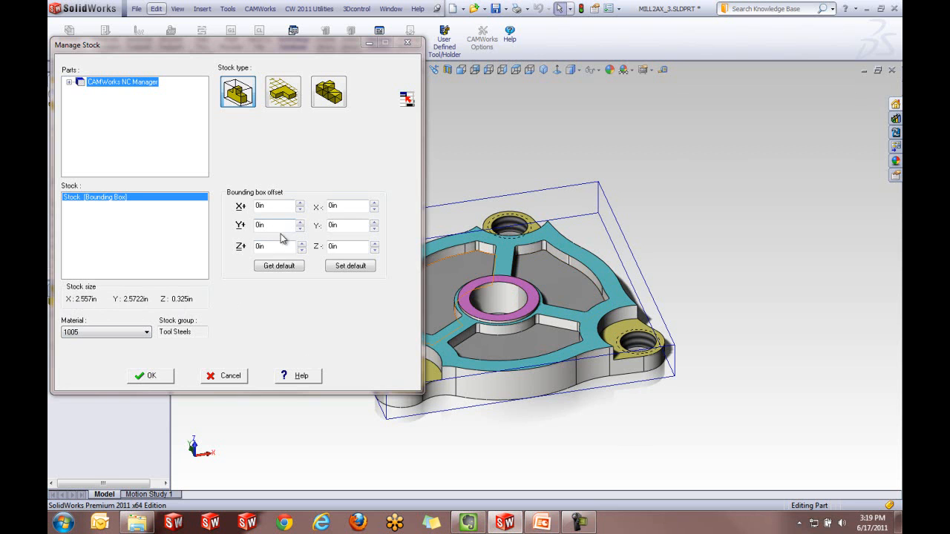
click(375, 203)
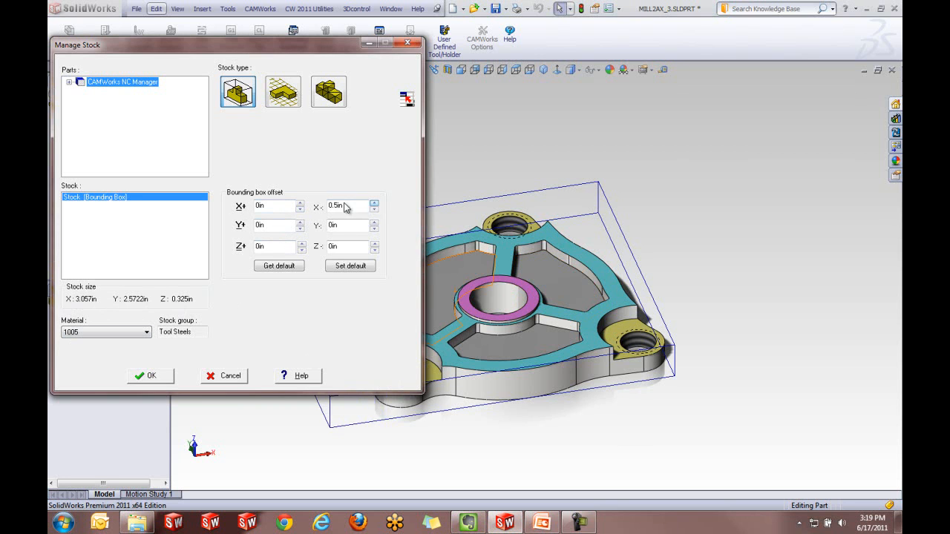
click(300, 203)
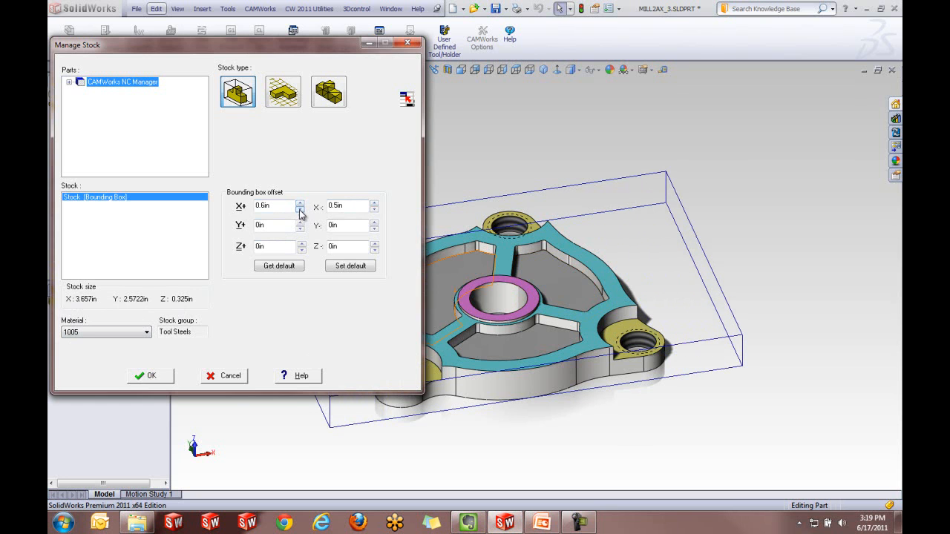
click(241, 211)
click(241, 226)
click(300, 221)
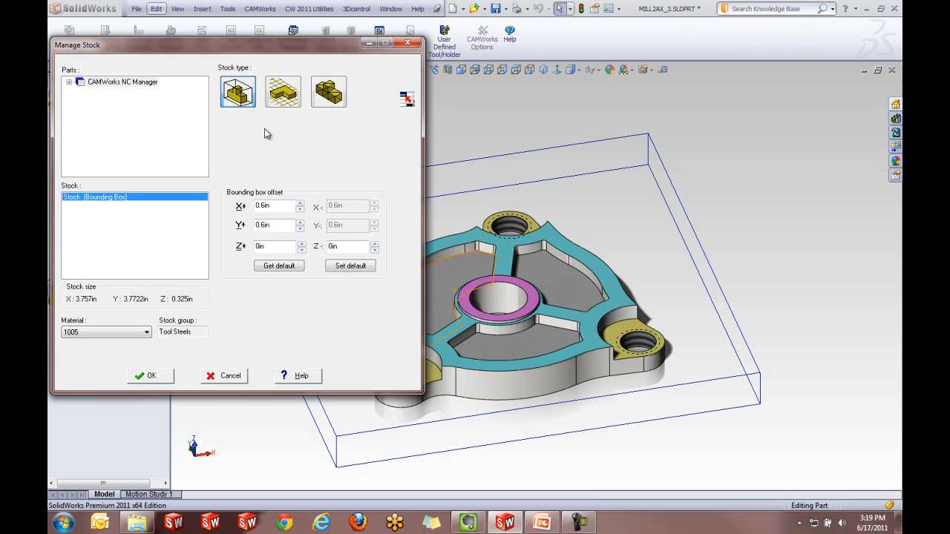
Try the extruded sketch and STL stock types with material D2, and cancel the stock changes
click(283, 91)
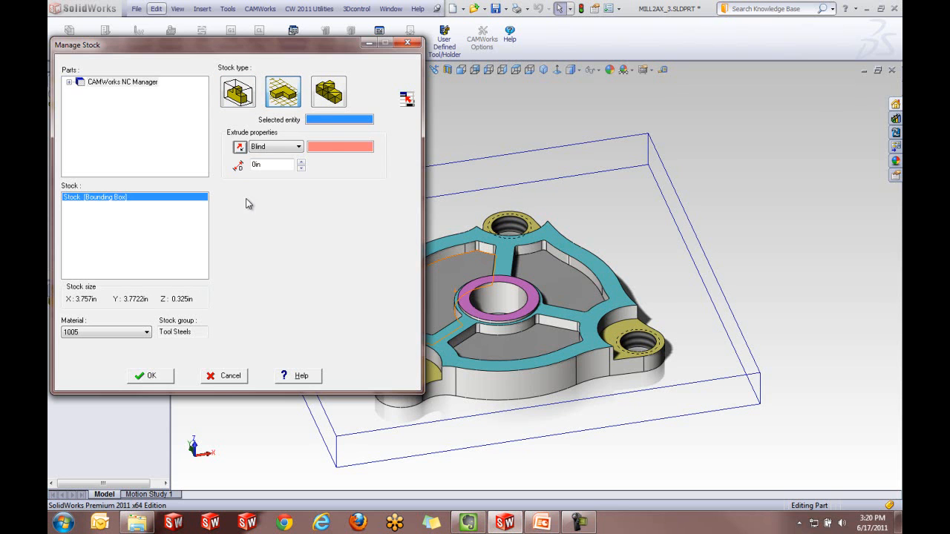
click(334, 88)
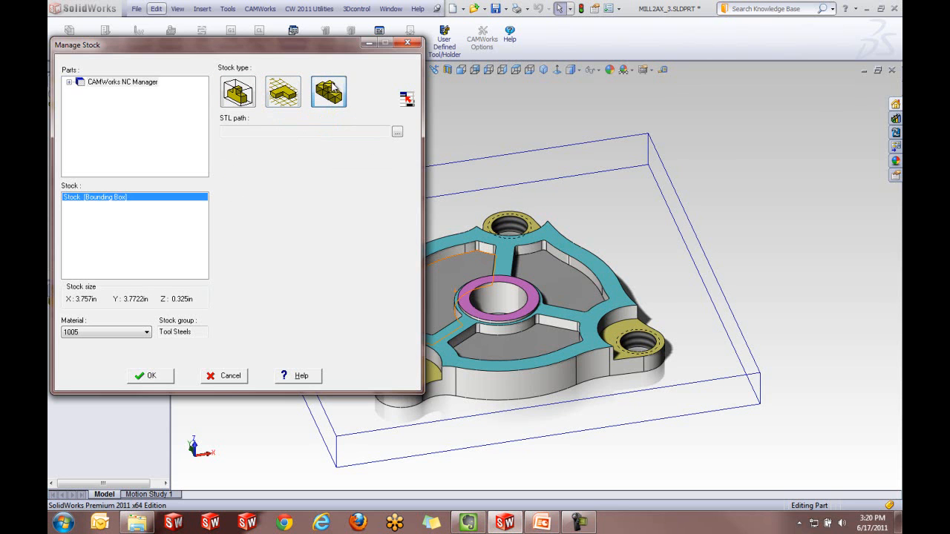
click(137, 334)
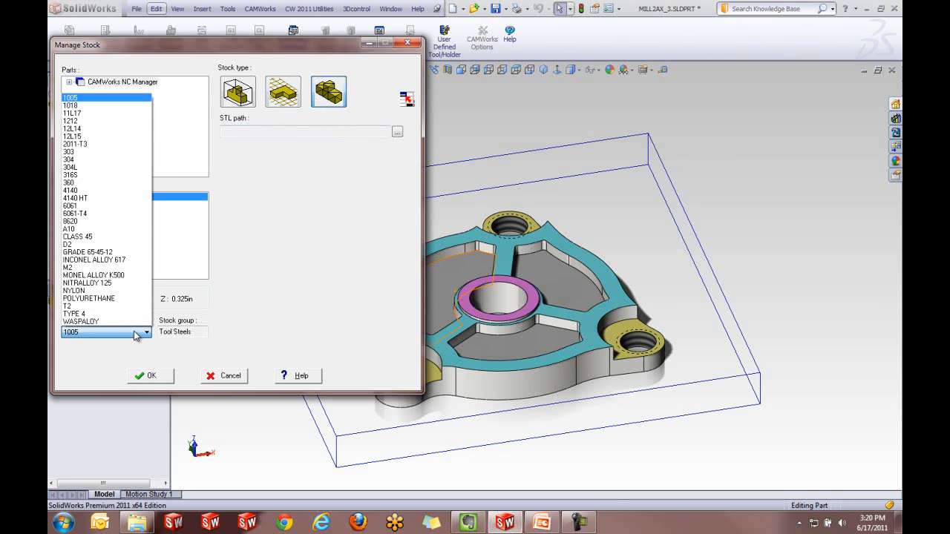
click(85, 245)
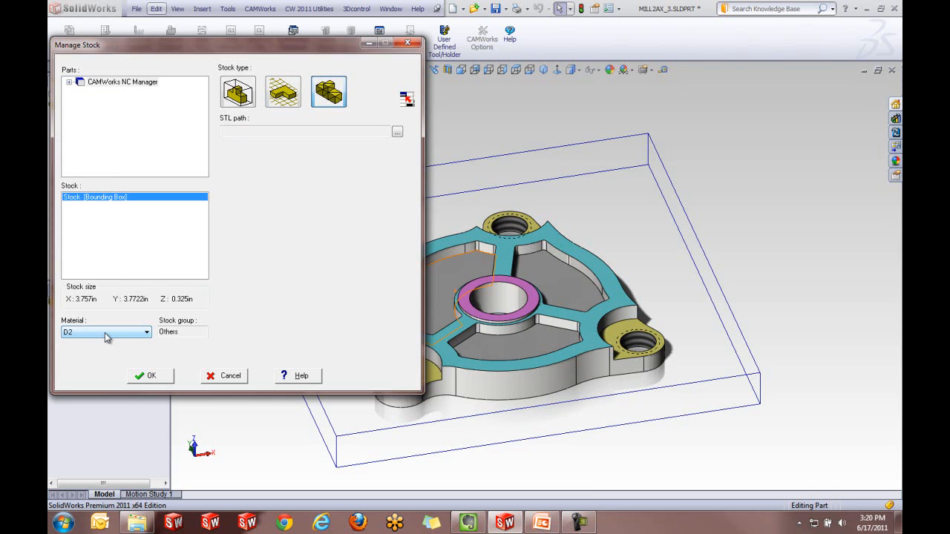
click(231, 376)
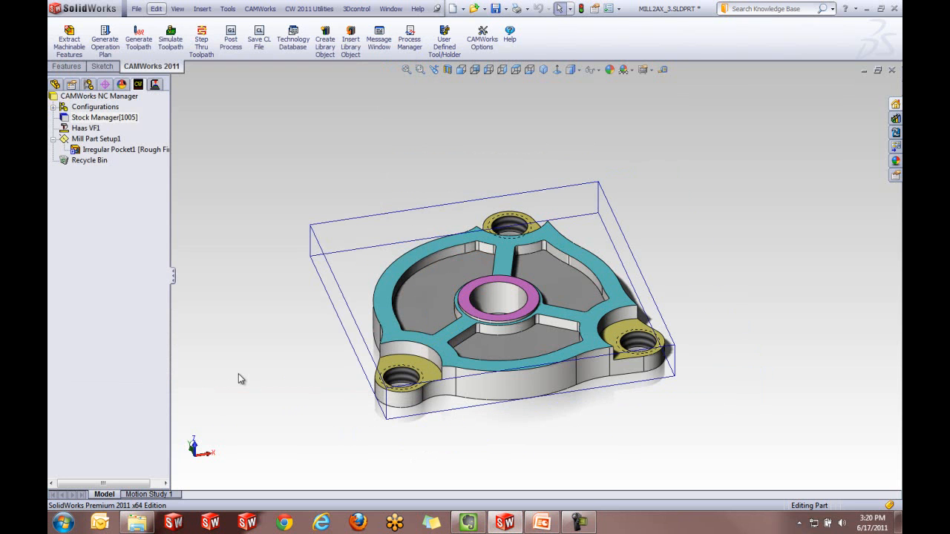
Close the MILL2AX_3 part without saving the changes
mouse_move(288, 347)
middle_down()
mouse_move(286, 325)
mouse_move(284, 333)
middle_up()
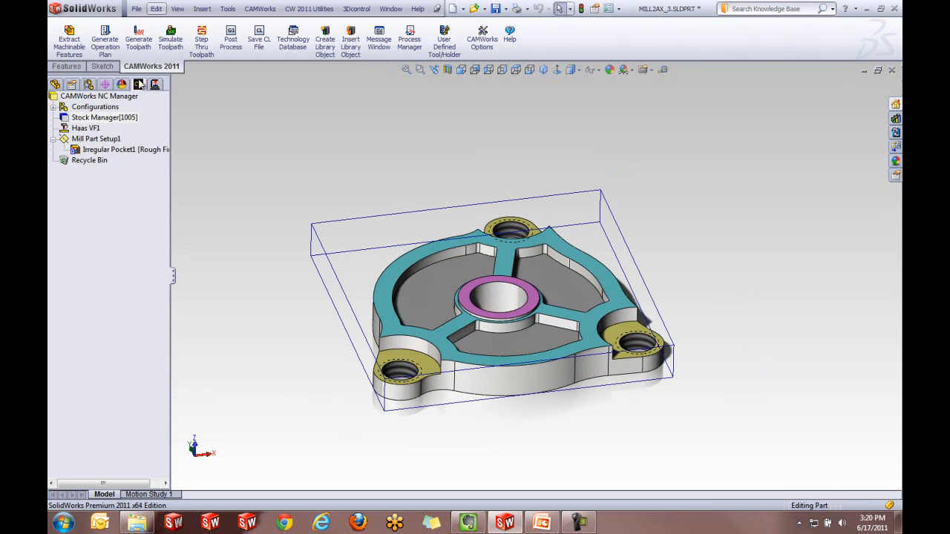
click(892, 69)
click(504, 278)
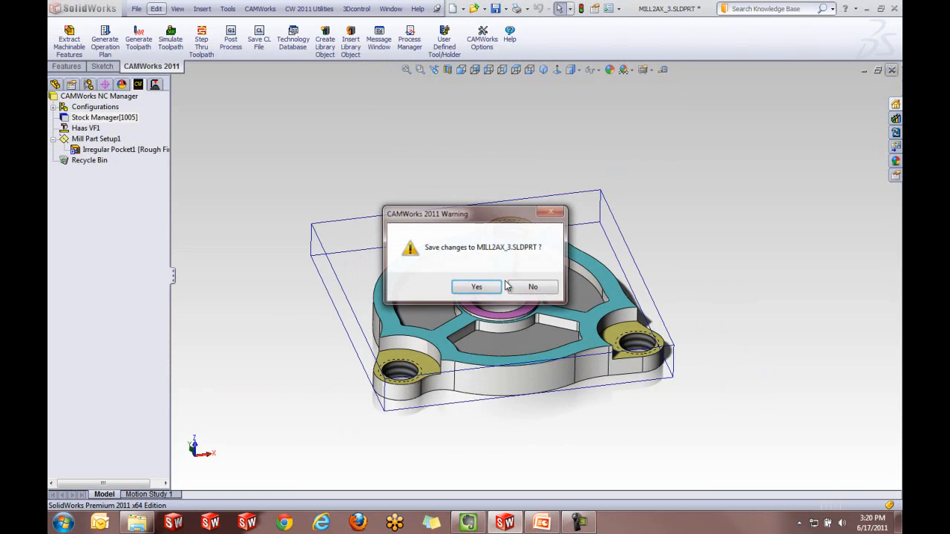
click(529, 286)
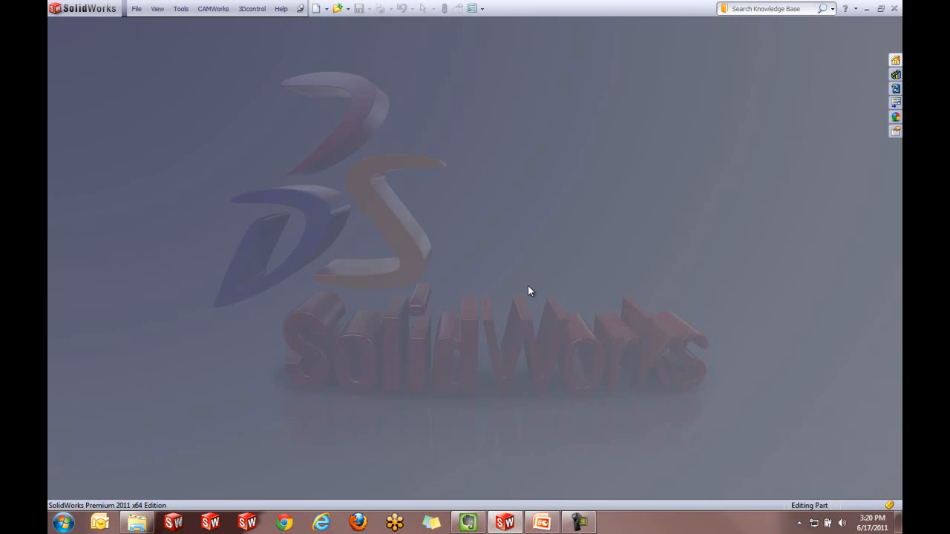
Open the MILL3AX_4 part from the recent documents and look over its mouse-shaped surfaces
key(r)
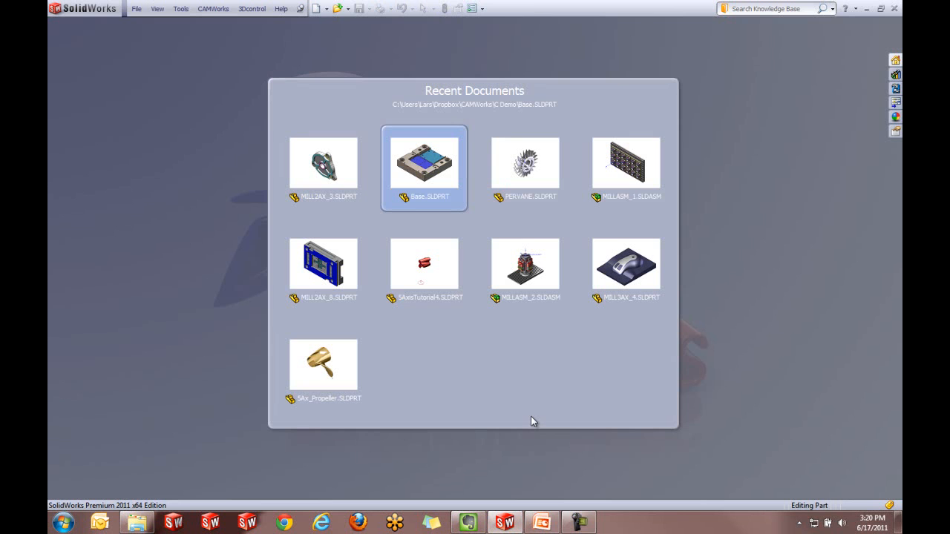
click(608, 275)
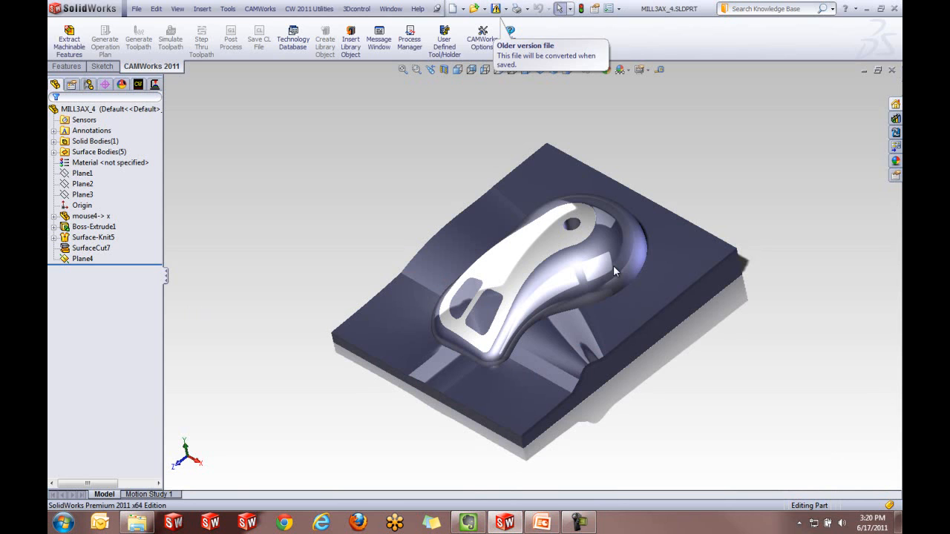
middle_drag(594, 356, 509, 362)
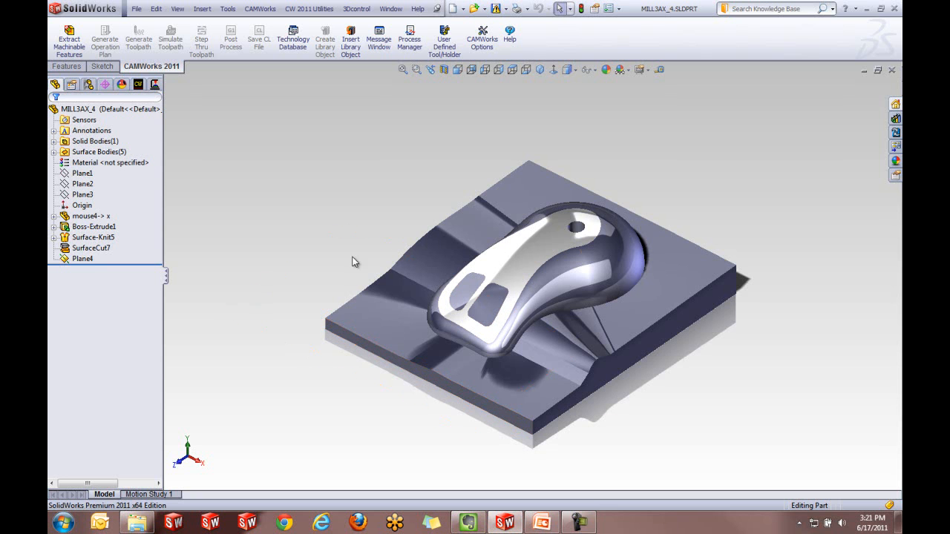
scroll(586, 277, down, 2)
mouse_move(566, 357)
middle_down()
mouse_move(555, 282)
mouse_move(544, 323)
mouse_move(560, 362)
middle_up()
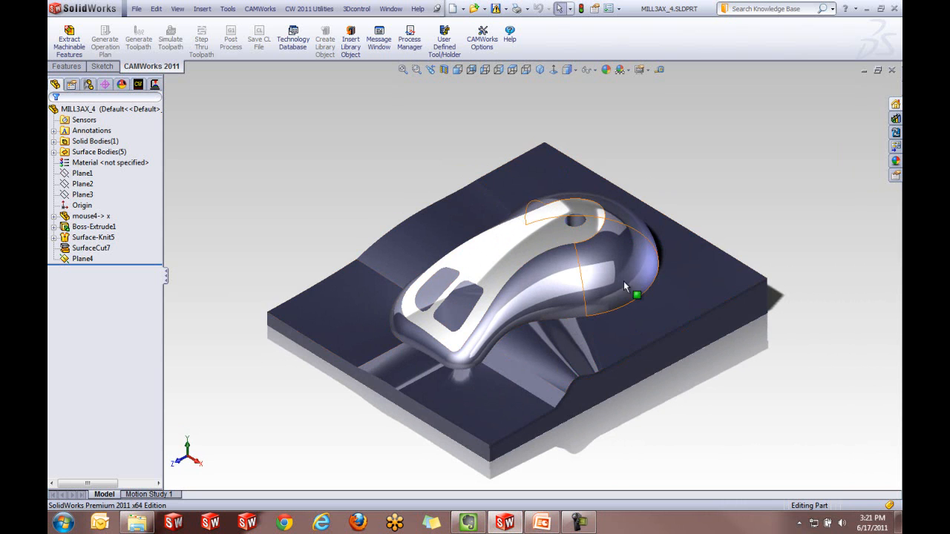
key(f)
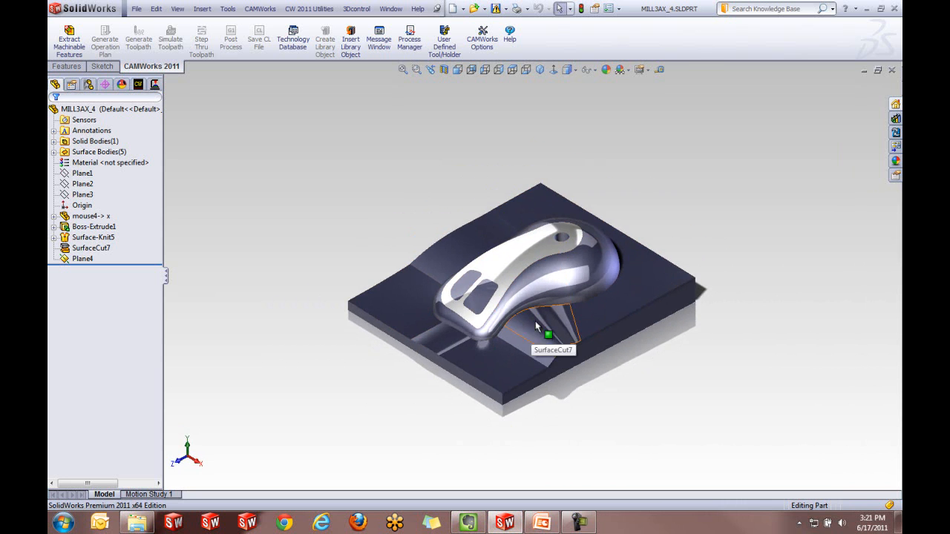
middle_drag(536, 326, 545, 315)
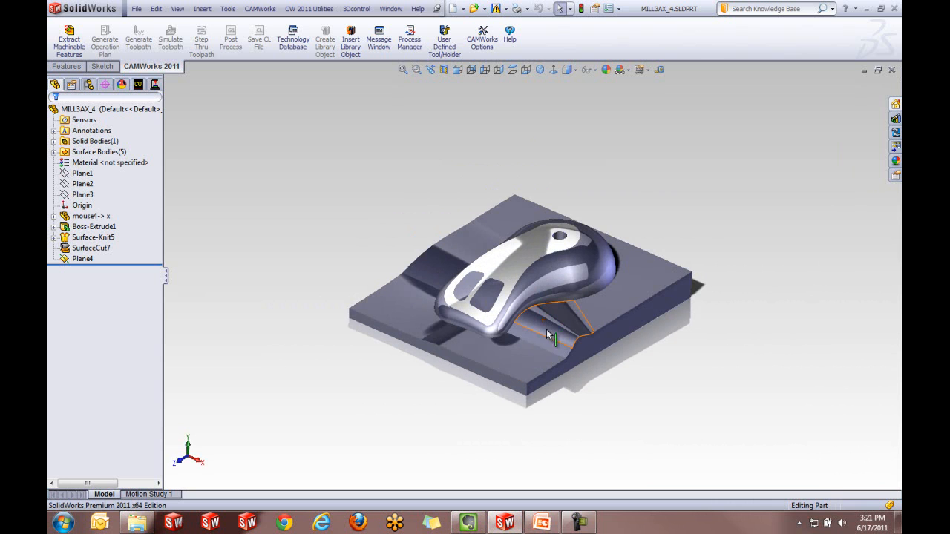
Assign the Haas VF1 mill as the active machine for the part in the CAMWorks feature tree
click(138, 84)
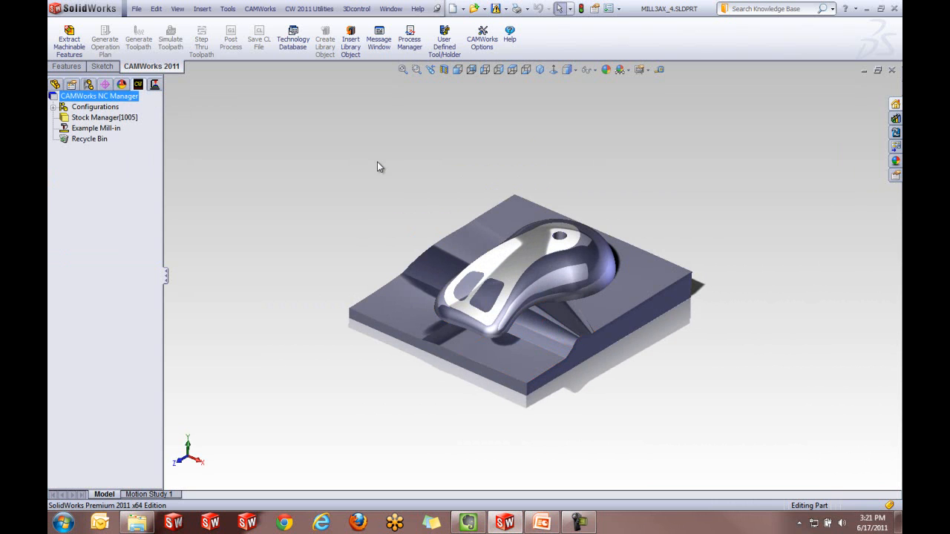
double_click(117, 130)
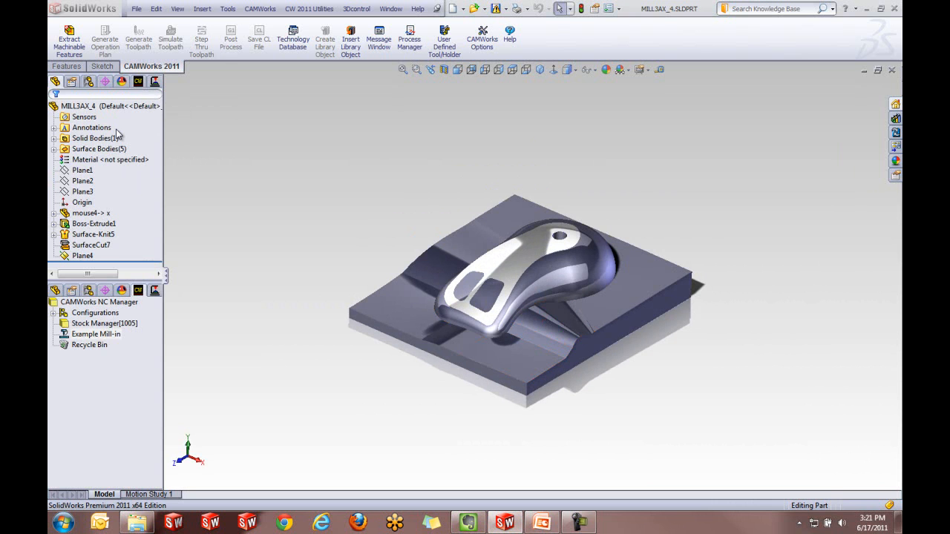
click(300, 111)
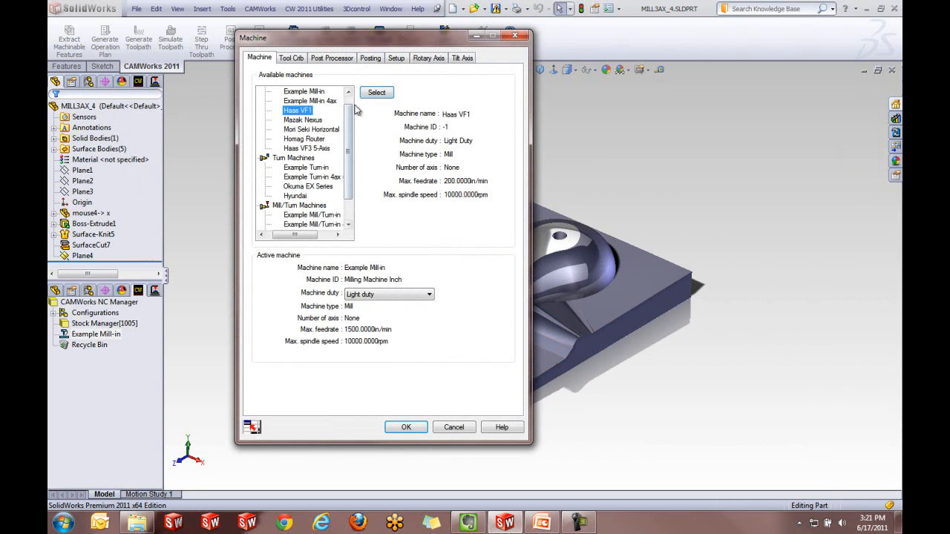
click(376, 92)
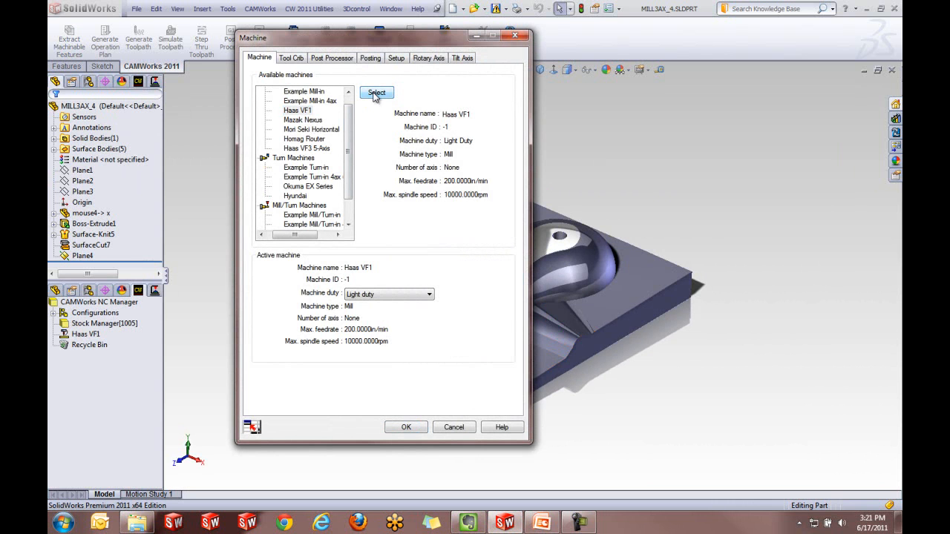
click(420, 428)
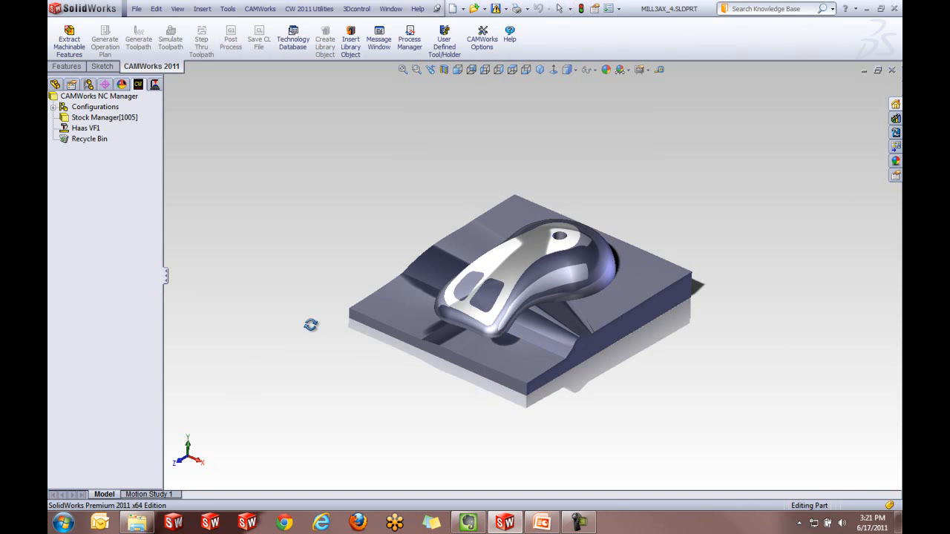
Insert a mill part setup based on the bottom face of the block, with its direction reversed to point down onto the part
middle_drag(312, 325, 310, 349)
mouse_move(267, 429)
middle_down()
mouse_move(309, 382)
mouse_move(292, 428)
middle_up()
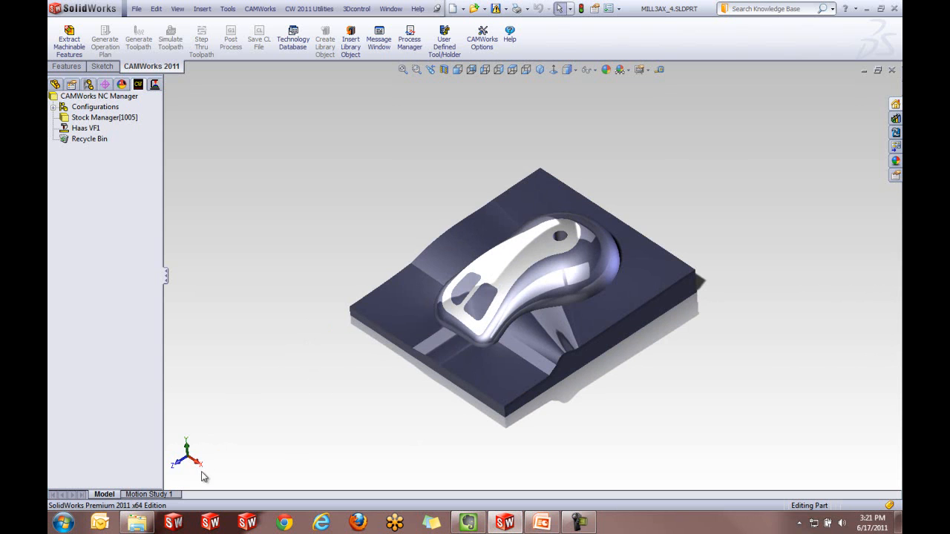
scroll(498, 221, down, 2)
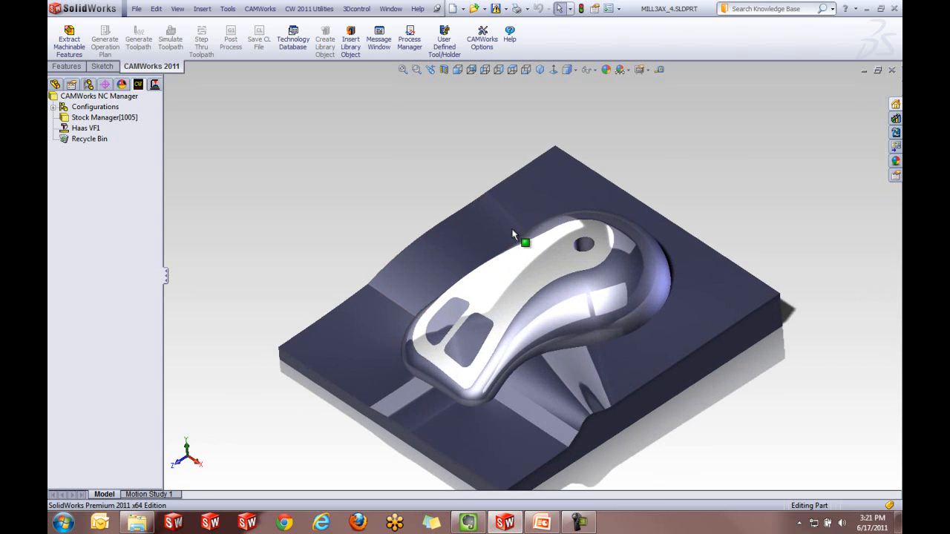
scroll(515, 279, up, 2)
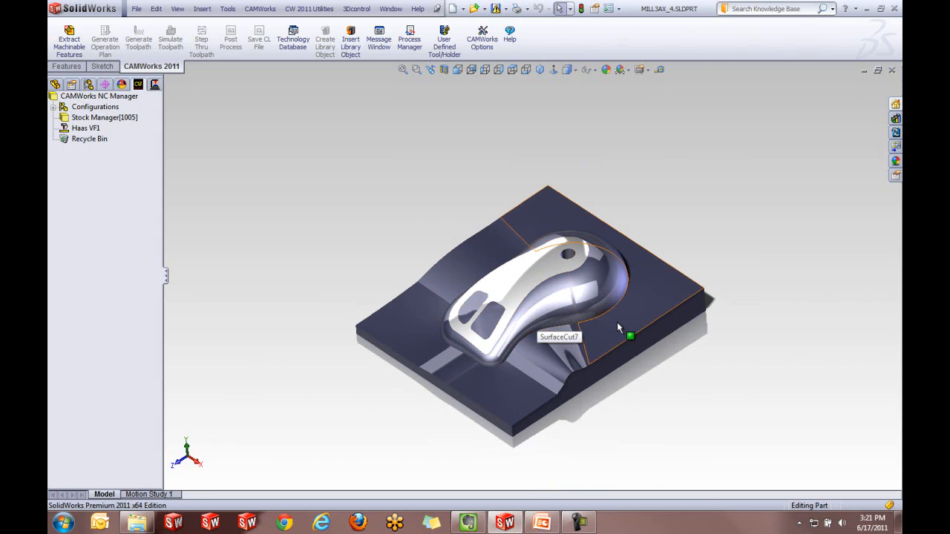
scroll(617, 322, down, 1)
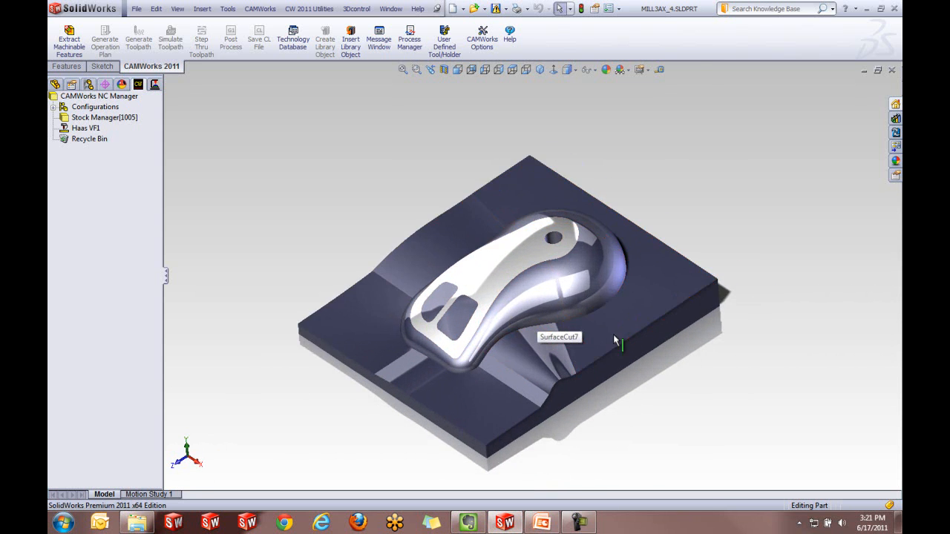
right_click(124, 117)
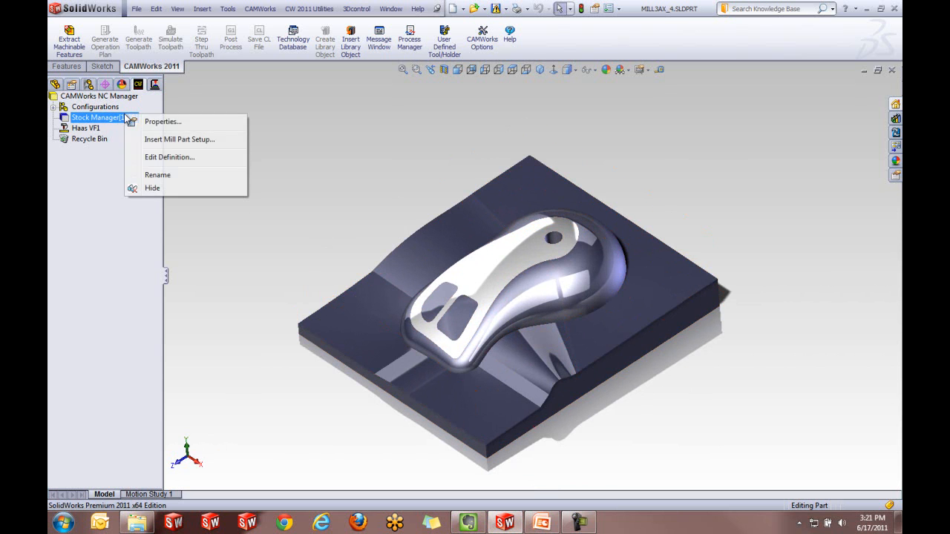
click(166, 138)
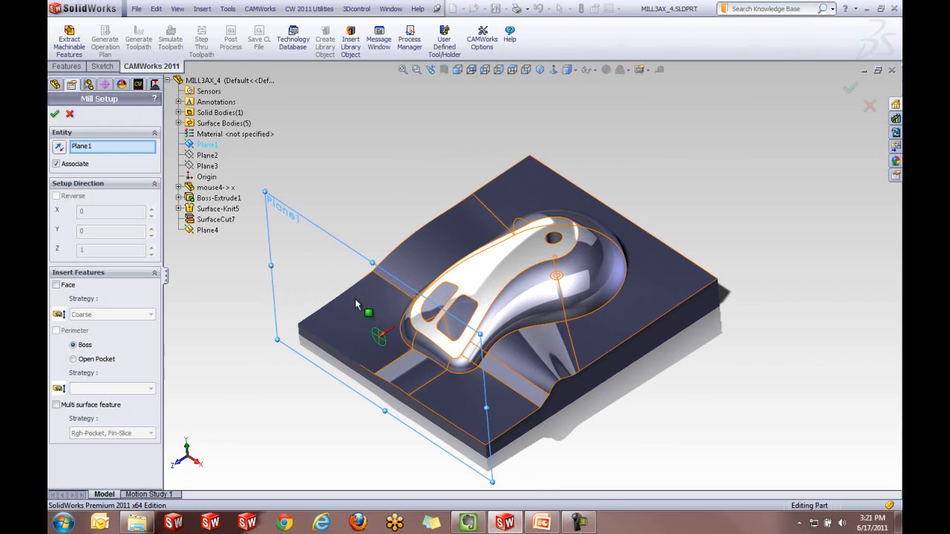
mouse_move(346, 383)
middle_down()
mouse_move(350, 360)
mouse_move(351, 369)
middle_up()
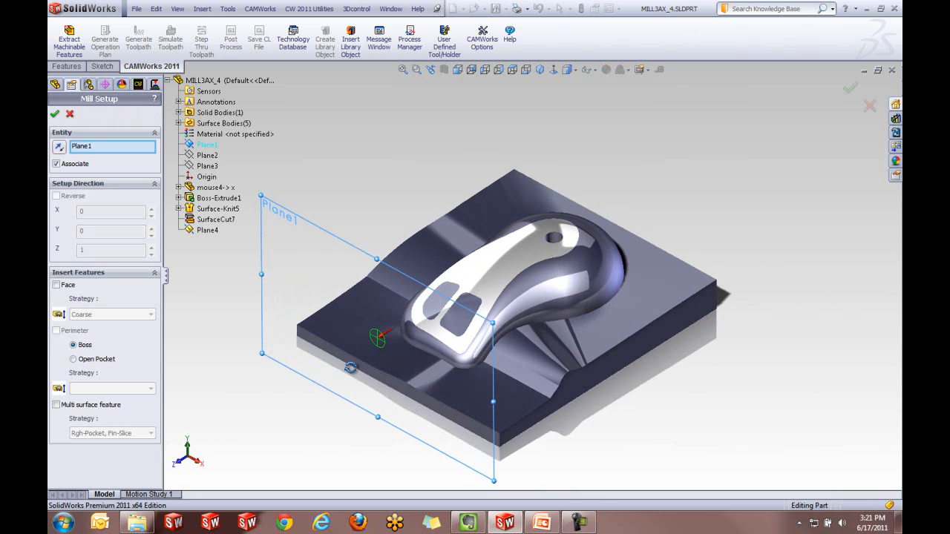
middle_drag(479, 393, 555, 406)
click(569, 333)
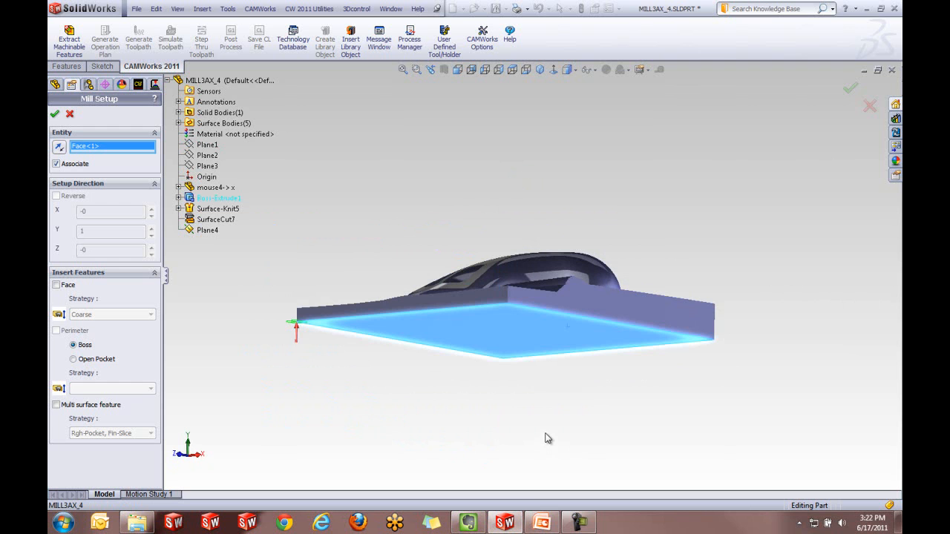
click(59, 146)
middle_drag(313, 466, 356, 447)
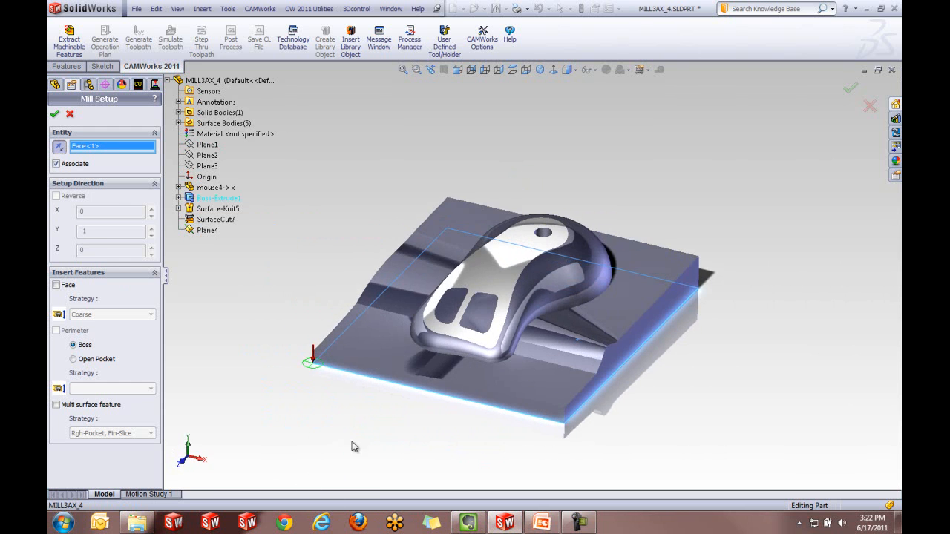
click(54, 114)
Start a multi surface feature under the new mill part setup and select and associate all of the part's faces to cut
mouse_move(495, 312)
middle_down()
mouse_move(432, 307)
mouse_move(459, 354)
middle_up()
right_click(94, 141)
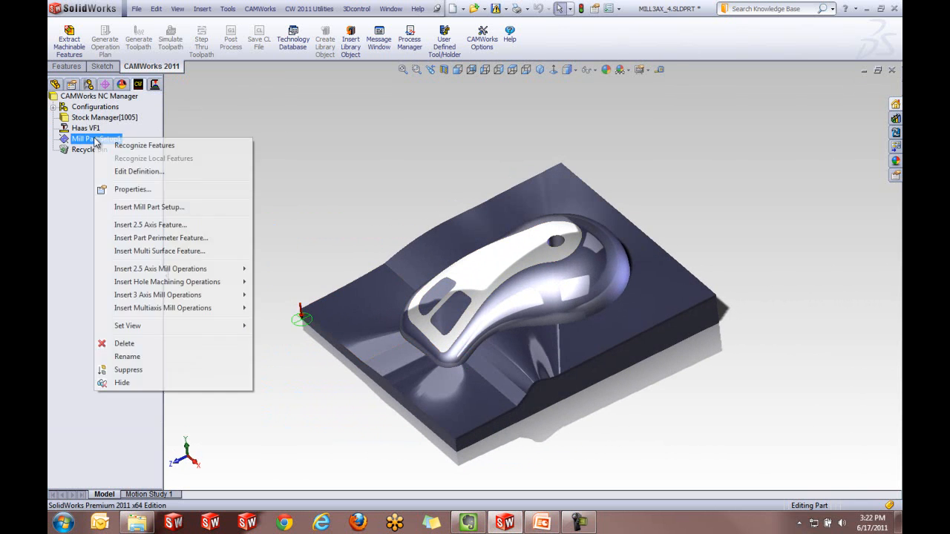
click(183, 252)
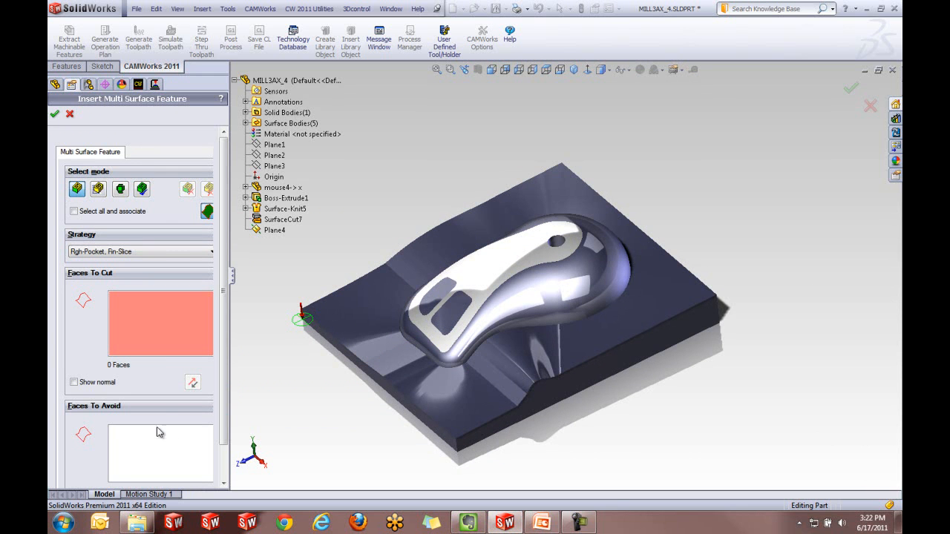
mouse_move(224, 422)
mouse_down()
mouse_move(223, 454)
mouse_move(223, 421)
mouse_up()
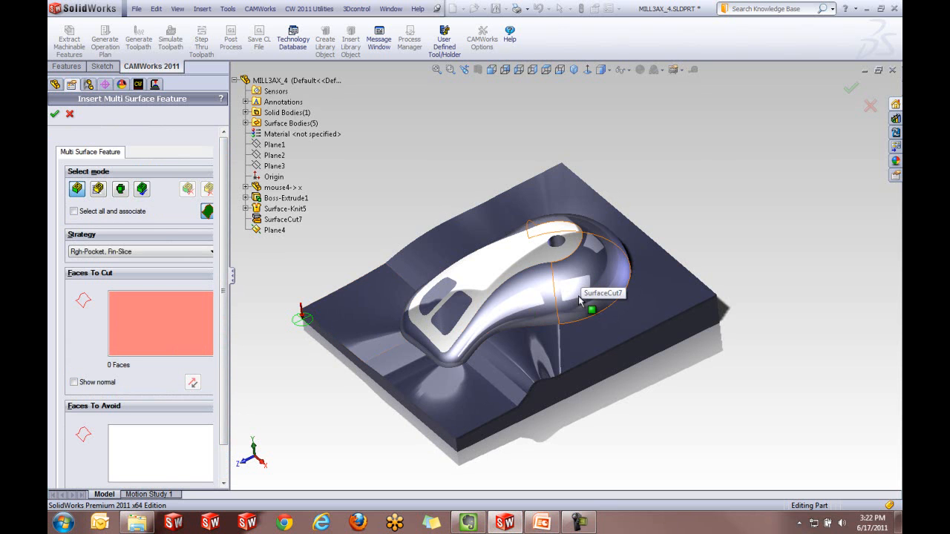
mouse_move(404, 413)
middle_down()
mouse_move(434, 397)
mouse_move(422, 412)
middle_up()
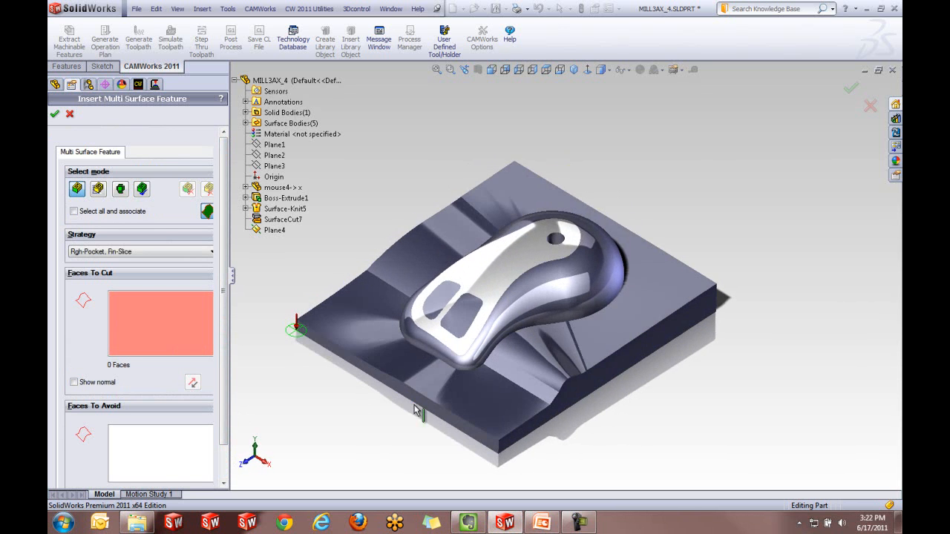
click(73, 212)
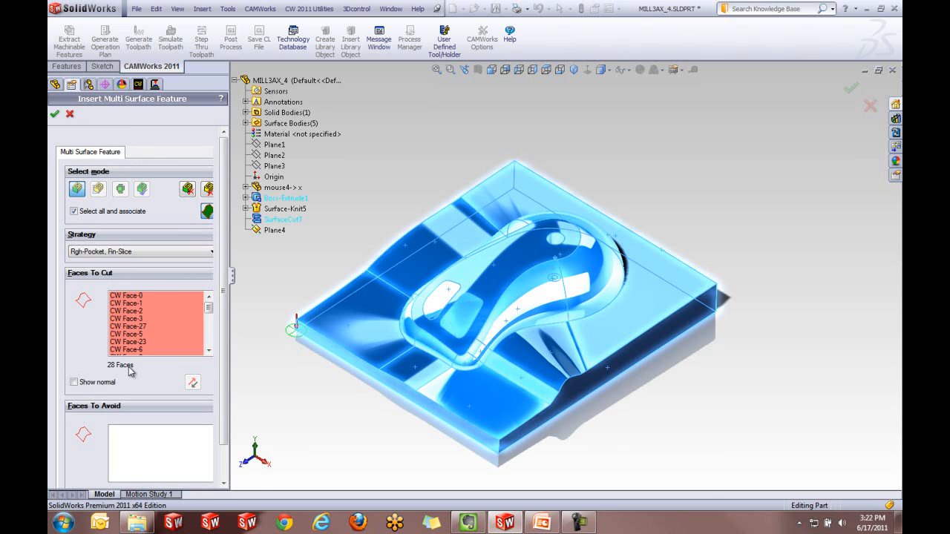
Set the feature's strategy to Rgh-Lace, Fin-3D Stepover and create the multi surface feature
click(159, 253)
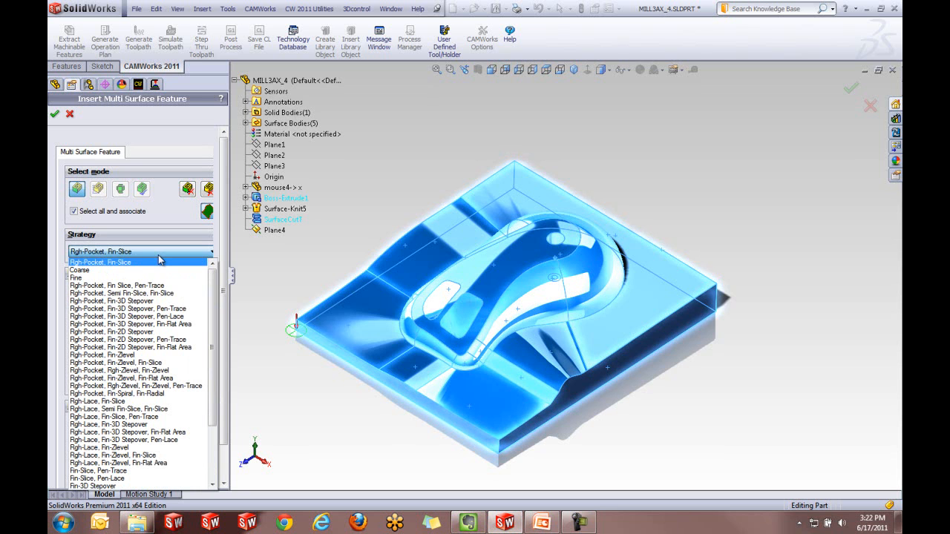
mouse_move(215, 292)
mouse_down()
mouse_move(216, 389)
mouse_move(208, 301)
mouse_up()
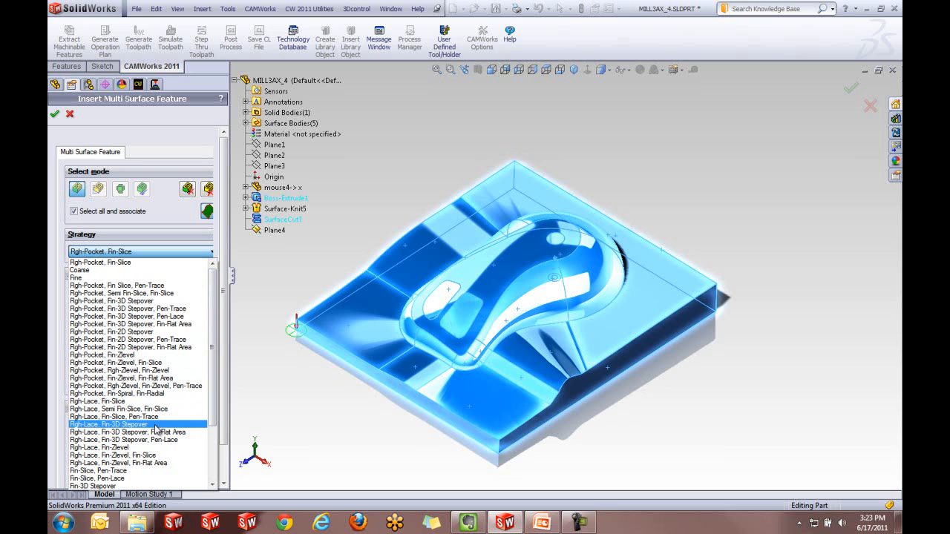
click(156, 424)
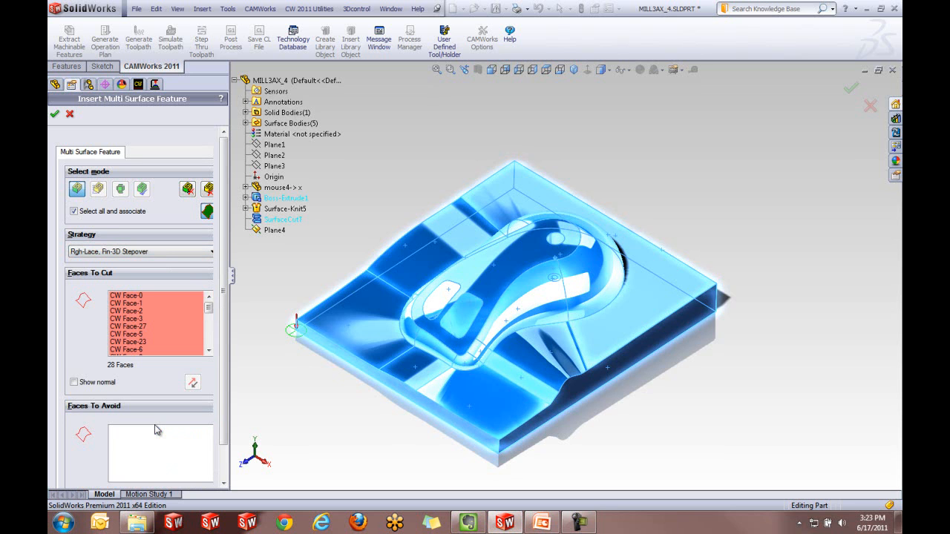
click(55, 115)
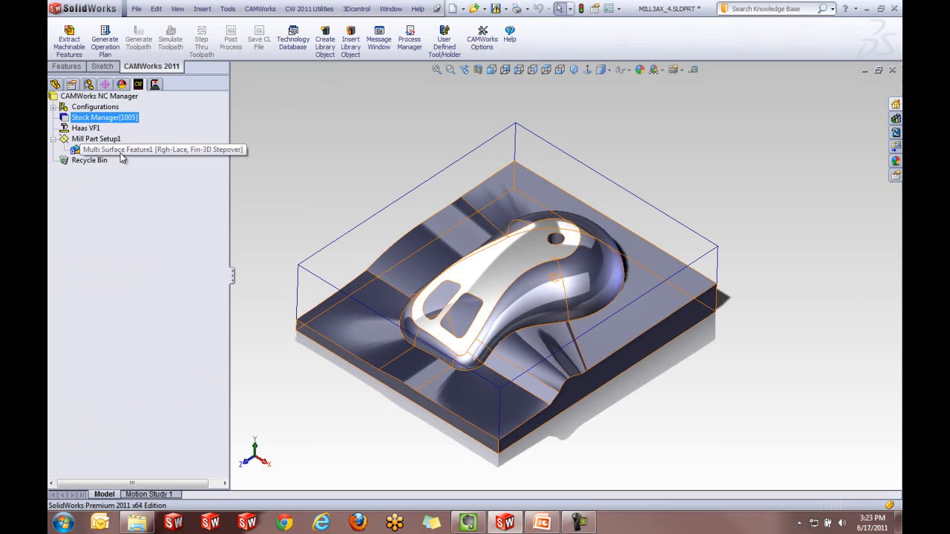
Generate the operation plan for the multi surface feature and highlight its Area Clearance and Constant Stepover operations in turn
right_click(121, 153)
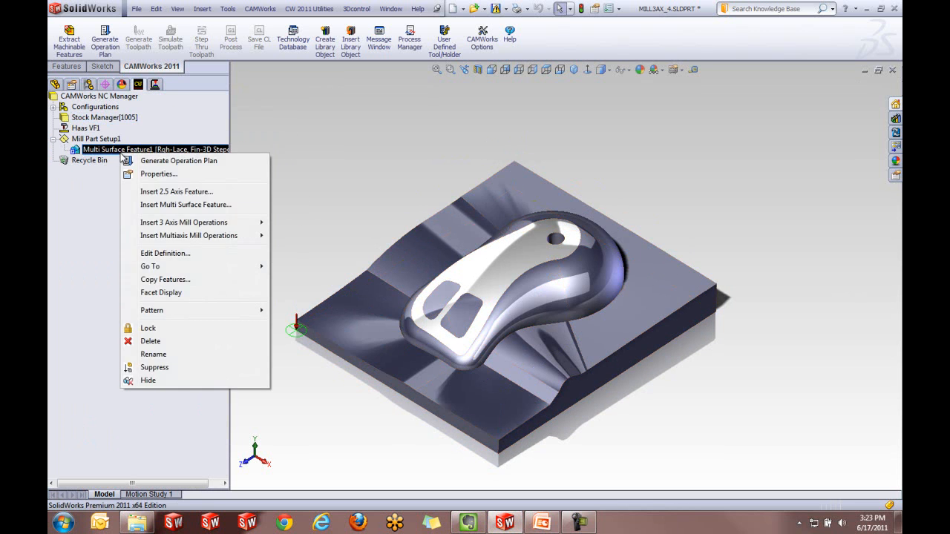
click(141, 163)
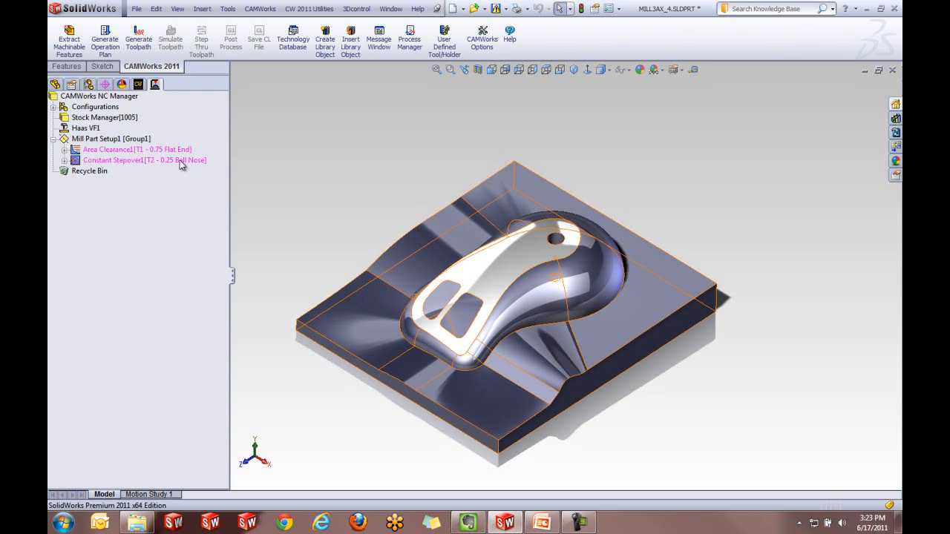
click(130, 151)
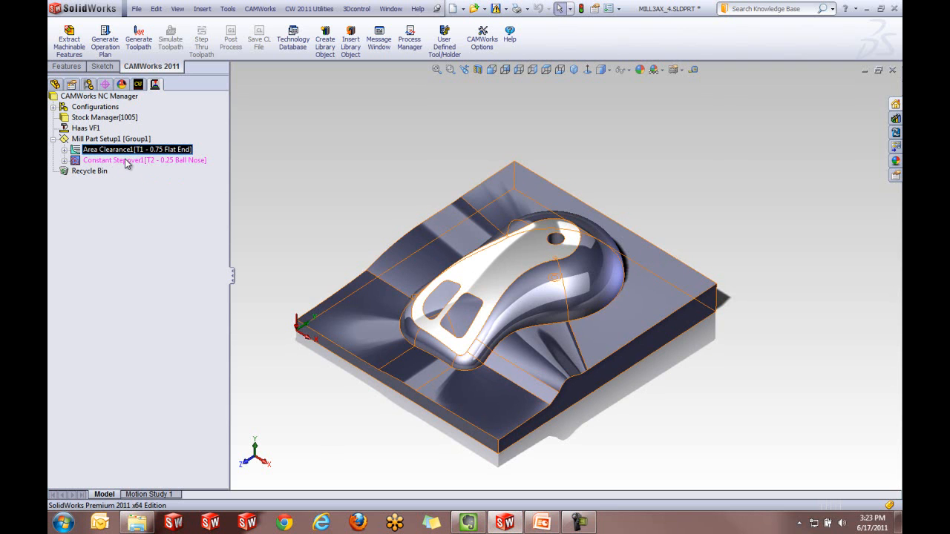
click(128, 160)
Generate the toolpath for the Area Clearance operation and move the Process Manager window aside
click(150, 152)
right_click(151, 152)
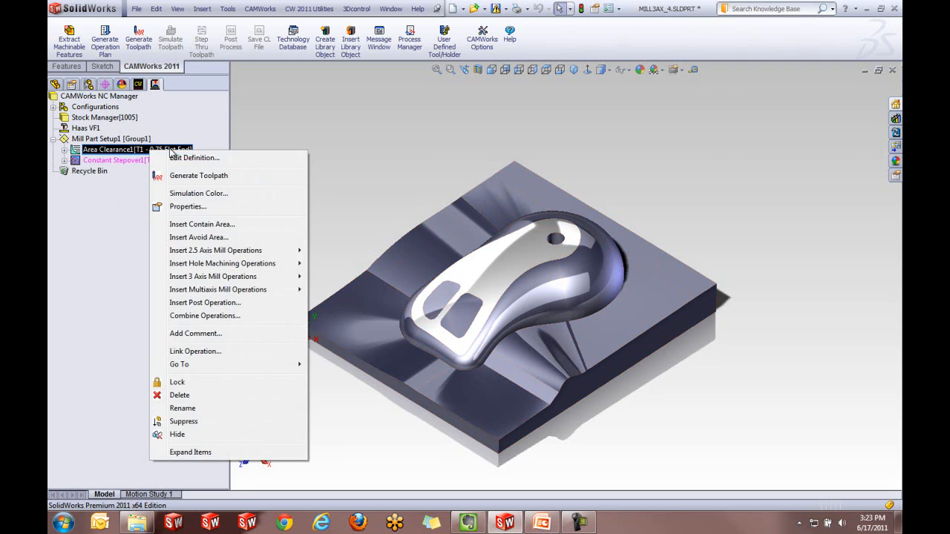
click(215, 176)
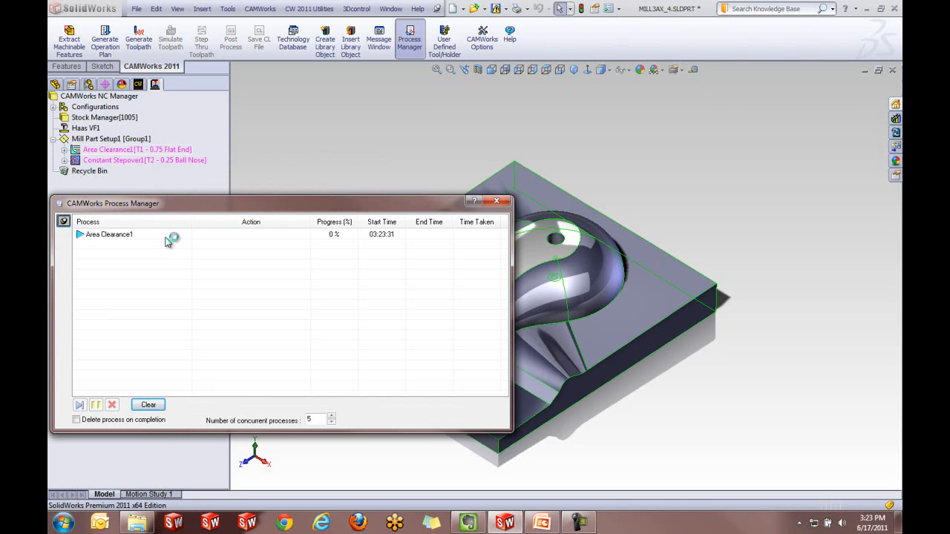
drag(252, 201, 276, 157)
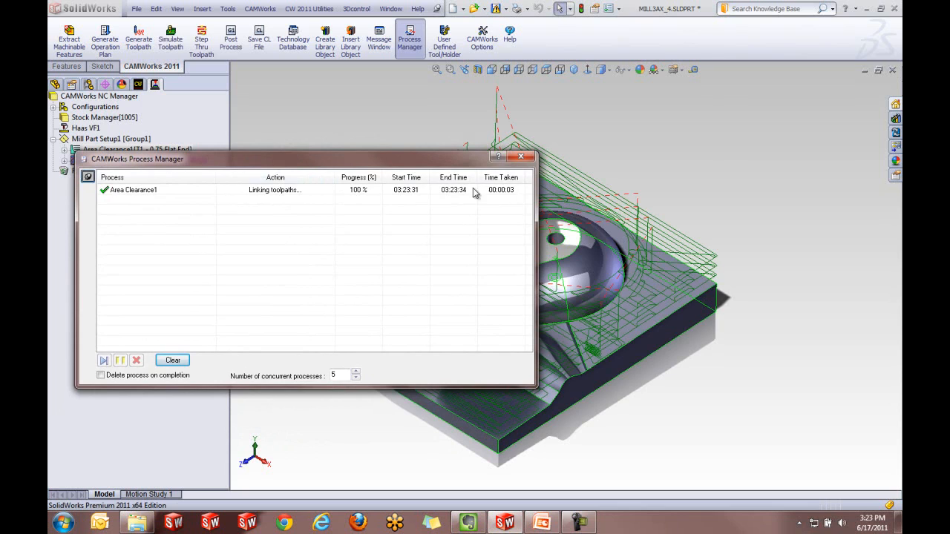
Dismiss the Process Manager, run the material removal simulation of the Area Clearance toolpath, and close the simulation
click(521, 157)
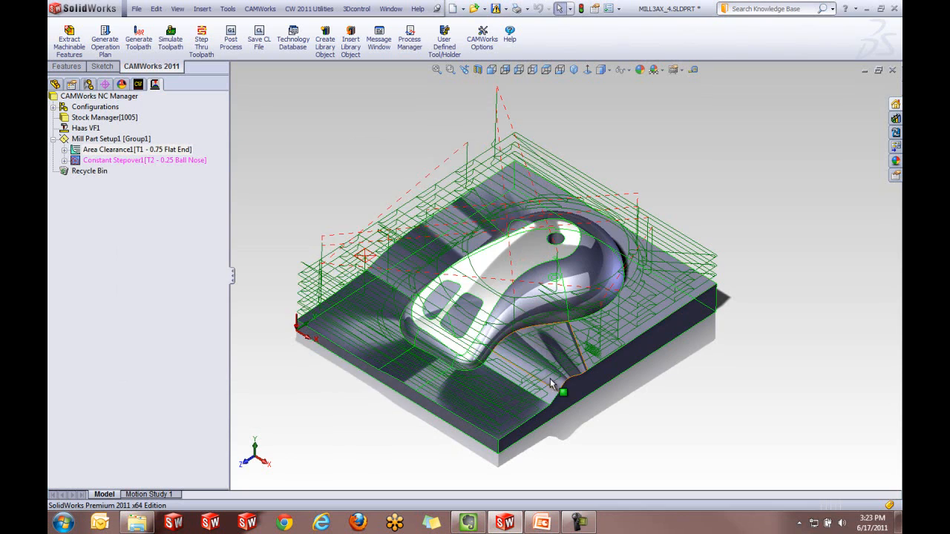
middle_drag(537, 326, 631, 347)
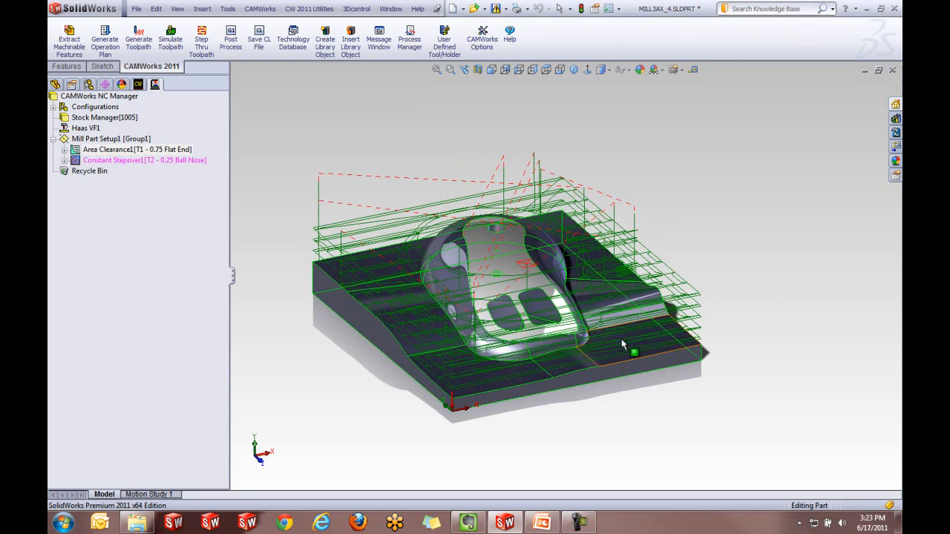
click(169, 39)
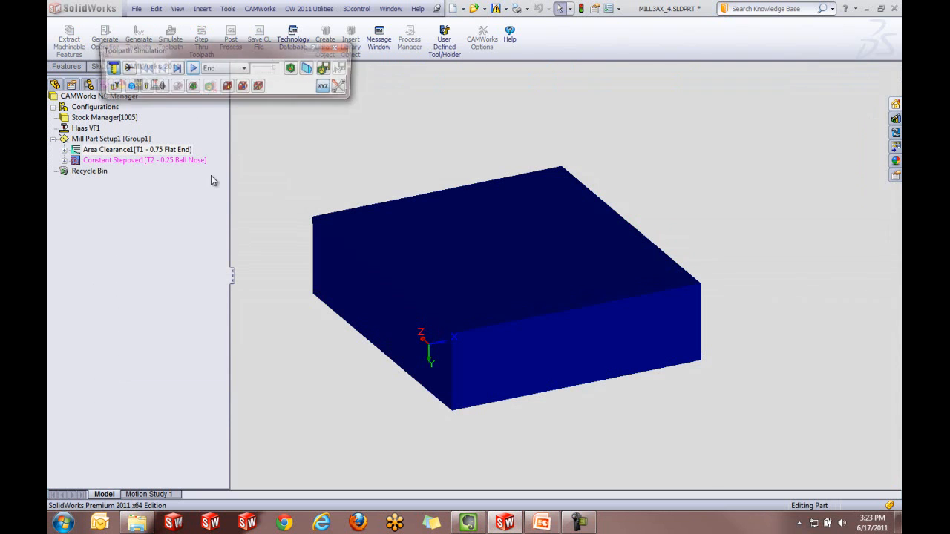
click(193, 69)
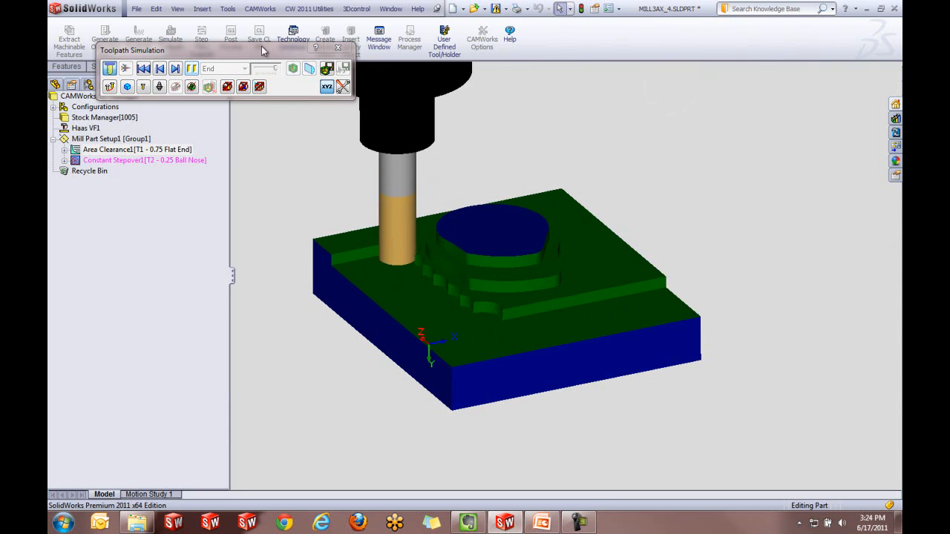
click(338, 48)
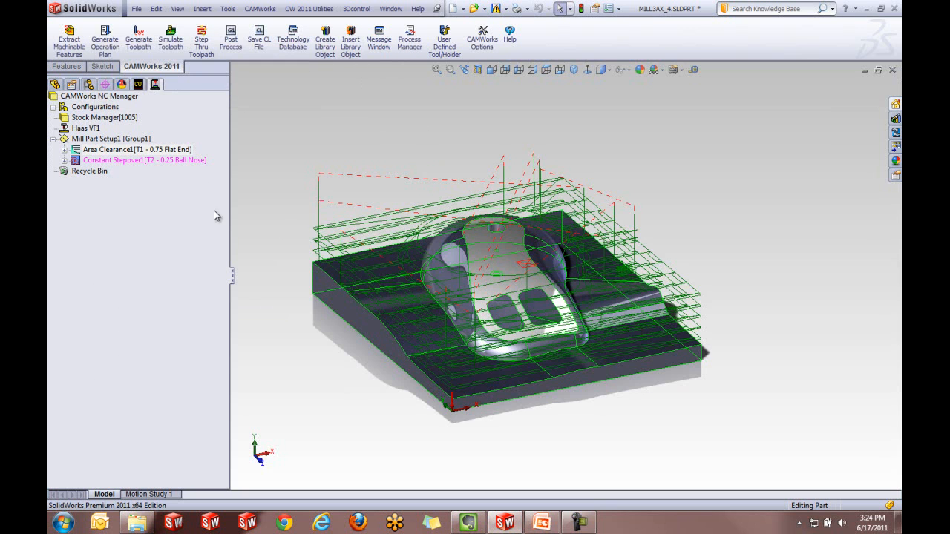
Generate the toolpath for the Constant Stepover operation and dismiss the Process Manager
right_click(136, 162)
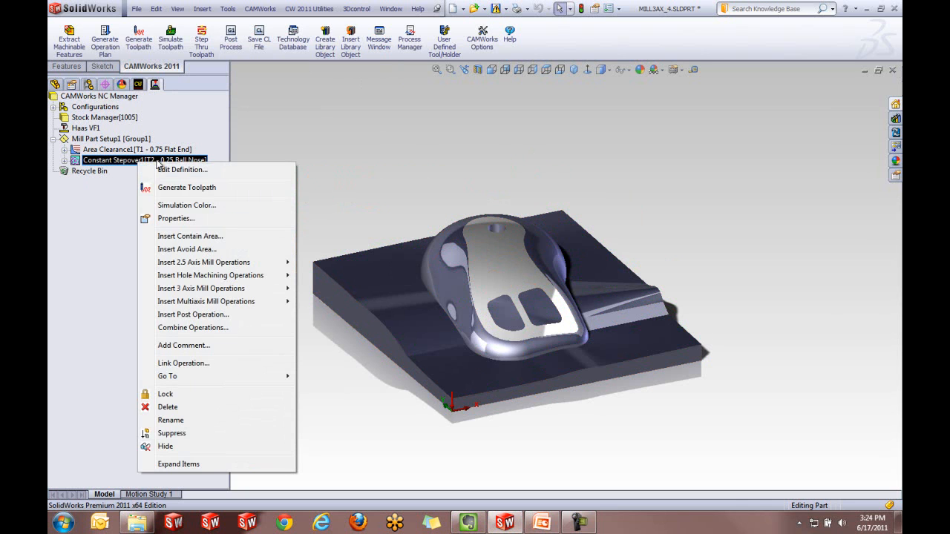
click(186, 186)
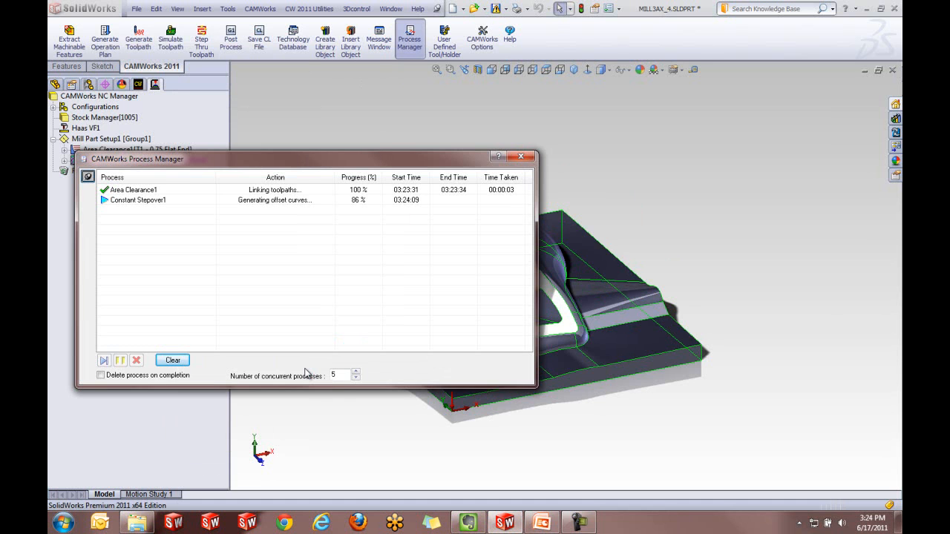
click(521, 158)
Simulate the roughing and finishing toolpaths in Turbo mode, inspect the machined part closely, and close the simulation
middle_drag(628, 383, 636, 438)
click(175, 43)
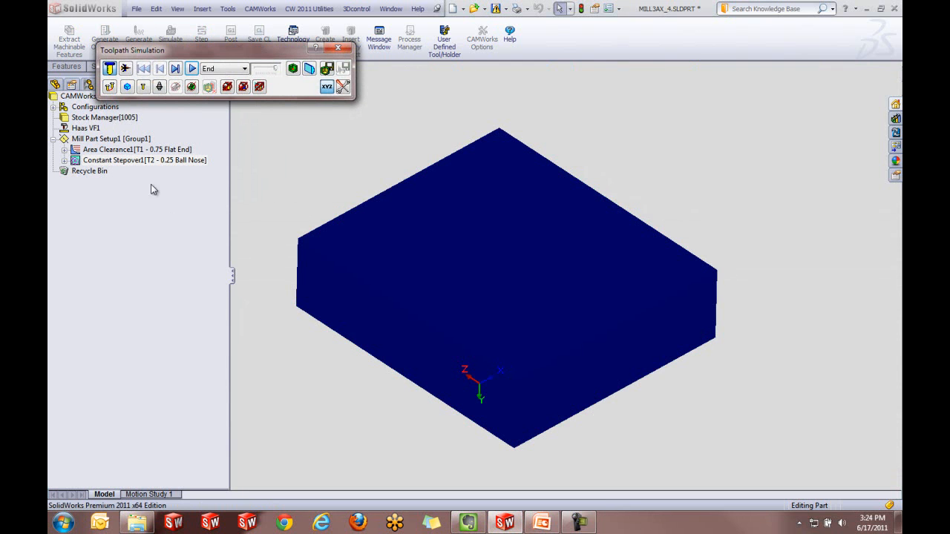
click(125, 68)
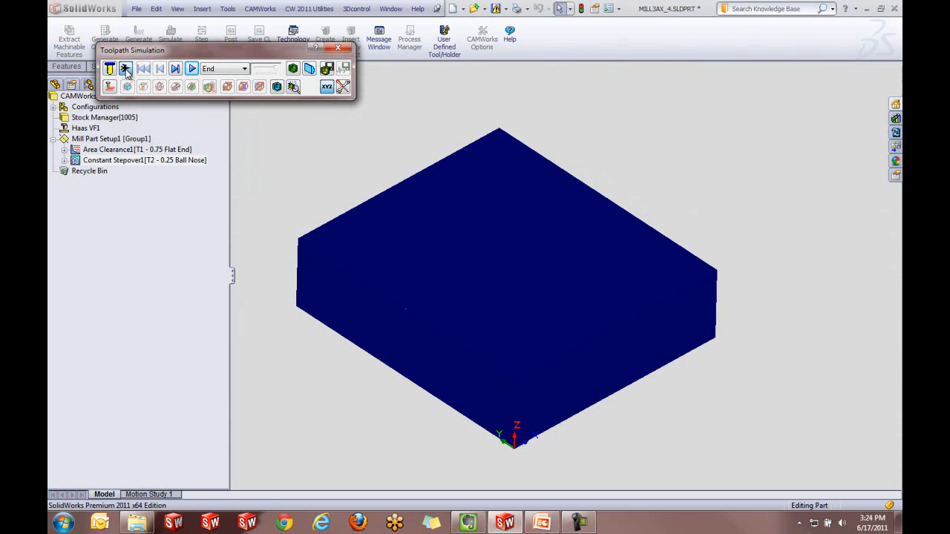
click(191, 69)
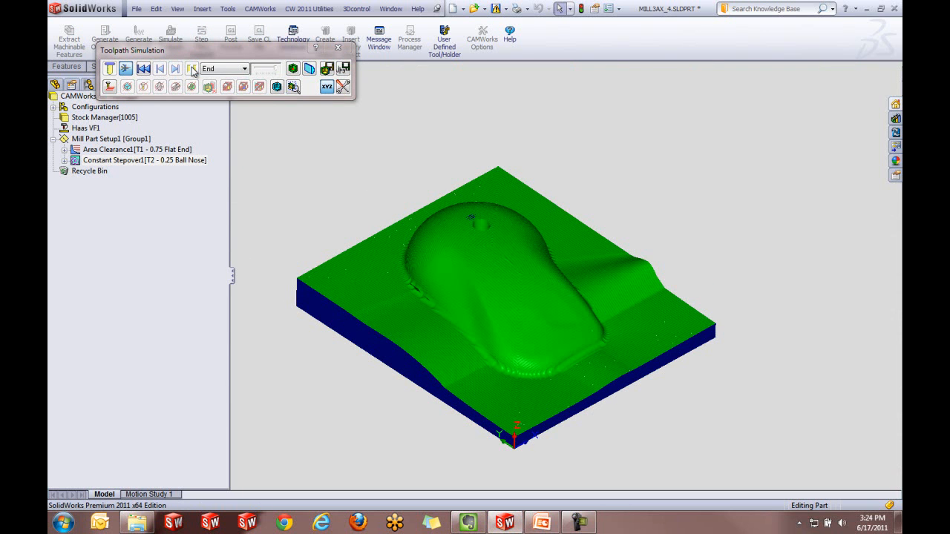
scroll(530, 123, down, 5)
scroll(530, 123, up, 4)
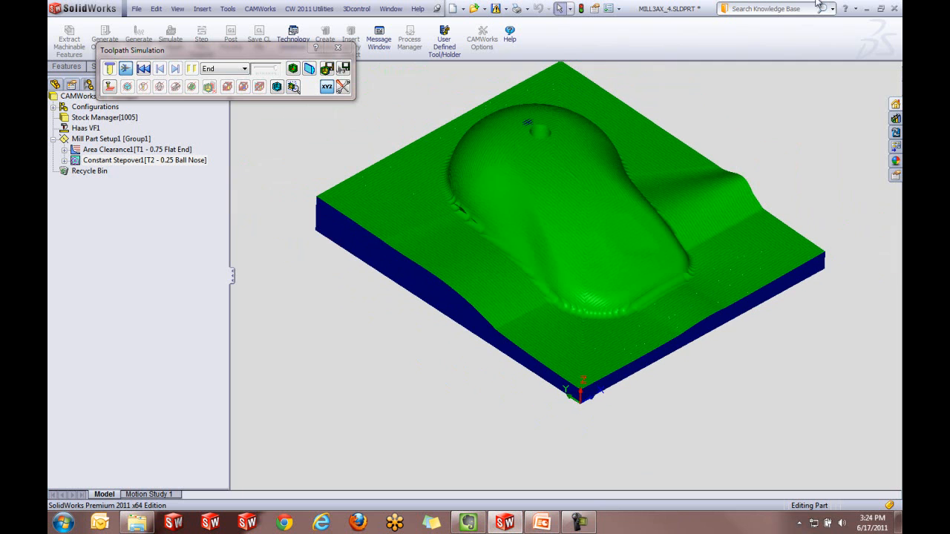
click(339, 49)
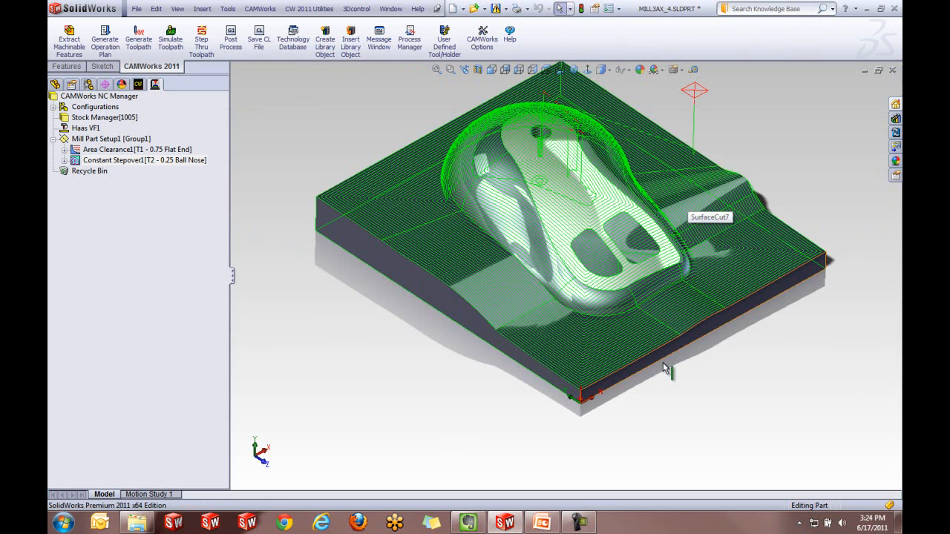
Review the Constant Stepover operation's tool, stepover, NC, link and entry/retract parameters, and accept them as they are
right_click(180, 159)
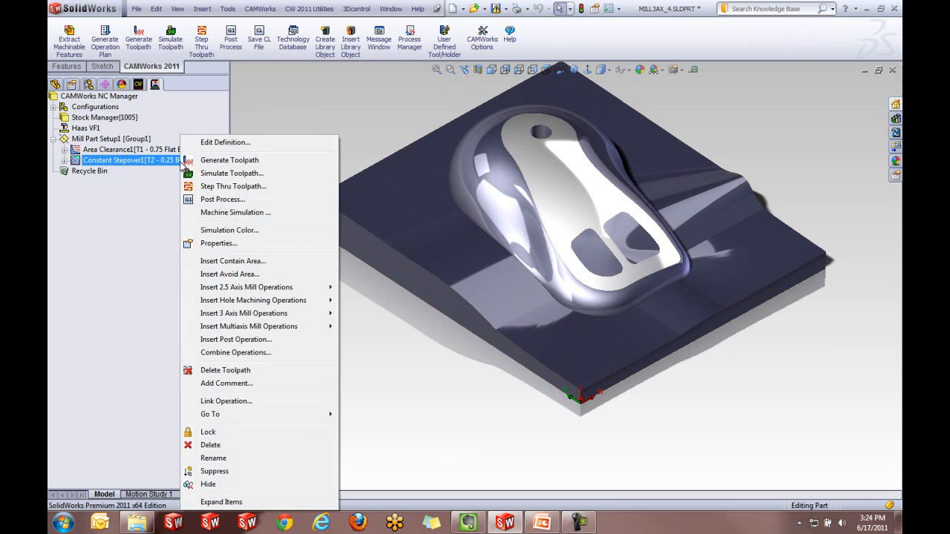
click(227, 143)
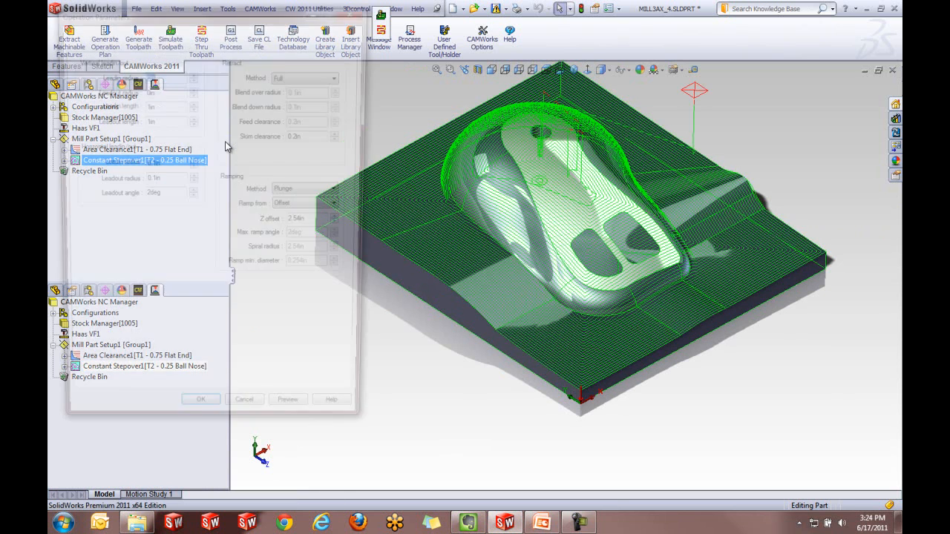
click(83, 46)
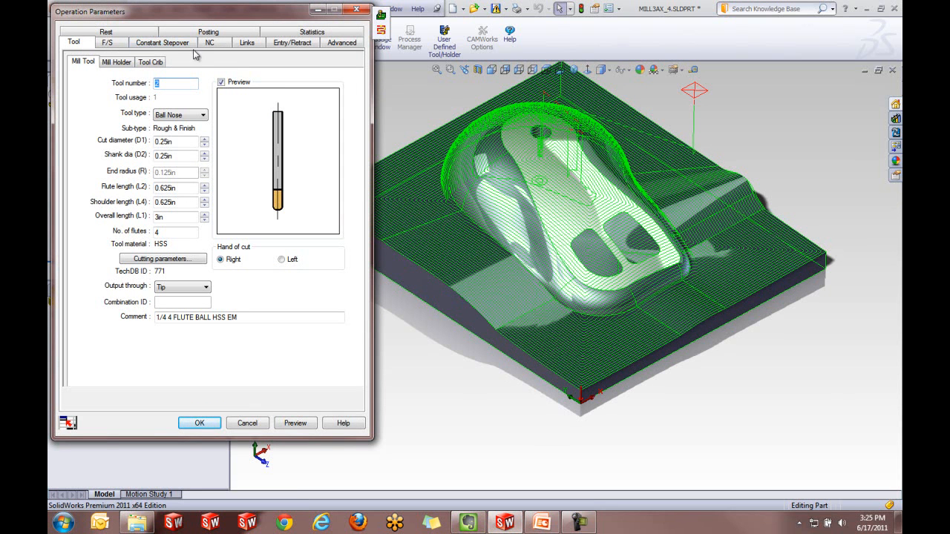
click(157, 46)
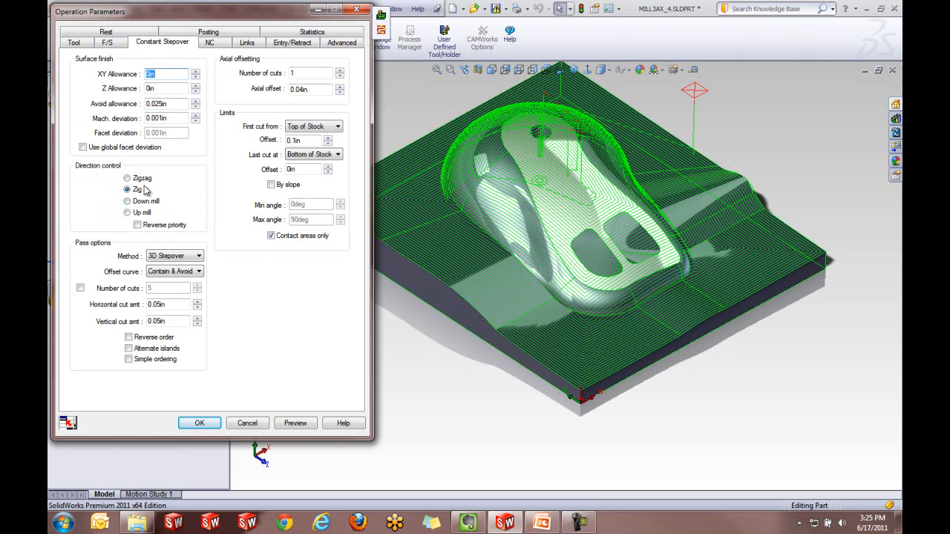
click(221, 45)
click(253, 45)
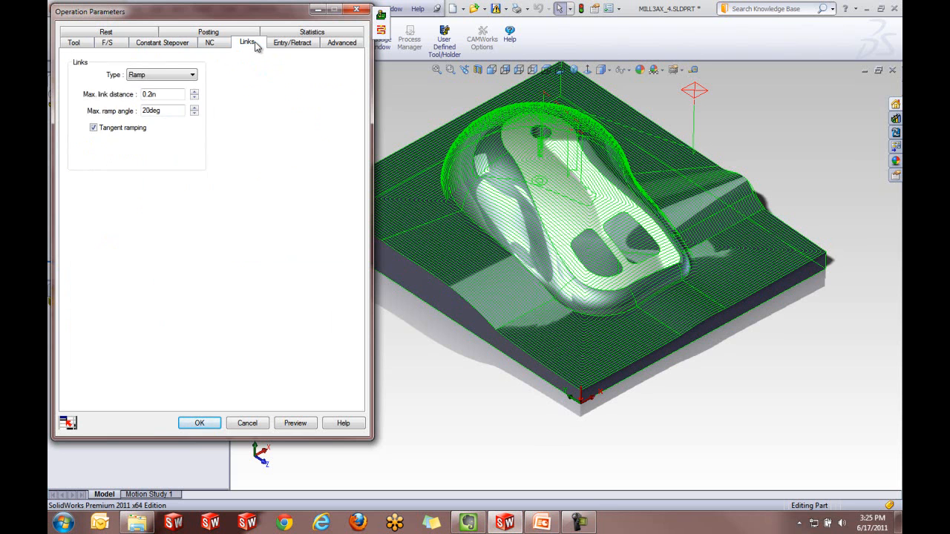
click(280, 44)
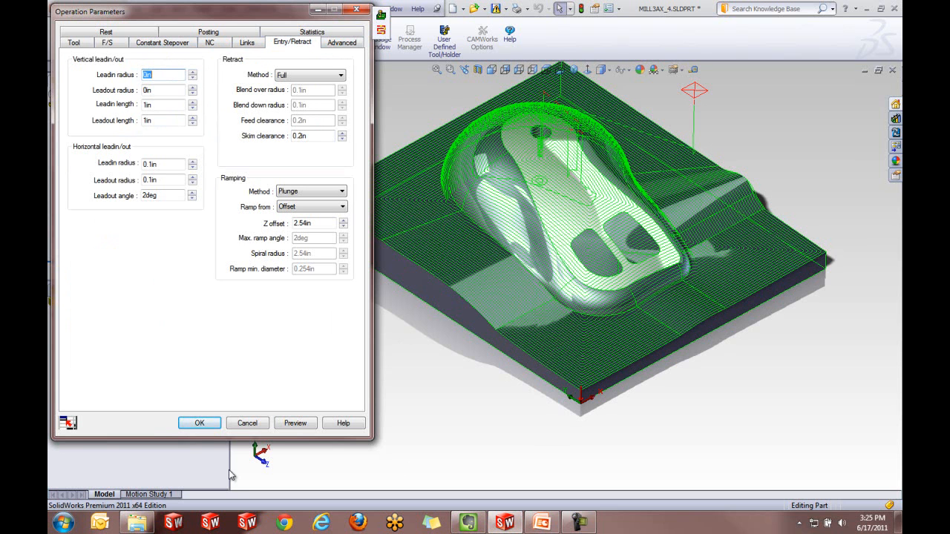
click(199, 423)
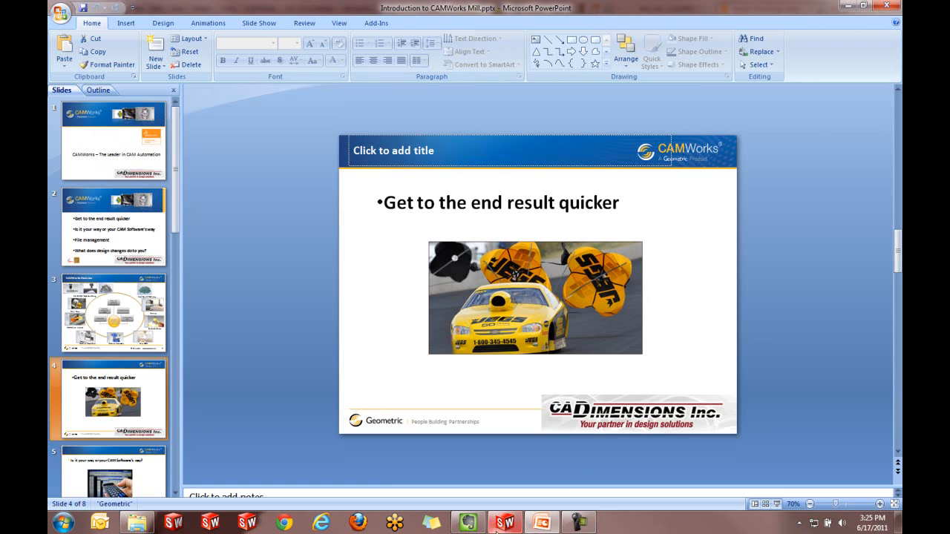
click(501, 523)
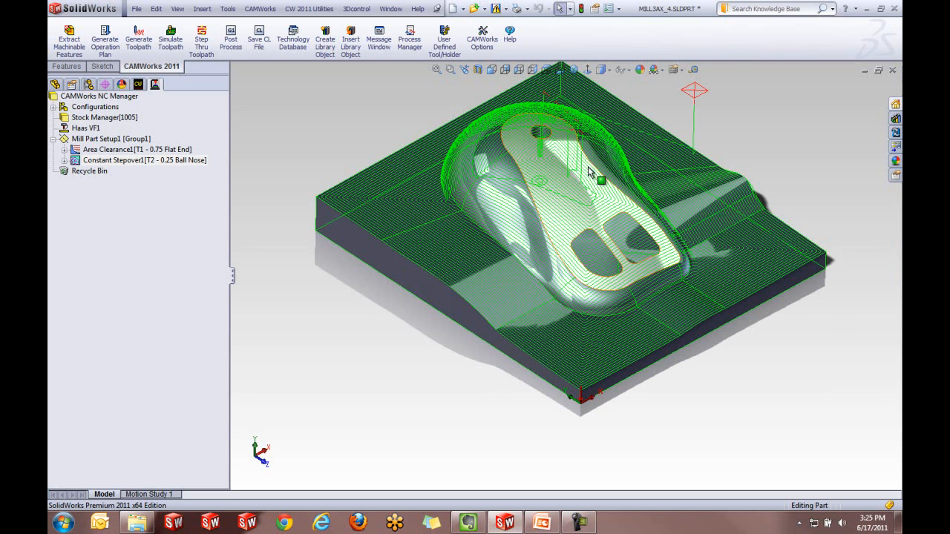
scroll(629, 172, up, 2)
scroll(622, 166, down, 2)
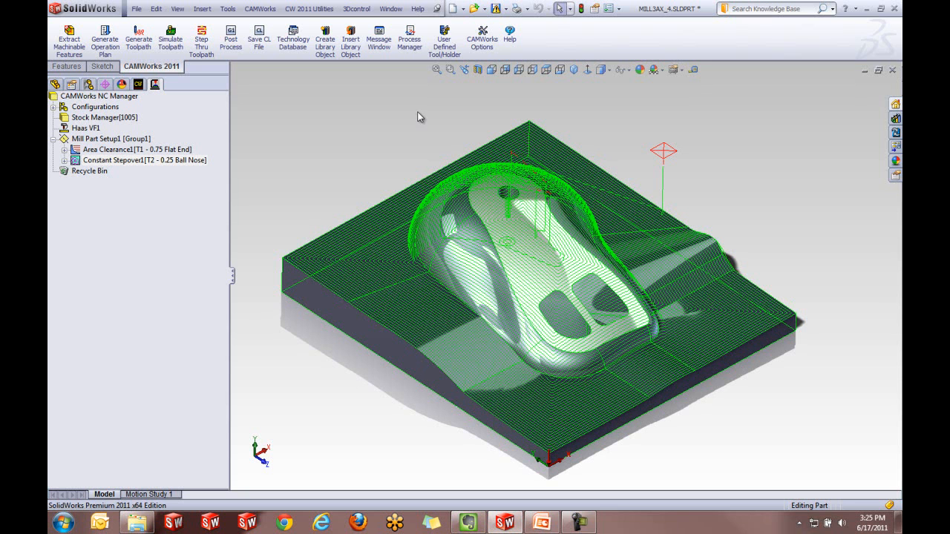
key(z)
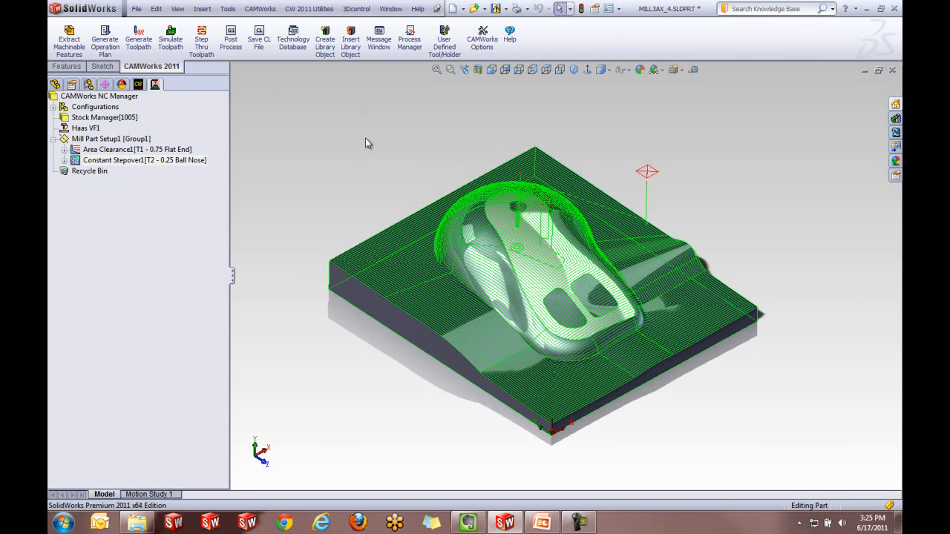
Sketch two corner rectangles on Plane4 in a normal view, one overlapping each long edge of the block, and exit the sketch
click(55, 84)
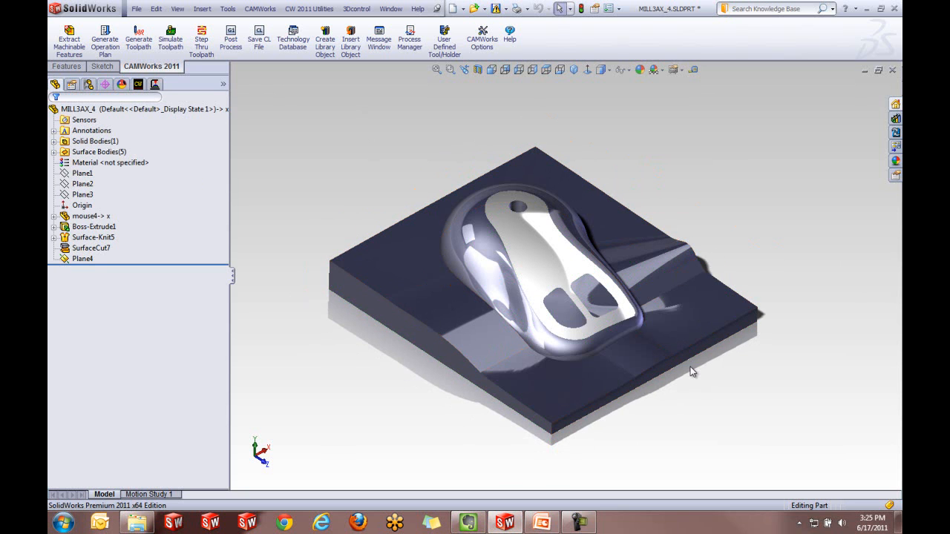
mouse_move(531, 387)
middle_down()
mouse_move(531, 379)
mouse_move(530, 391)
middle_up()
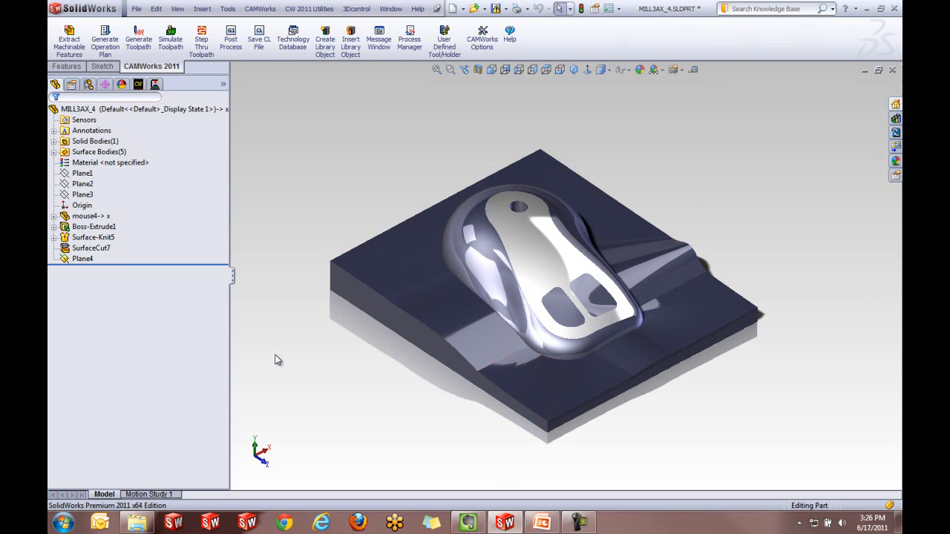
click(86, 259)
click(101, 241)
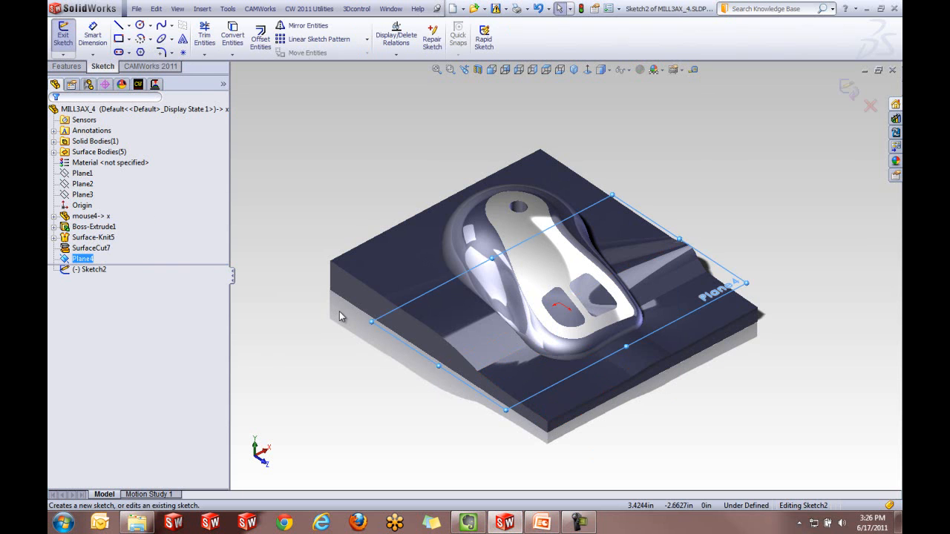
click(587, 70)
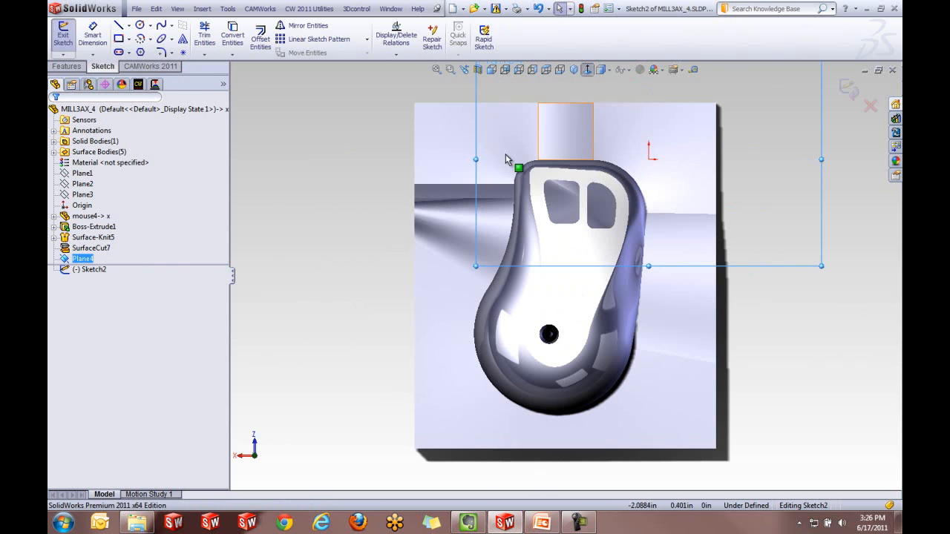
click(119, 38)
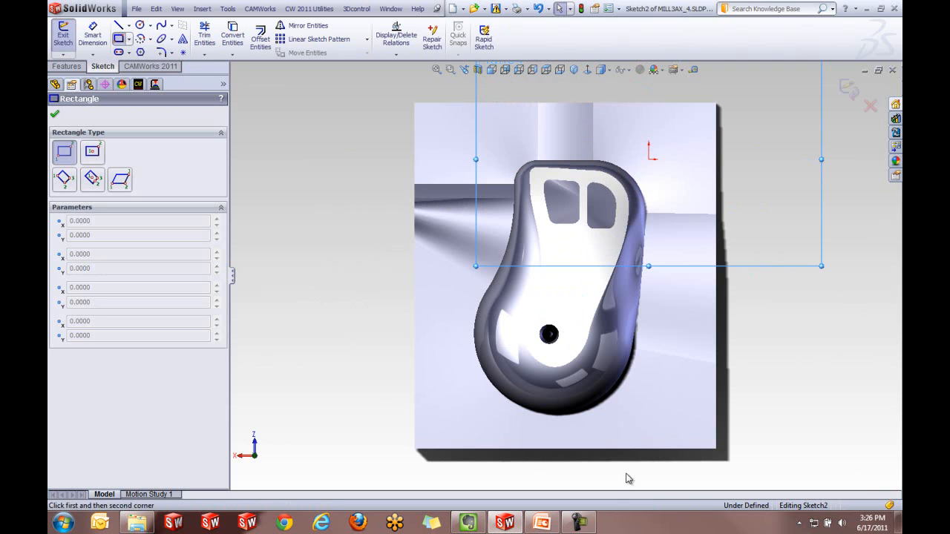
click(786, 426)
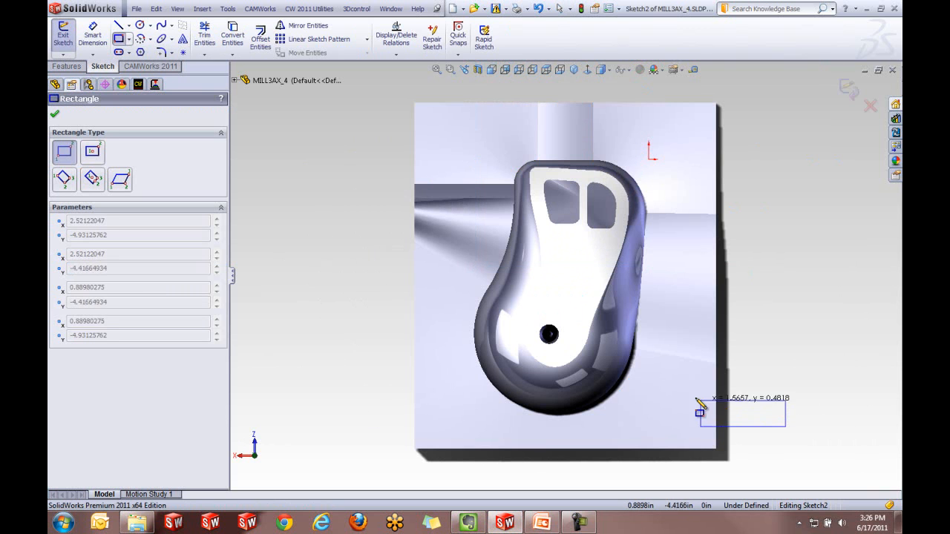
click(657, 381)
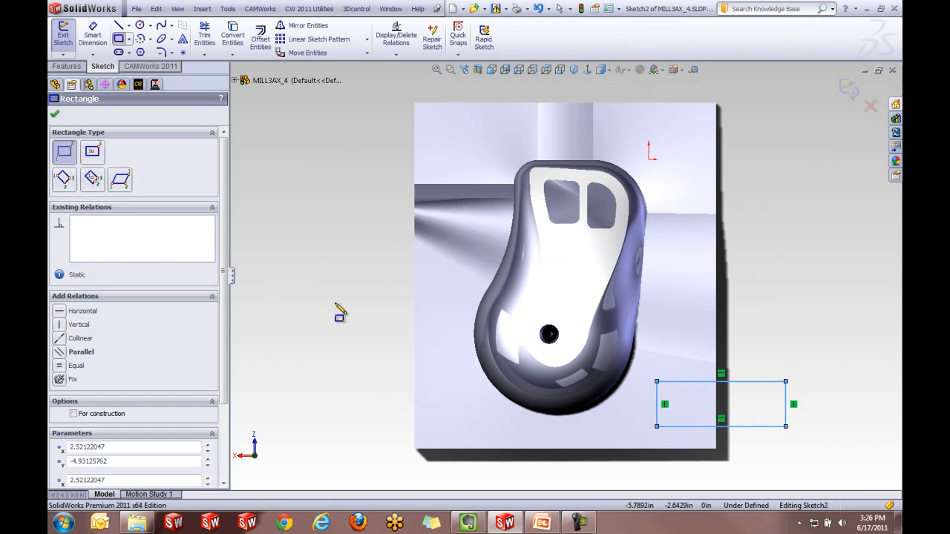
click(345, 313)
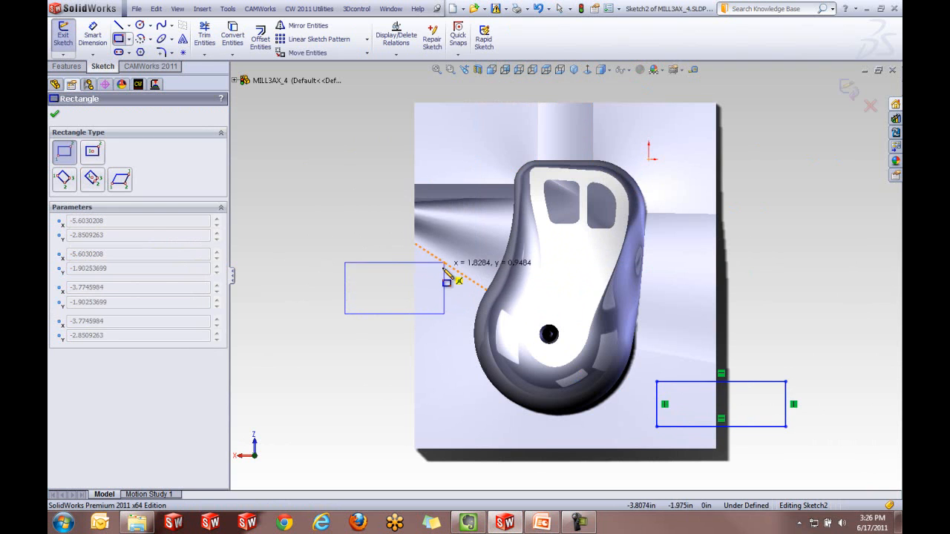
click(442, 274)
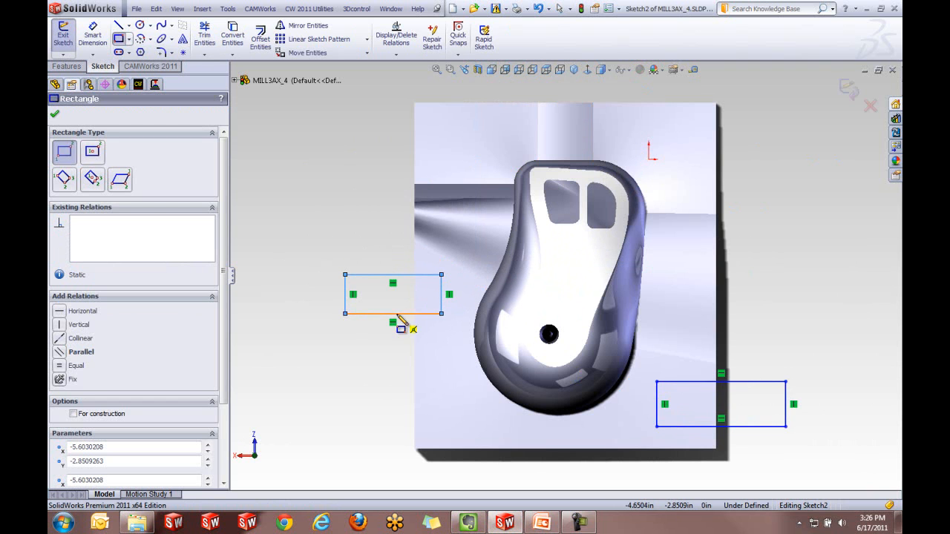
click(54, 113)
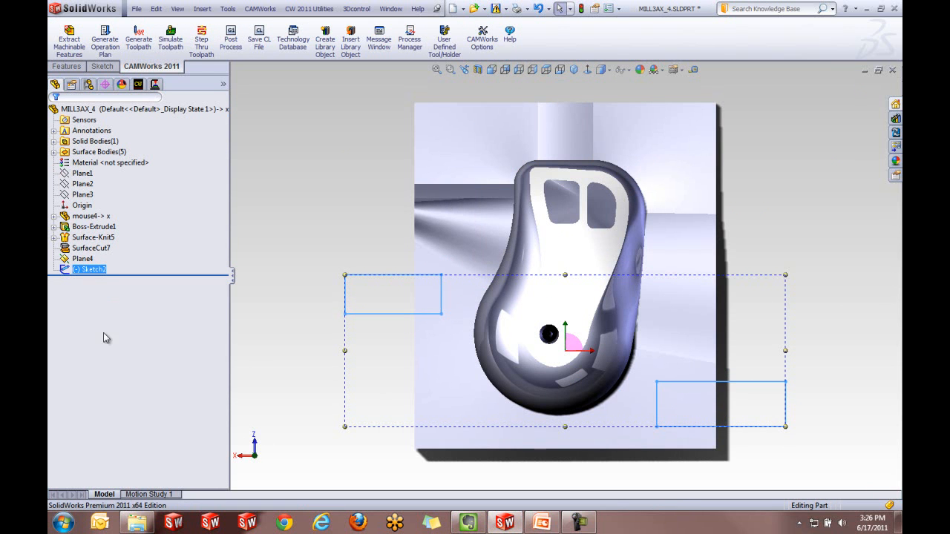
Rename the new sketch as Toe Clamp and return to the CAMWorks operation list
click(89, 268)
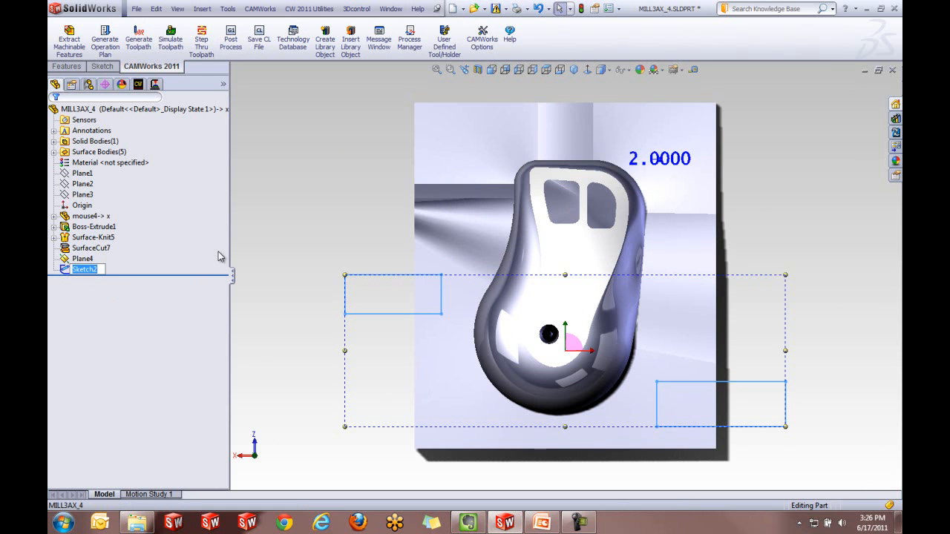
text(Toe Clamp)
click(259, 246)
middle_drag(343, 345, 349, 280)
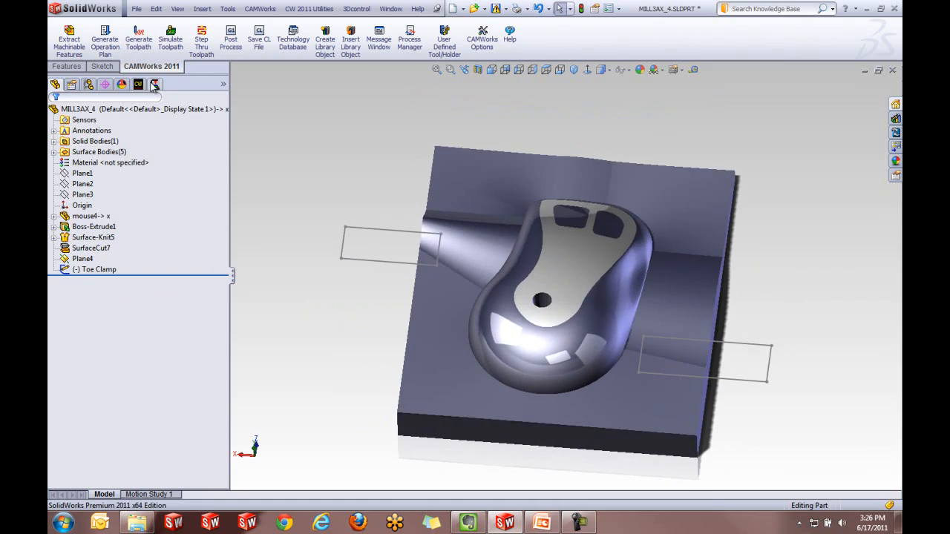
click(153, 86)
middle_drag(446, 384, 455, 187)
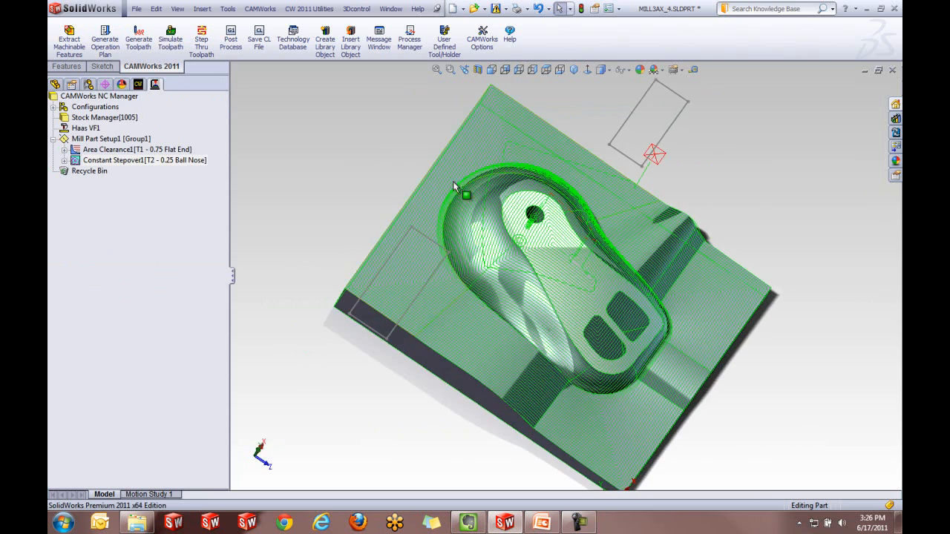
Insert an avoid area on the Constant Stepover operation from the Toe Clamp sketch with the Multiple shape, and regenerate its toolpath
click(586, 69)
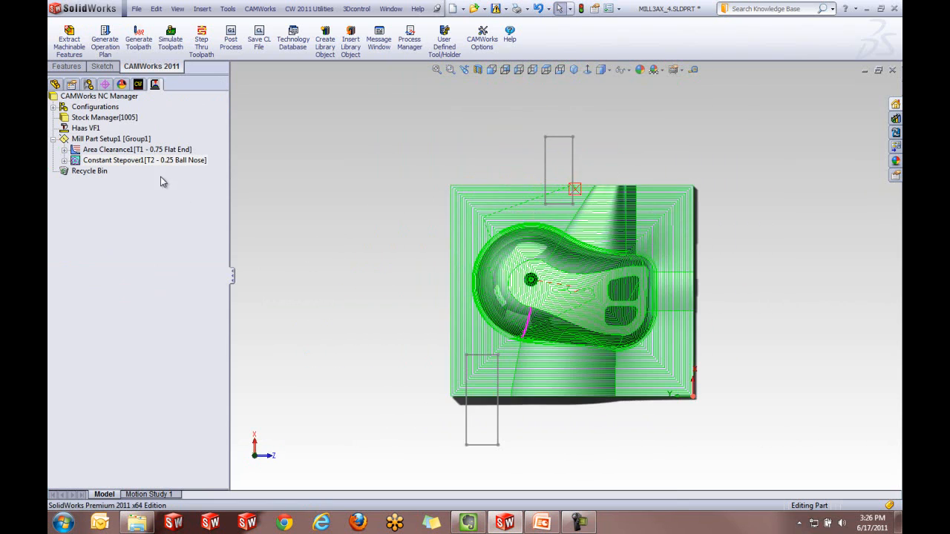
right_click(146, 161)
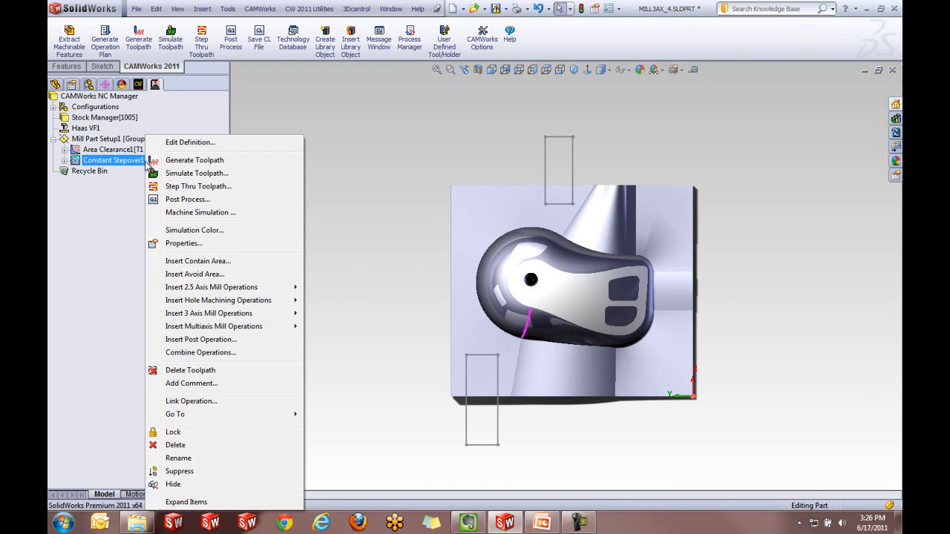
click(194, 273)
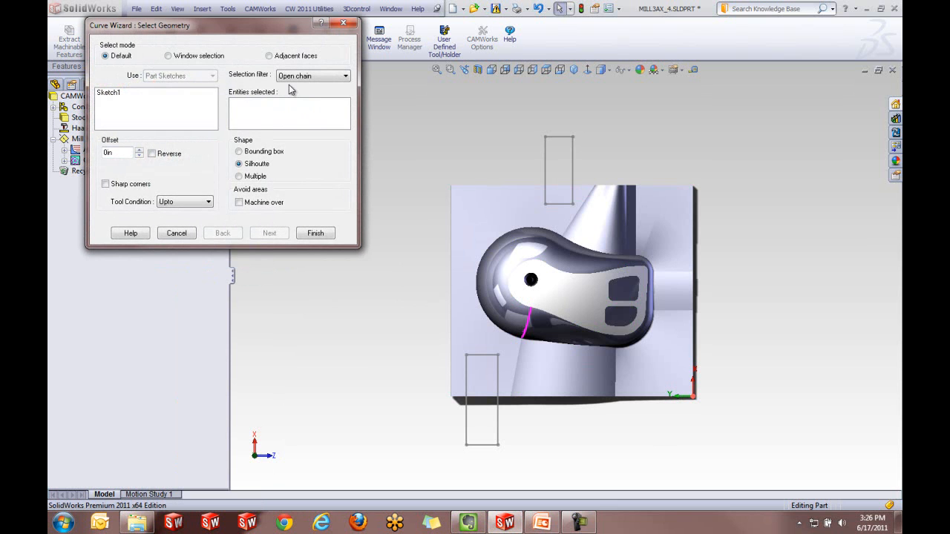
click(238, 176)
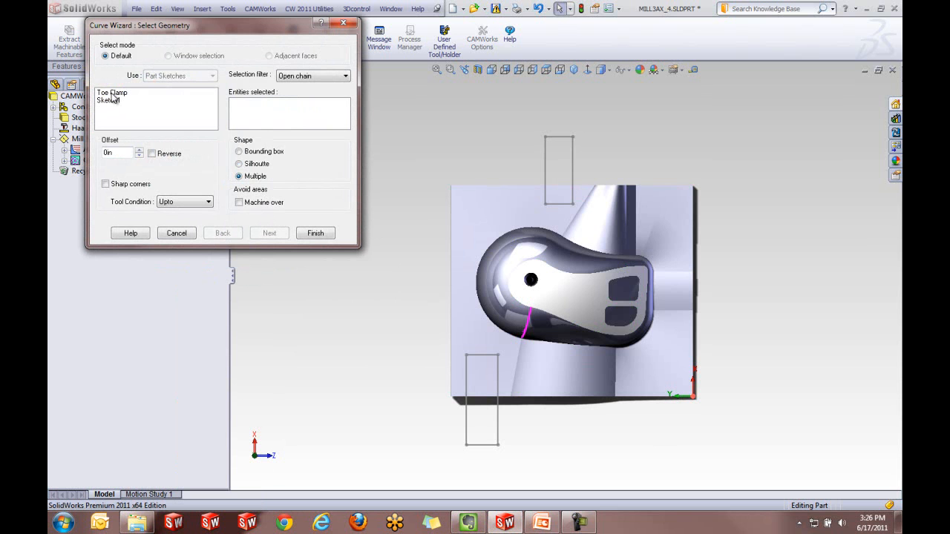
click(112, 93)
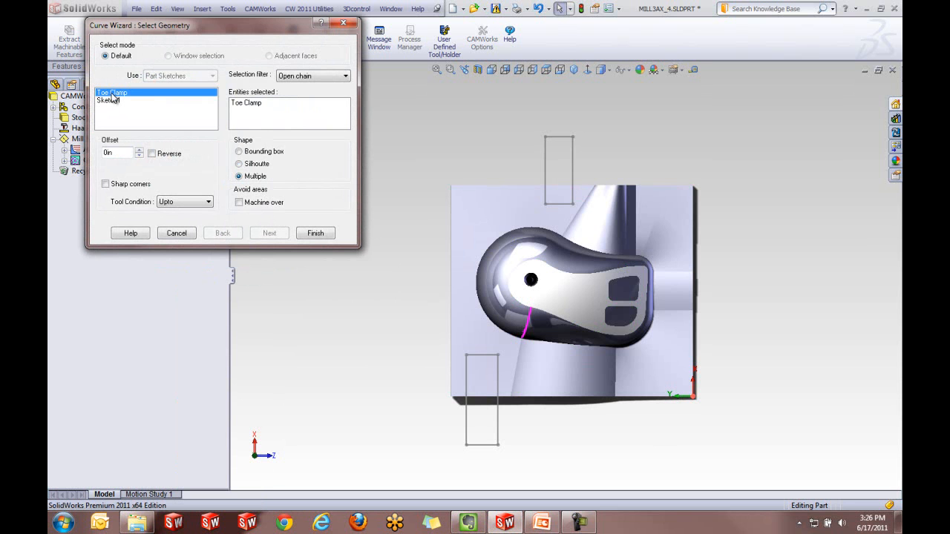
click(316, 233)
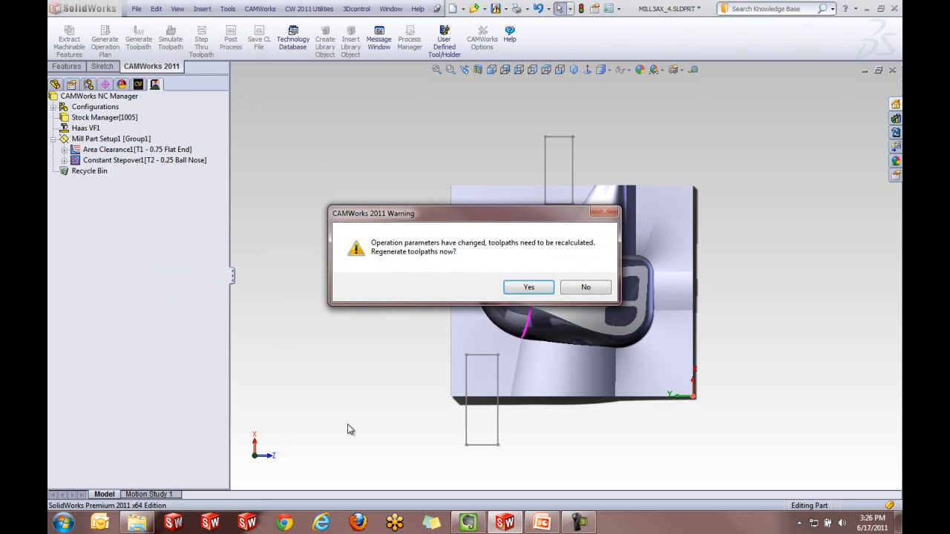
click(528, 287)
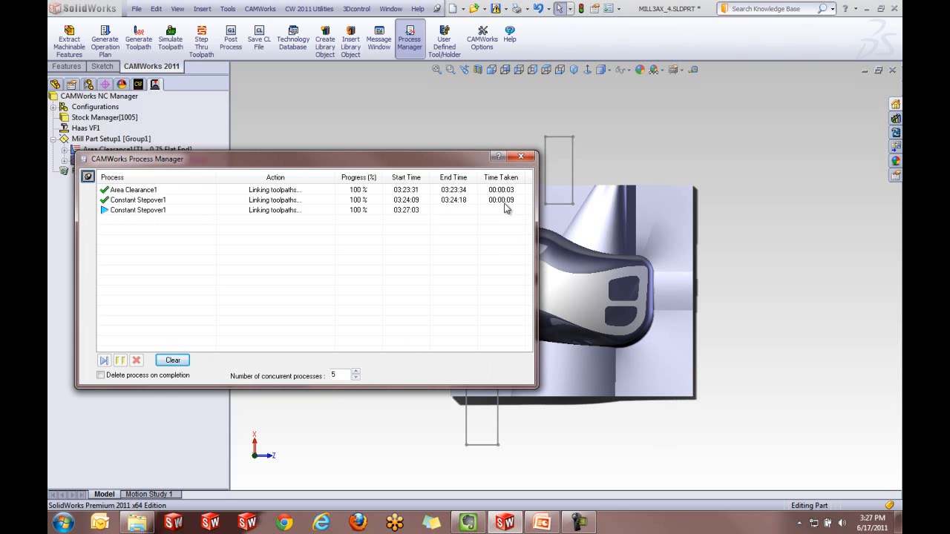
click(521, 155)
Examine the Constant Stepover toolpath around the clamp outlines and compare it with the Area Clearance toolpath
click(164, 161)
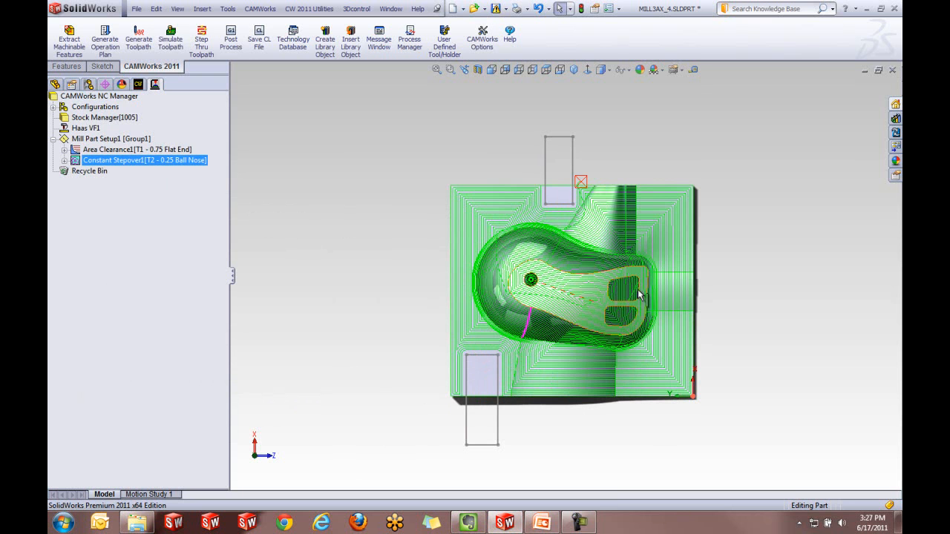
click(479, 146)
scroll(565, 222, down, 3)
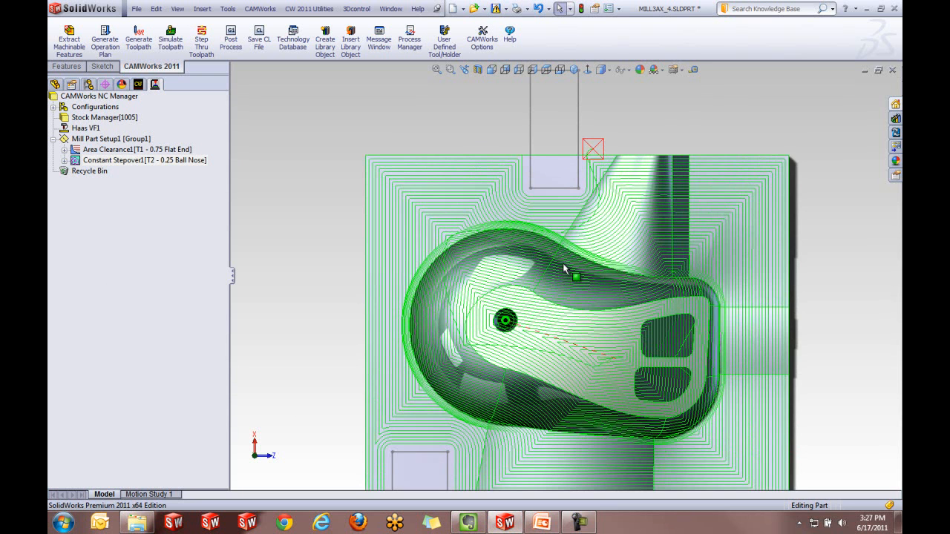
scroll(523, 279, up, 3)
scroll(523, 279, down, 2)
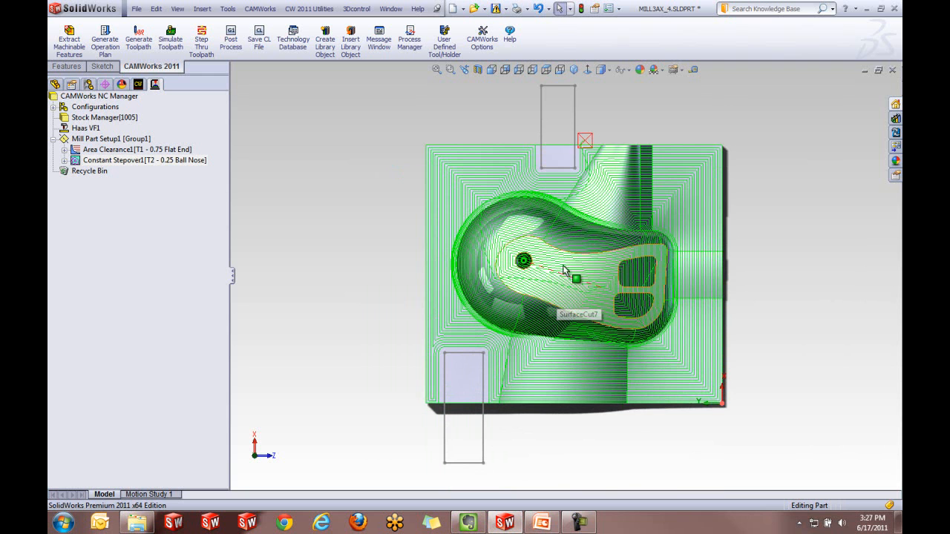
click(88, 161)
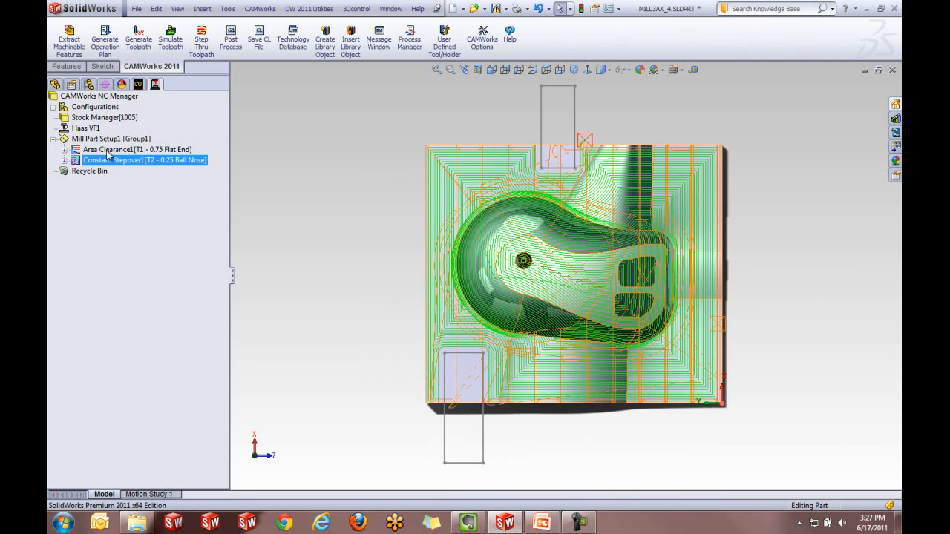
click(138, 151)
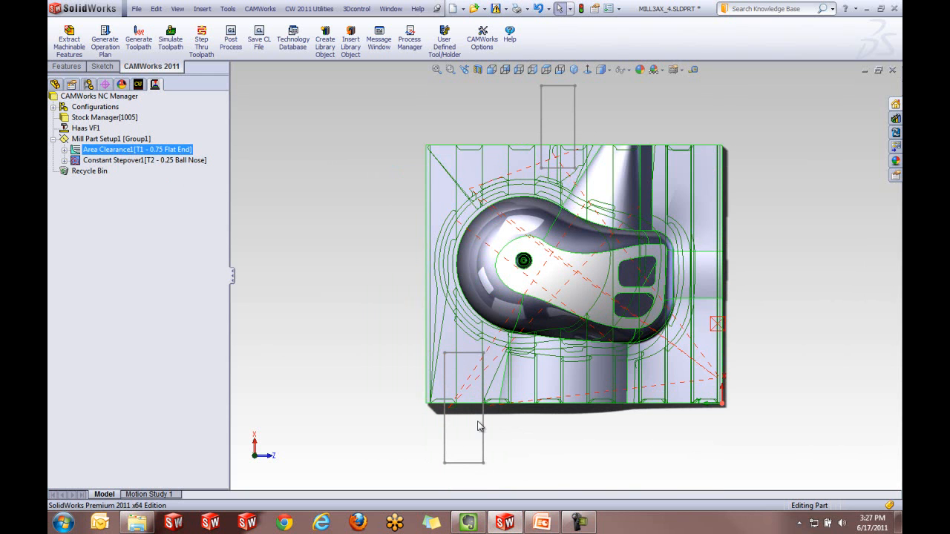
click(93, 162)
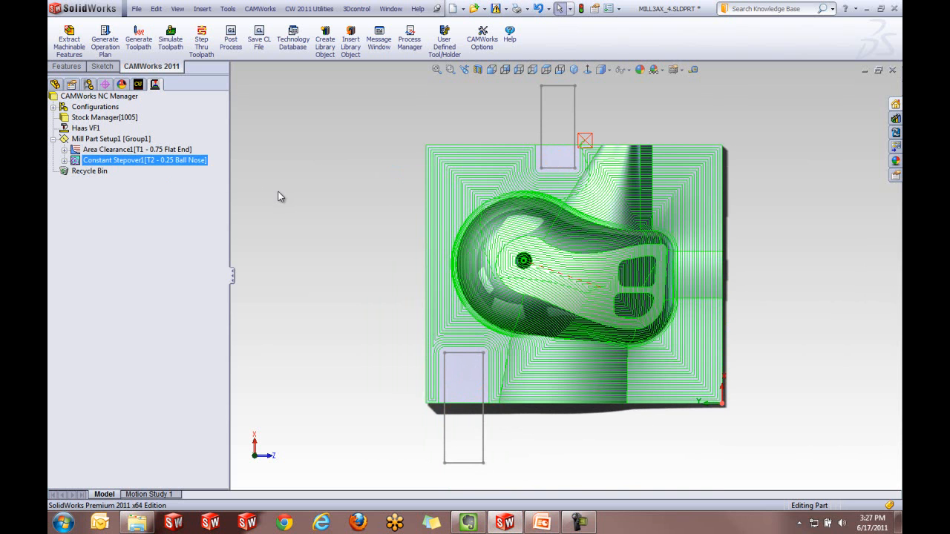
Copy the avoid area from the Constant Stepover operation to the Area Clearance operation
click(64, 160)
click(65, 149)
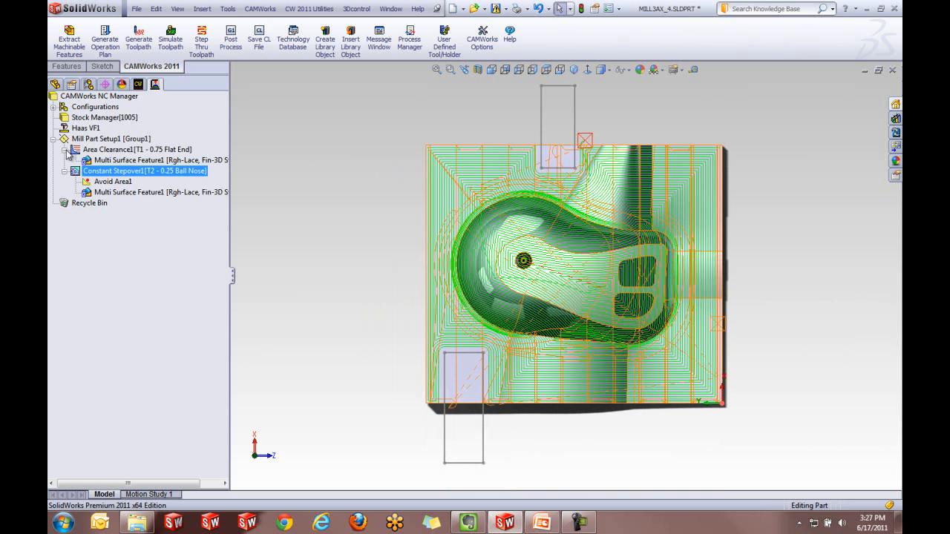
click(289, 235)
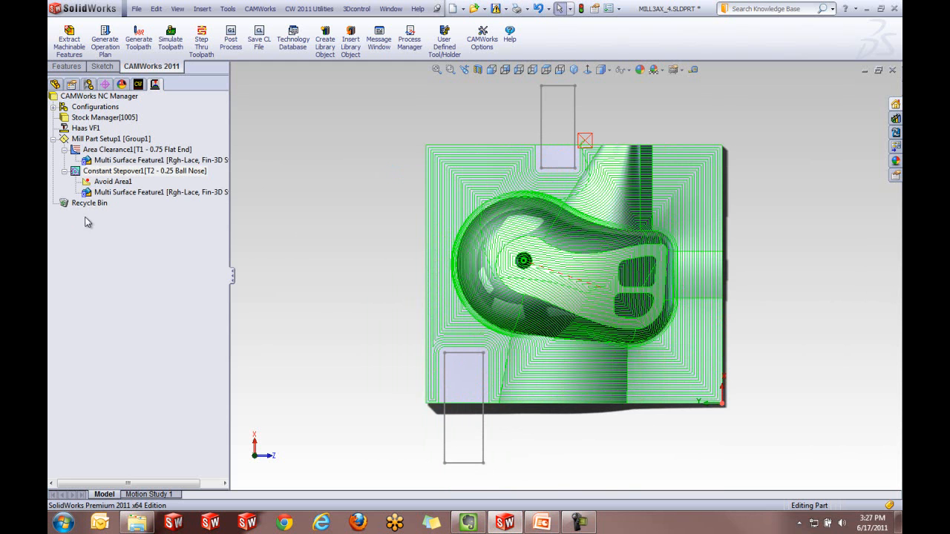
click(106, 150)
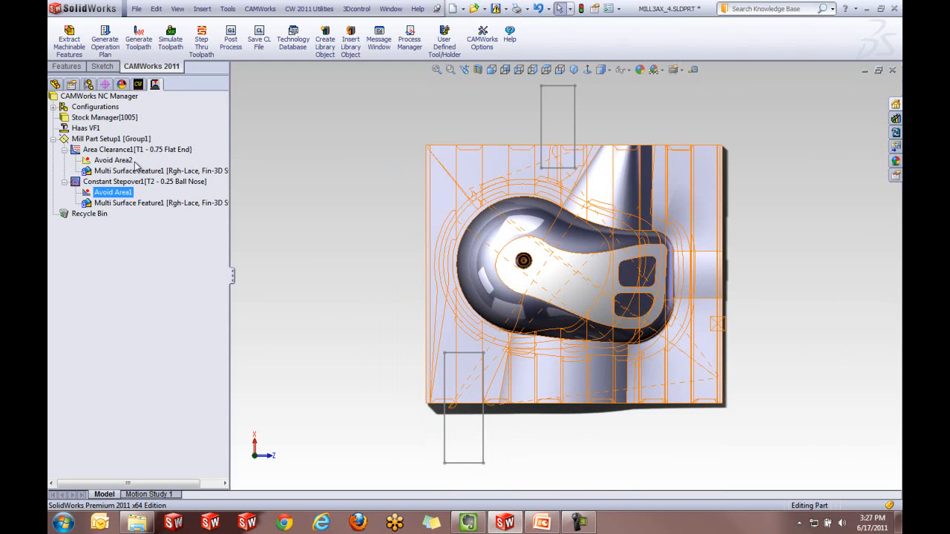
click(236, 184)
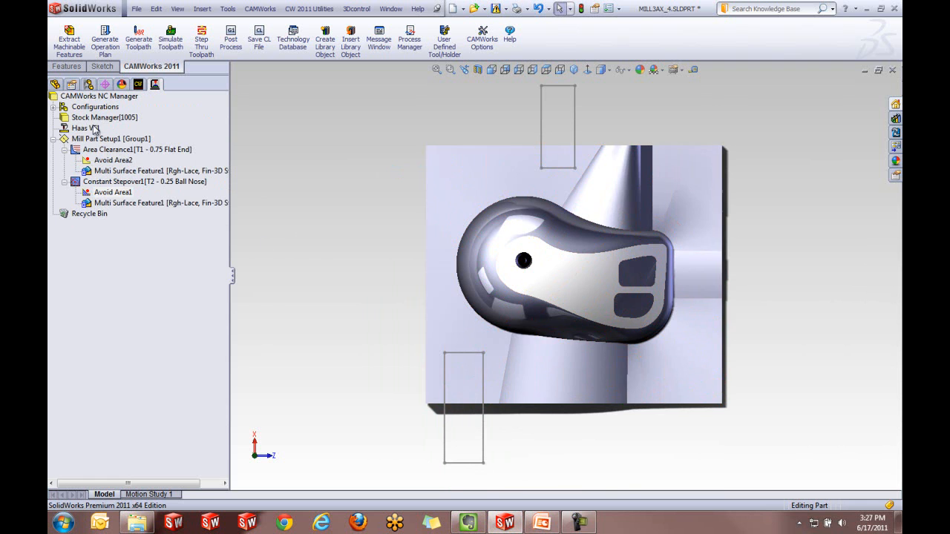
Regenerate the Area Clearance toolpath and close the Process Manager
click(93, 150)
right_click(95, 150)
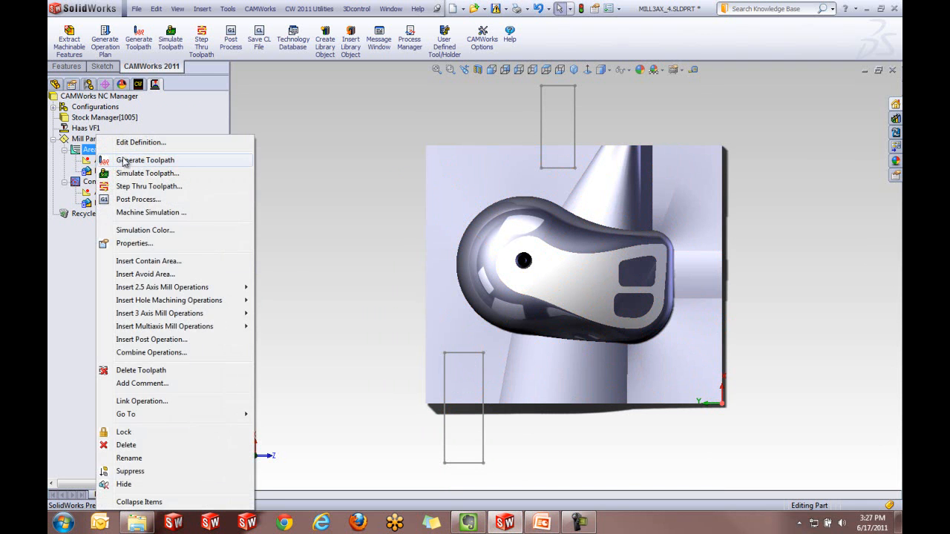
click(125, 162)
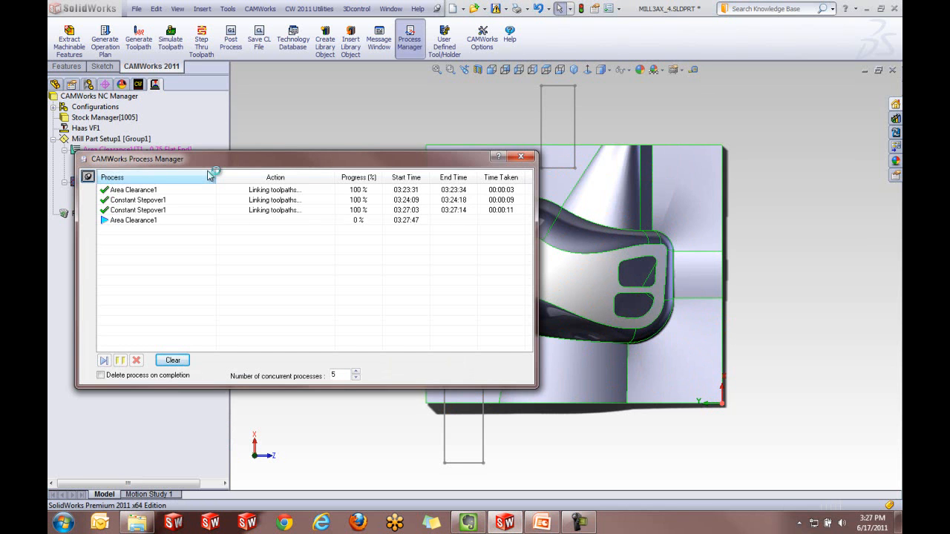
click(521, 157)
Simulate the roughing and finishing toolpaths through to the end, inspect the material left at the clamps, and close the simulation
middle_drag(408, 420, 375, 384)
click(170, 41)
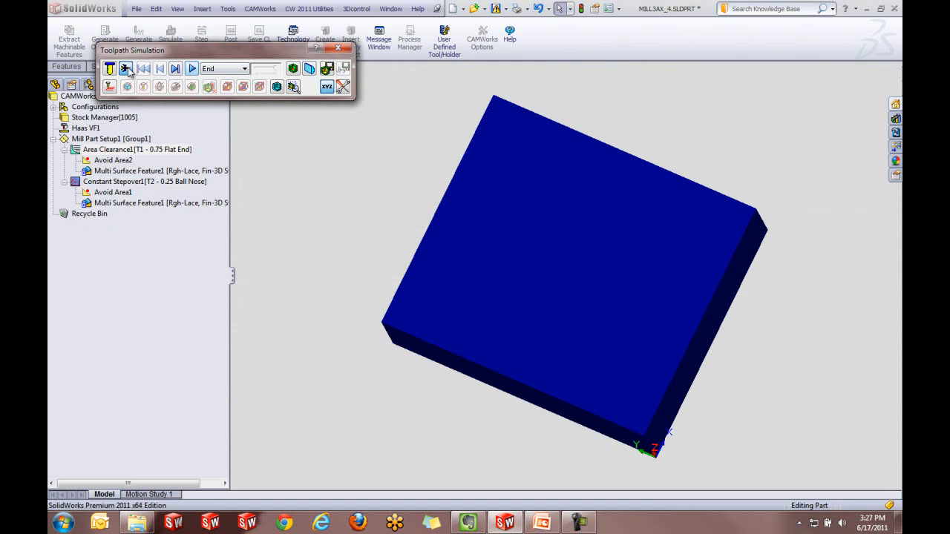
click(191, 69)
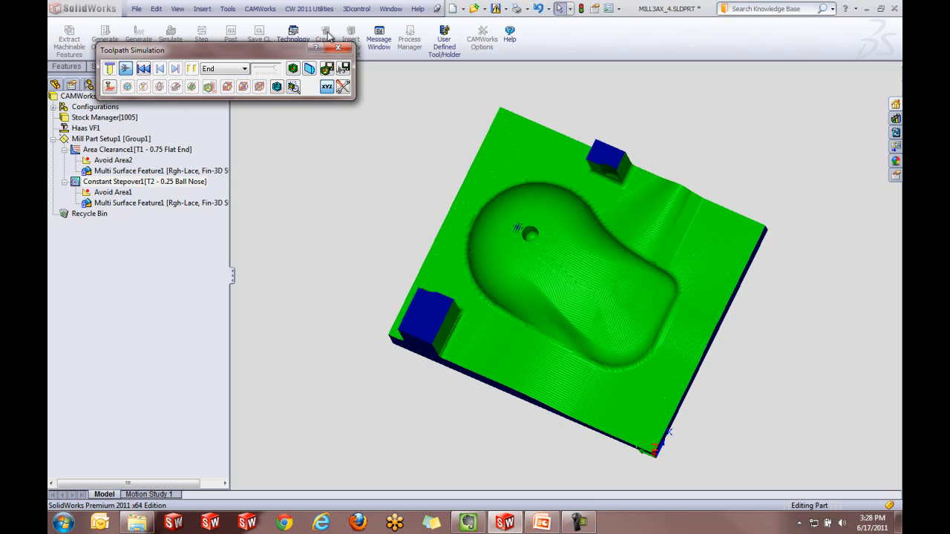
middle_drag(644, 89, 610, 334)
click(343, 47)
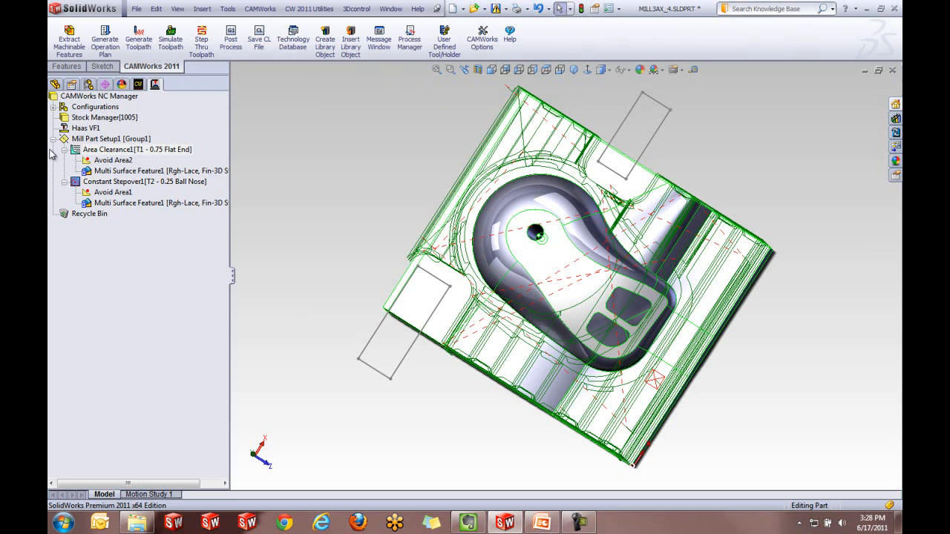
Sketch a six-sided polygon with an inscribed circle about 2.83 in in diameter on Plane4, over the mouse's rounded end, and exit the sketch
click(56, 85)
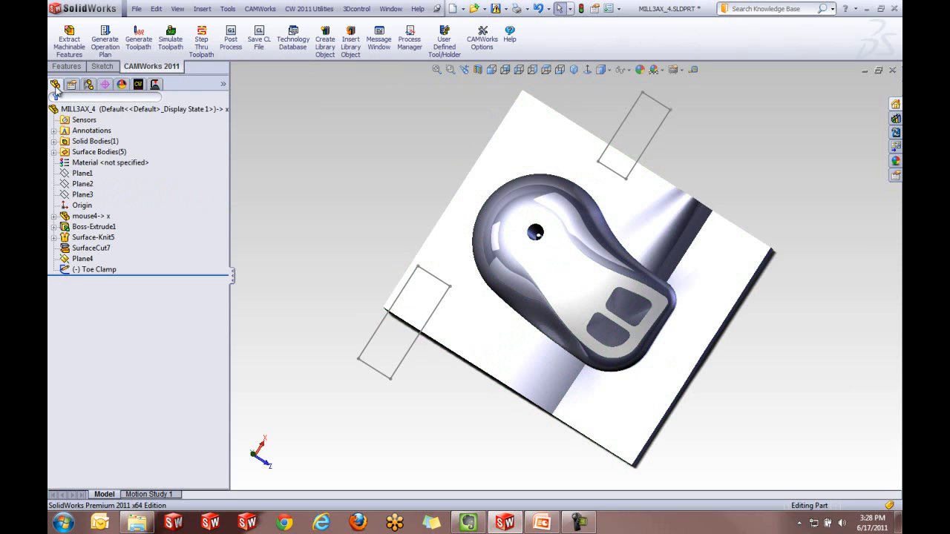
click(83, 258)
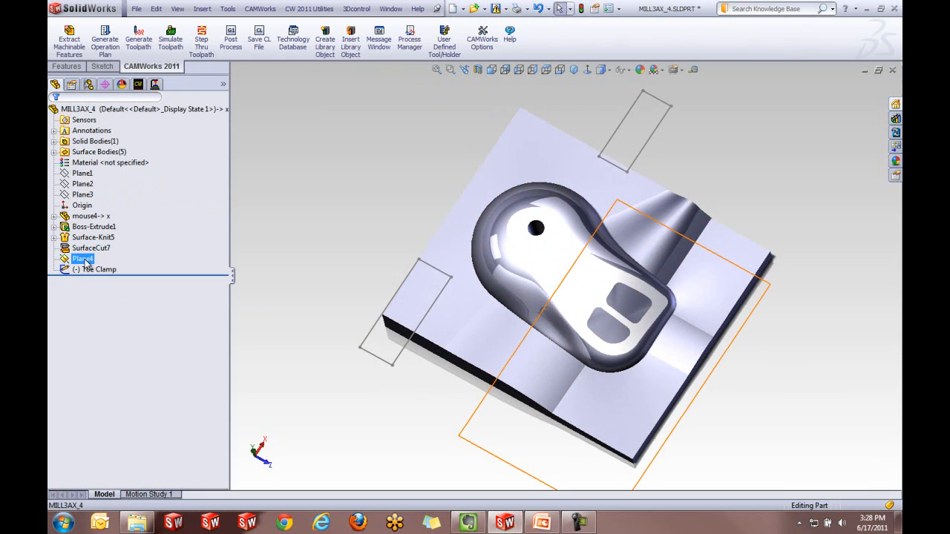
click(88, 238)
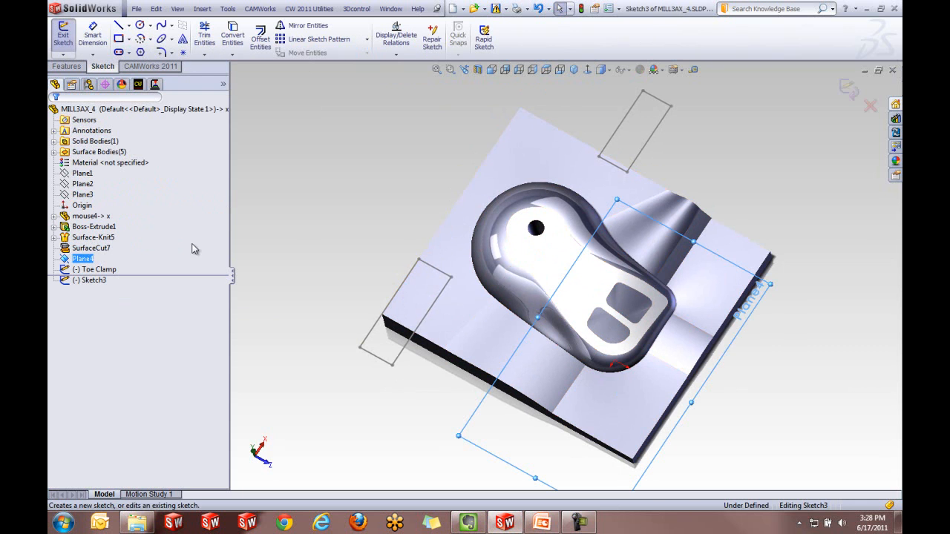
click(587, 69)
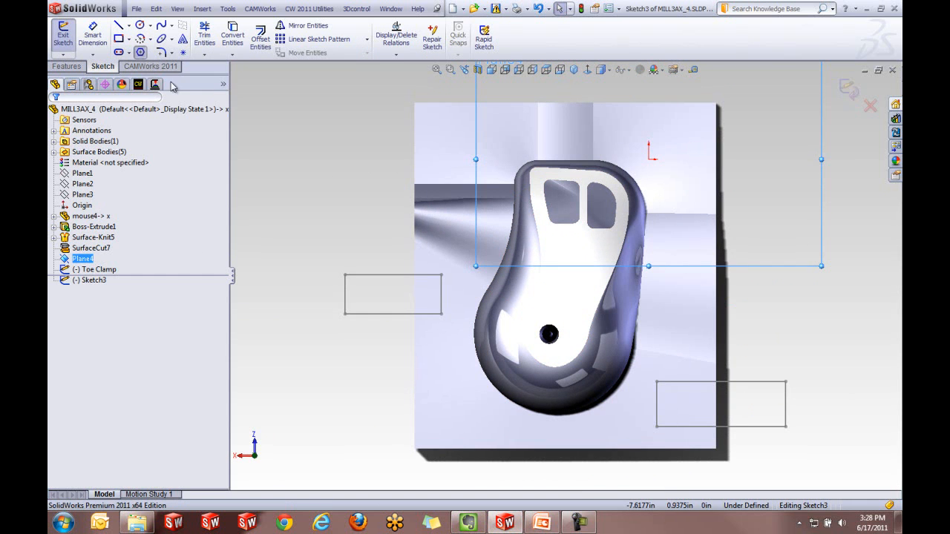
click(516, 345)
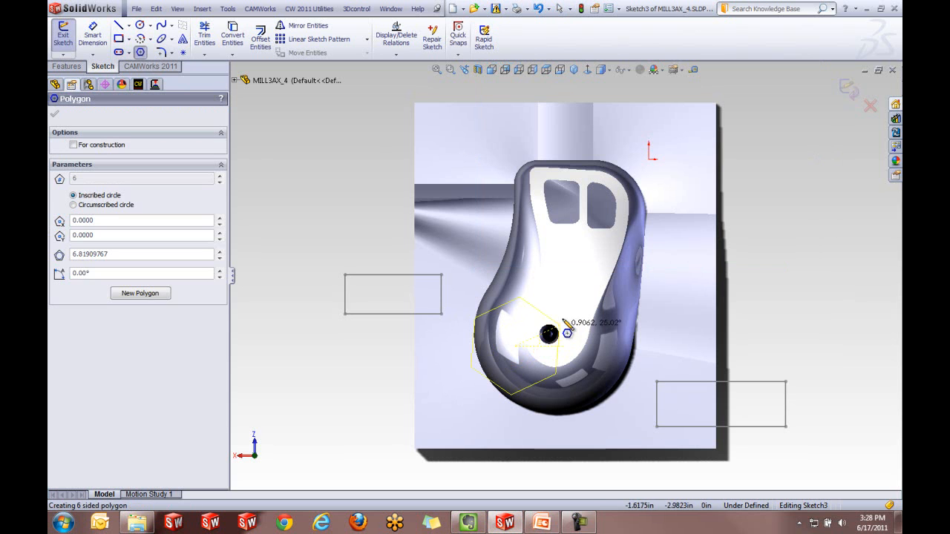
click(590, 298)
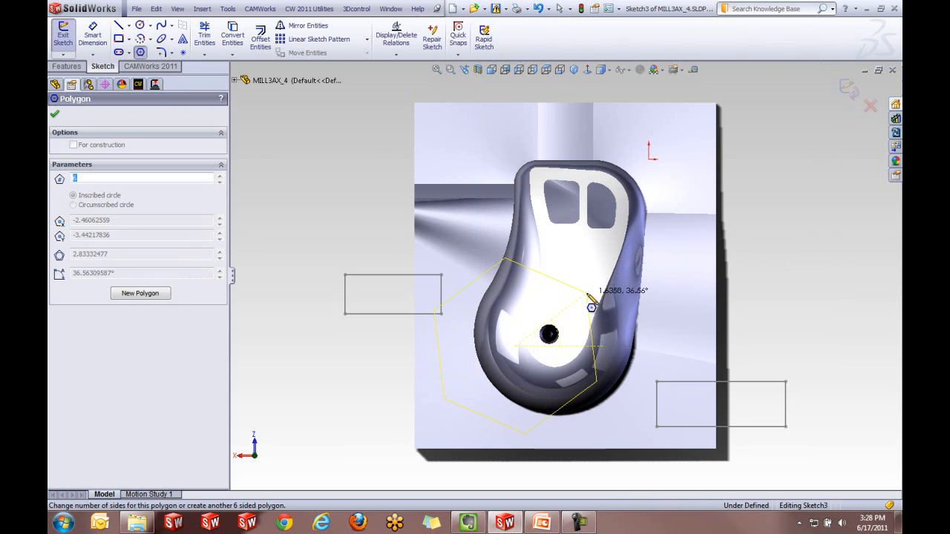
click(54, 115)
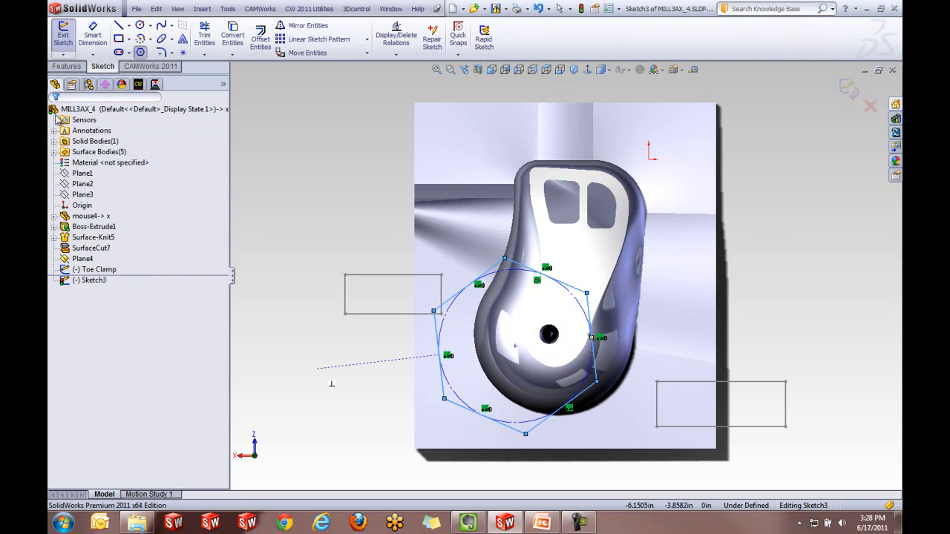
click(852, 93)
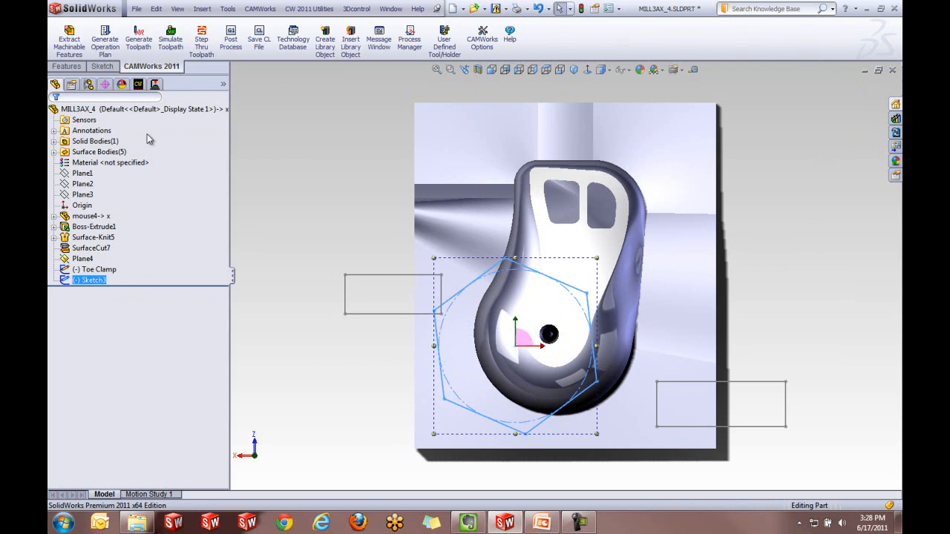
Insert a contain area on the Constant Stepover operation from Sketch3 with the Silhouette shape, regenerate its toolpath, and inspect the result
click(155, 84)
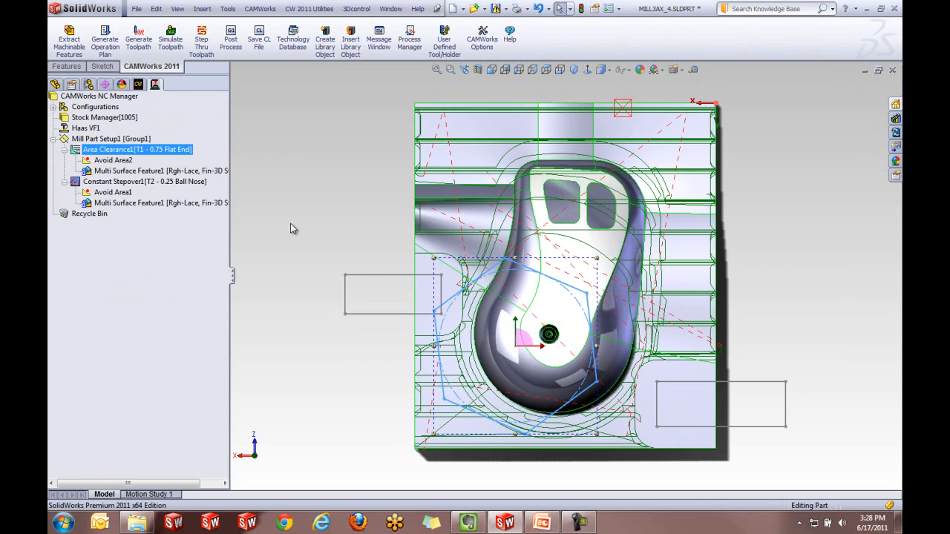
click(137, 184)
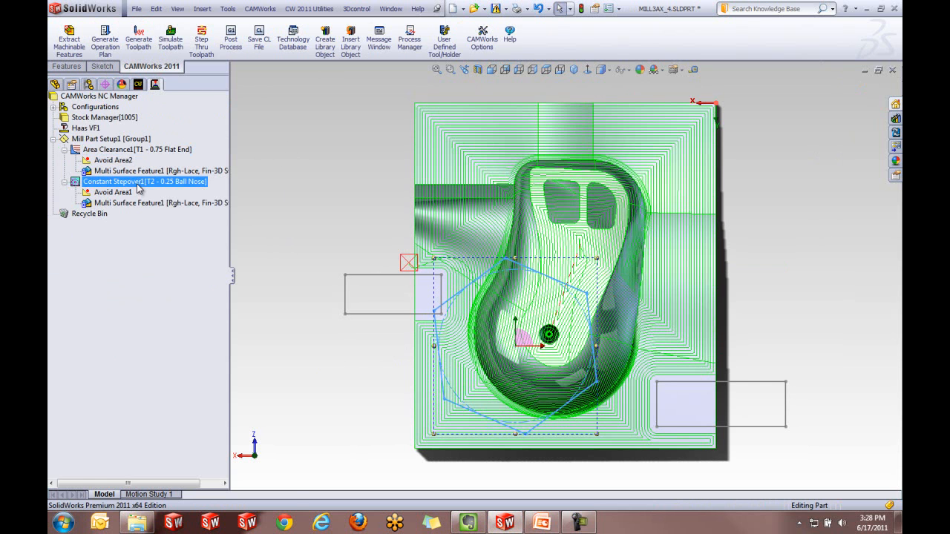
right_click(138, 189)
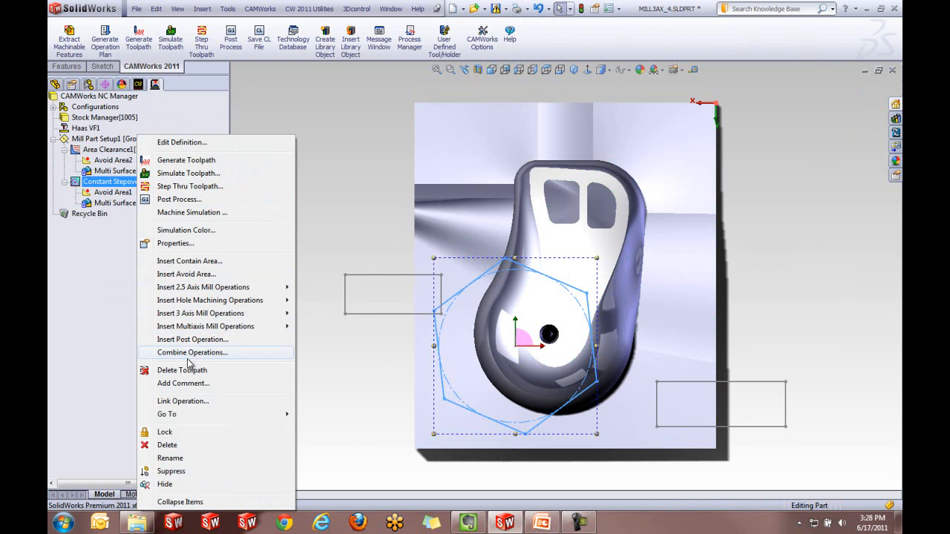
click(188, 262)
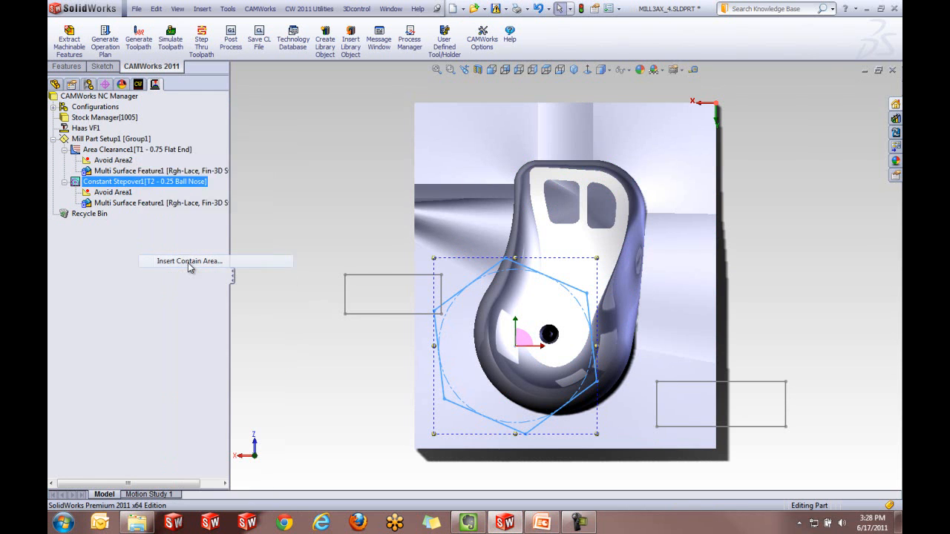
click(106, 93)
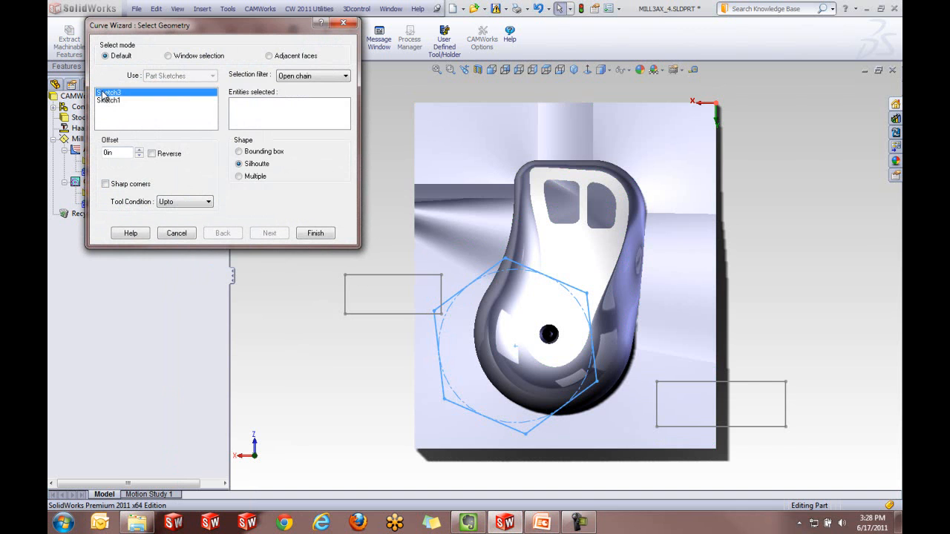
click(316, 233)
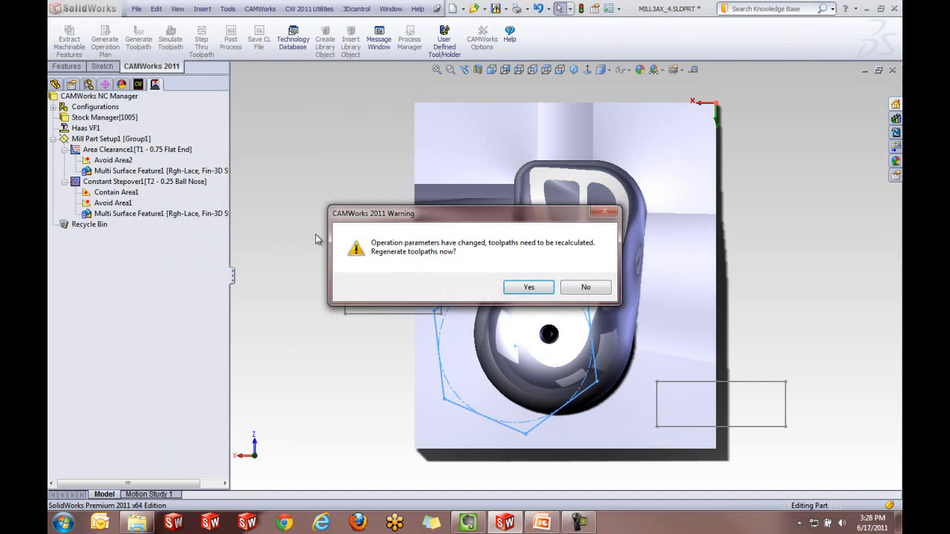
click(529, 287)
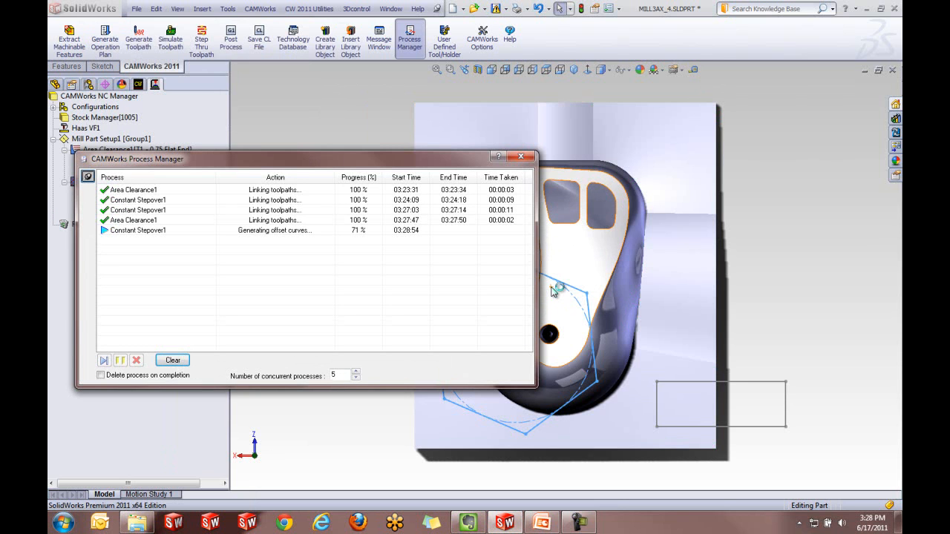
click(521, 155)
click(116, 183)
middle_drag(345, 363, 372, 322)
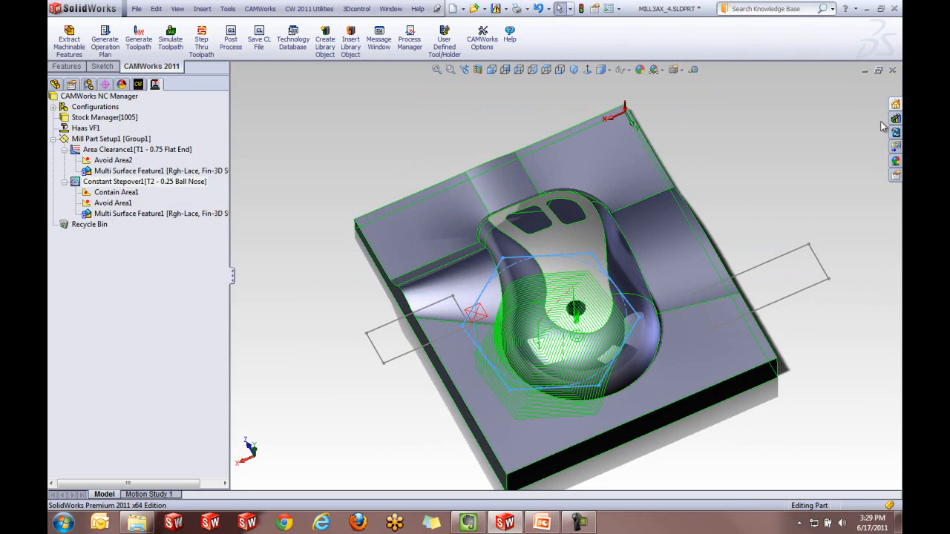
Close the MILL3AX_4 part
click(892, 70)
click(511, 277)
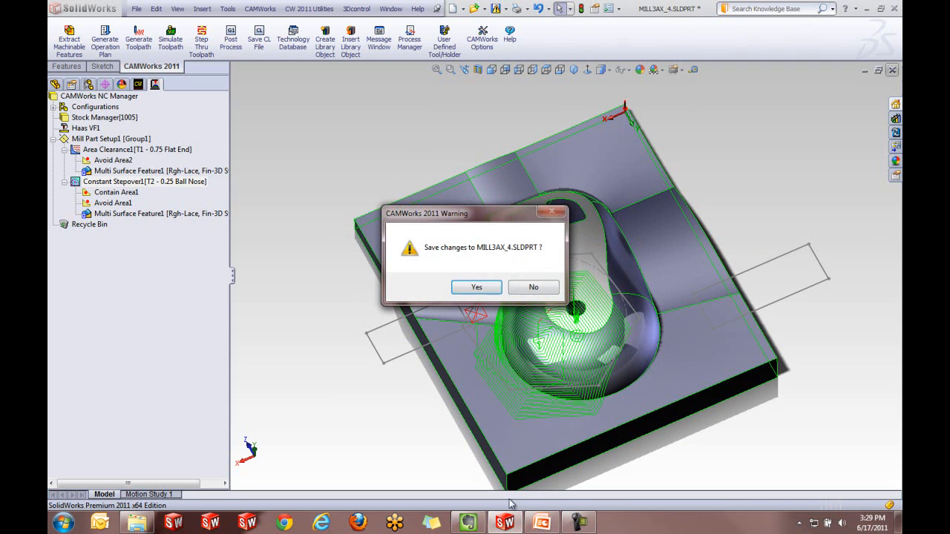
Close the MILL3AX_4 part without saving, switch to PowerPoint and start the slide show from the "Get to the end result quicker" slide
click(533, 288)
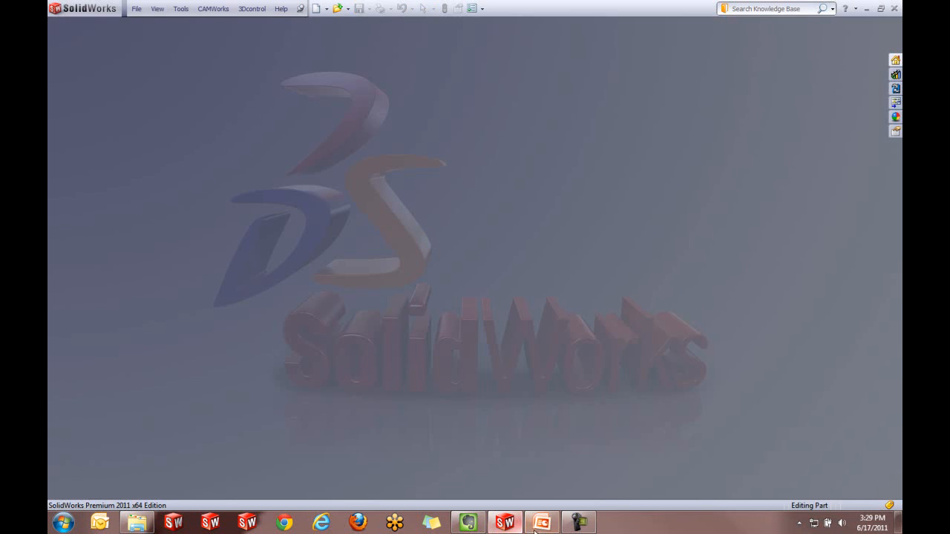
click(542, 523)
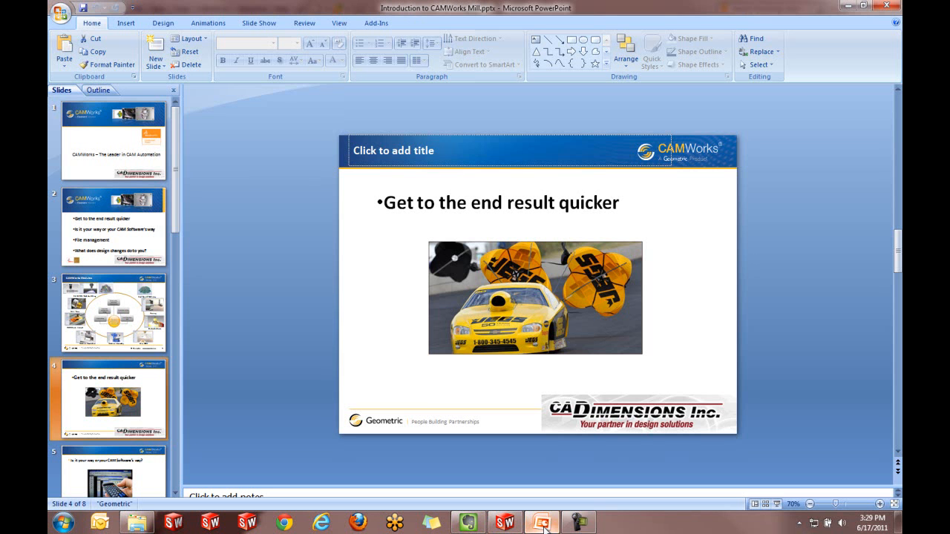
click(778, 504)
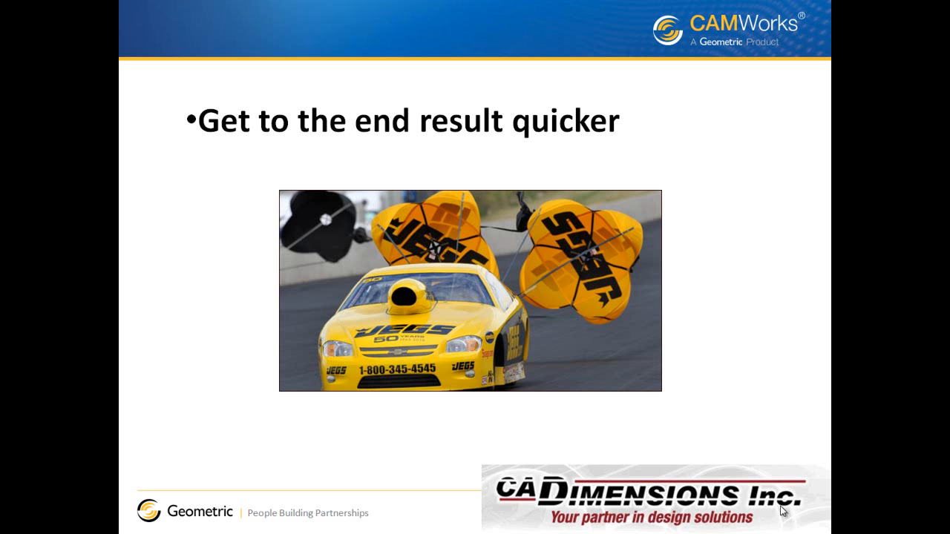
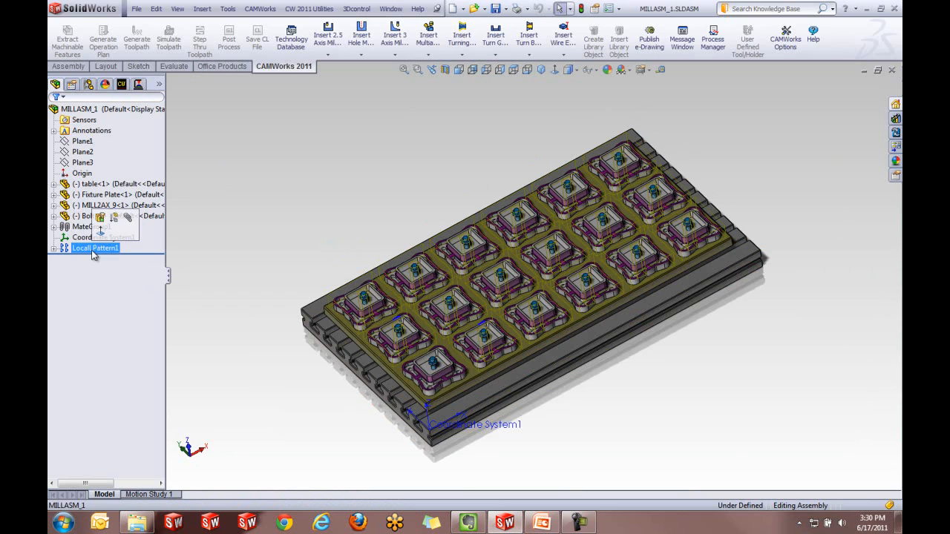
Examine the fixture plate's patterned MILL2AX_9 parts and bolts, and check which pattern instance sits in the nearest row's far corner
click(254, 397)
scroll(446, 327, down, 5)
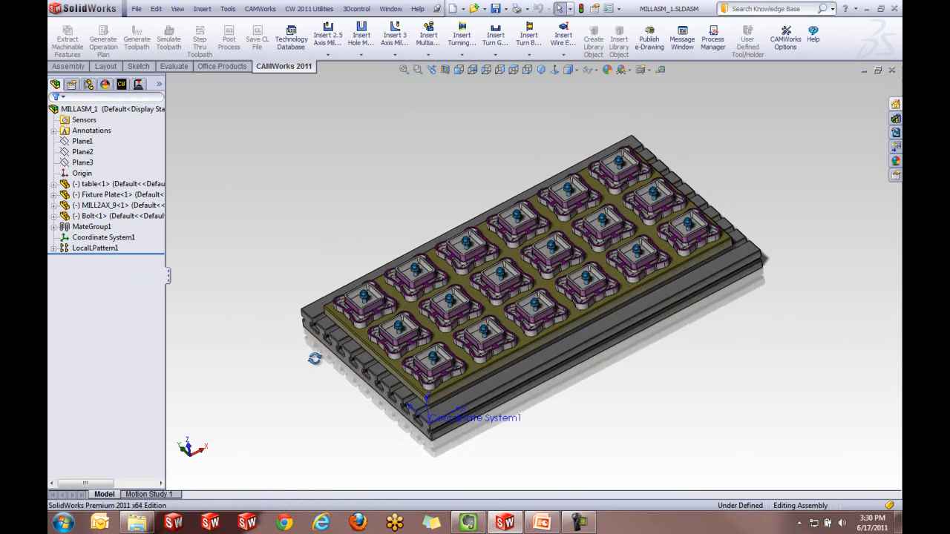
scroll(436, 323, down, 1)
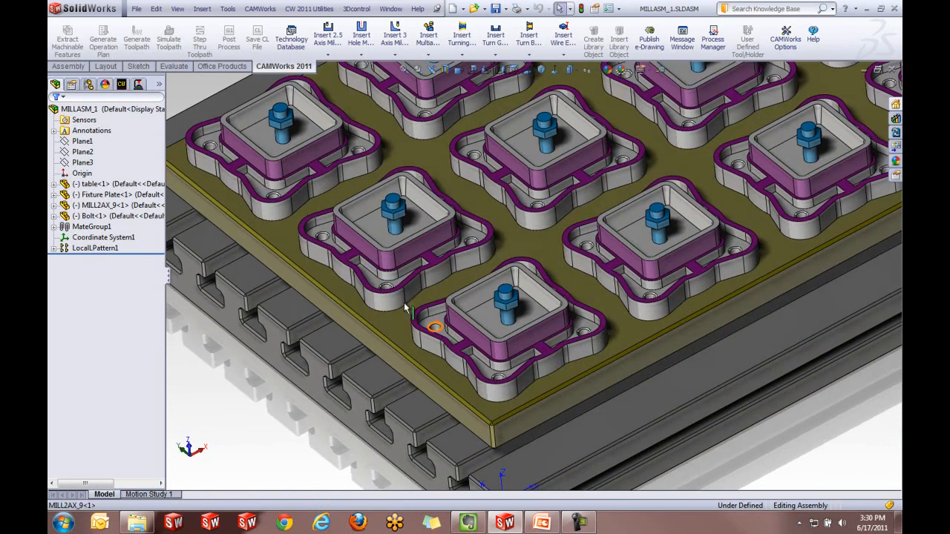
click(278, 127)
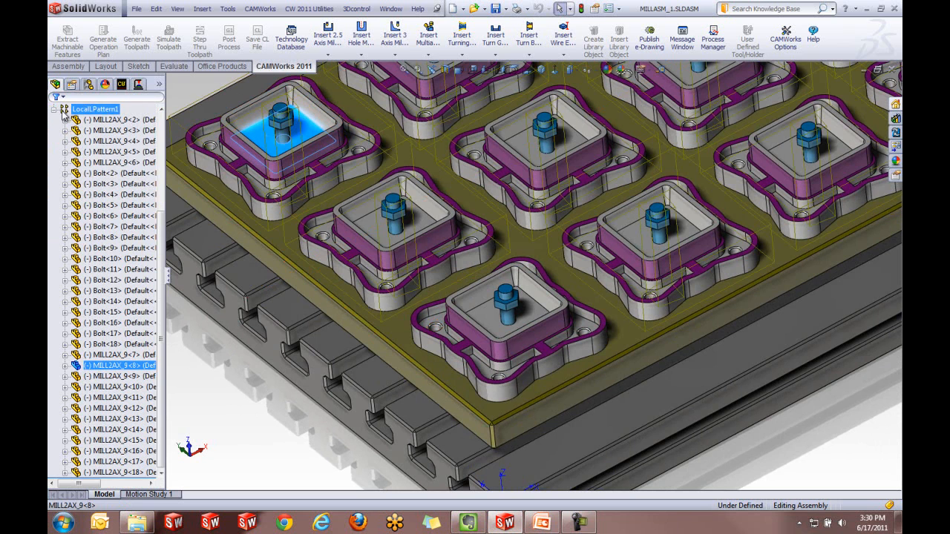
scroll(643, 250, up, 6)
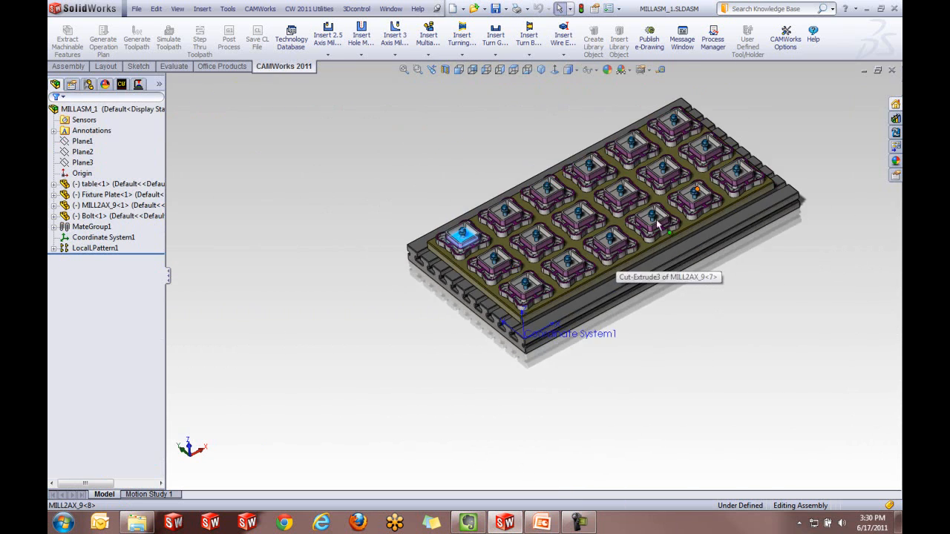
scroll(601, 278, down, 3)
middle_drag(590, 302, 589, 302)
click(661, 430)
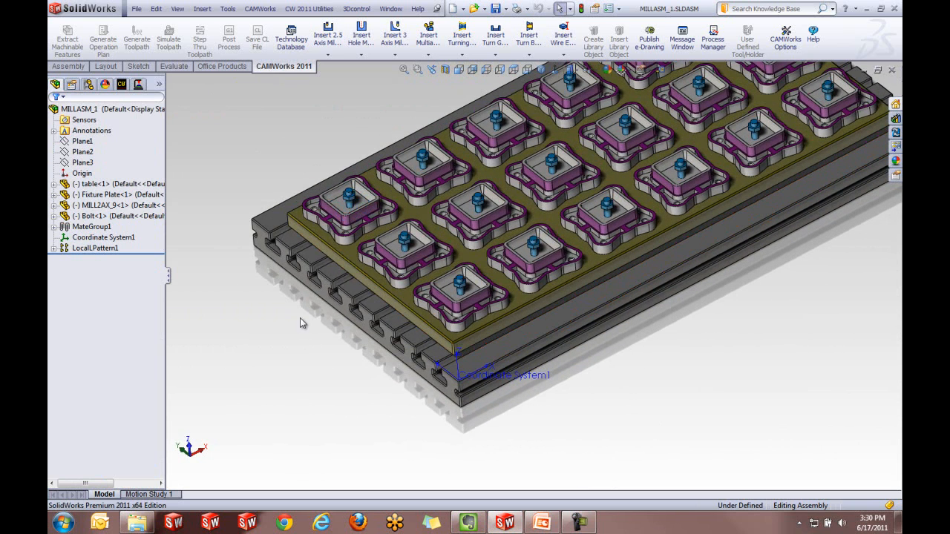
Add the front-corner MILL2AX_9 part and all its other instances to the CAMWorks Part Manager
click(122, 86)
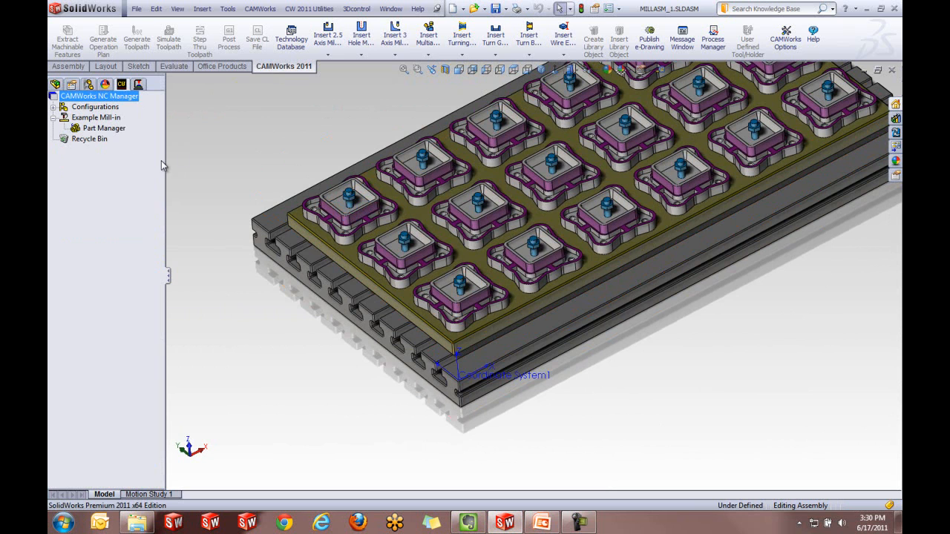
double_click(108, 129)
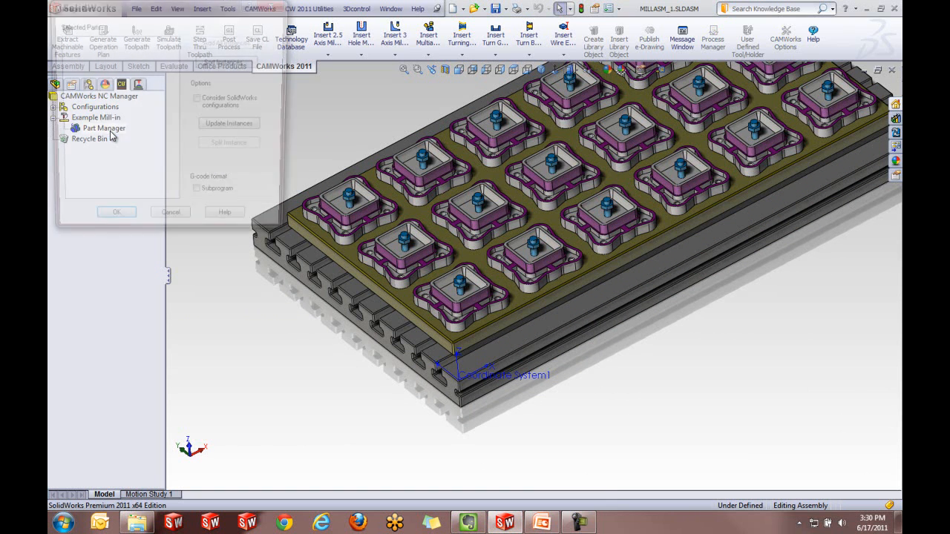
mouse_move(159, 15)
mouse_down()
mouse_move(177, 24)
mouse_move(156, 23)
mouse_up()
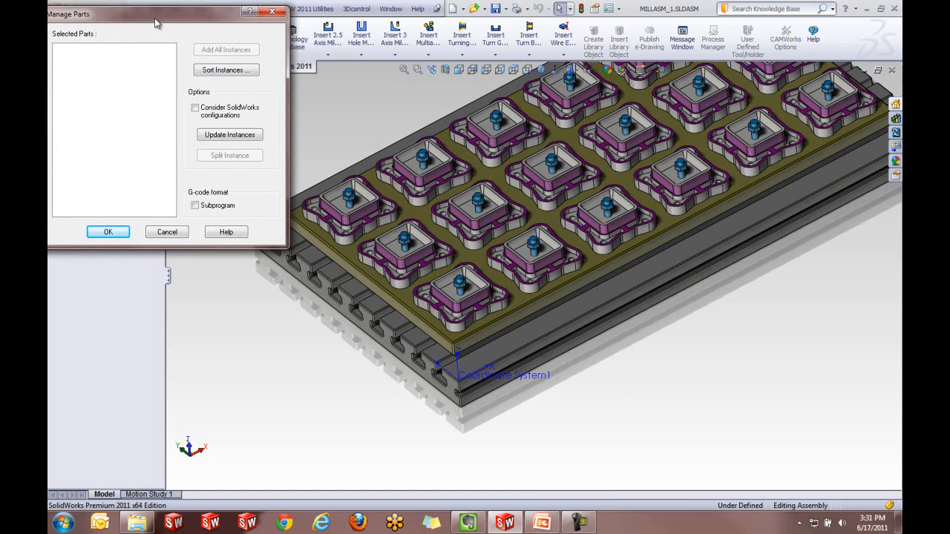
scroll(445, 320, down, 2)
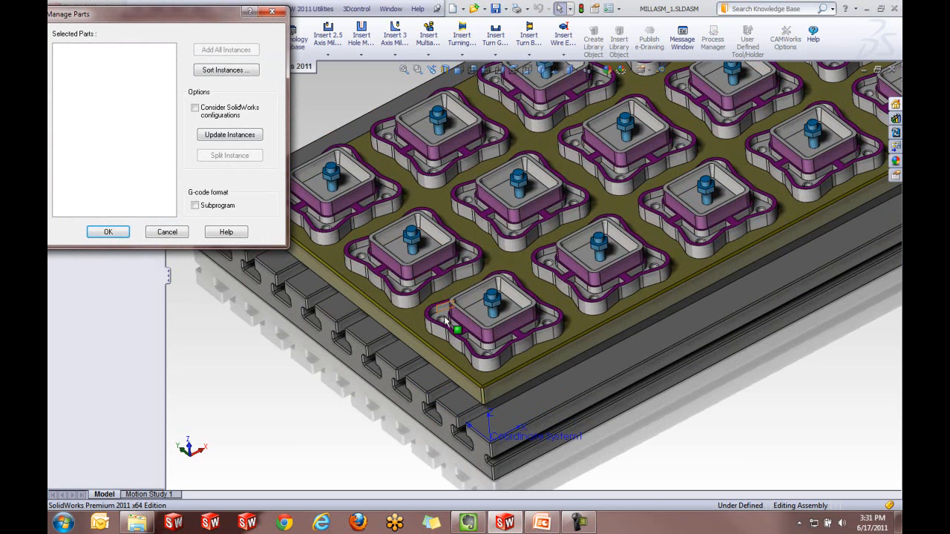
click(481, 315)
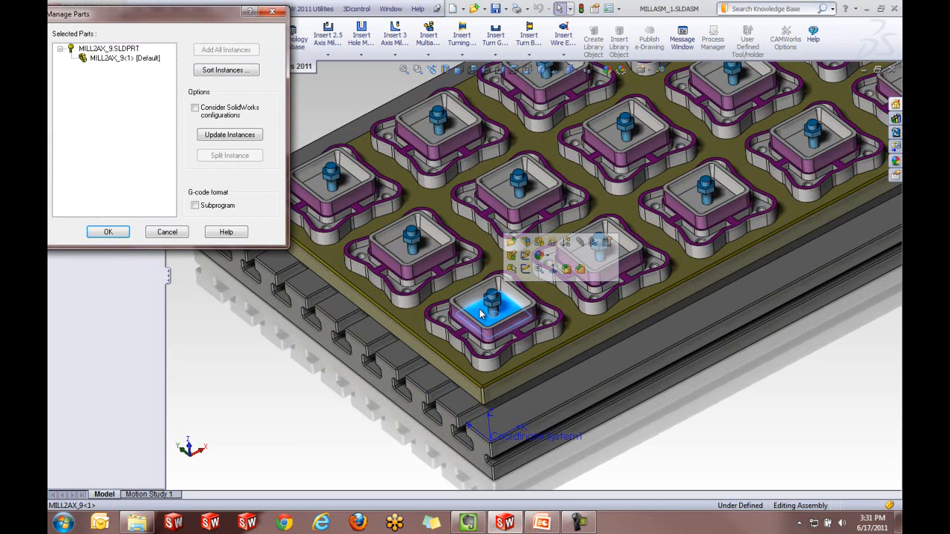
click(111, 59)
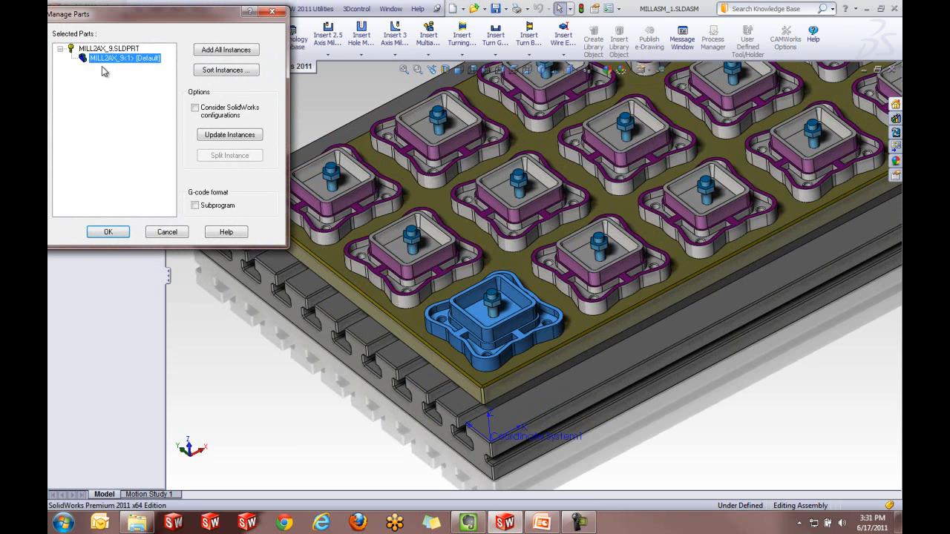
click(210, 51)
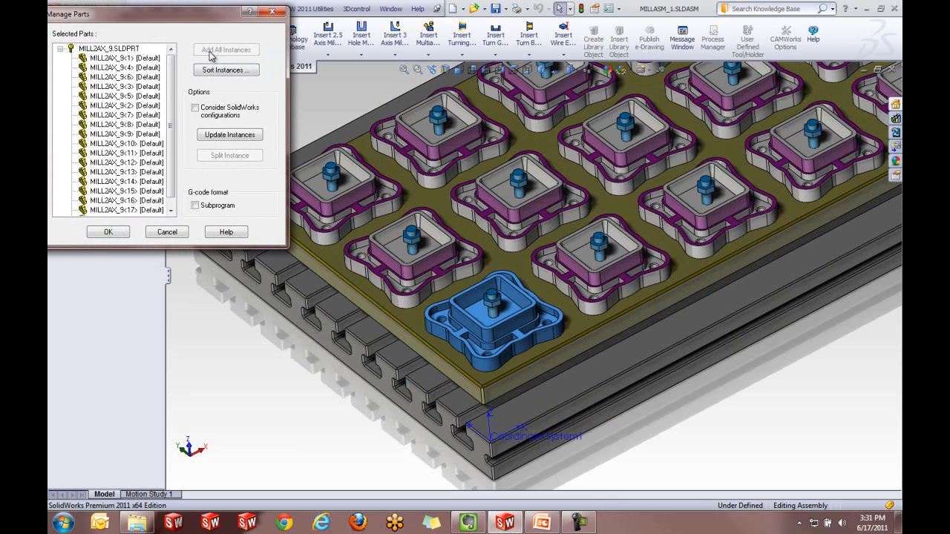
click(110, 233)
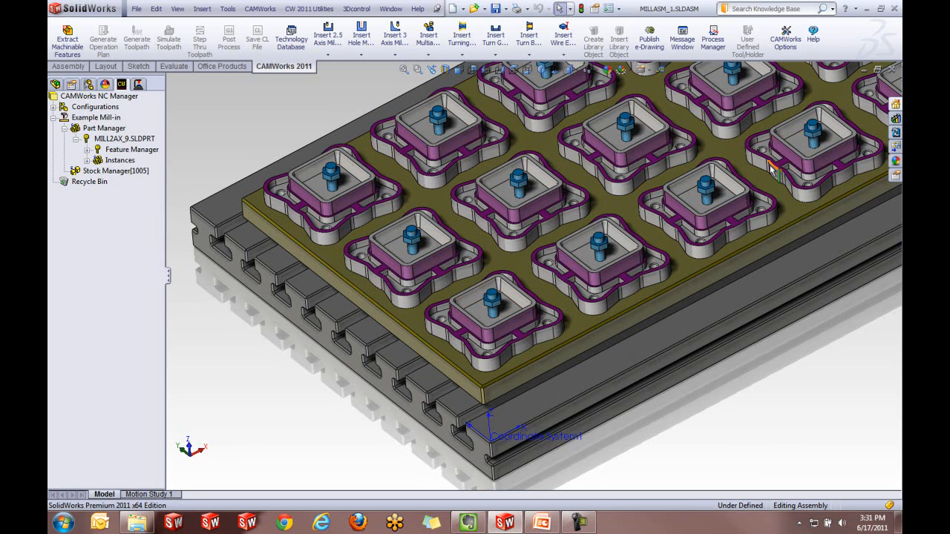
Define bounding-box stock with a 0in Z+ offset for the first MILL2AX_9 instance and apply it to all instances
click(134, 171)
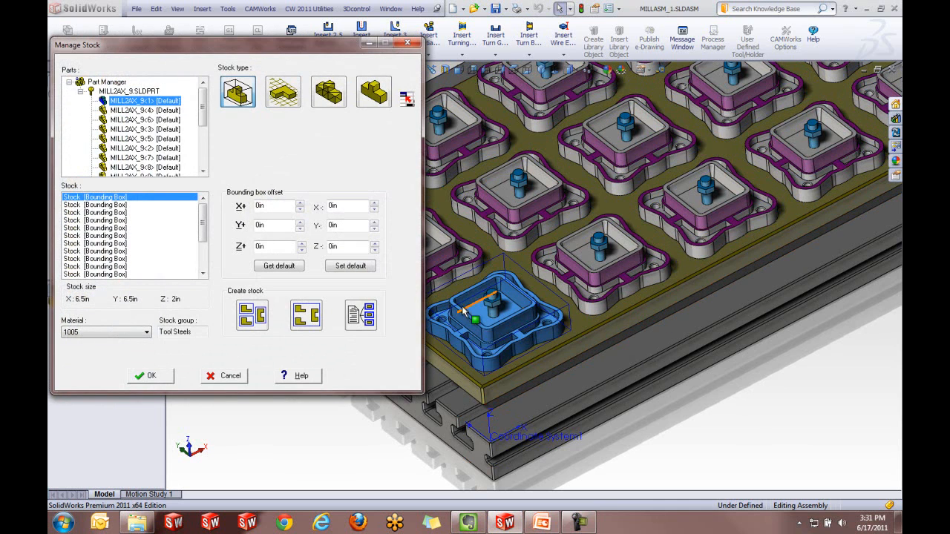
scroll(454, 317, down, 3)
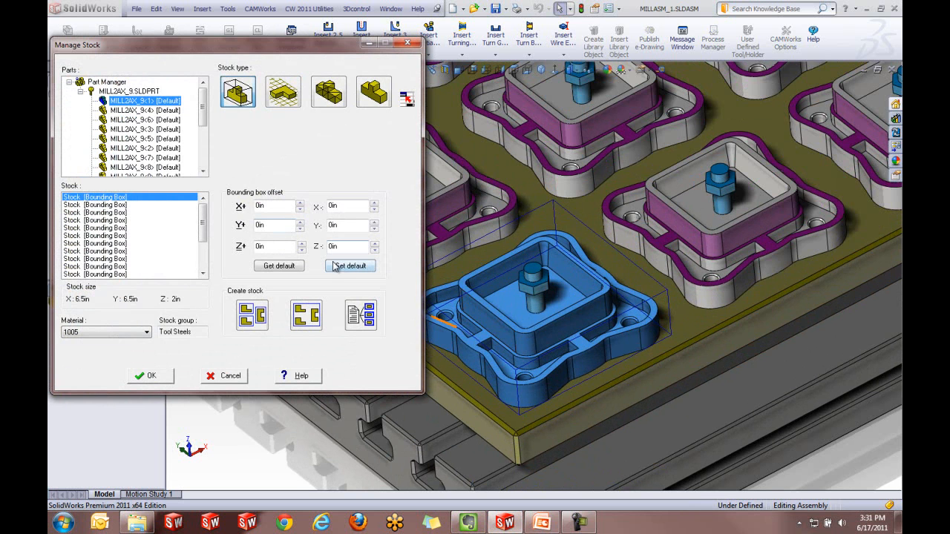
click(301, 243)
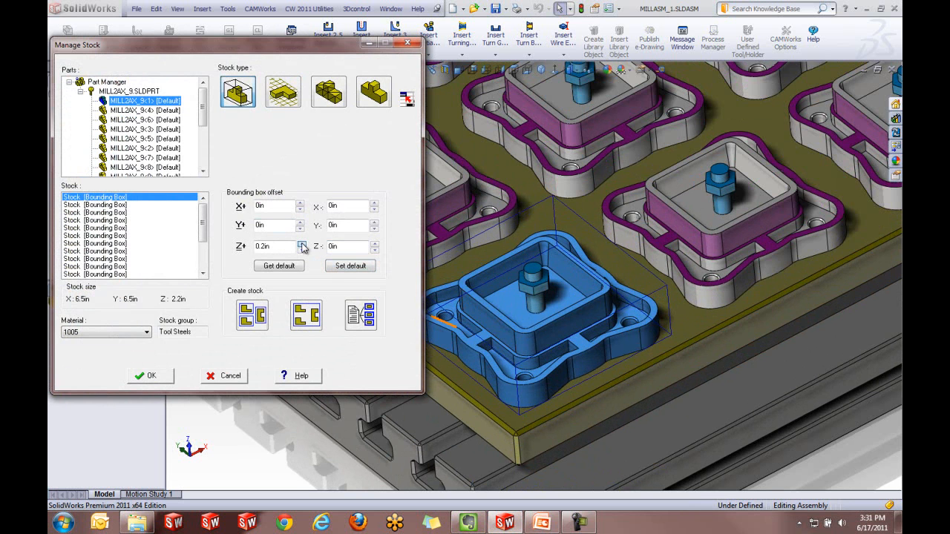
click(302, 251)
click(302, 251)
click(302, 252)
click(302, 251)
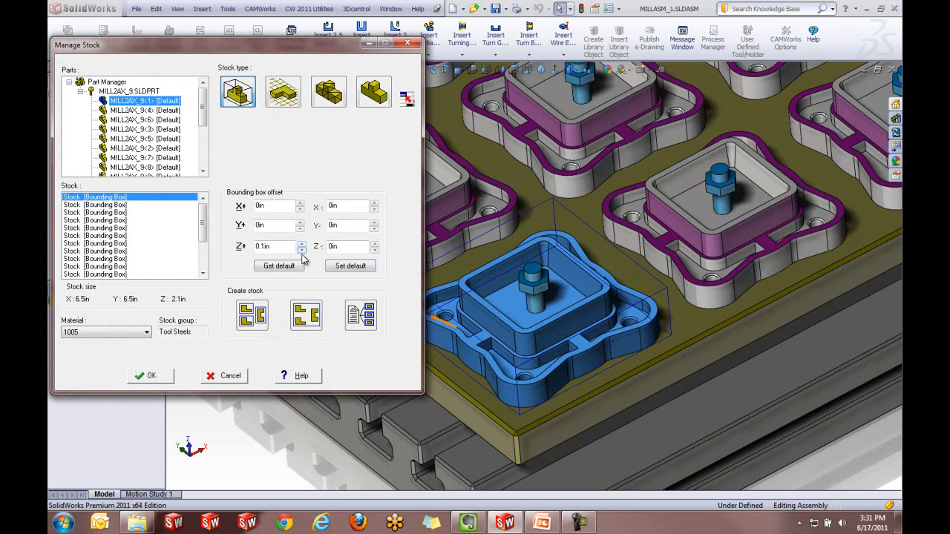
click(362, 318)
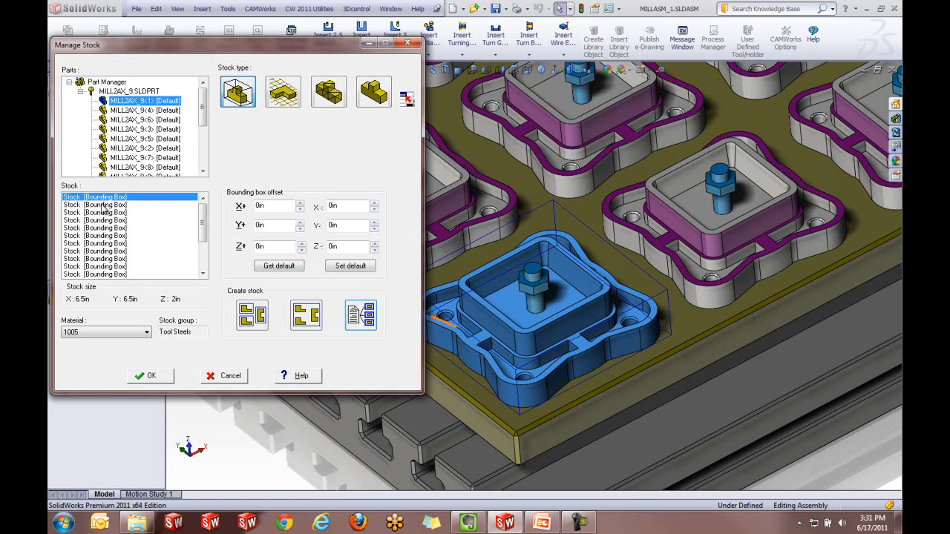
click(146, 376)
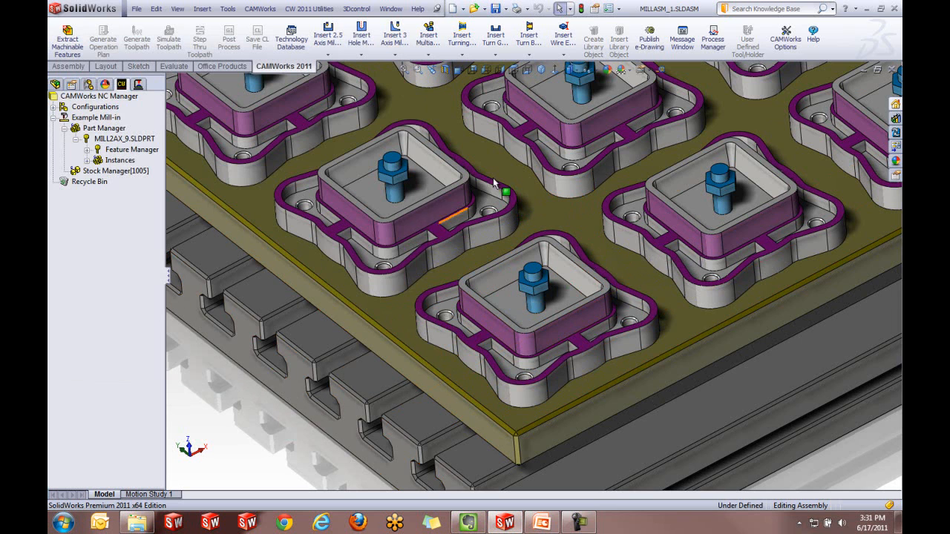
Extract the machinable features of the MILL2AX_9 part in the assembly
scroll(494, 181, up, 6)
scroll(584, 184, down, 2)
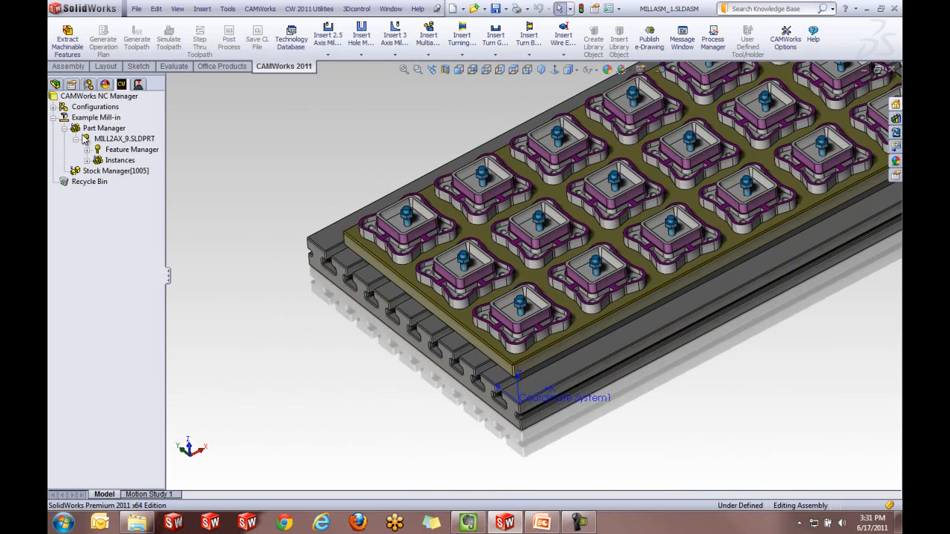
click(65, 45)
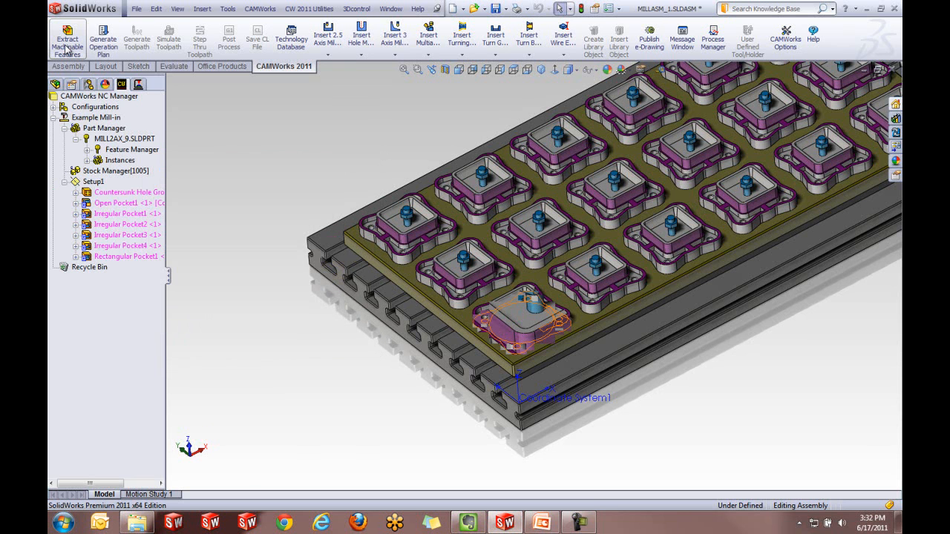
right_click(97, 184)
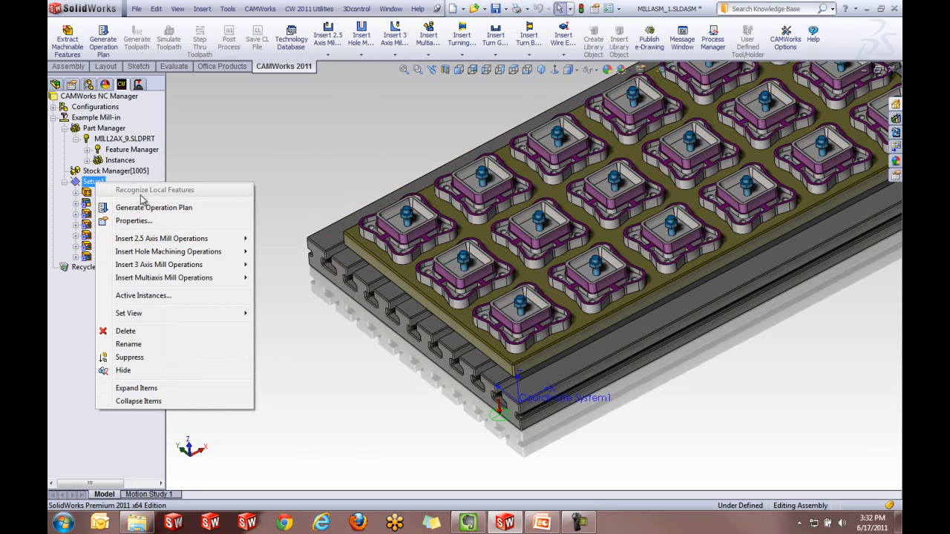
mouse_move(157, 239)
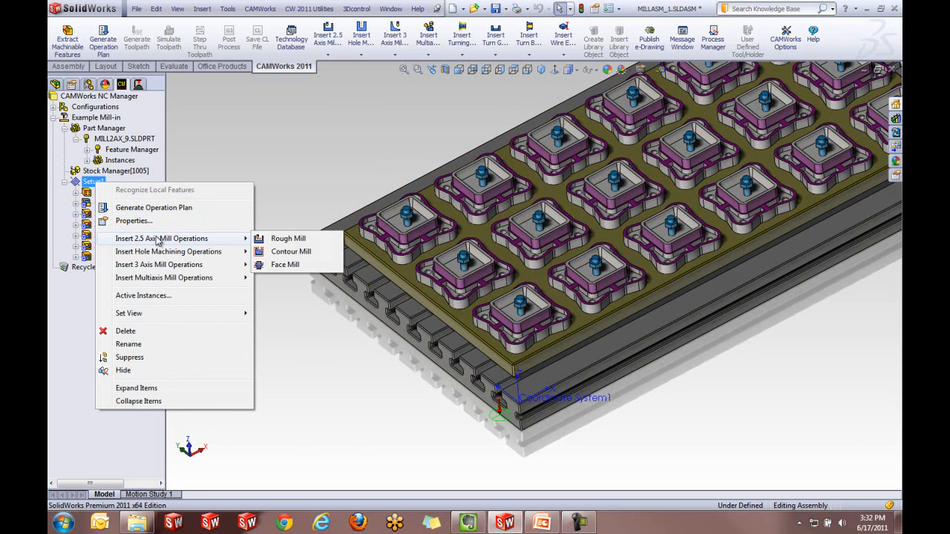
click(315, 384)
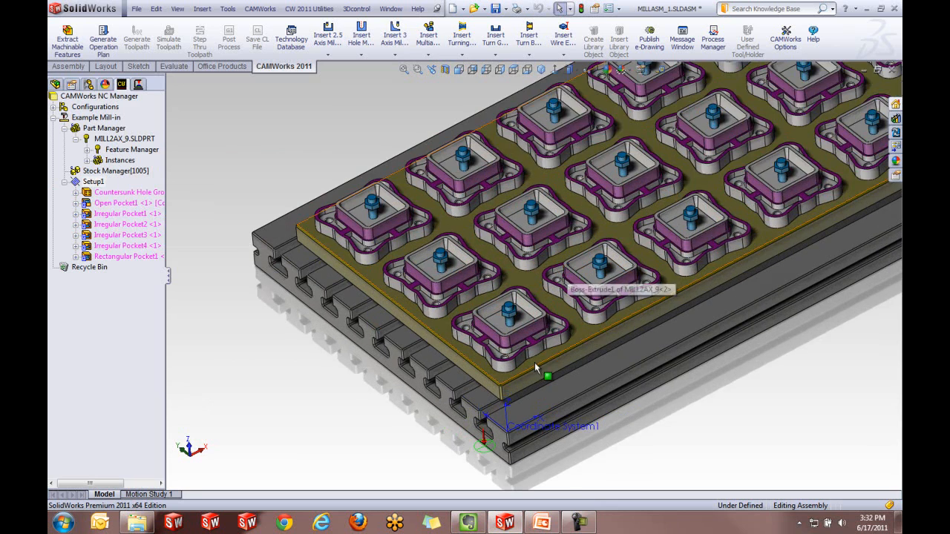
Generate the operation plan for Setup1's extracted features and the toolpaths for all its operations
scroll(560, 320, down, 2)
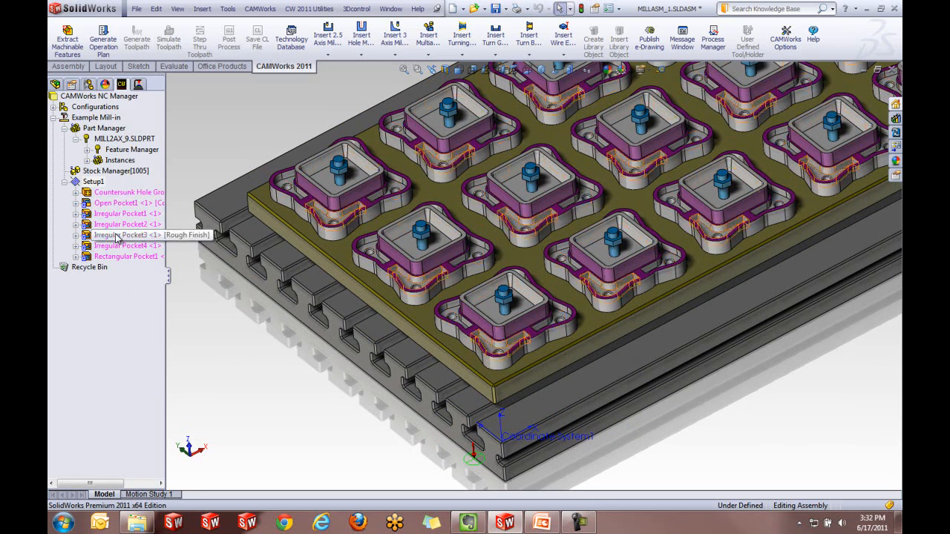
click(102, 43)
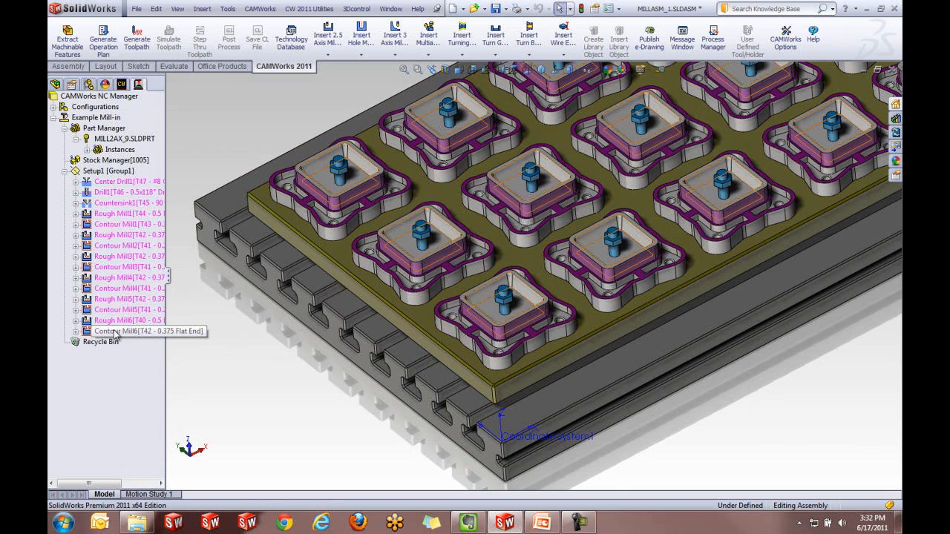
click(133, 45)
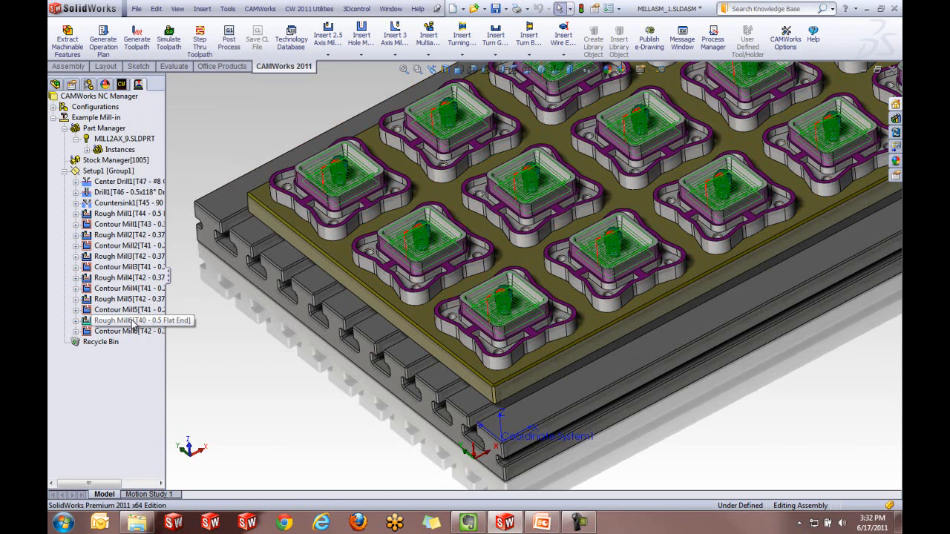
Step through the Rough Mill6 toolpath and inspect the tool's moves around the bolt in the front-corner part's pocket
right_click(133, 324)
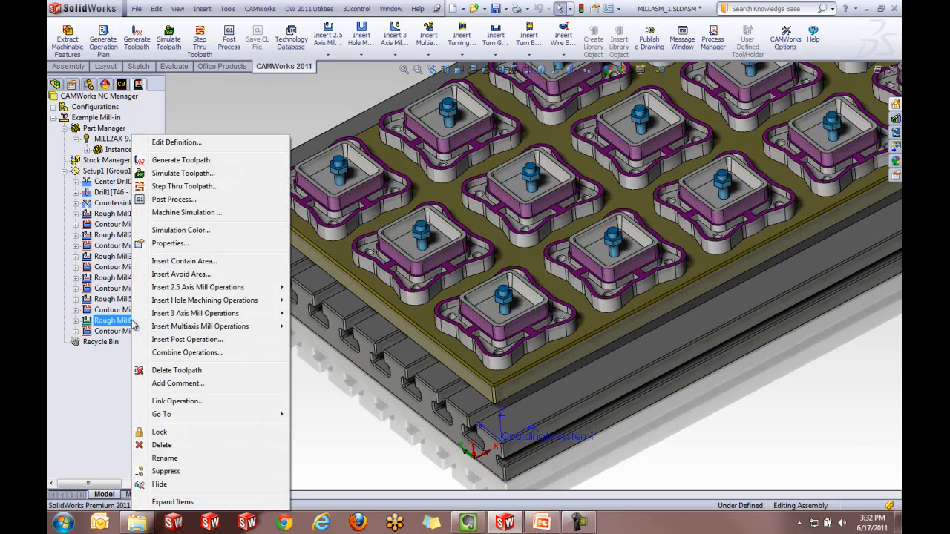
click(175, 192)
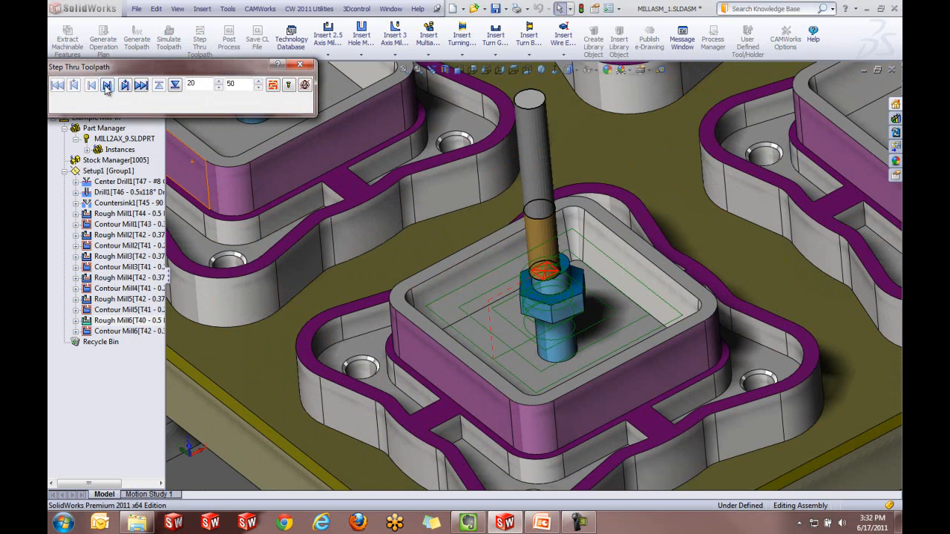
click(107, 85)
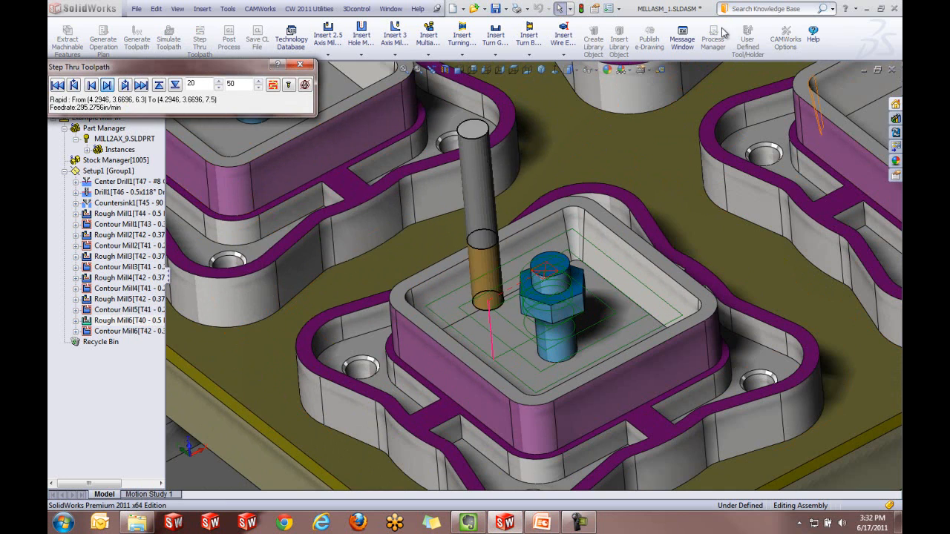
scroll(723, 31, up, 1)
scroll(544, 284, up, 6)
scroll(592, 180, down, 1)
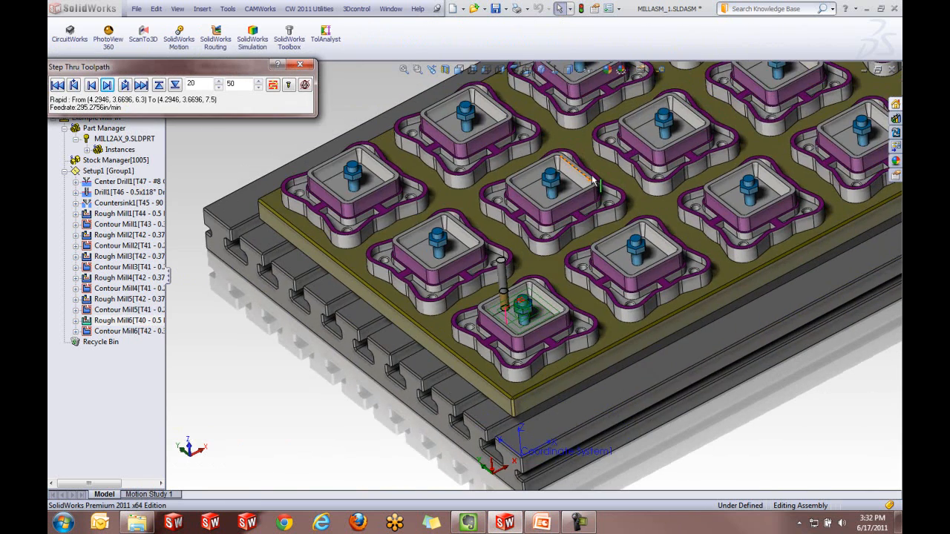
Close the toolpath step-through and simulate the Rough Mill6 toolpath on all stock blocks to examine the order in which parts are machined
click(299, 65)
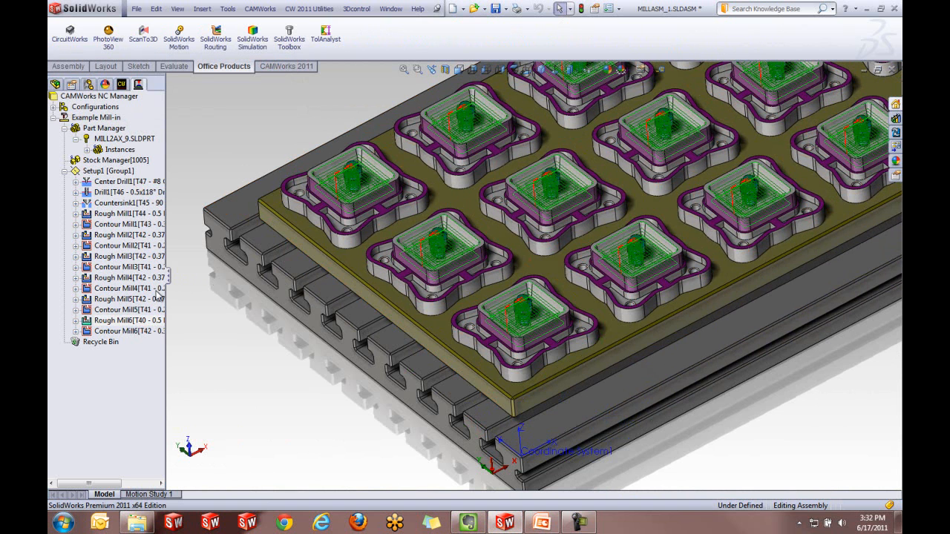
click(117, 321)
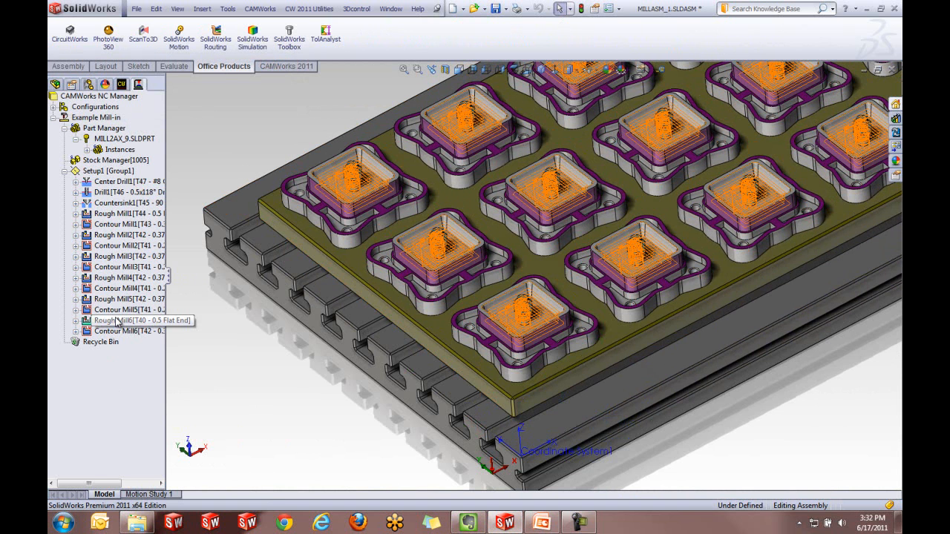
right_click(116, 320)
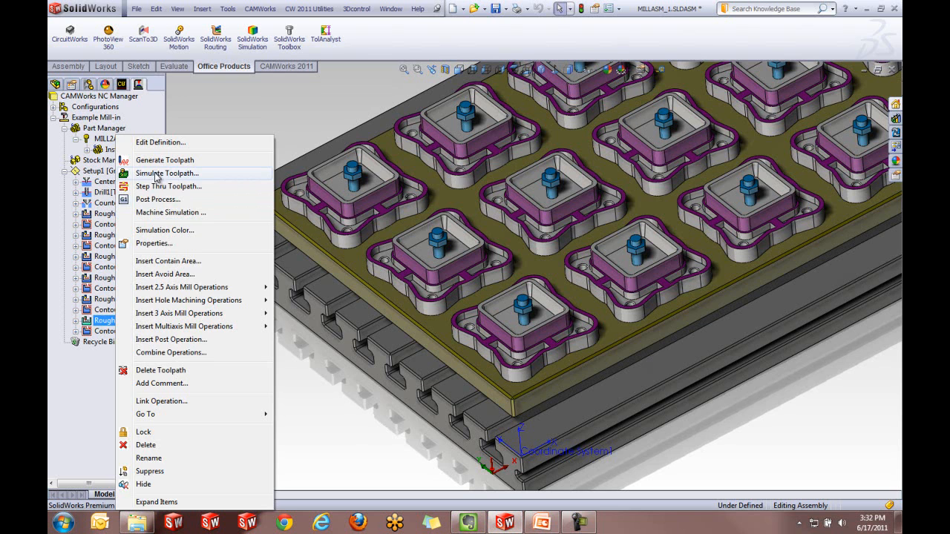
click(156, 174)
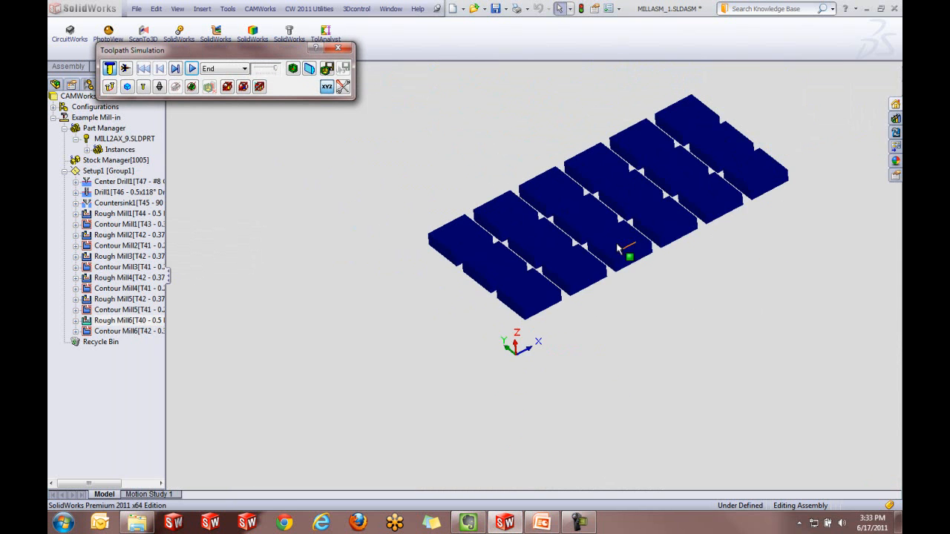
scroll(617, 250, up, 2)
scroll(496, 188, up, 2)
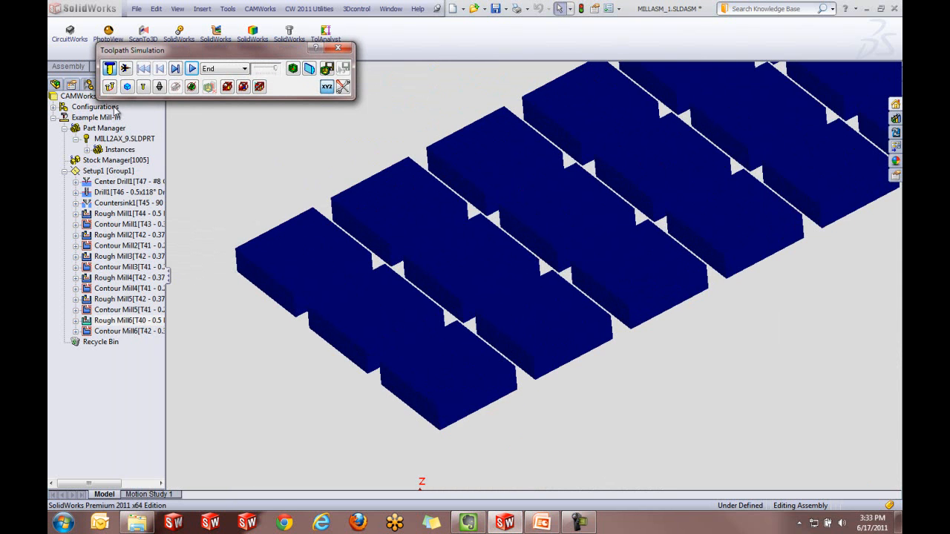
click(193, 68)
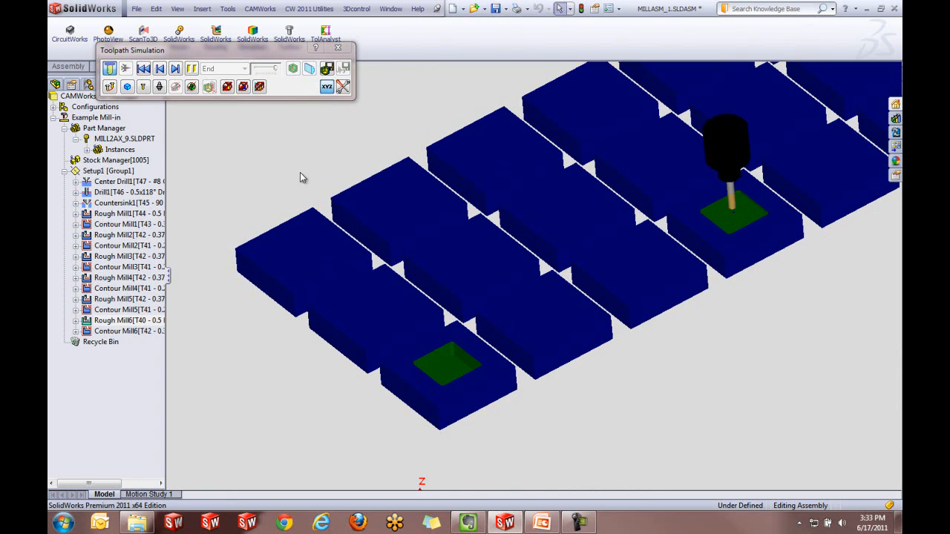
click(338, 47)
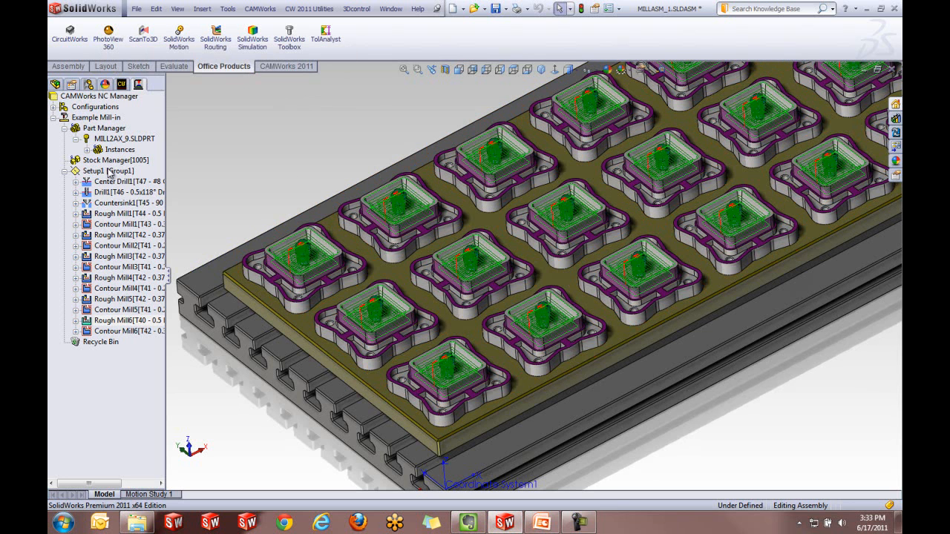
Sort the MILL2AX_9 part instances in a grid pattern with a top left start corner, horizontal direction and zigzag pattern
double_click(106, 128)
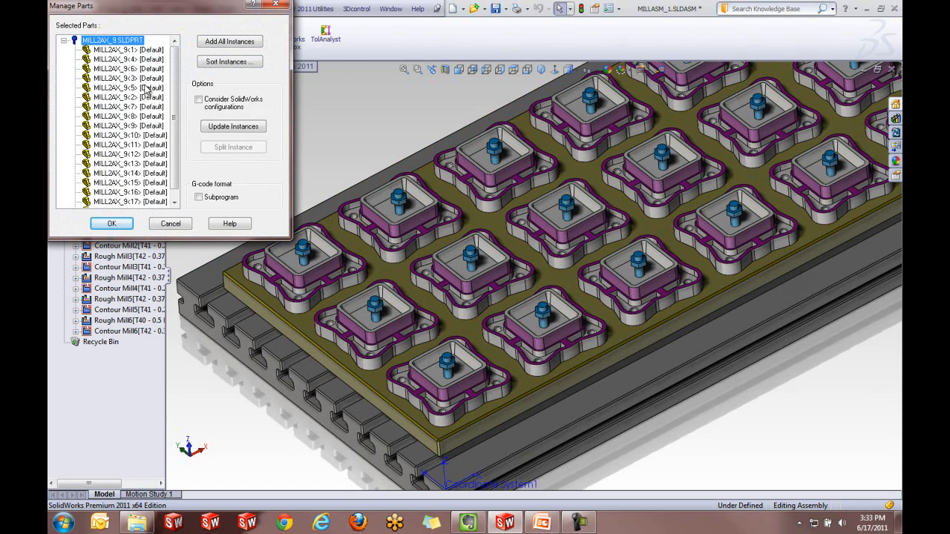
click(221, 62)
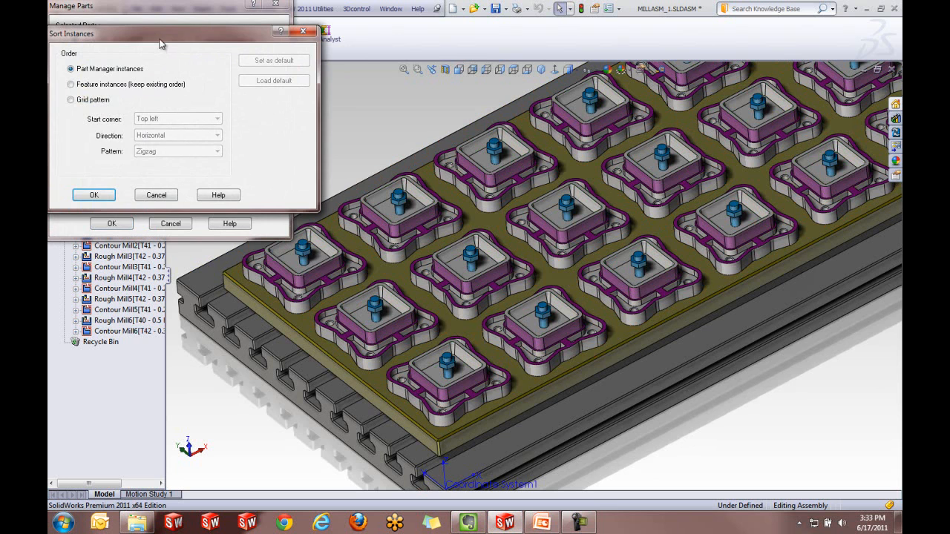
drag(160, 41, 197, 37)
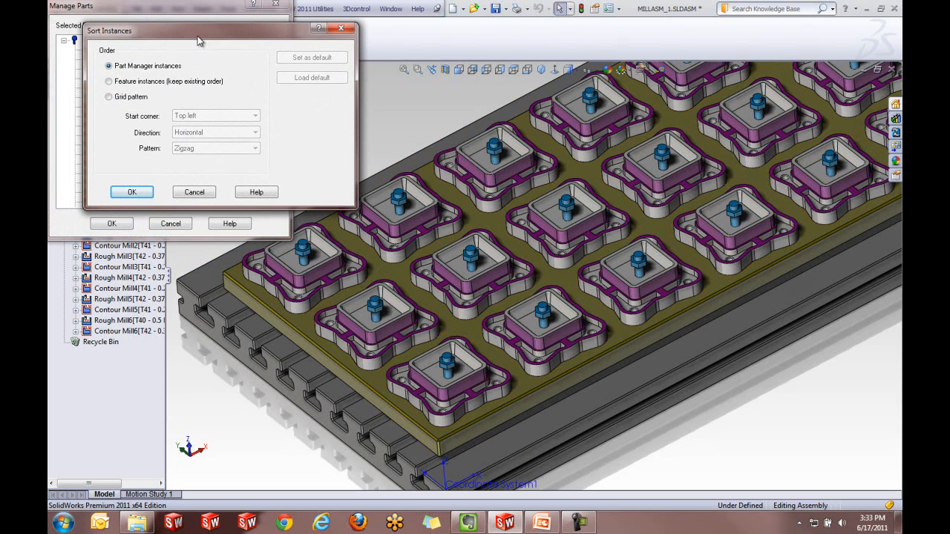
click(107, 97)
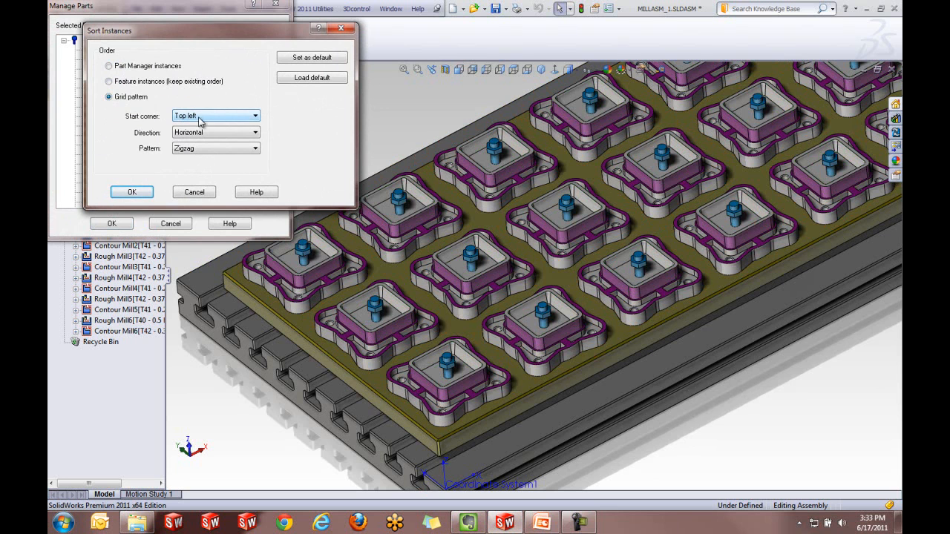
click(131, 191)
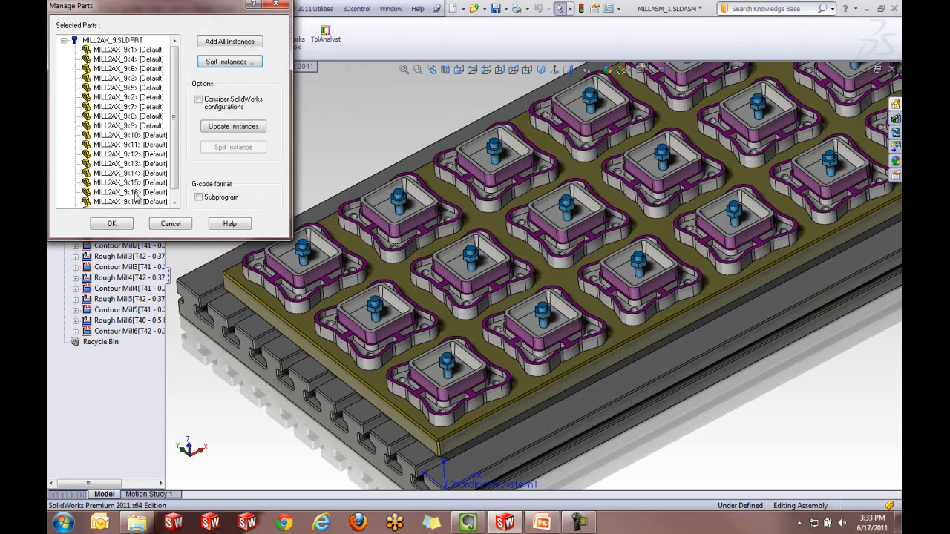
click(121, 223)
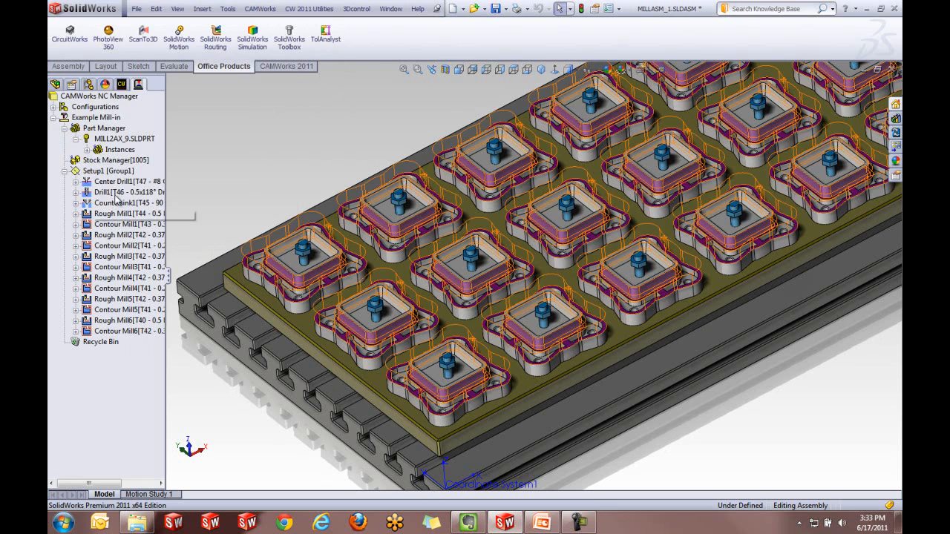
Simulate the Rough Mill6 toolpath again to check the machining order of the sorted part instances
click(121, 322)
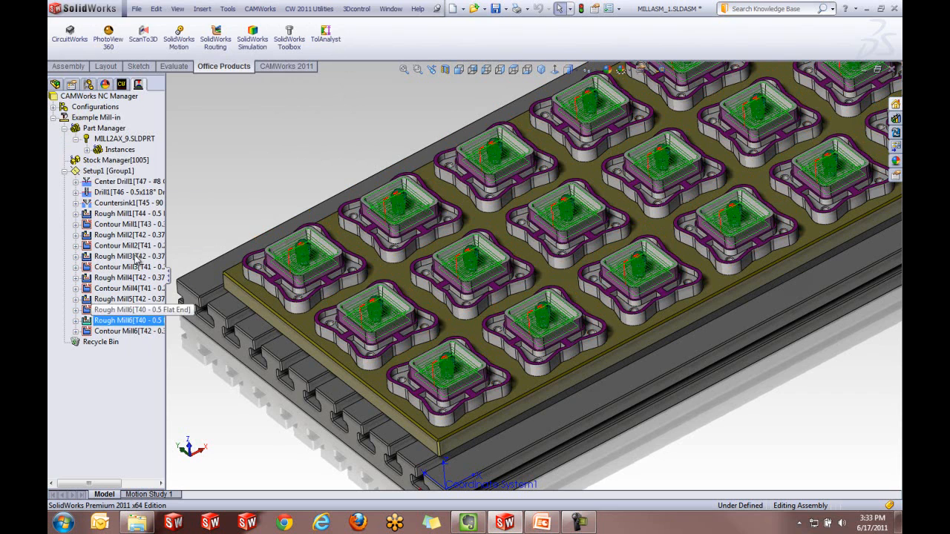
right_click(116, 322)
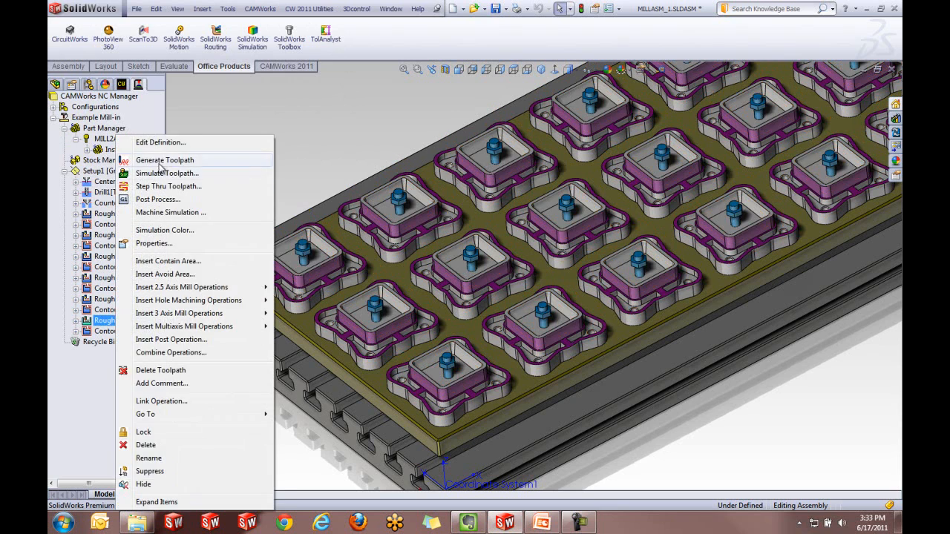
click(160, 174)
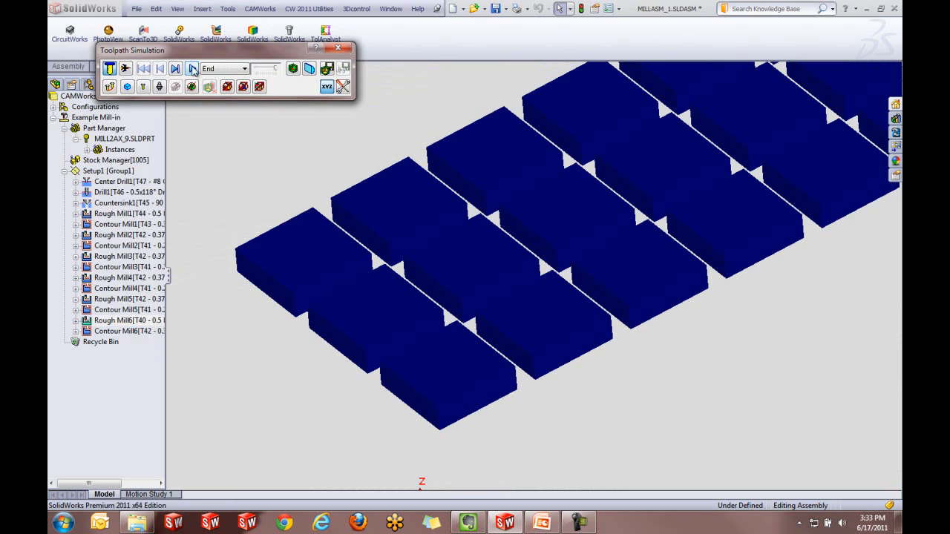
click(192, 69)
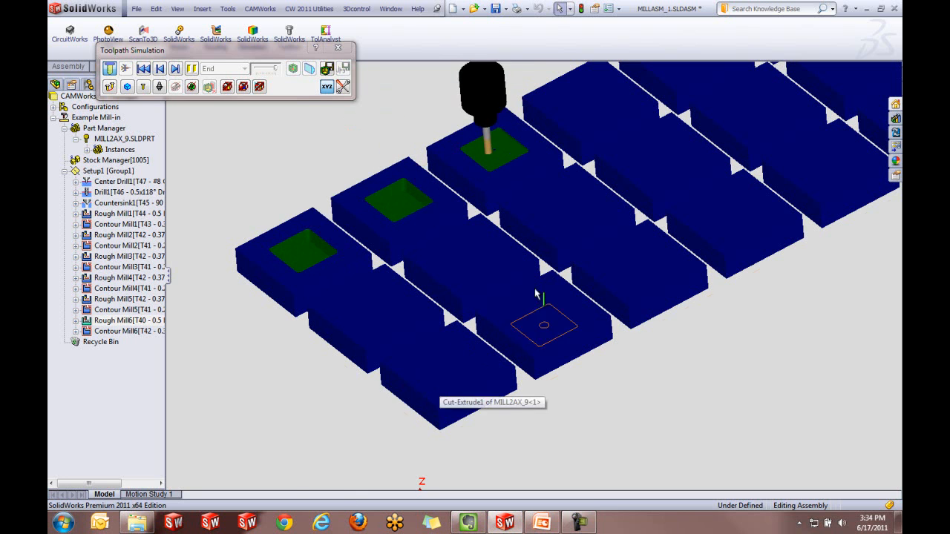
click(338, 48)
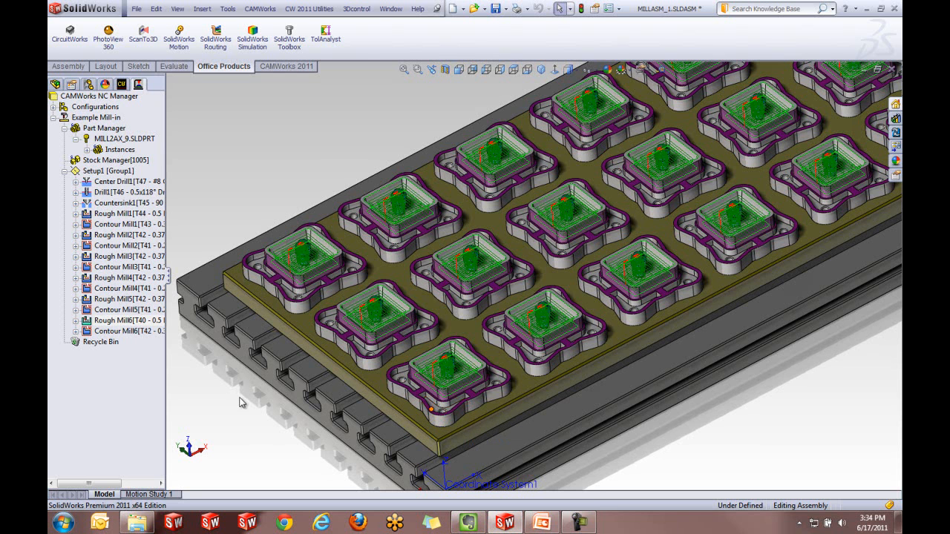
Add all instances of the Bolt component as fixtures in the Setup1 parameters
click(115, 172)
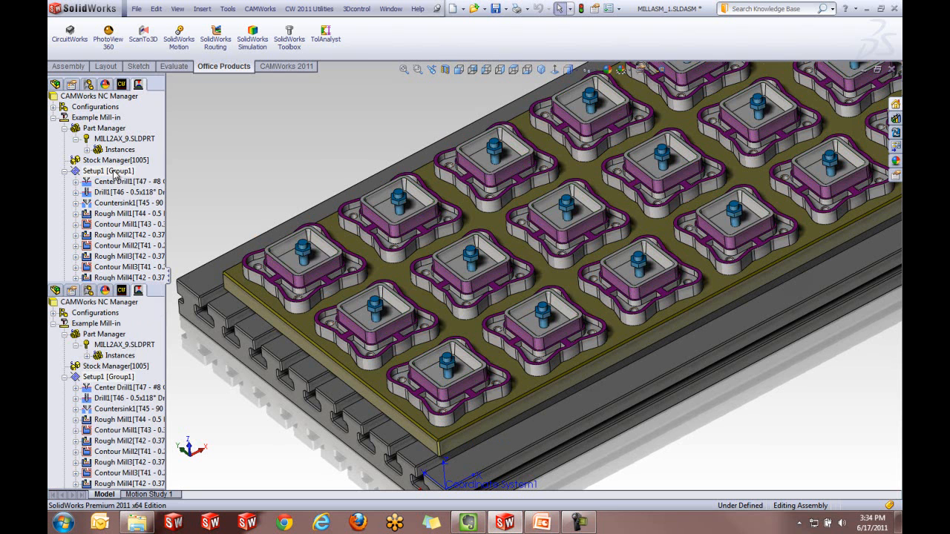
double_click(115, 172)
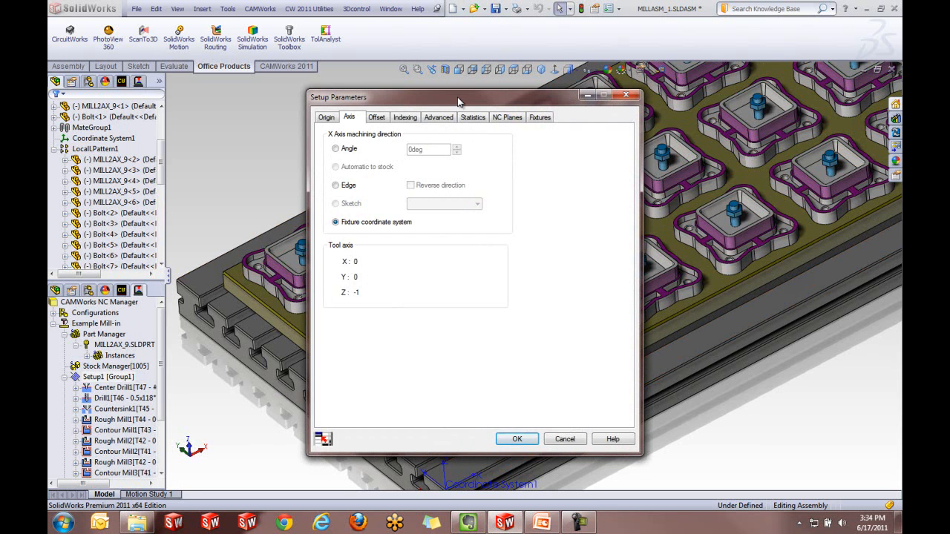
drag(457, 102, 176, 102)
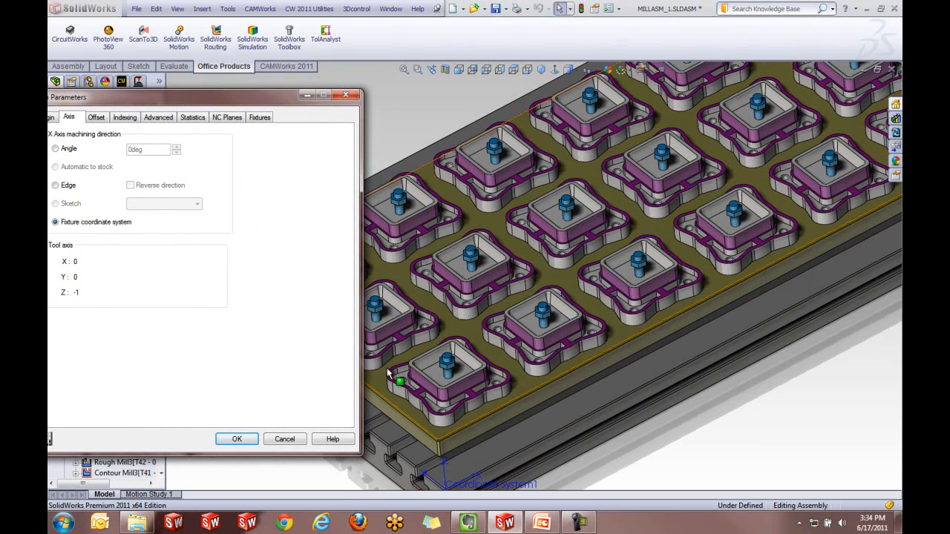
scroll(390, 369, down, 4)
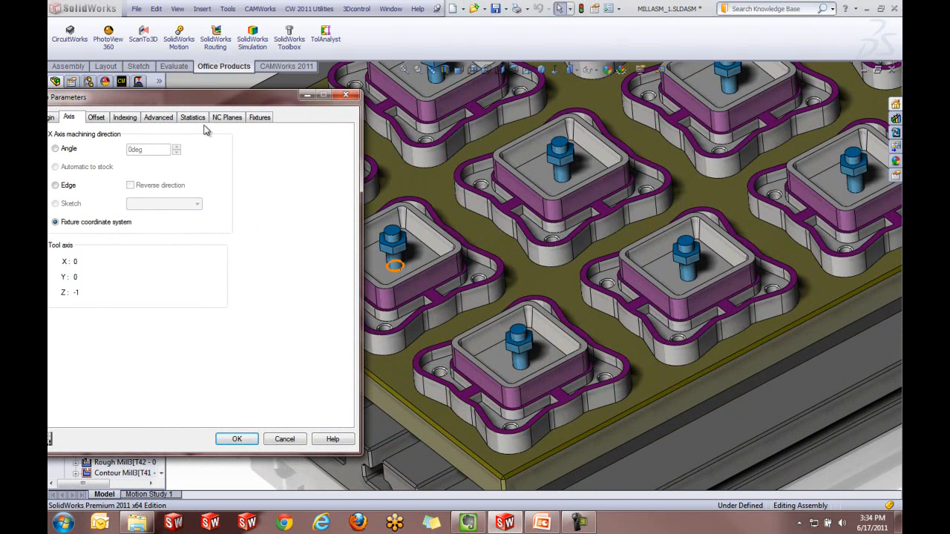
drag(201, 97, 249, 38)
click(307, 57)
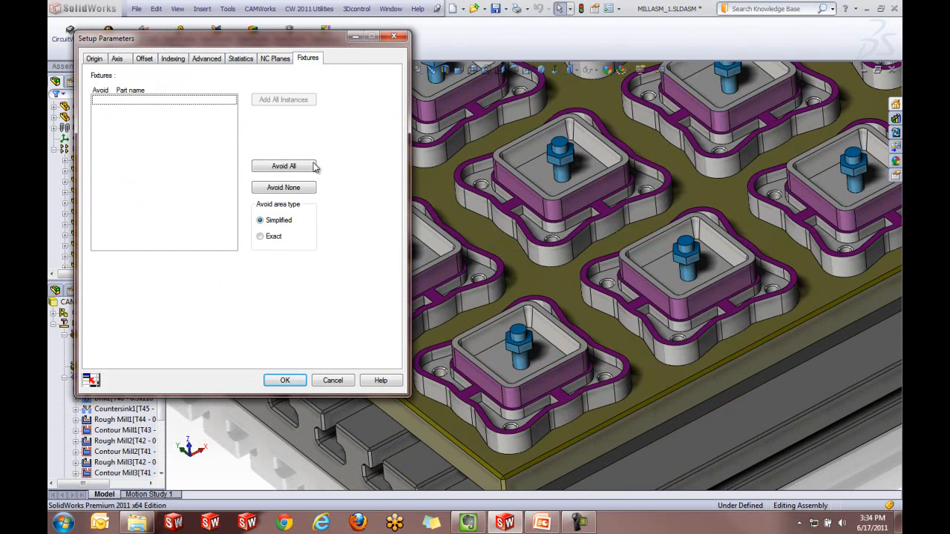
click(517, 365)
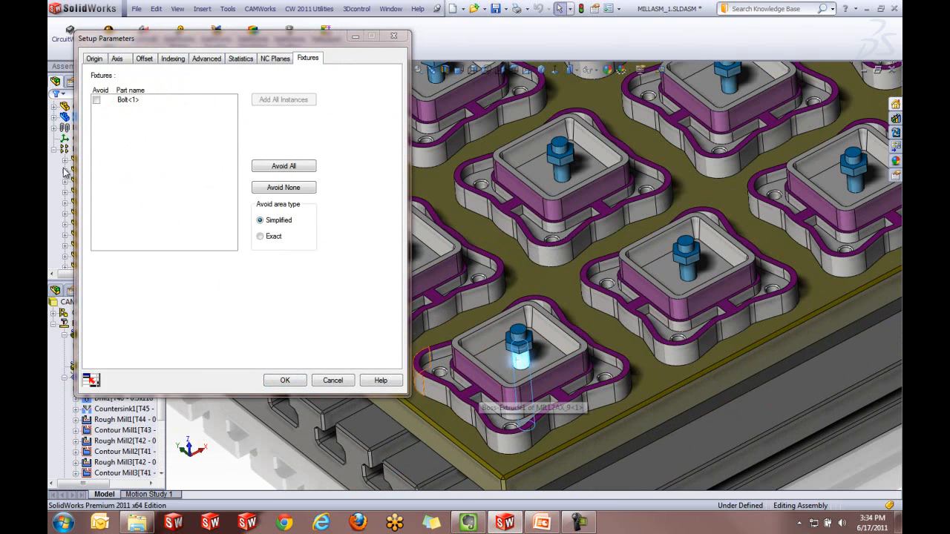
click(128, 101)
click(294, 101)
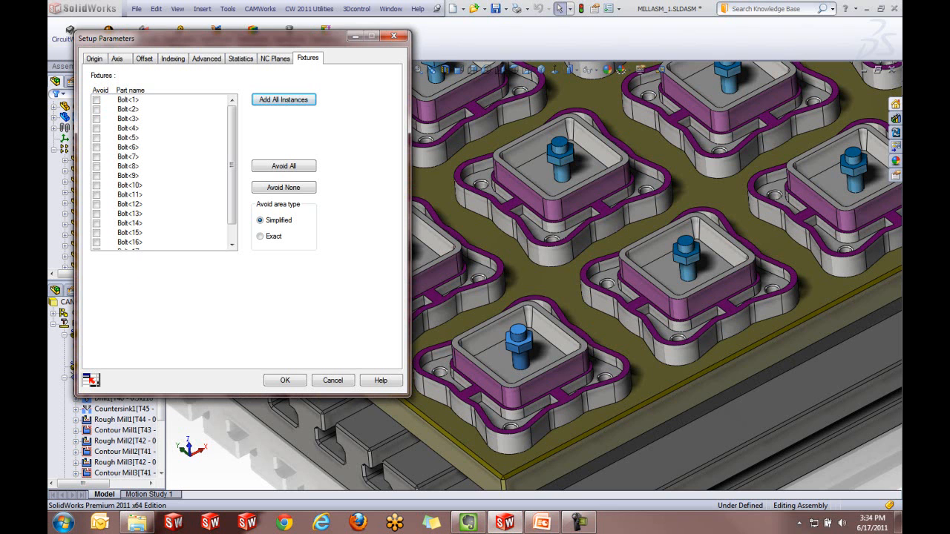
Set all the bolt fixtures as avoided using simplified avoid areas and regenerate Setup1's toolpaths
click(298, 170)
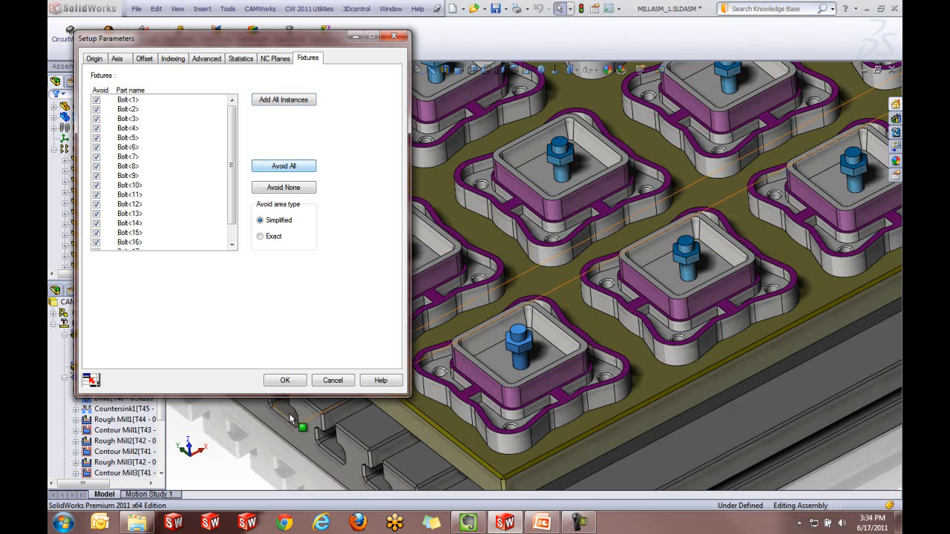
click(286, 380)
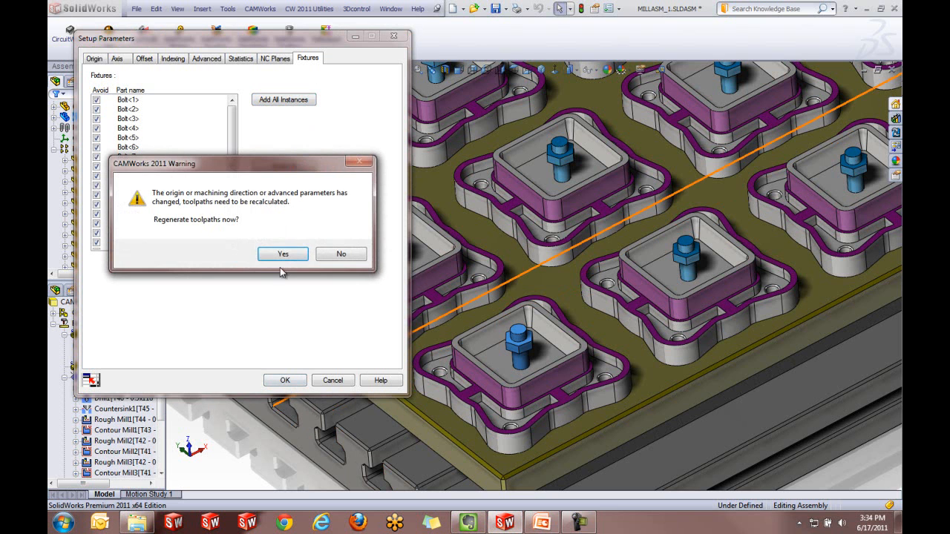
click(283, 254)
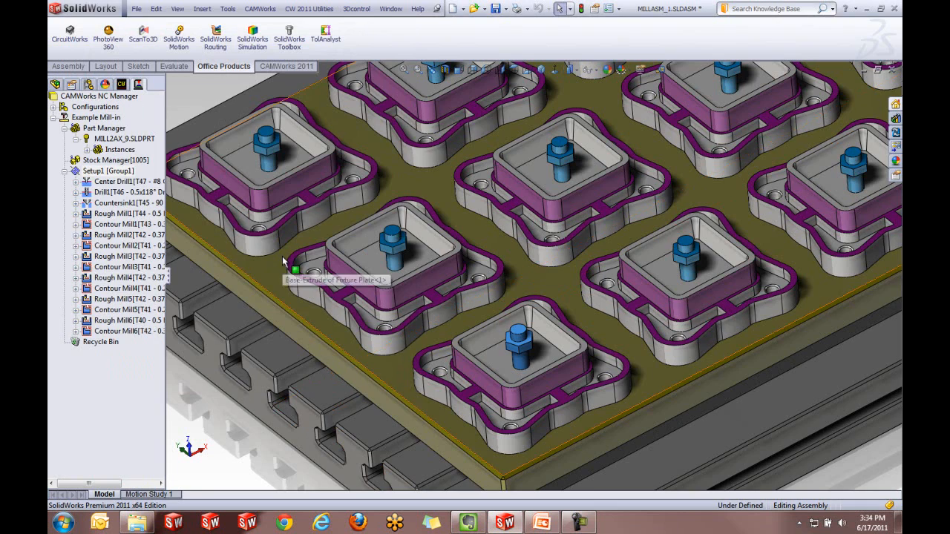
Simulate the regenerated Rough Mill6 toolpath and examine how the tool clears the pockets around the bolts
scroll(284, 261, up, 5)
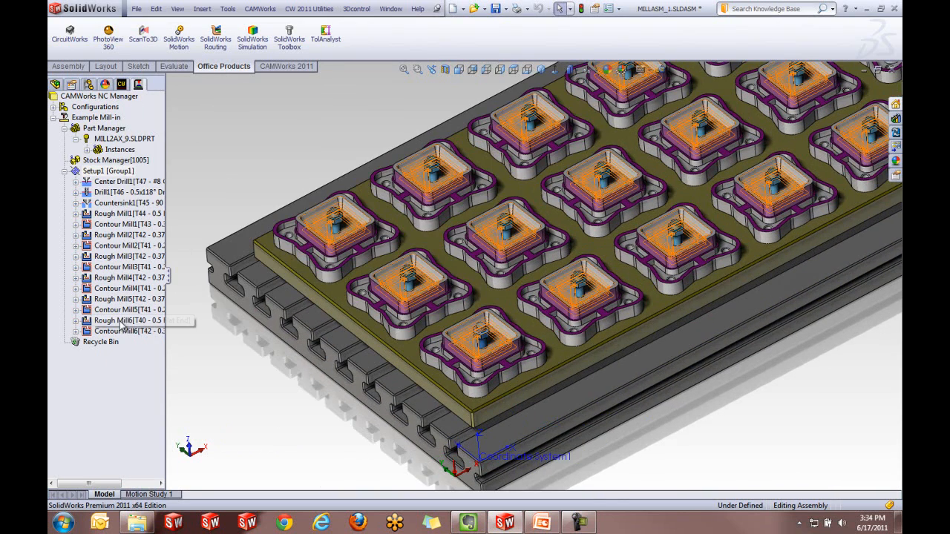
right_click(122, 325)
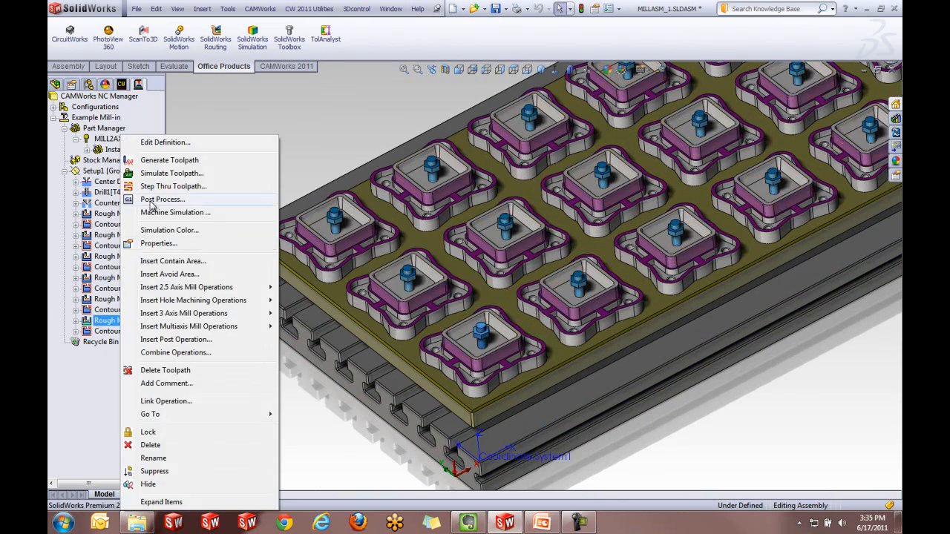
click(156, 173)
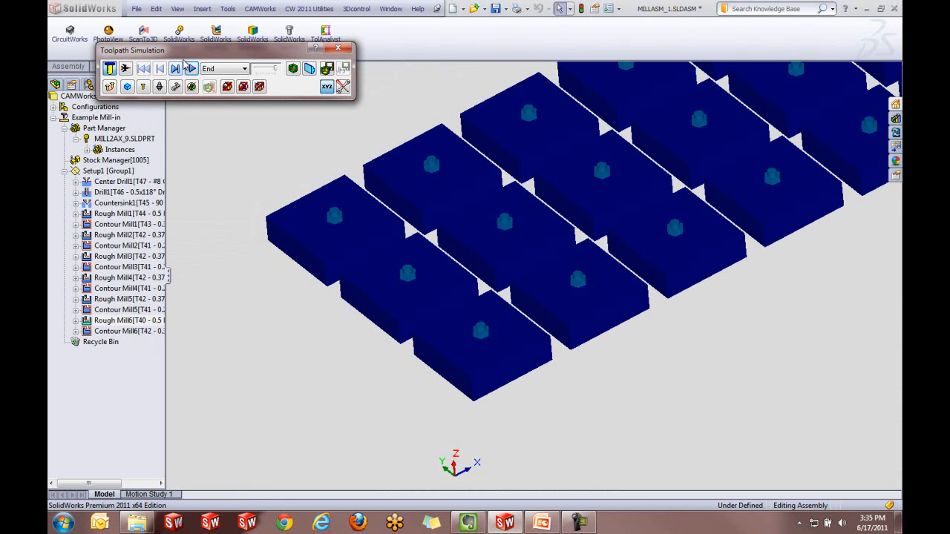
click(192, 68)
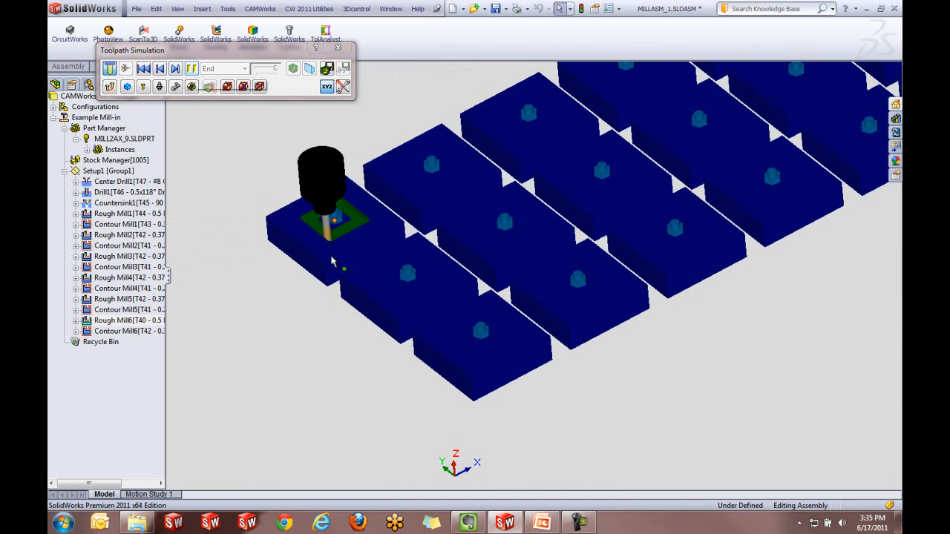
scroll(339, 269, down, 5)
scroll(397, 283, up, 5)
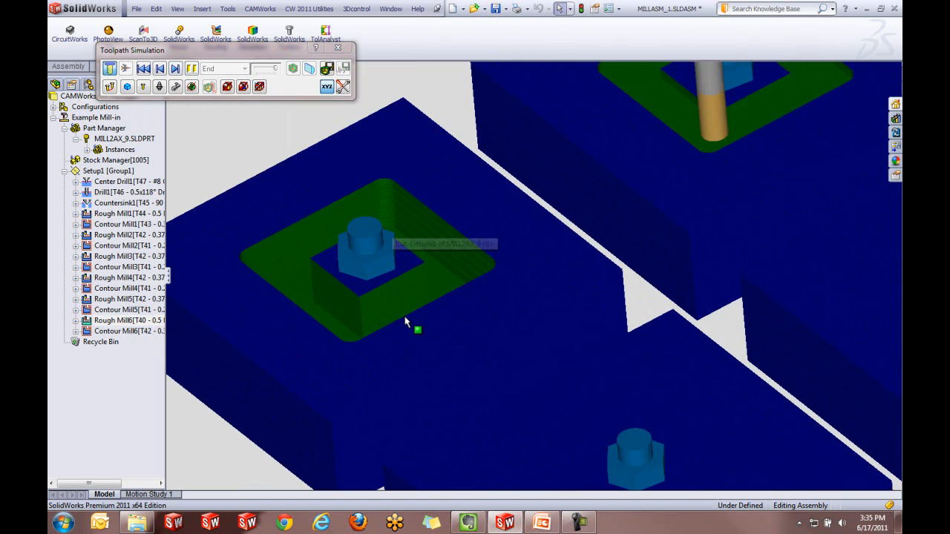
scroll(397, 342, up, 5)
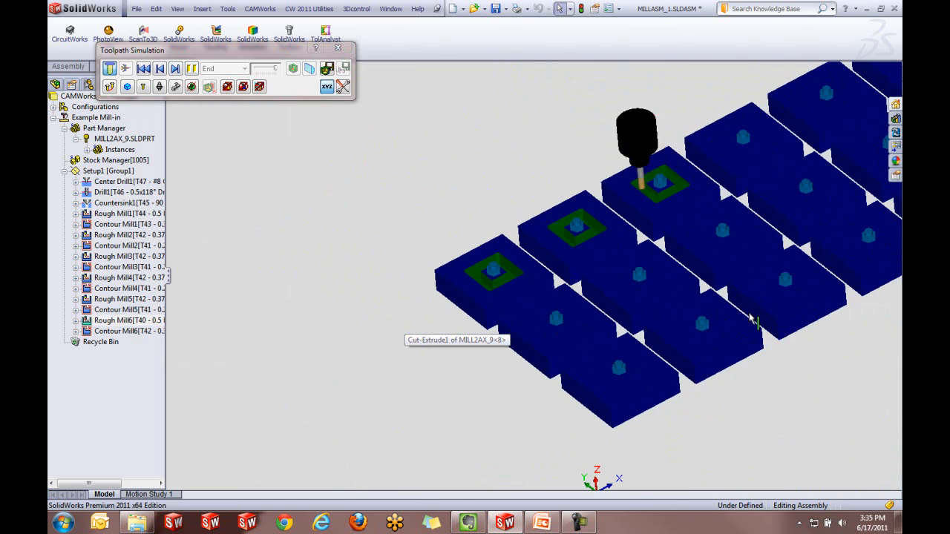
scroll(734, 295, down, 3)
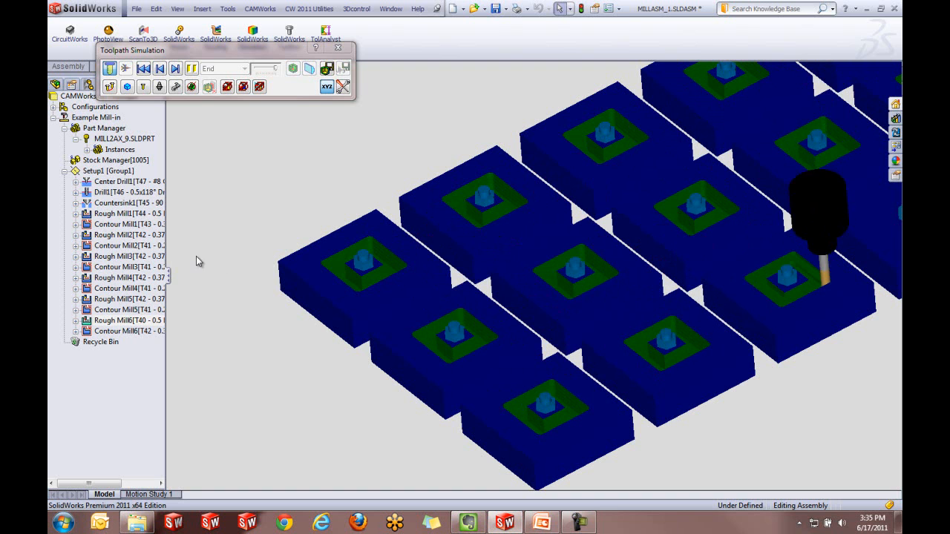
Rewind the Rough Mill6 simulation and set all three collision settings to Pause on Collision
click(143, 69)
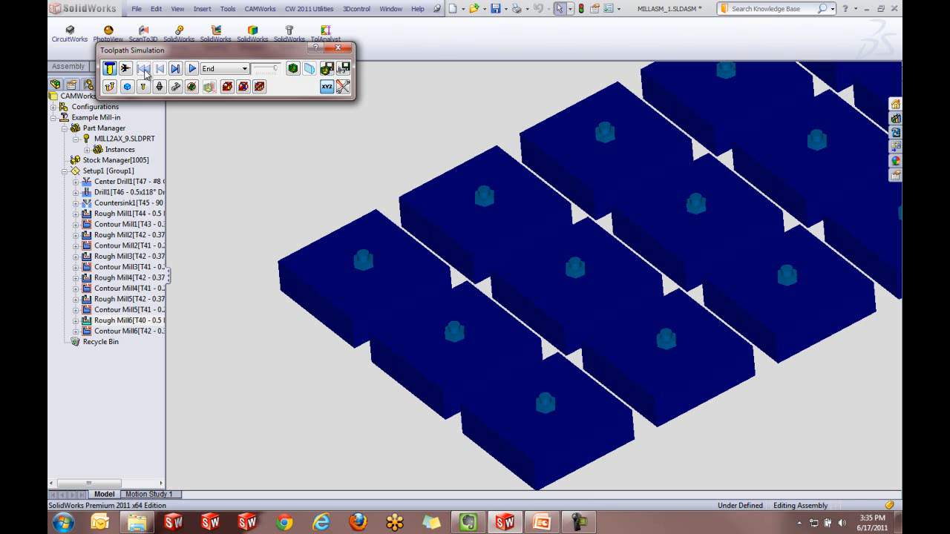
click(230, 88)
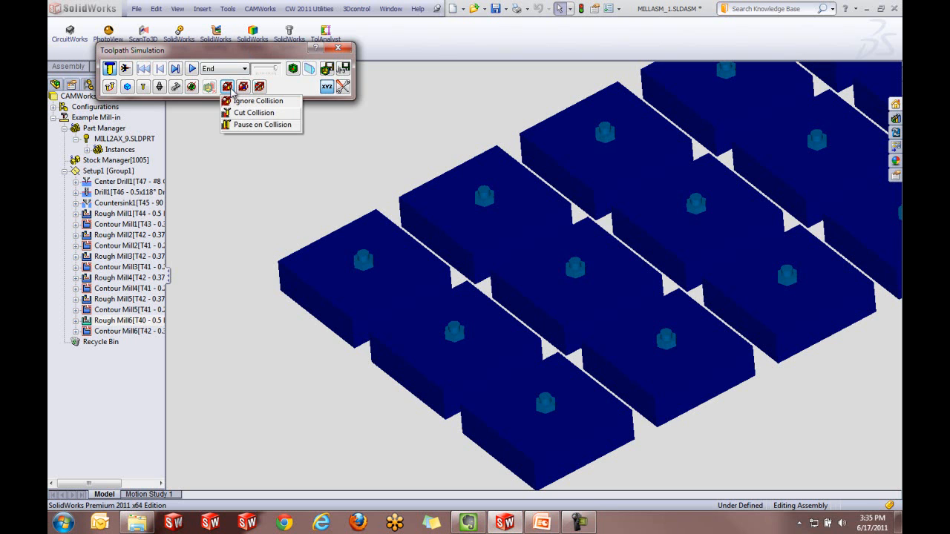
click(246, 124)
click(243, 87)
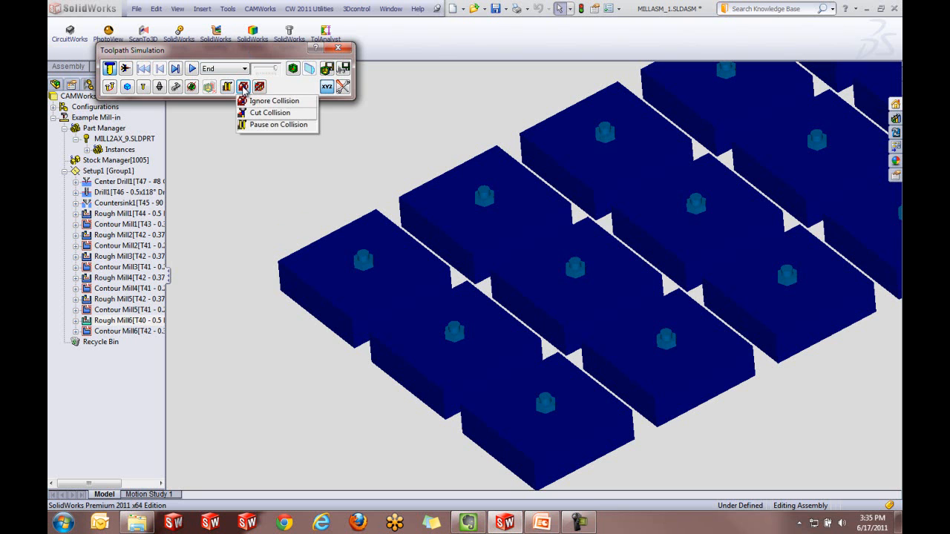
click(254, 125)
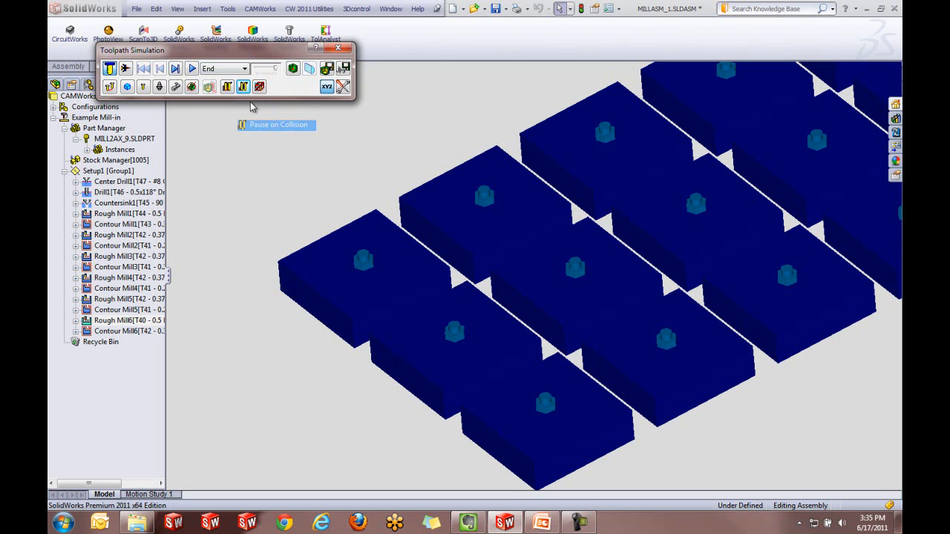
click(259, 87)
click(259, 125)
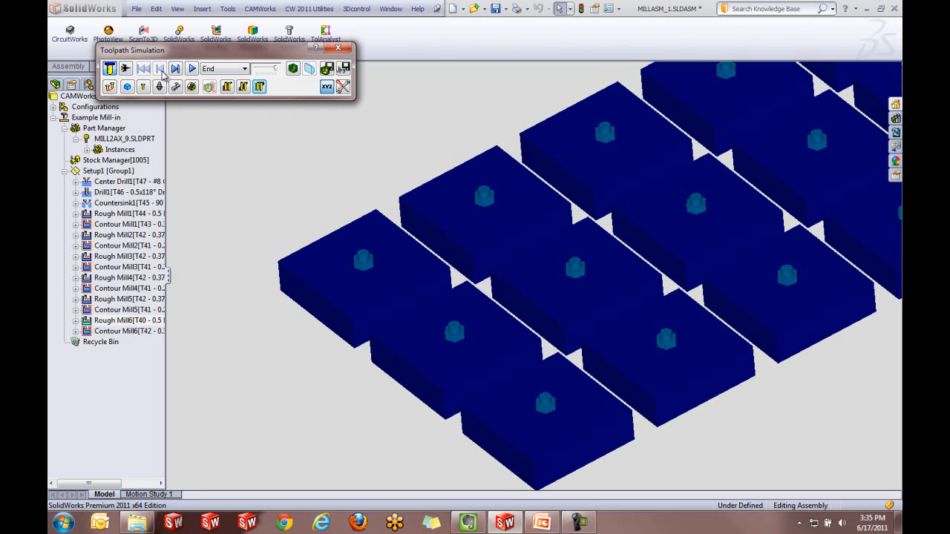
Run the Rough Mill6 simulation with collision pausing, continue past each stop and close the simulation
click(191, 69)
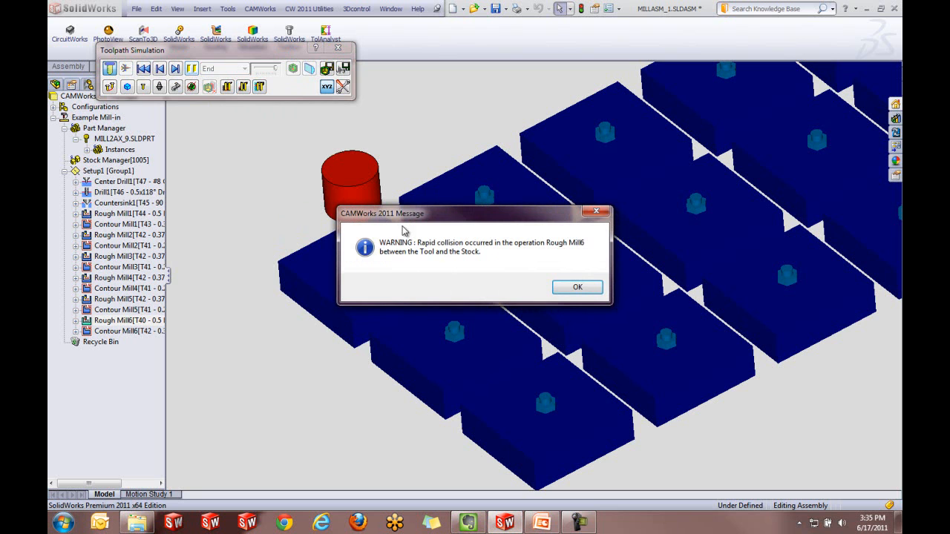
click(577, 288)
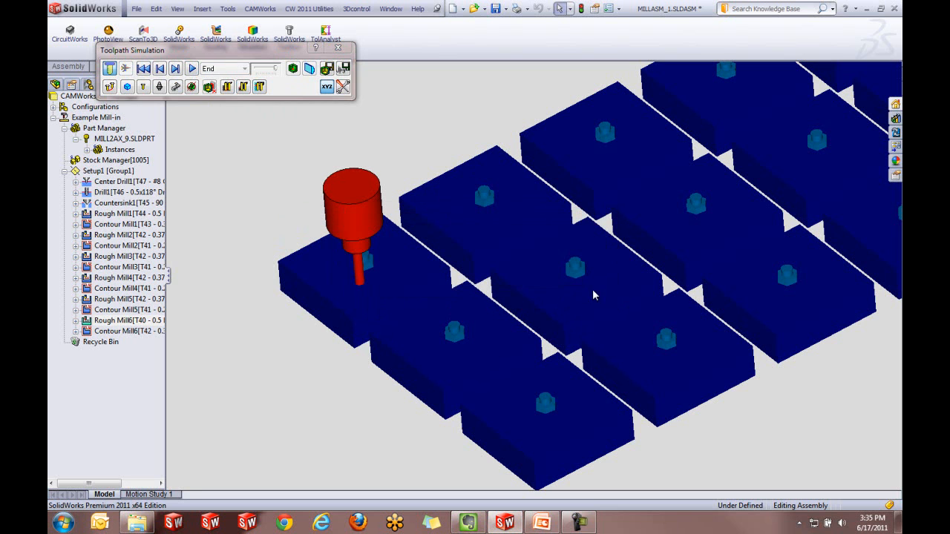
click(191, 69)
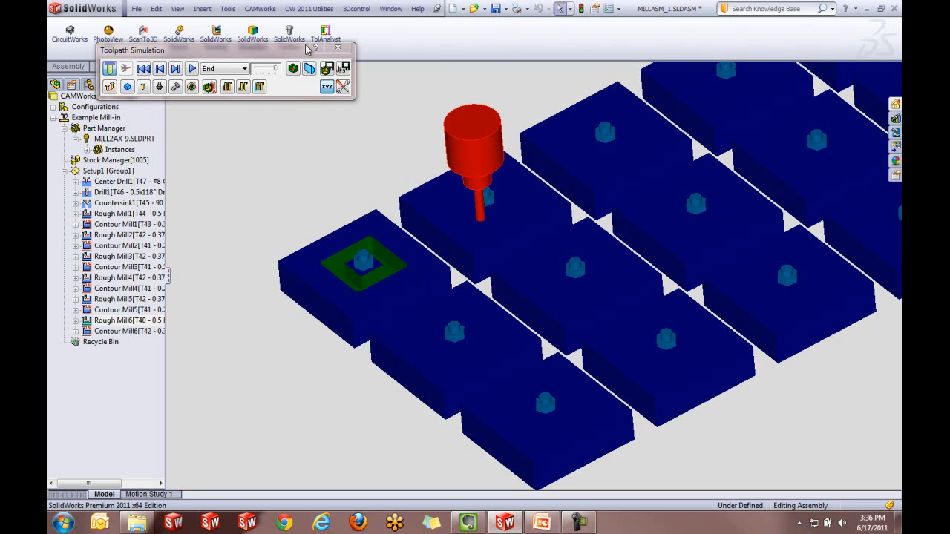
click(343, 50)
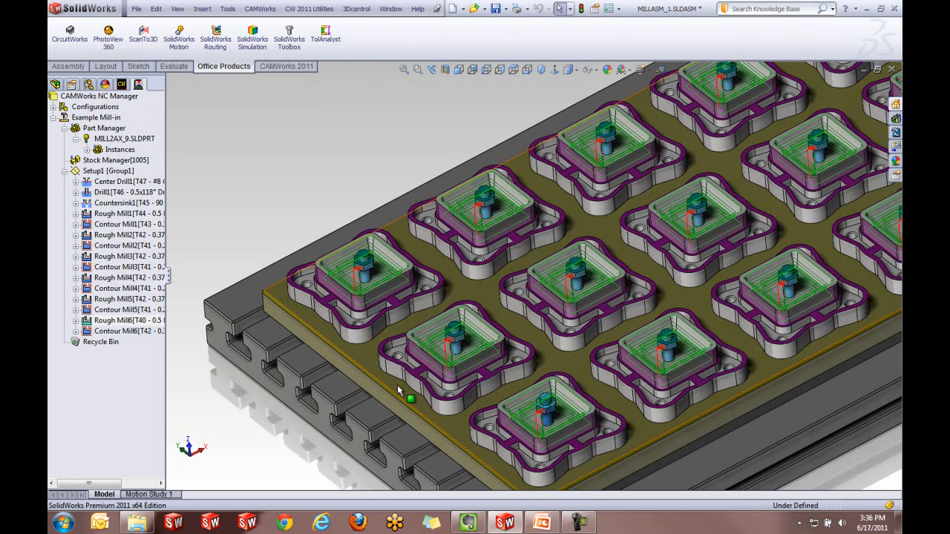
click(545, 524)
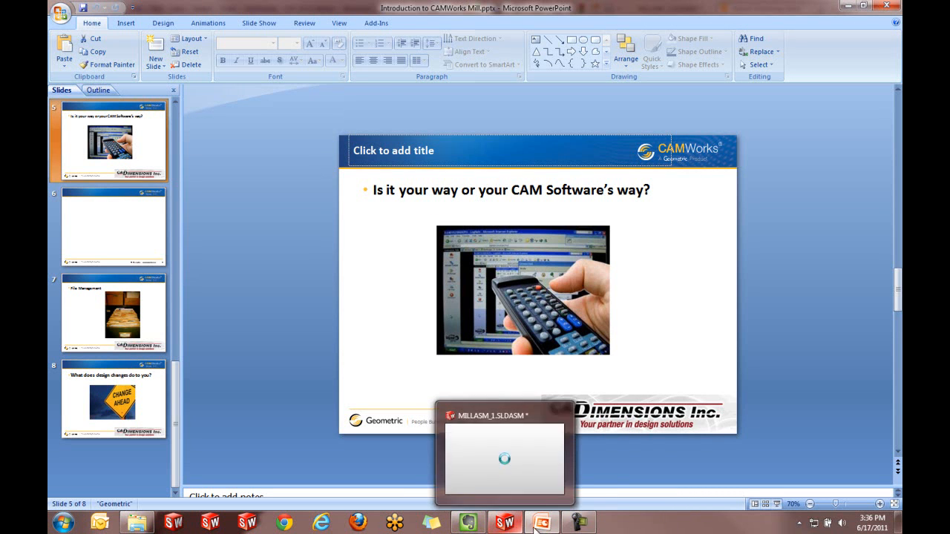
mouse_move(522, 530)
click(510, 449)
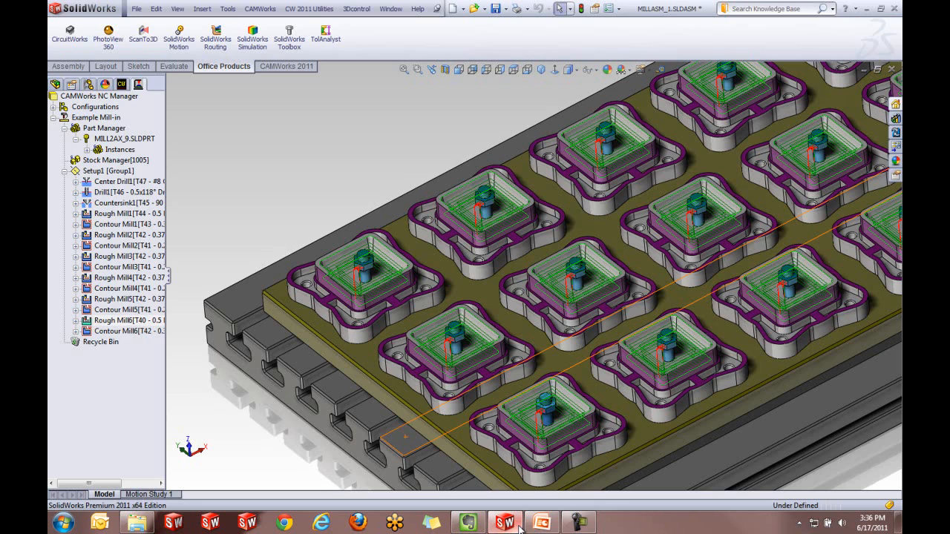
middle_drag(504, 393, 506, 389)
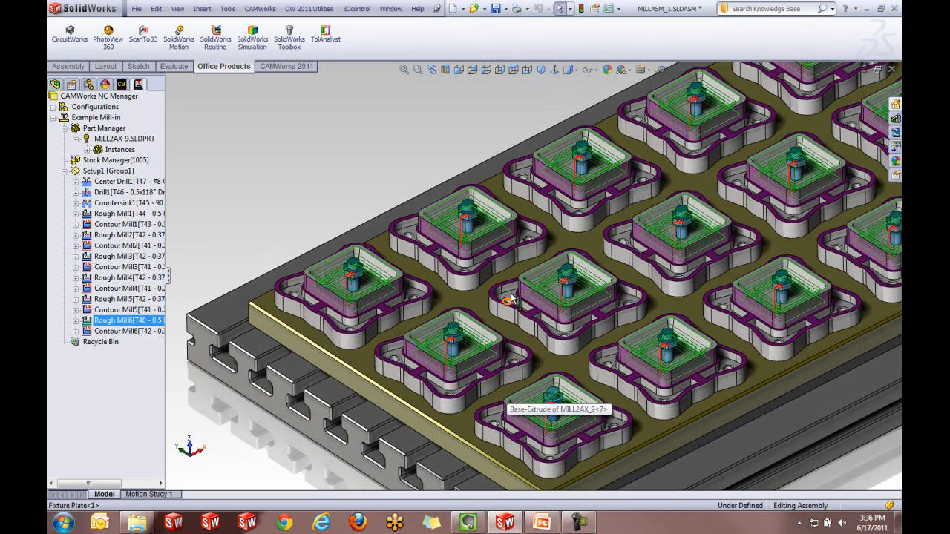
Review Setup1's machinable features in the feature tree and return to its operation tree
click(283, 66)
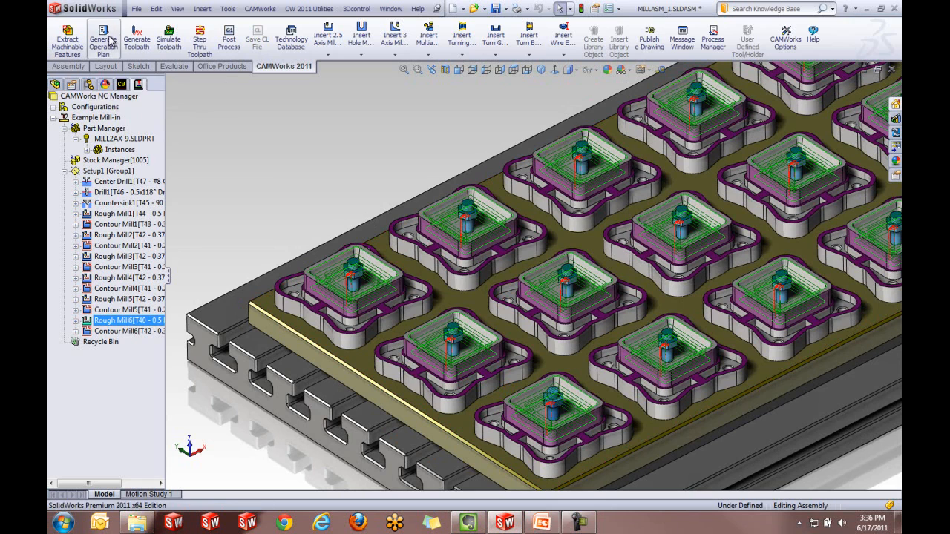
click(121, 85)
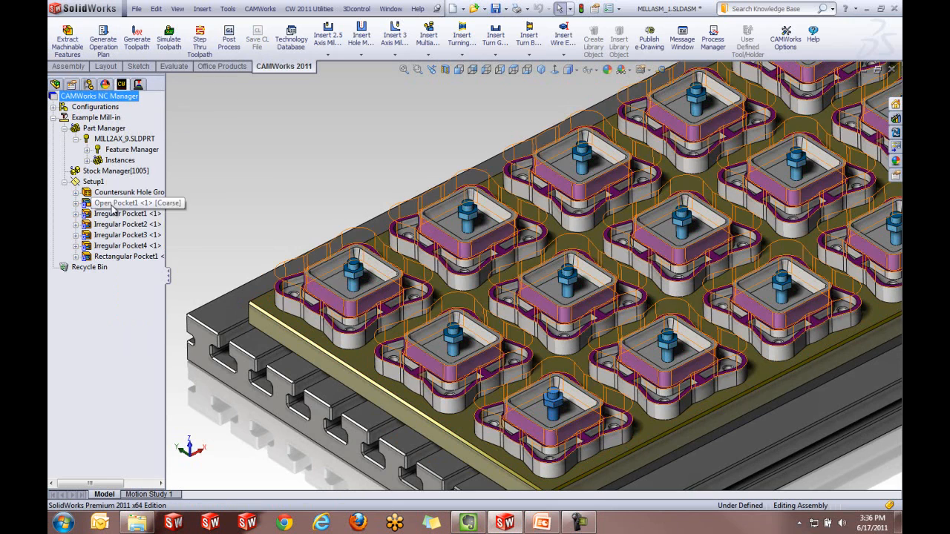
click(138, 88)
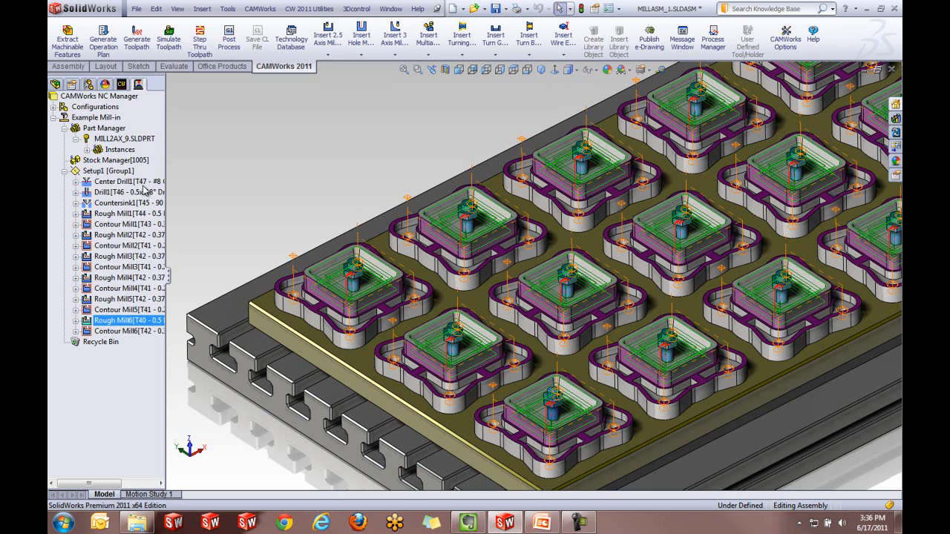
Open the Rough Mill6 operation parameters and review its mill tool and the tool crib
right_click(130, 327)
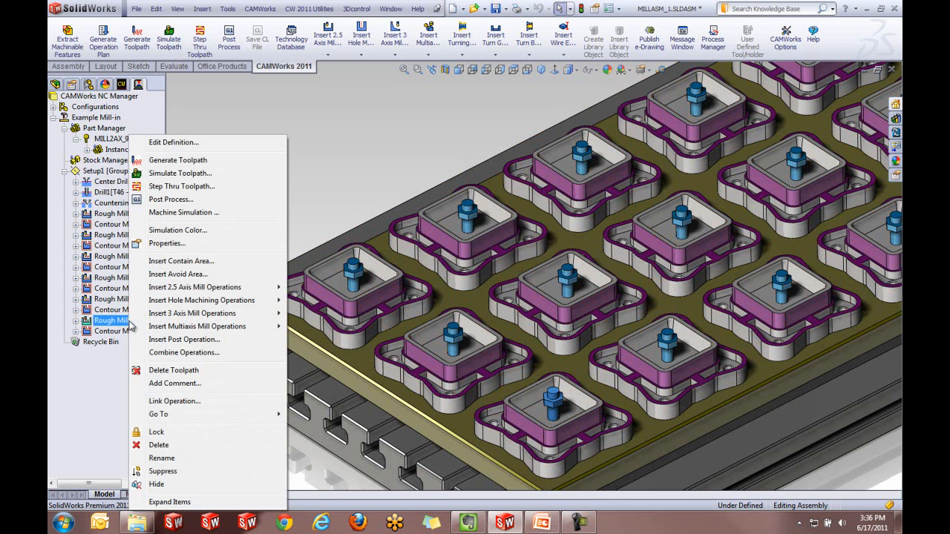
click(182, 142)
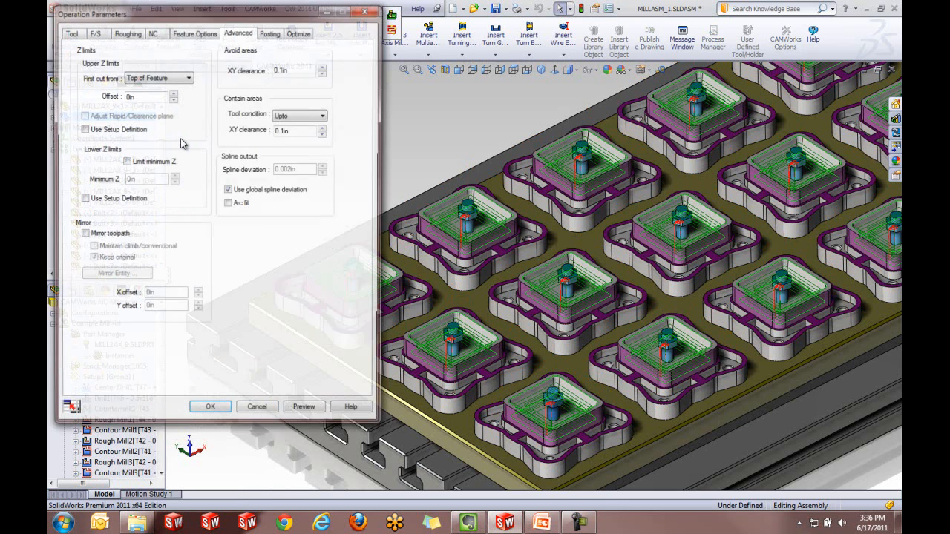
click(71, 32)
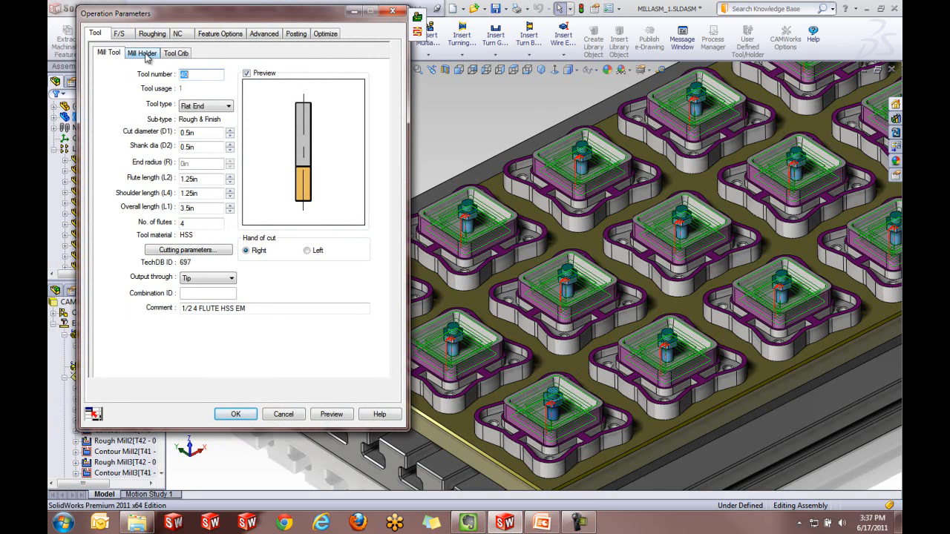
click(183, 57)
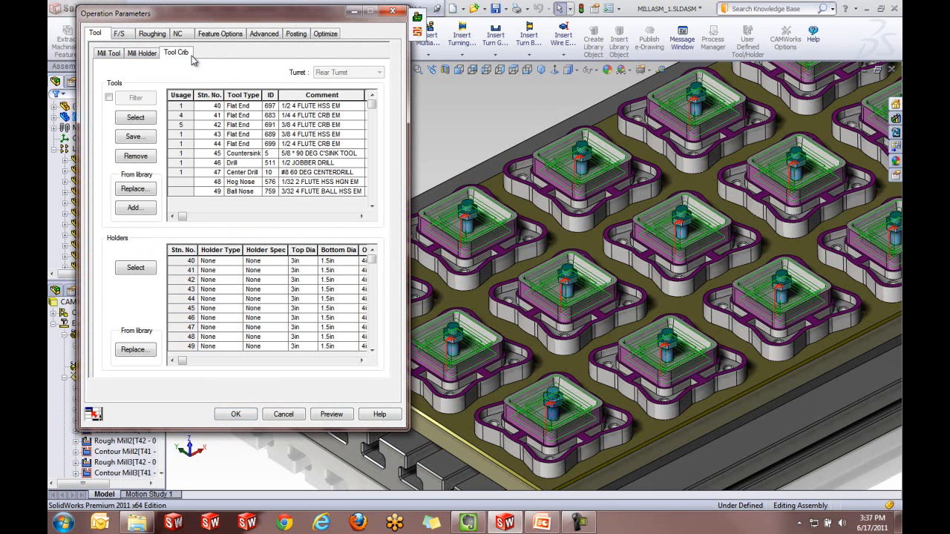
Browse the tool library for Flat End tools filtered by diameter, without adding one to the tool crib
click(146, 209)
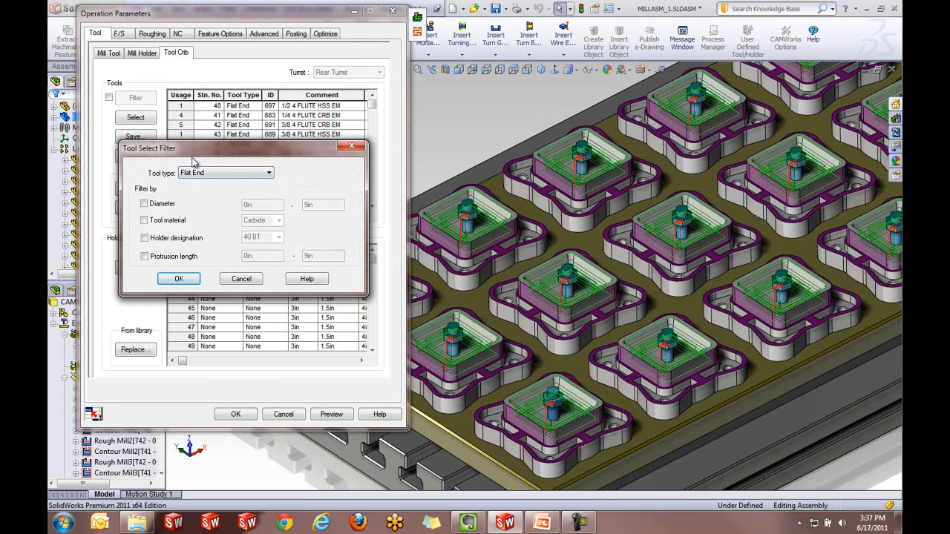
click(144, 204)
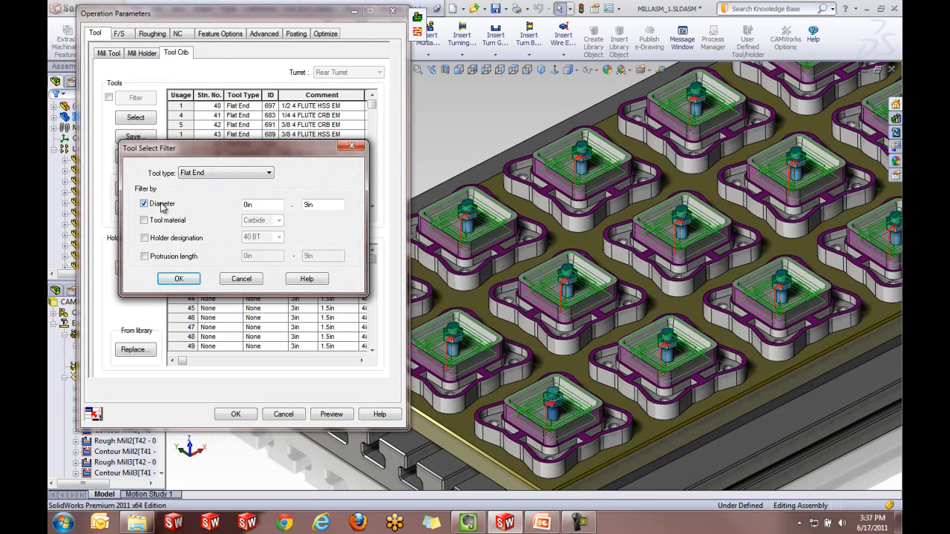
click(201, 178)
click(200, 178)
click(178, 279)
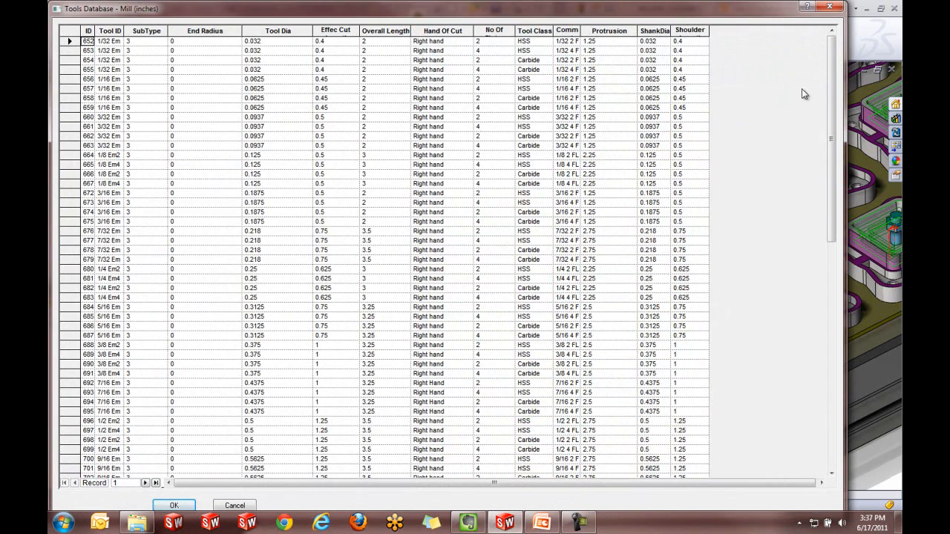
drag(831, 72, 839, 310)
scroll(343, 325, up, 6)
scroll(343, 324, up, 12)
click(829, 7)
click(243, 278)
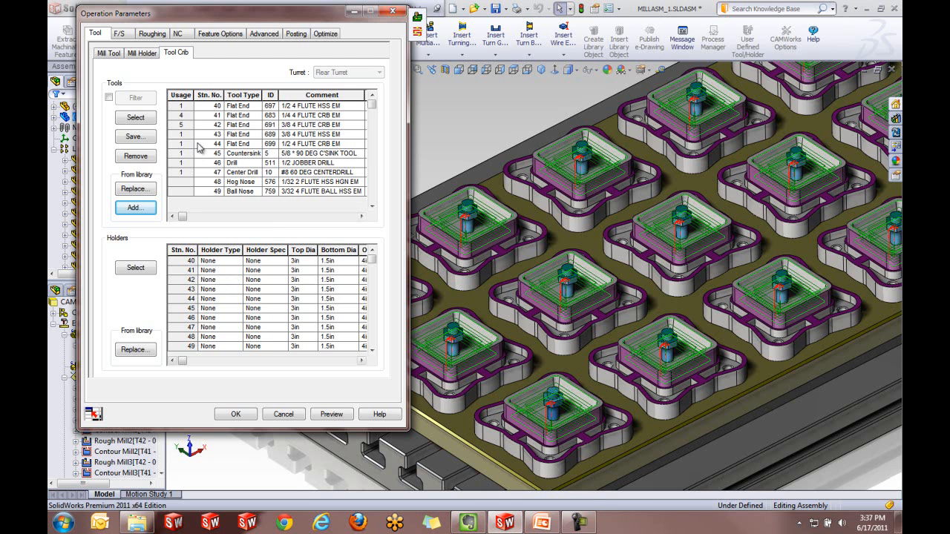
Review Rough Mill6's roughing settings, available pocketing patterns and feature entry and retract options
click(153, 36)
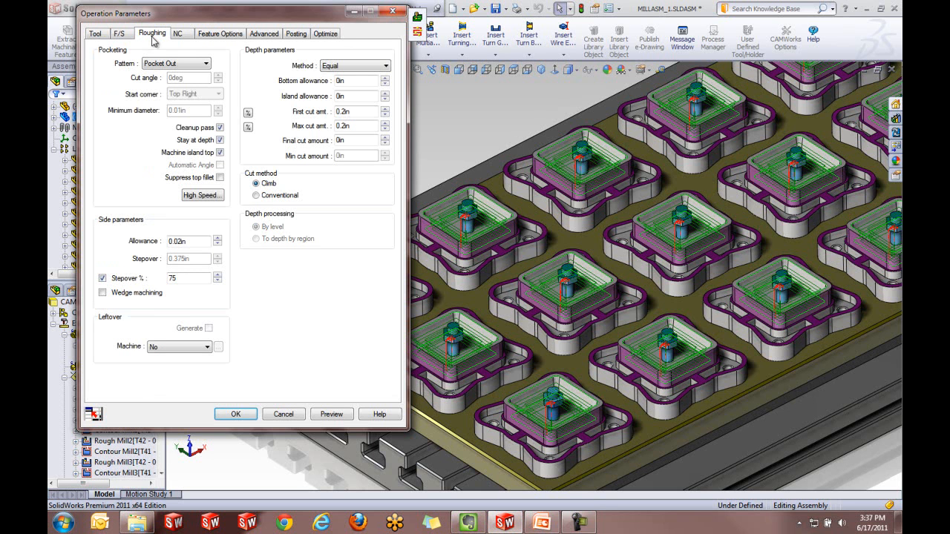
click(165, 65)
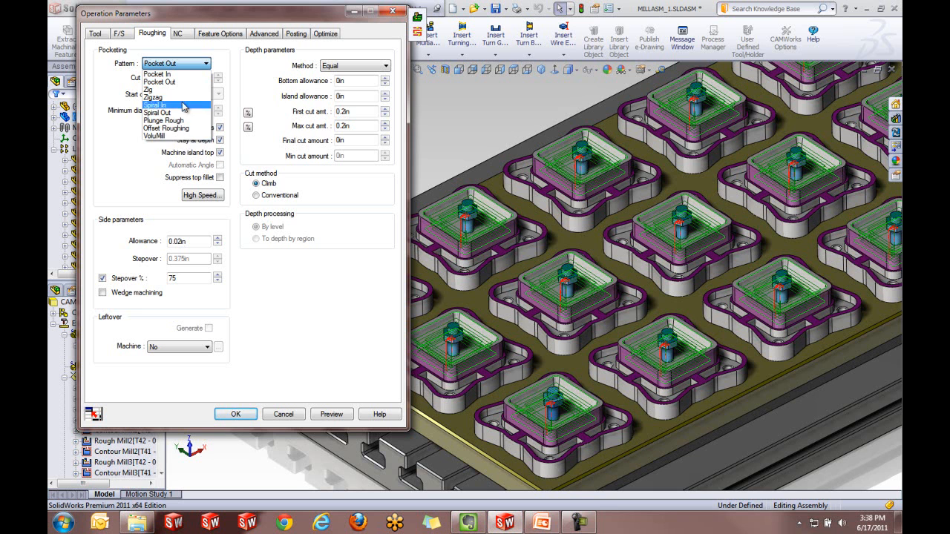
click(214, 46)
click(213, 34)
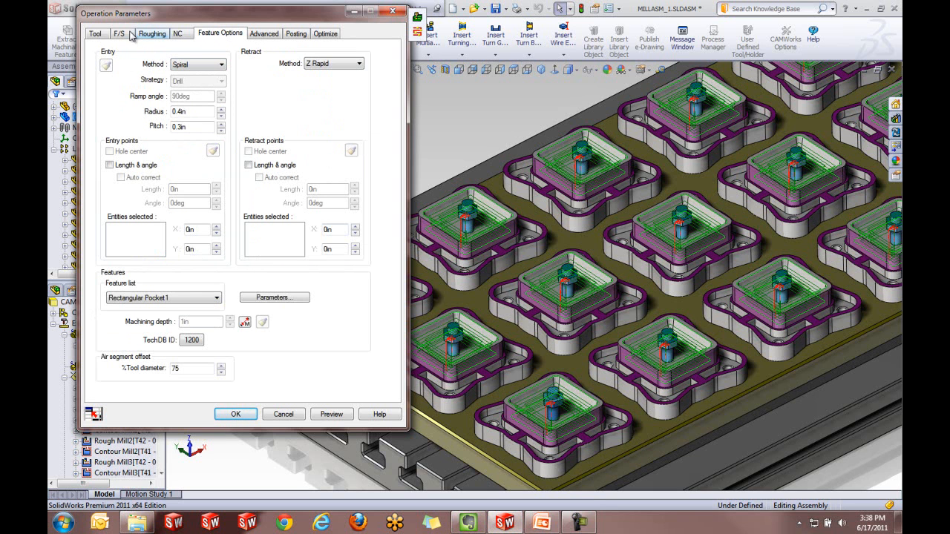
Examine the cut diameter and other dimensions of Rough Mill6's mill tool
click(106, 33)
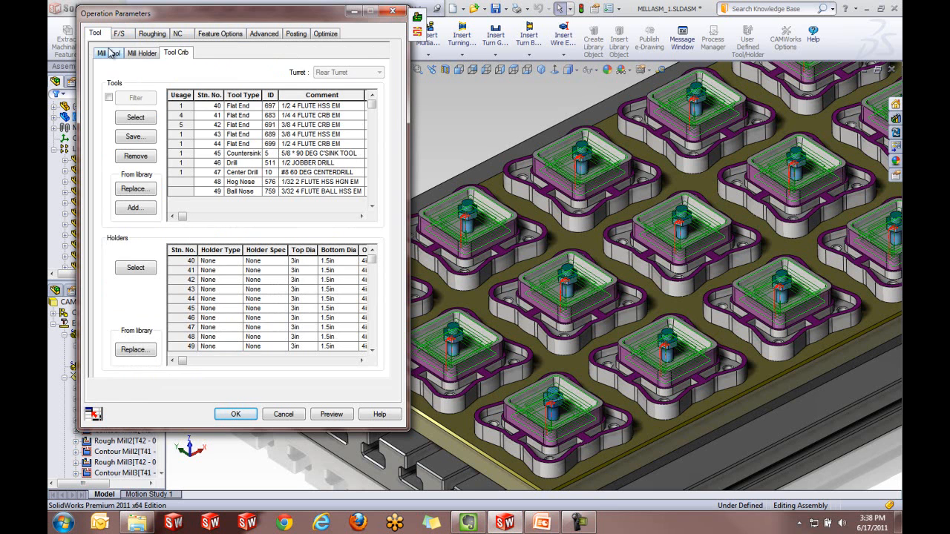
click(109, 54)
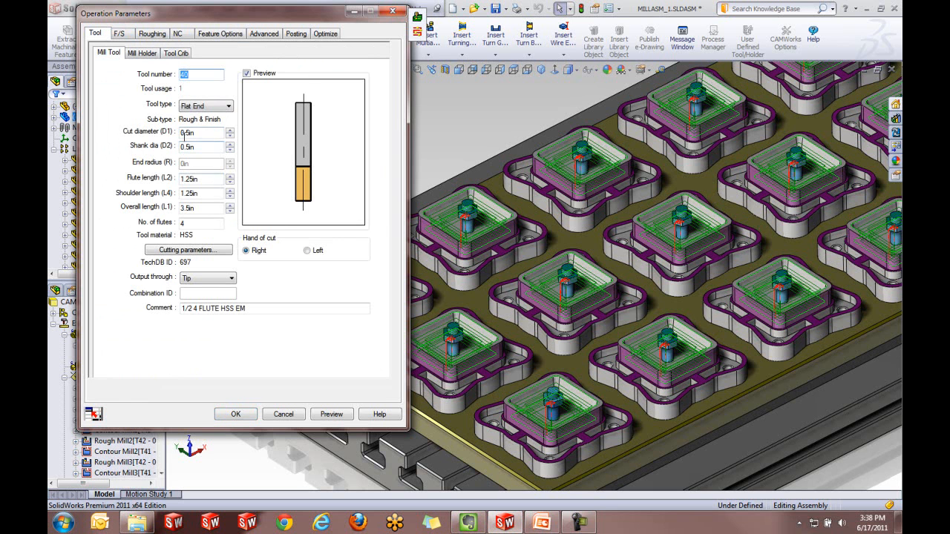
click(184, 134)
Open the Technology Database record linked to Rectangular Pocket1, review its feature conditions and operations, and close the record
click(223, 34)
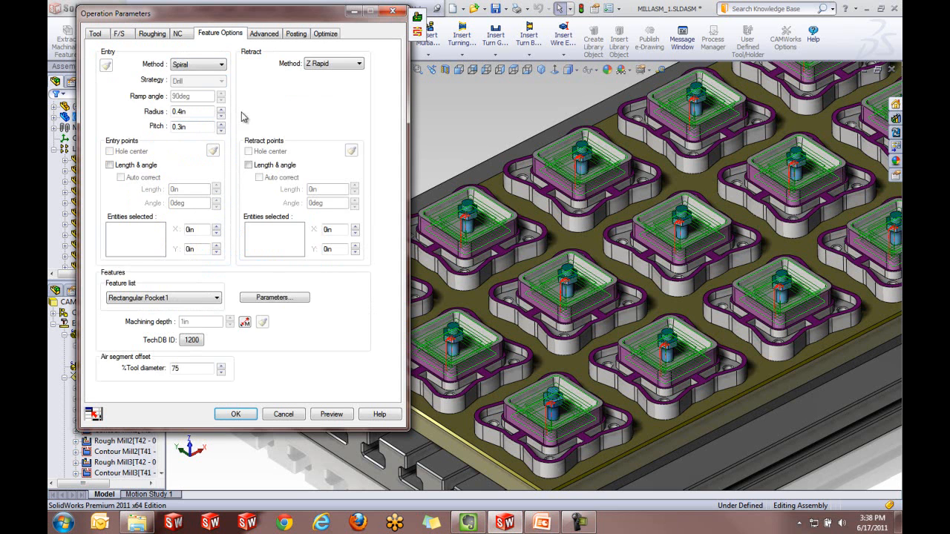
click(195, 340)
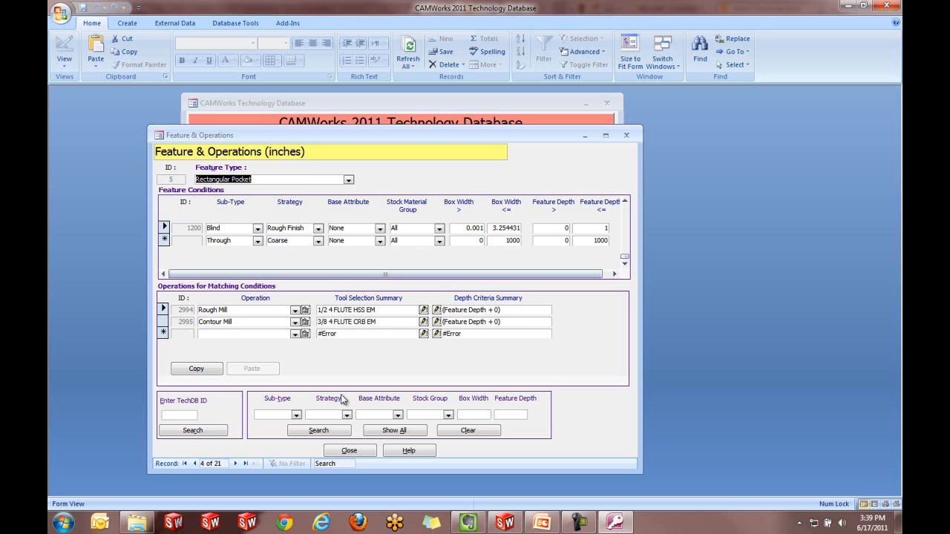
click(349, 450)
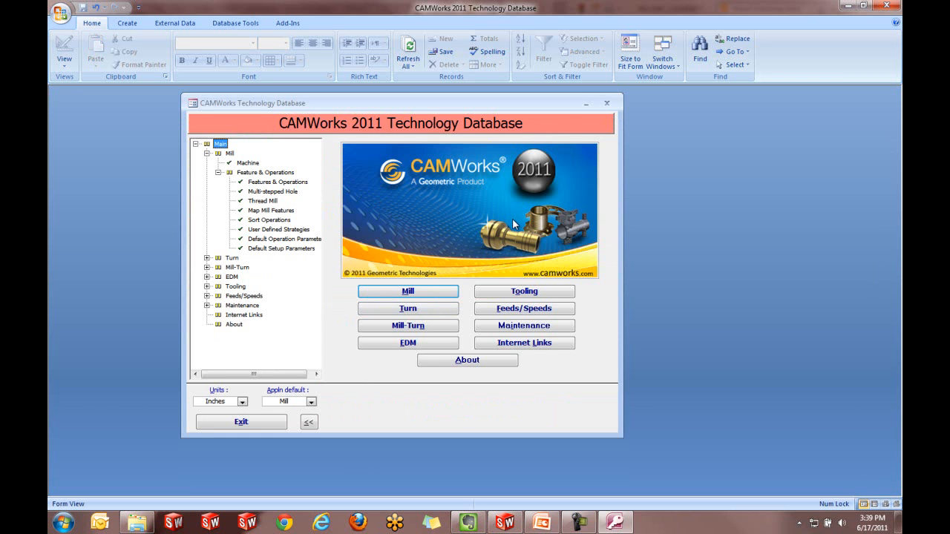
Browse the Form Cutters and Threading categories of the Technology Database's tooling section
click(529, 293)
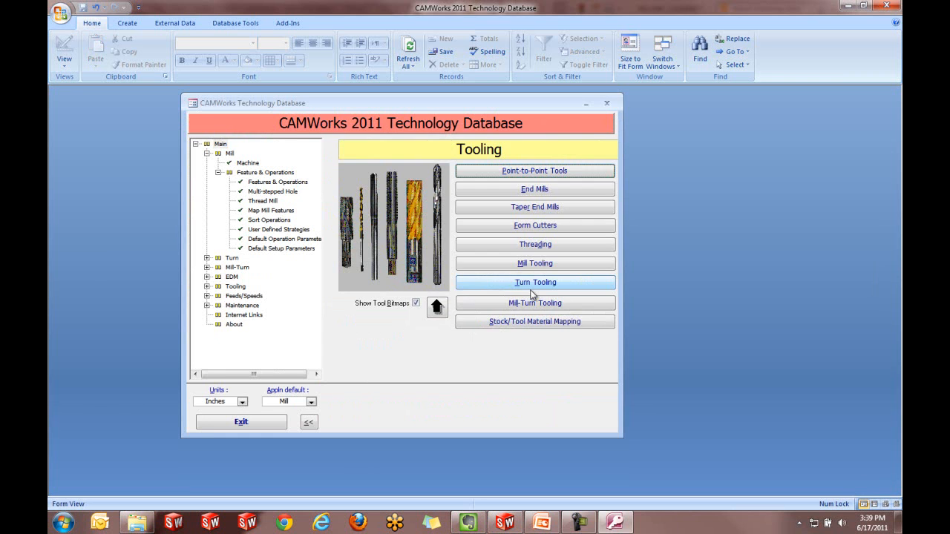
click(550, 230)
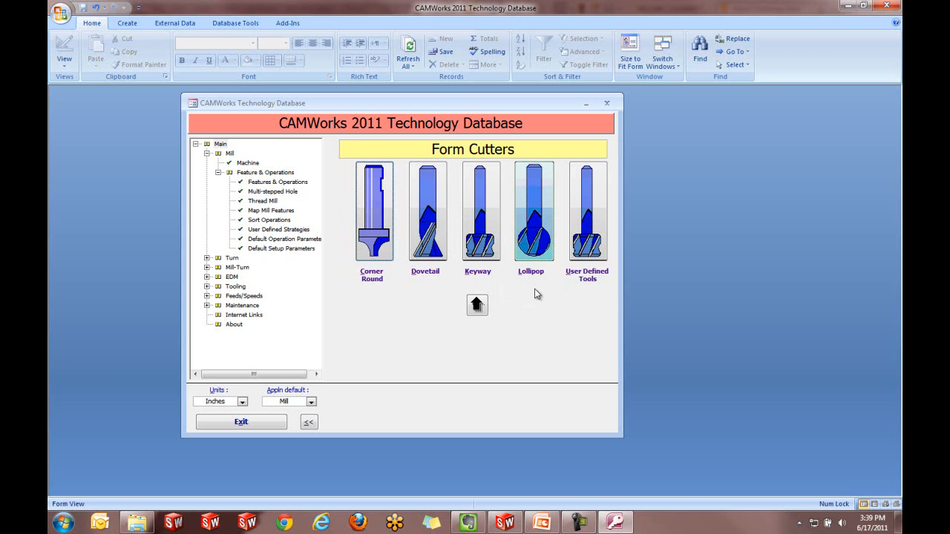
click(477, 304)
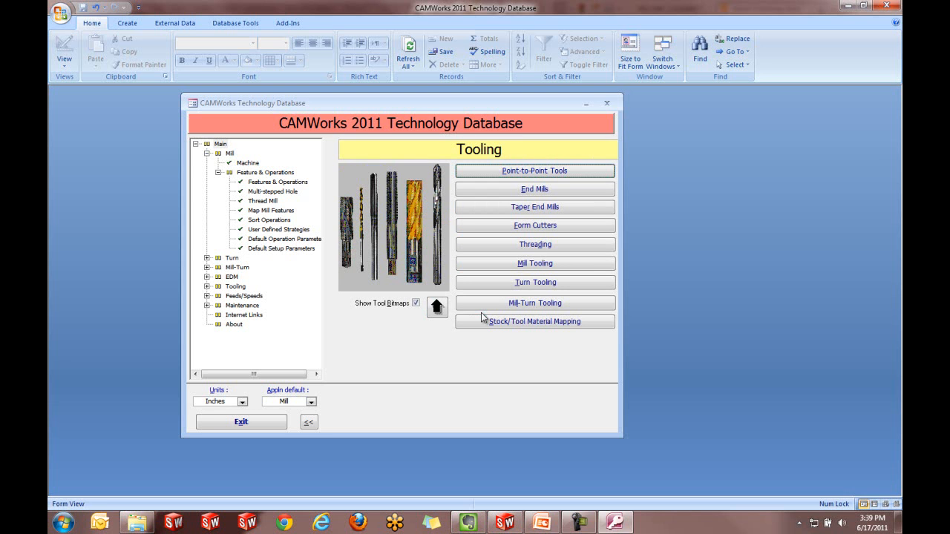
click(568, 246)
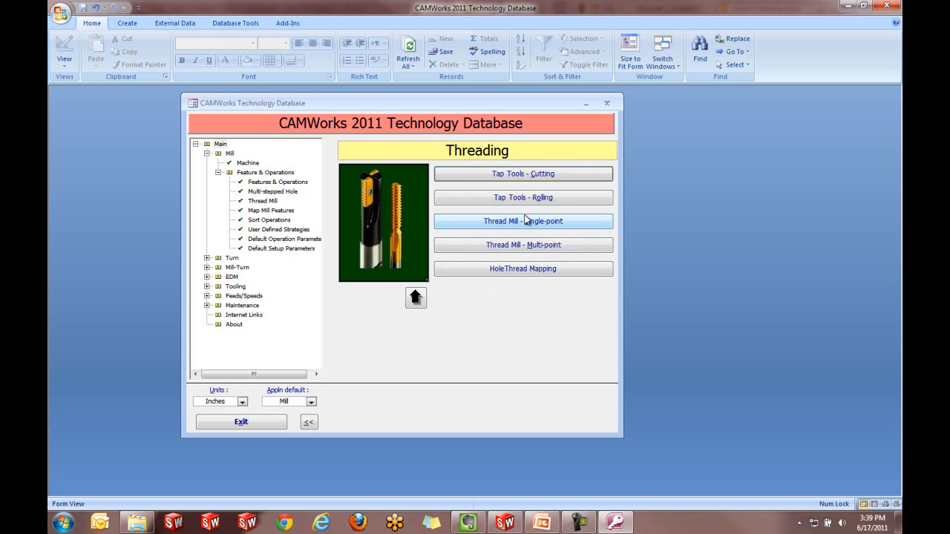
View the cutting tap tools table in the Technology Database, then close the table and exit the database
click(535, 175)
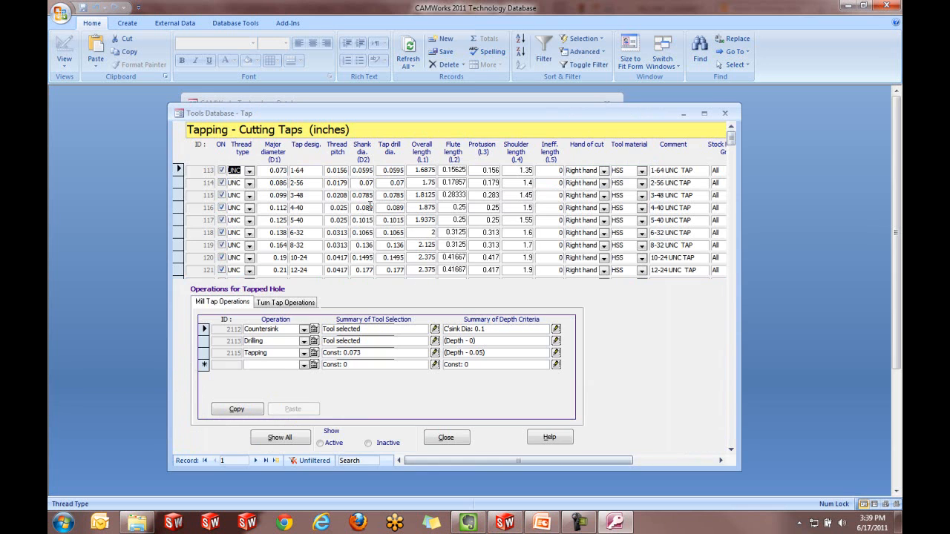
click(457, 443)
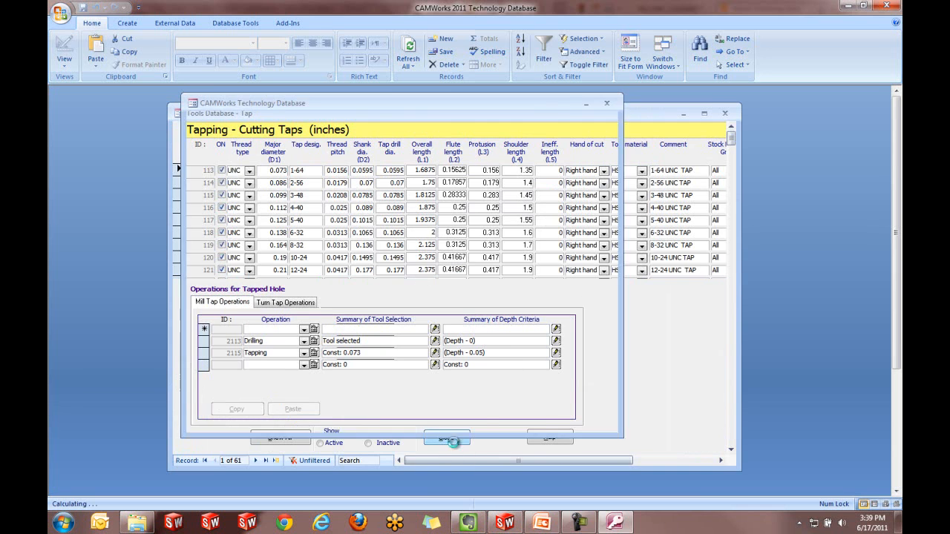
click(240, 422)
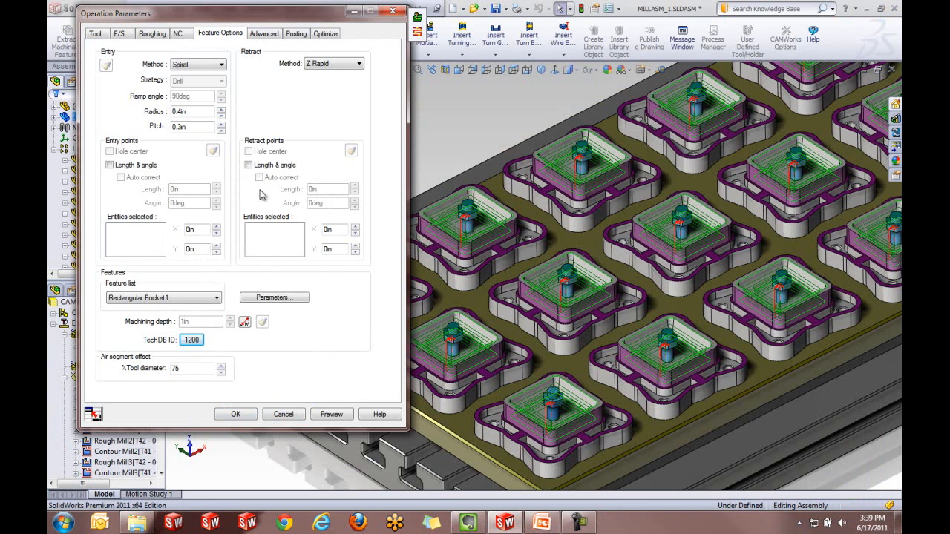
Set Rough Mill6's first cut amount to 0.1 in and stepover to 85%, then accept the changes and regenerate the toolpaths
click(268, 35)
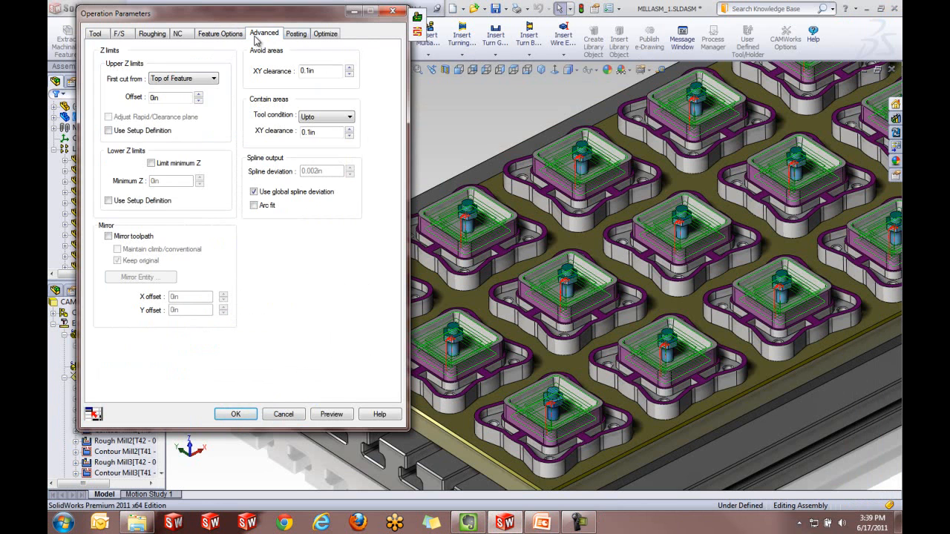
click(221, 34)
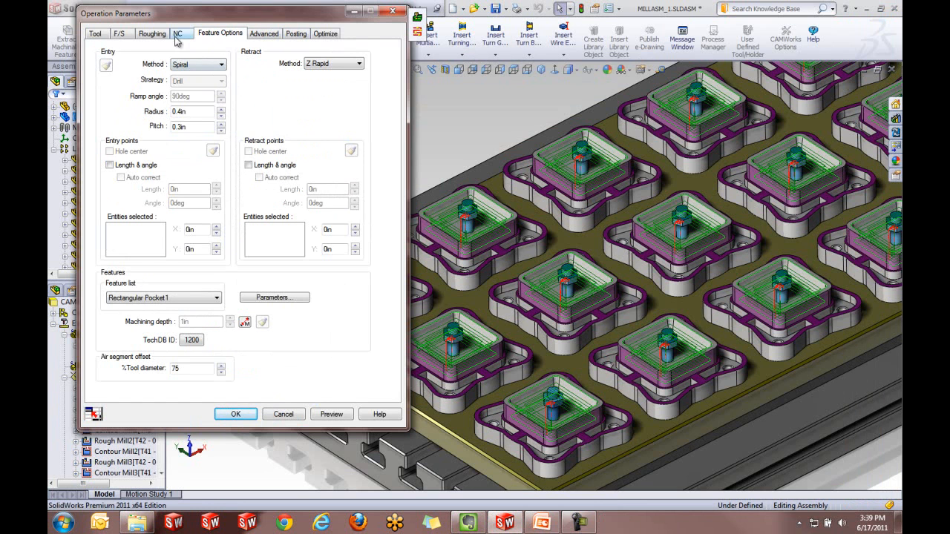
click(152, 34)
drag(360, 113, 335, 112)
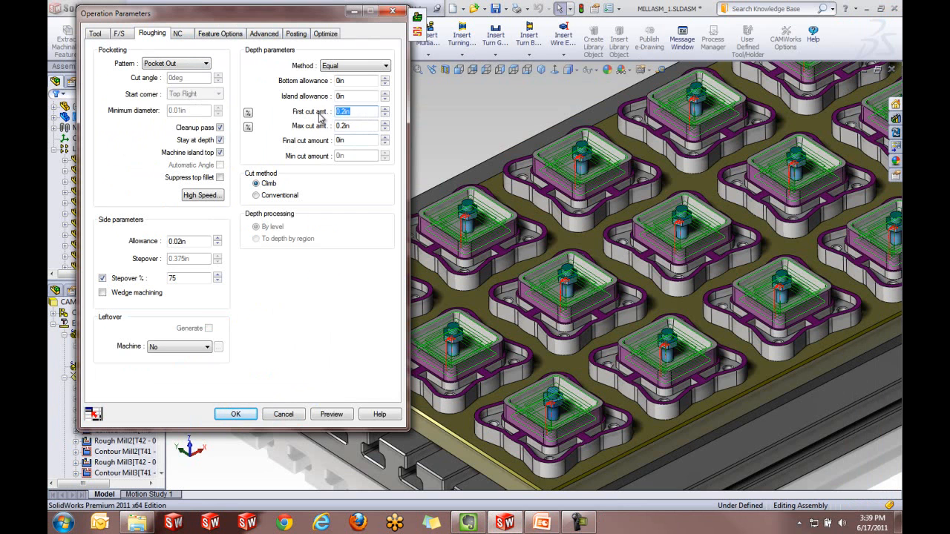
text(.1)
drag(178, 279, 143, 280)
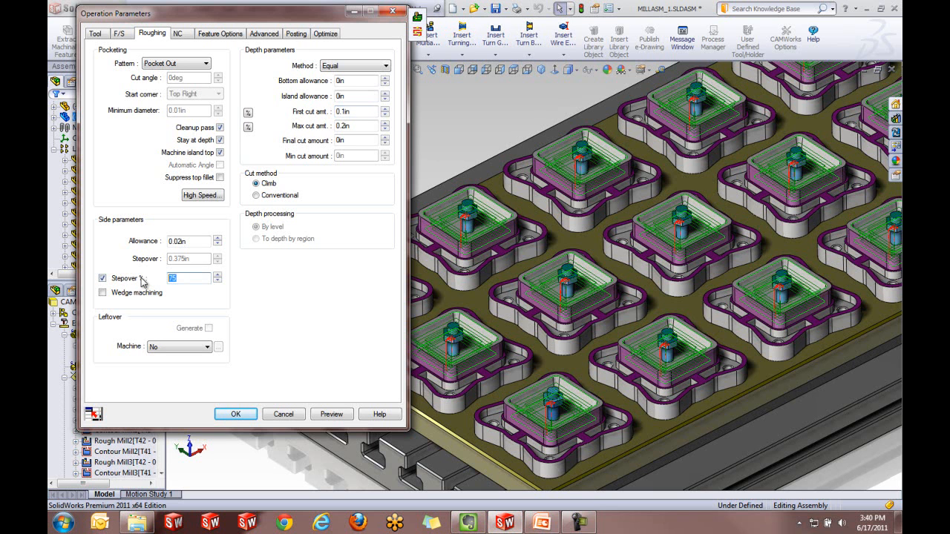
text(85)
click(254, 416)
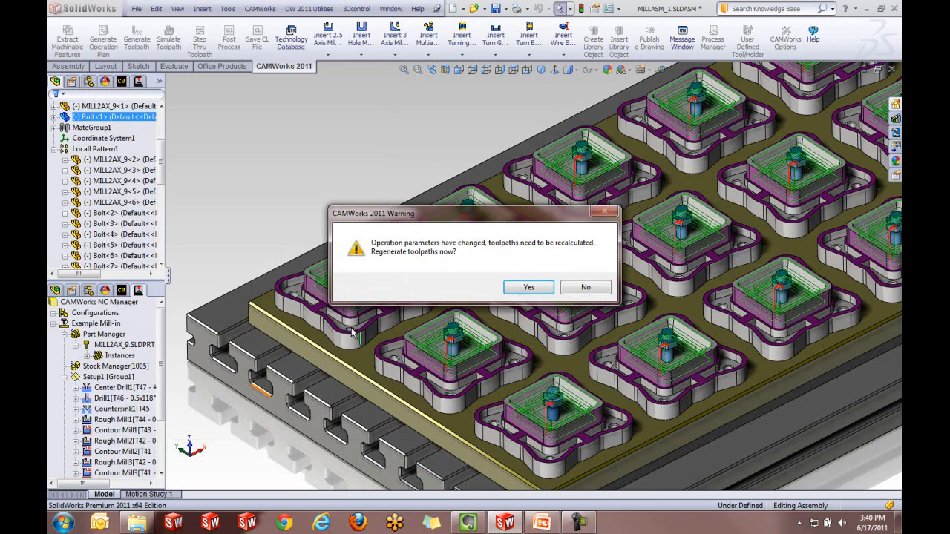
click(512, 286)
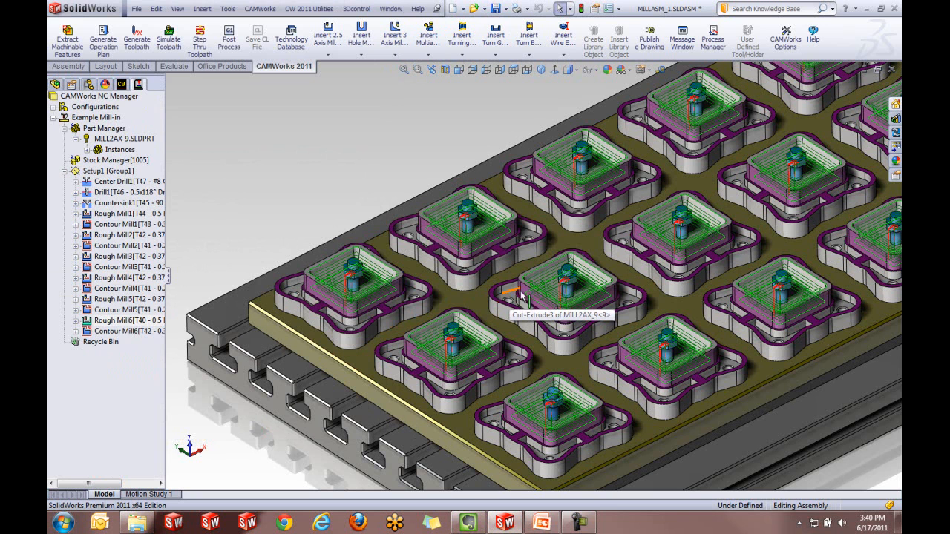
Review saving Rectangular Pocket1's operation plan to the Technology Database as a new Rough Finish feature condition, and cancel without saving
click(121, 84)
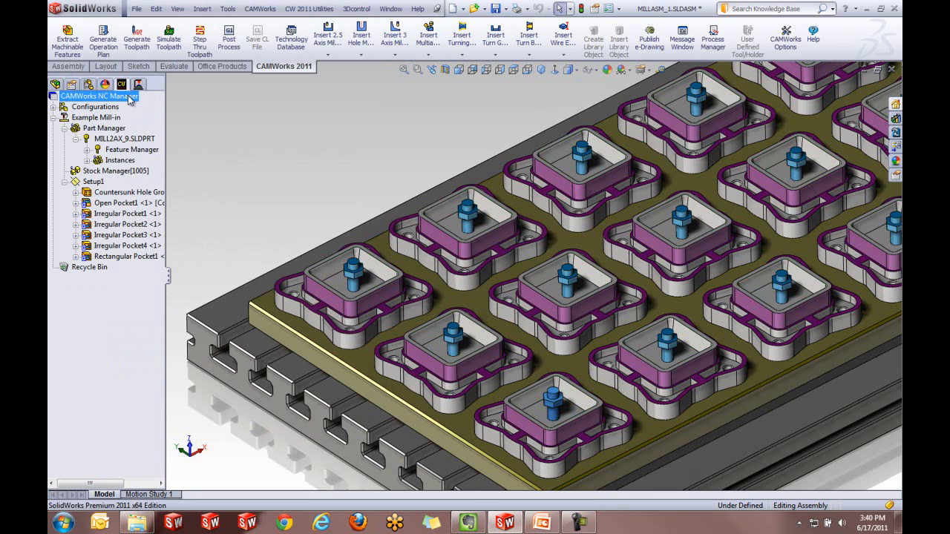
right_click(136, 258)
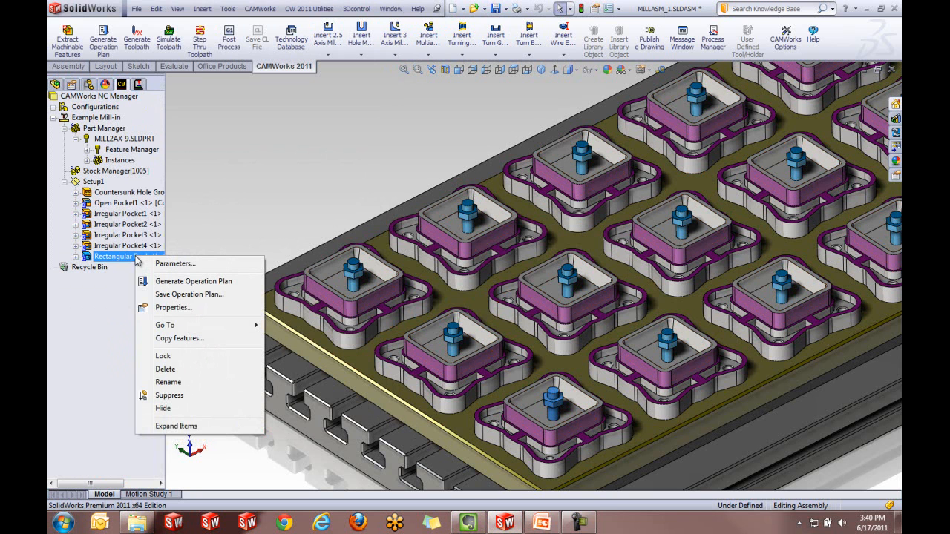
click(191, 294)
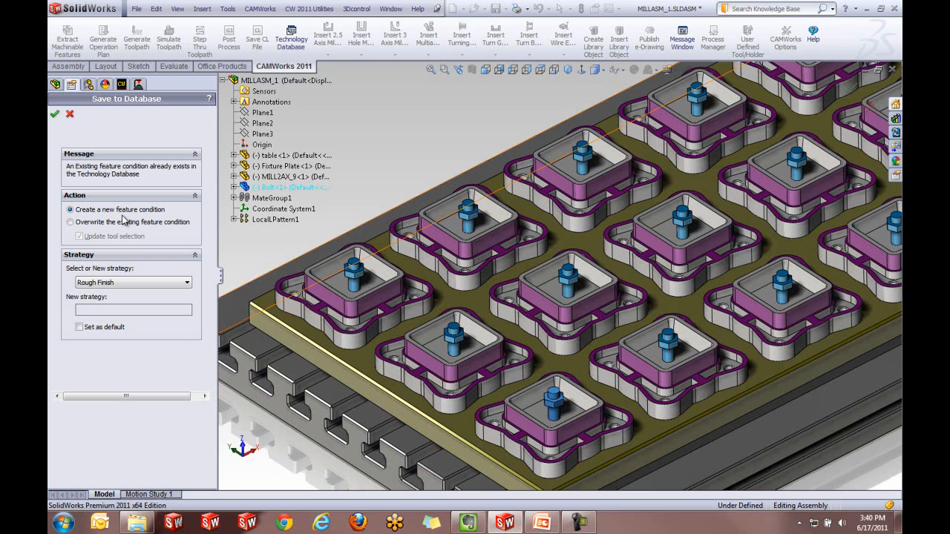
click(54, 116)
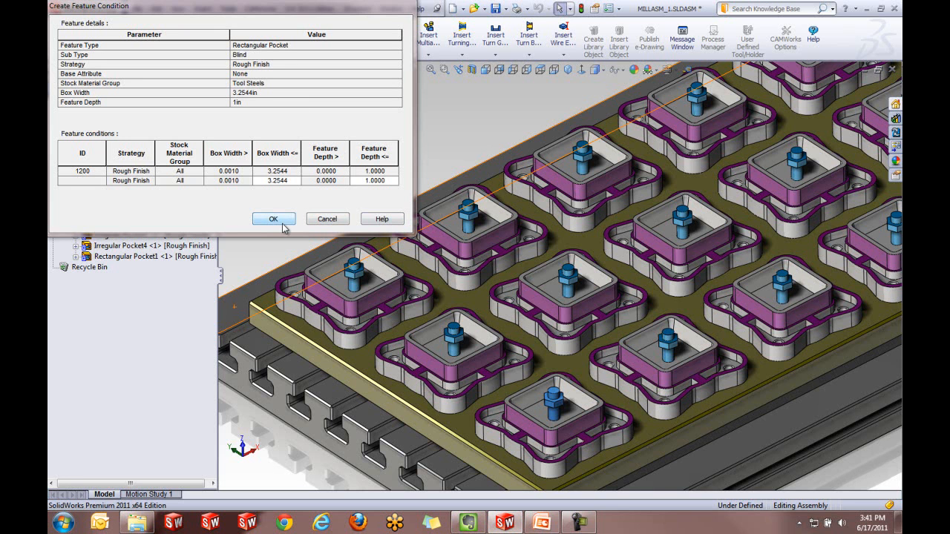
click(327, 219)
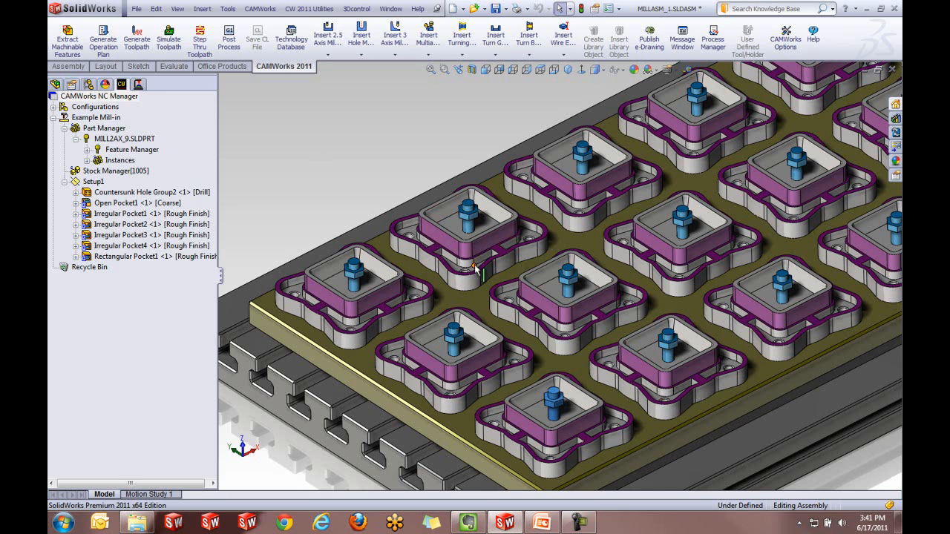
Close the MILLASM_1 assembly without saving and open MILLASM_2.SLDASM from the recent documents
key(z)
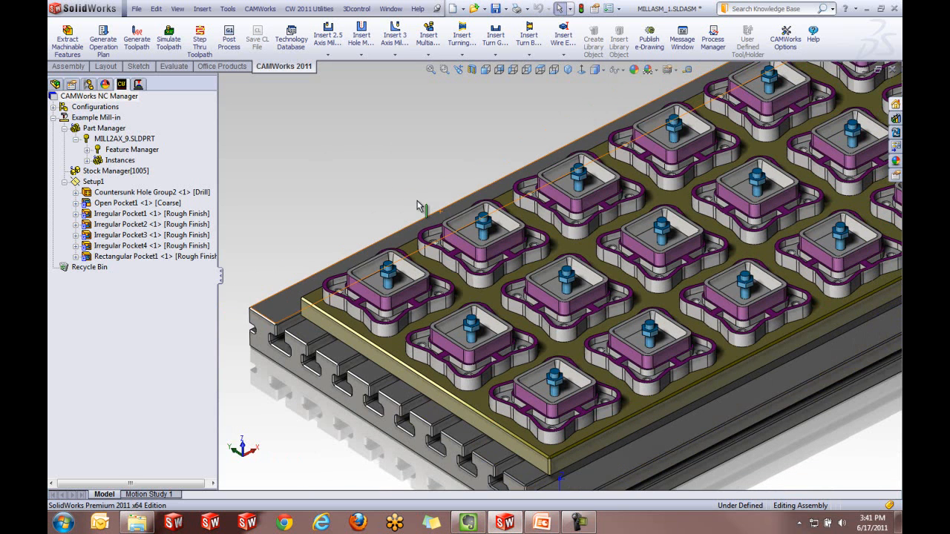
click(892, 70)
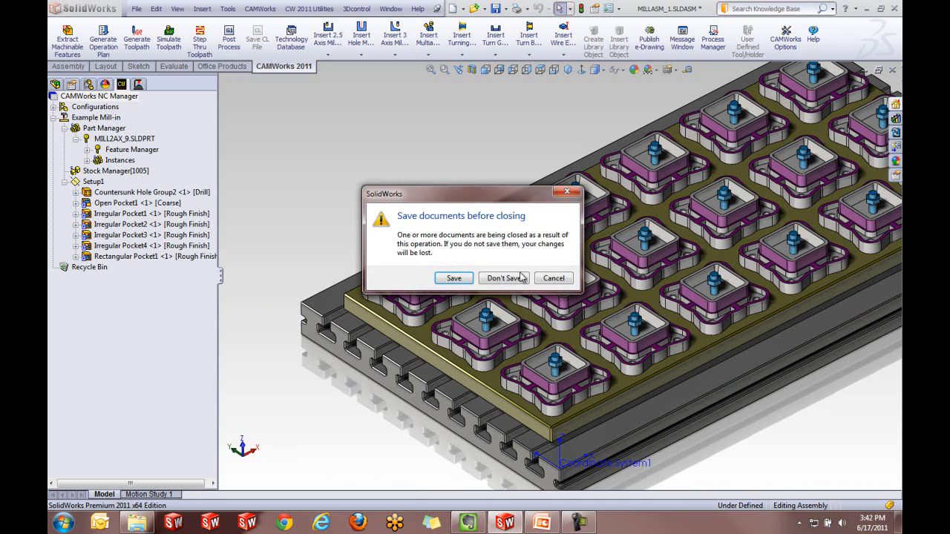
click(520, 278)
click(526, 290)
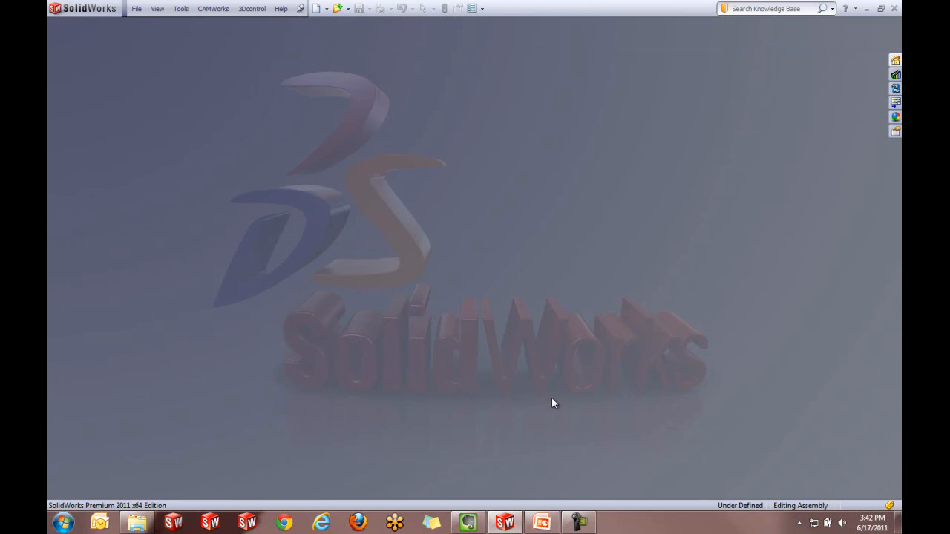
key(r)
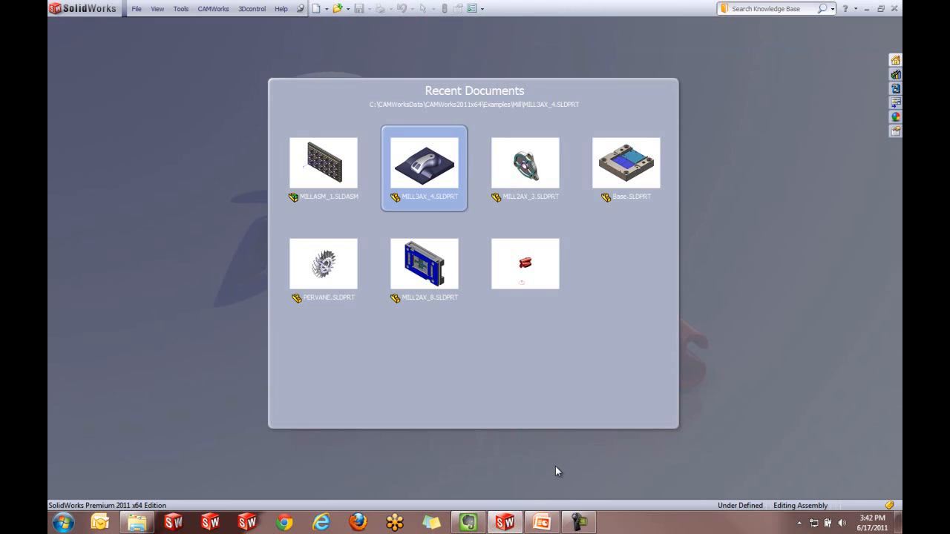
click(628, 273)
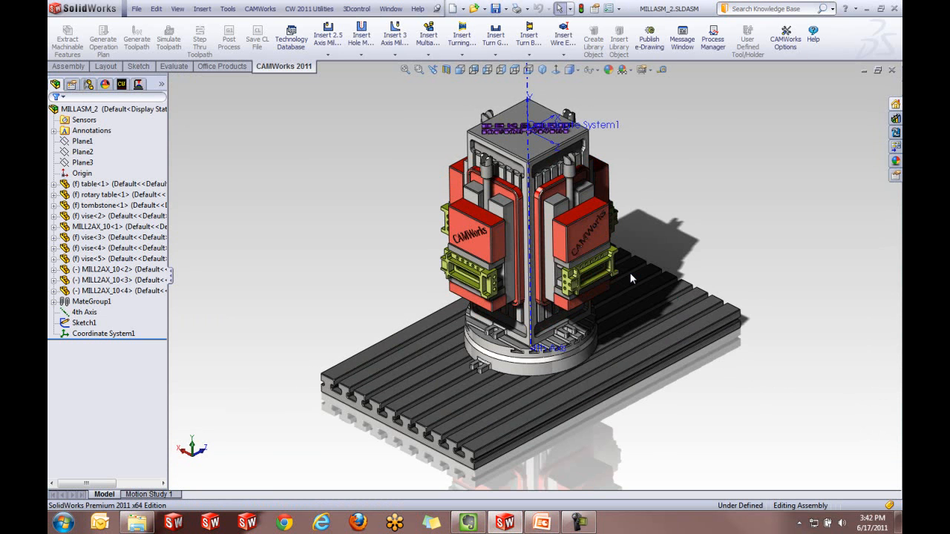
Add the MILL2AX_10 part on the tombstone with all its instances to the CAMWorks Part Manager
scroll(547, 301, down, 5)
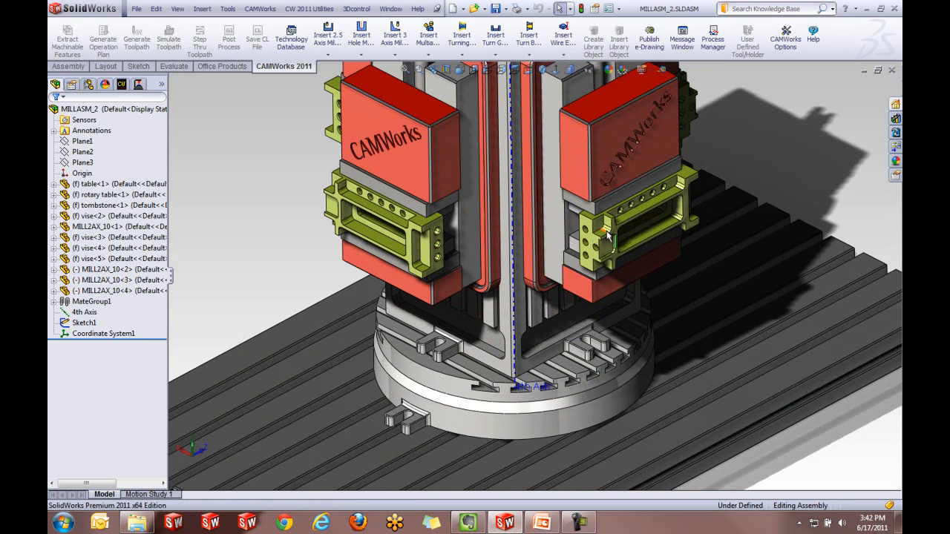
scroll(605, 256, up, 3)
scroll(605, 256, up, 1)
scroll(565, 165, down, 1)
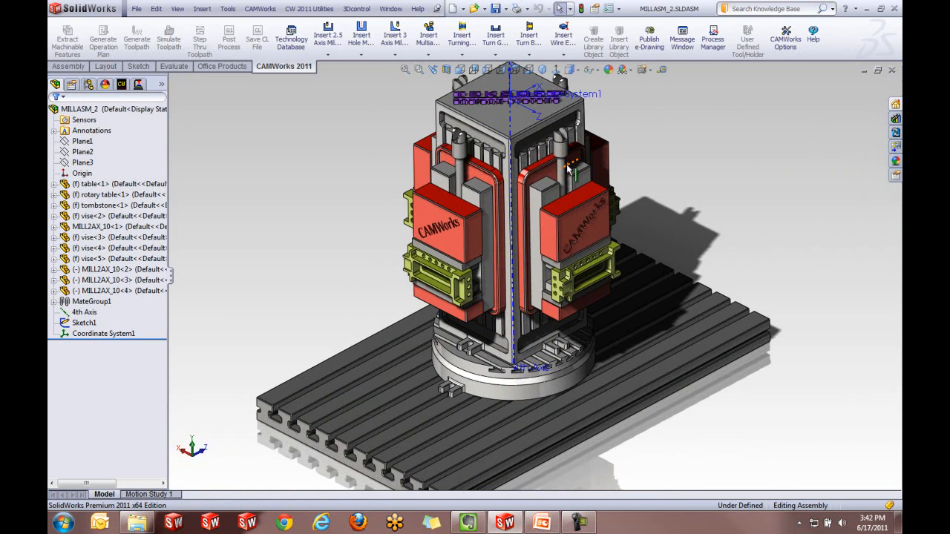
click(121, 85)
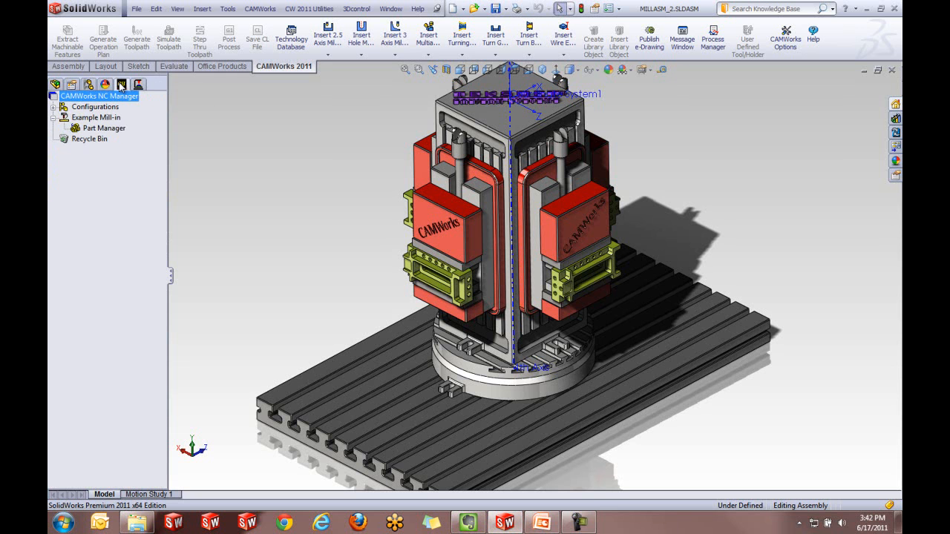
double_click(105, 130)
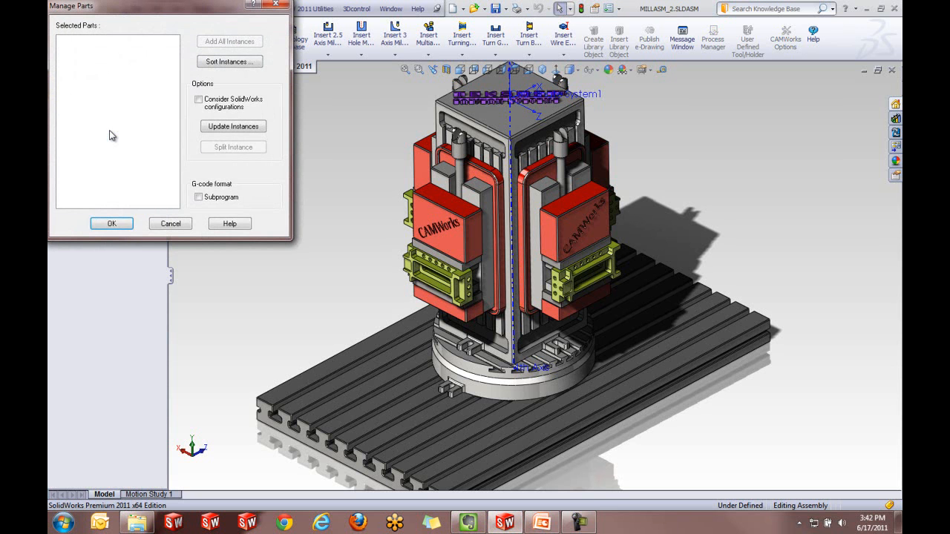
scroll(535, 326, down, 4)
scroll(311, 241, down, 3)
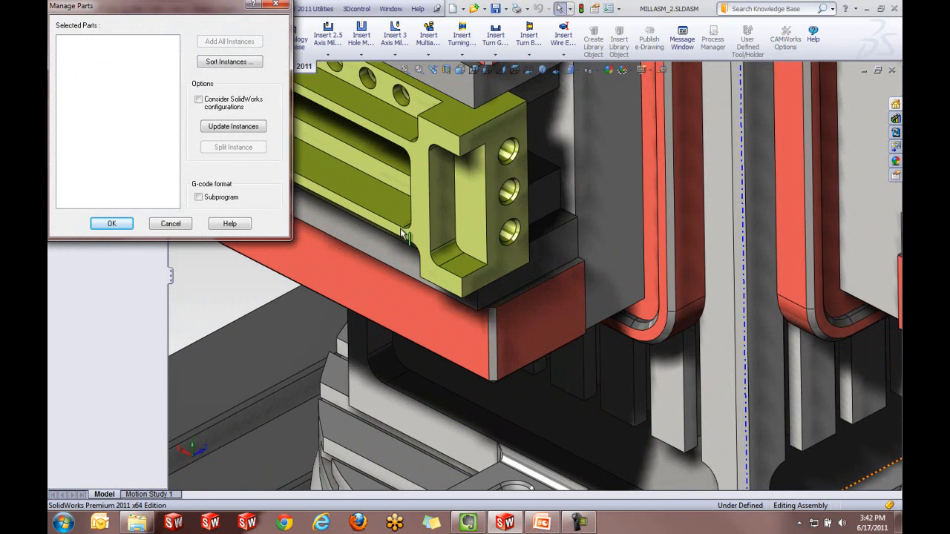
click(477, 206)
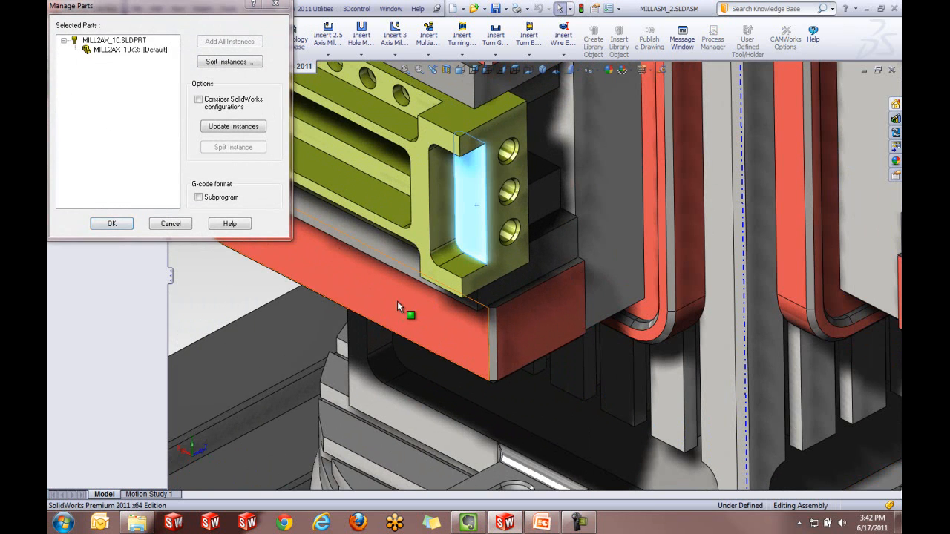
click(128, 50)
click(210, 46)
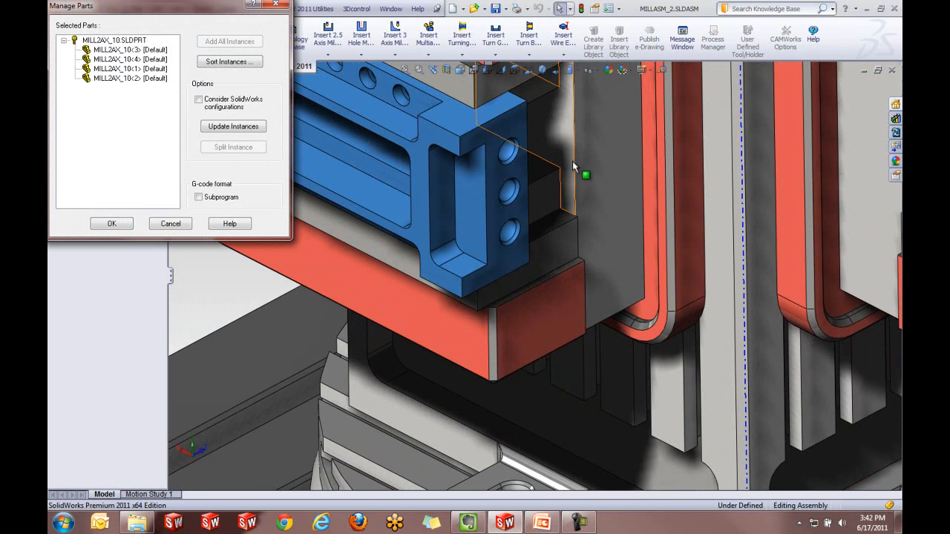
click(111, 224)
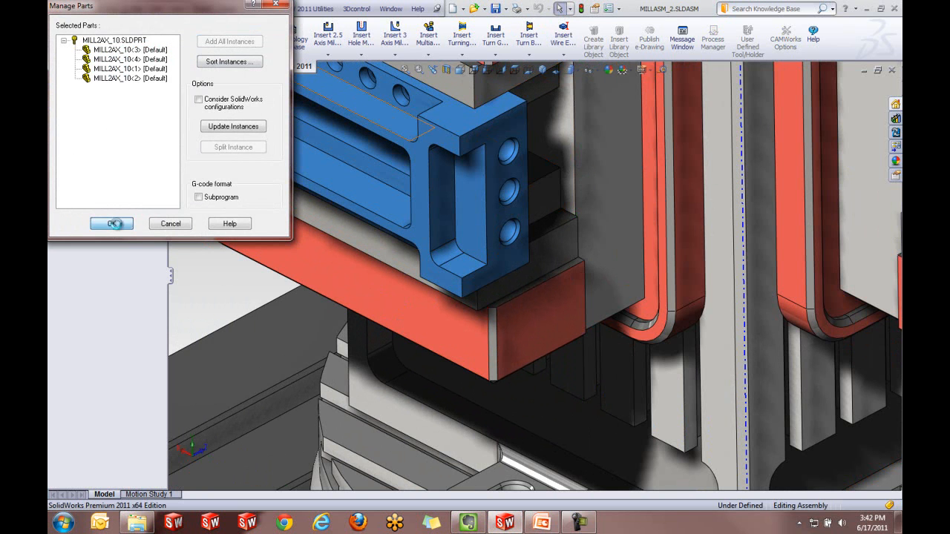
Select Mori Seki Horizontal as the active machine for the MILLASM_2 assembly
scroll(540, 248, up, 9)
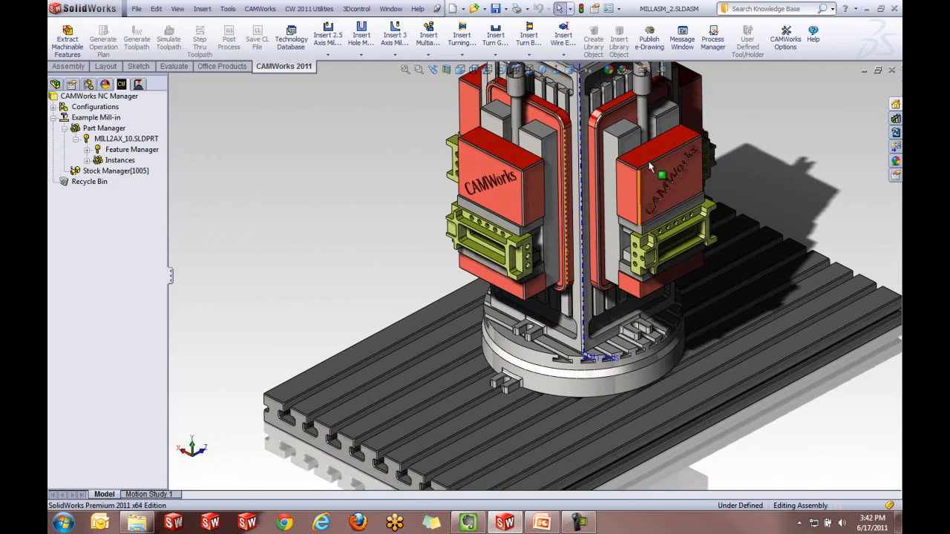
scroll(658, 170, down, 2)
scroll(608, 189, down, 2)
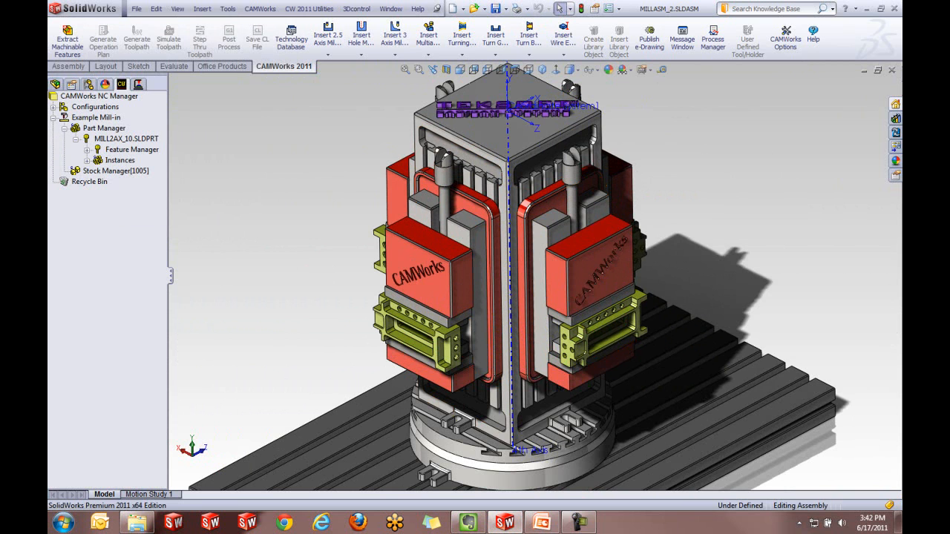
click(53, 83)
click(94, 118)
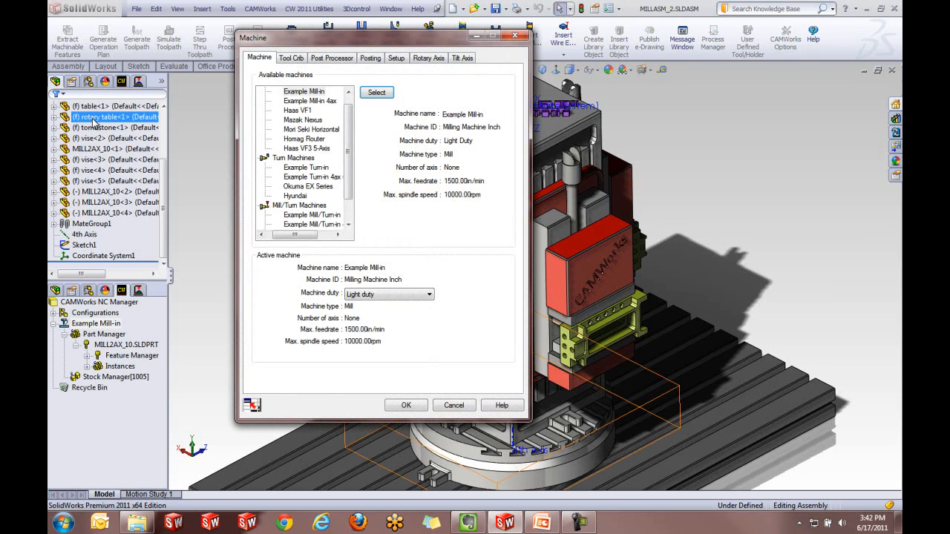
click(314, 130)
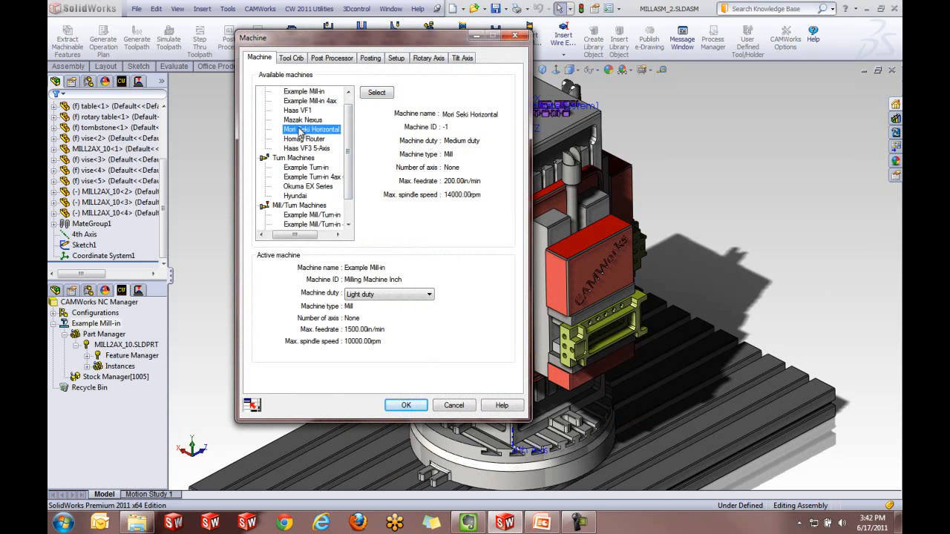
click(376, 93)
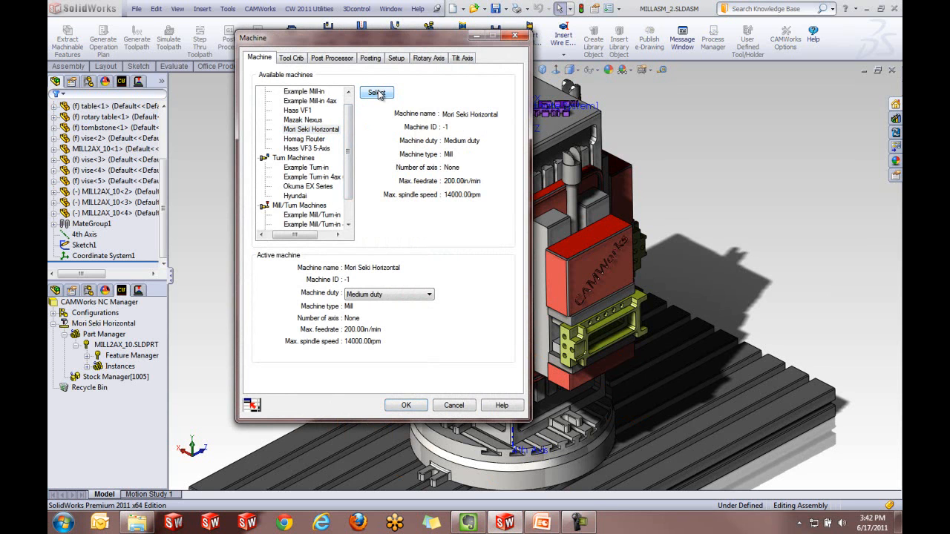
Look through the available tool cribs, from Crib 1 to Crib 4 (english), and accept the machine settings
click(291, 58)
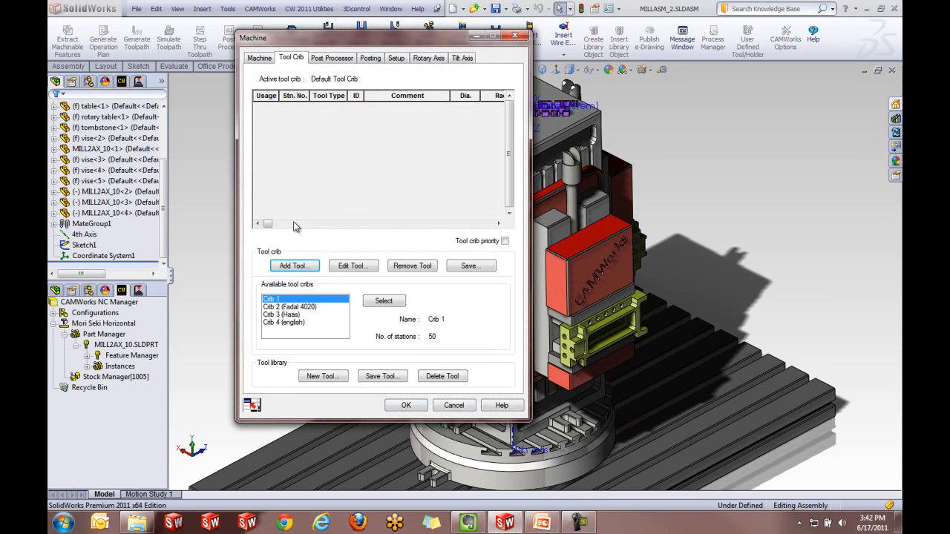
click(296, 307)
click(296, 314)
click(295, 322)
click(280, 299)
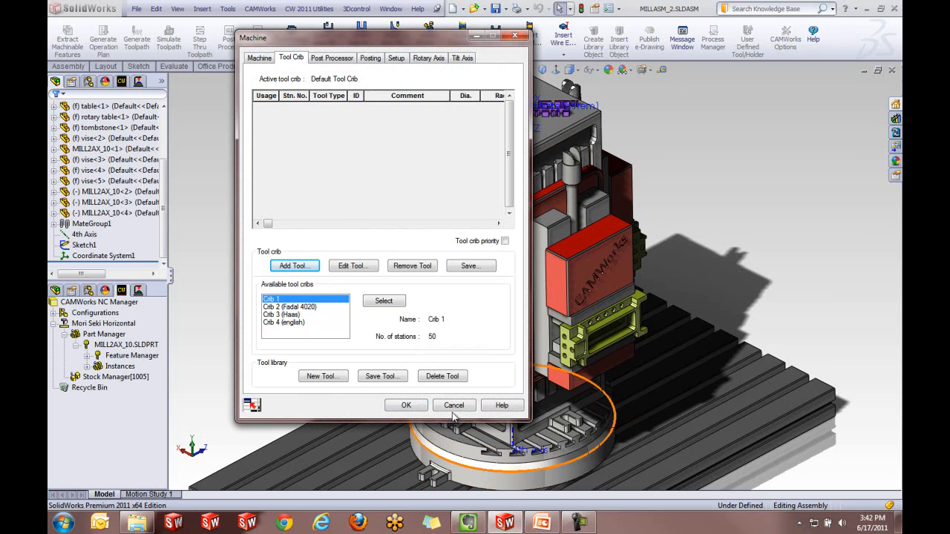
click(414, 408)
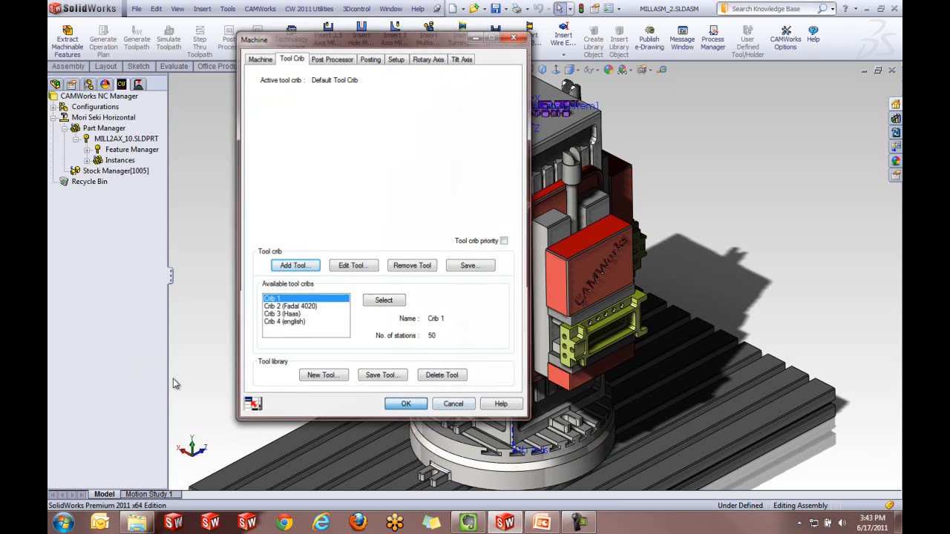
Extract the assembly's machinable features and generate their operation plan with toolpaths
click(66, 42)
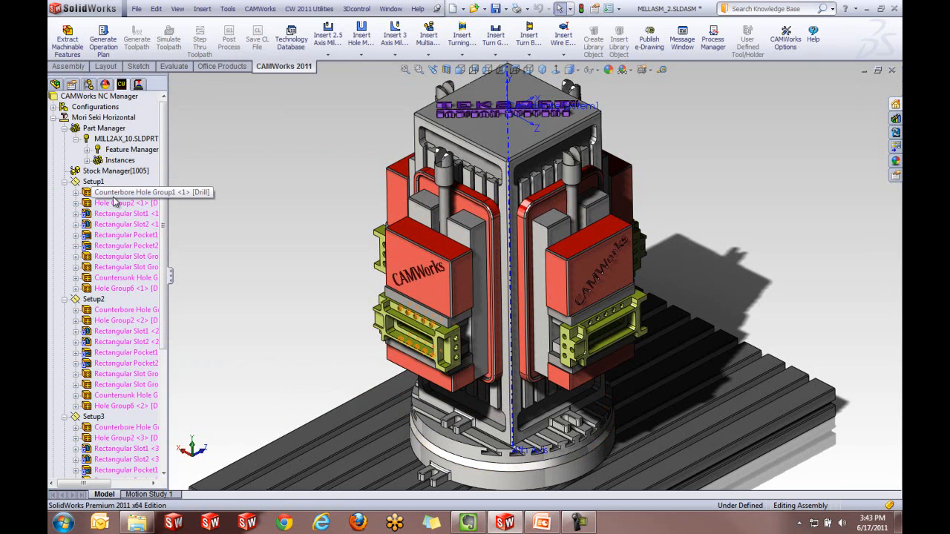
drag(164, 193, 171, 150)
click(103, 43)
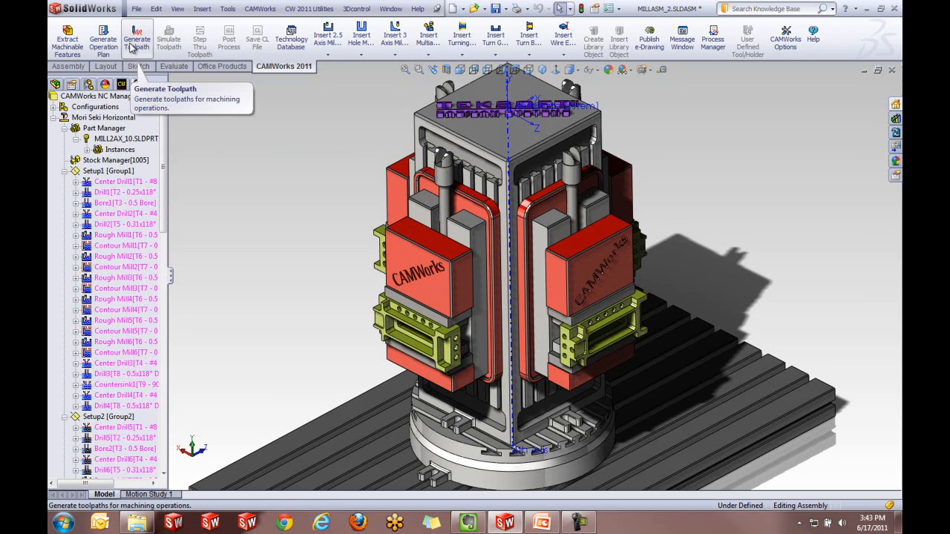
click(136, 40)
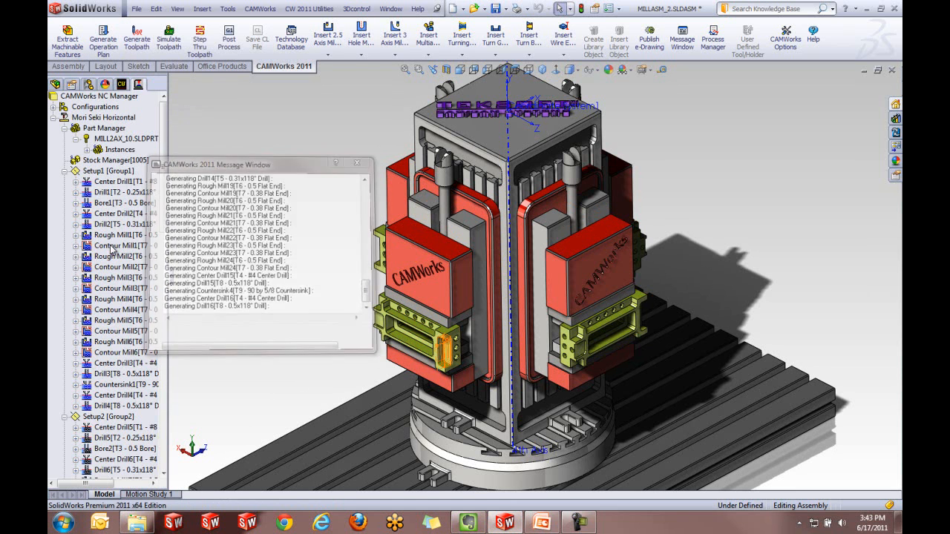
Start the toolpath simulation and set its three collision checks to Ignore Collision
click(168, 46)
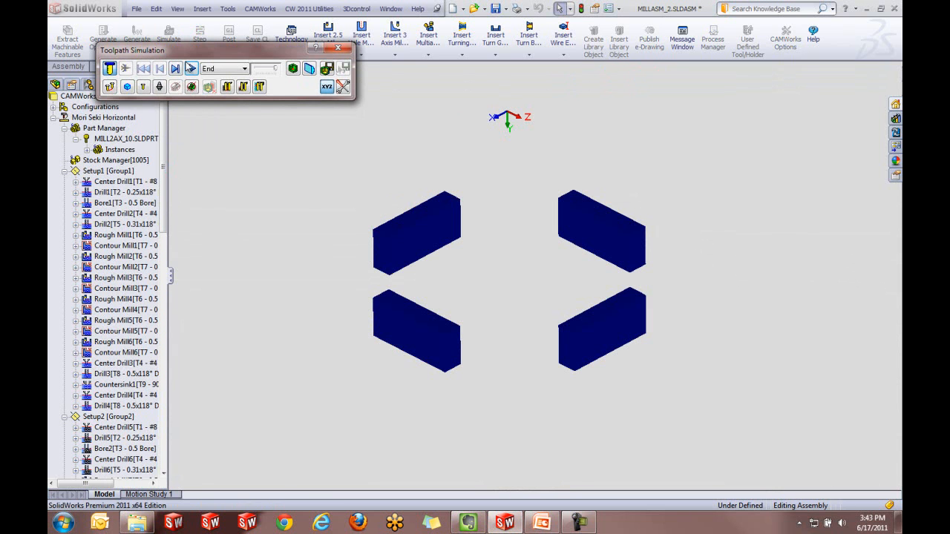
click(192, 69)
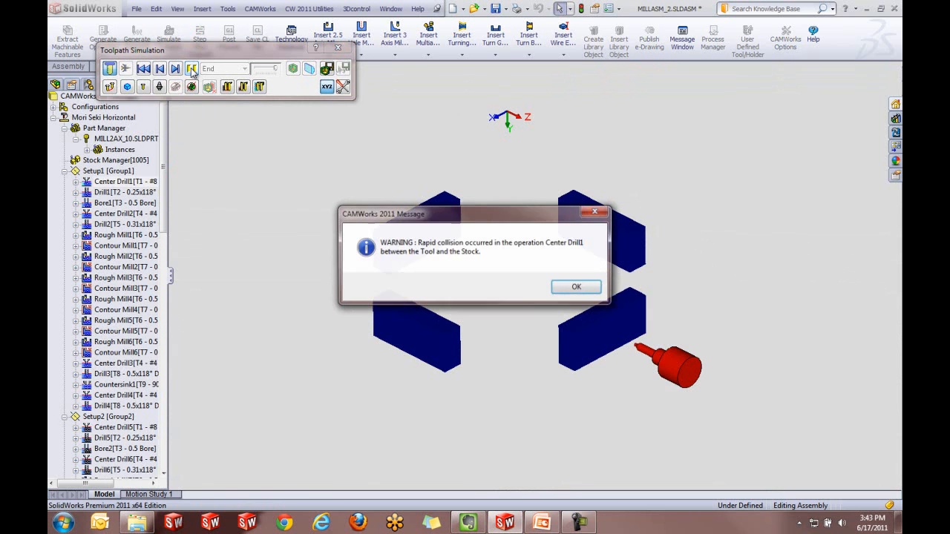
click(577, 287)
click(227, 87)
click(256, 101)
click(242, 87)
click(256, 101)
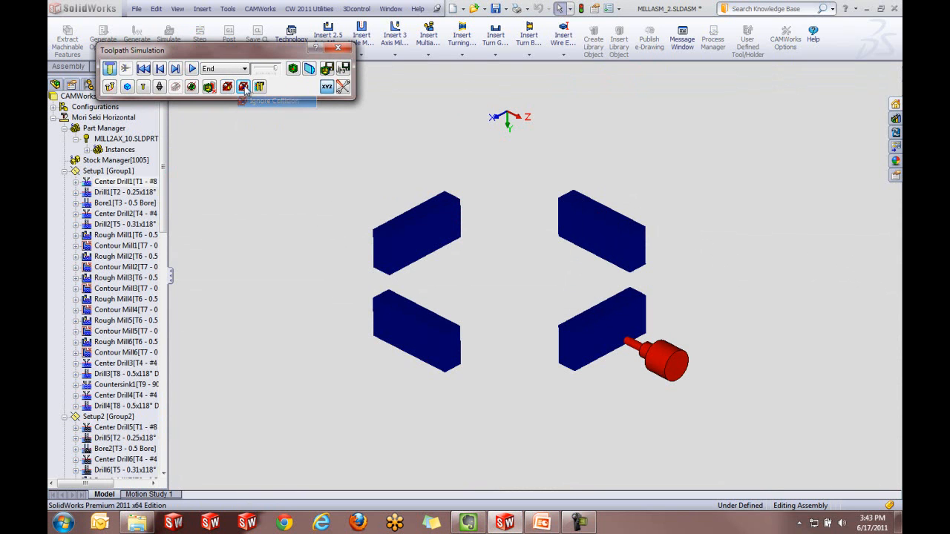
click(259, 87)
click(273, 100)
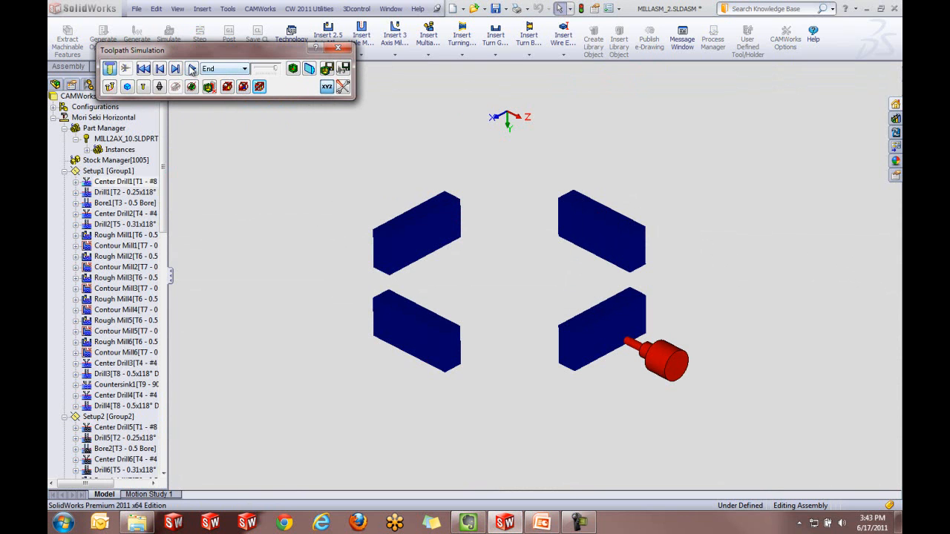
Run the simulation to examine how the first part on the tombstone is machined, and close it
click(192, 69)
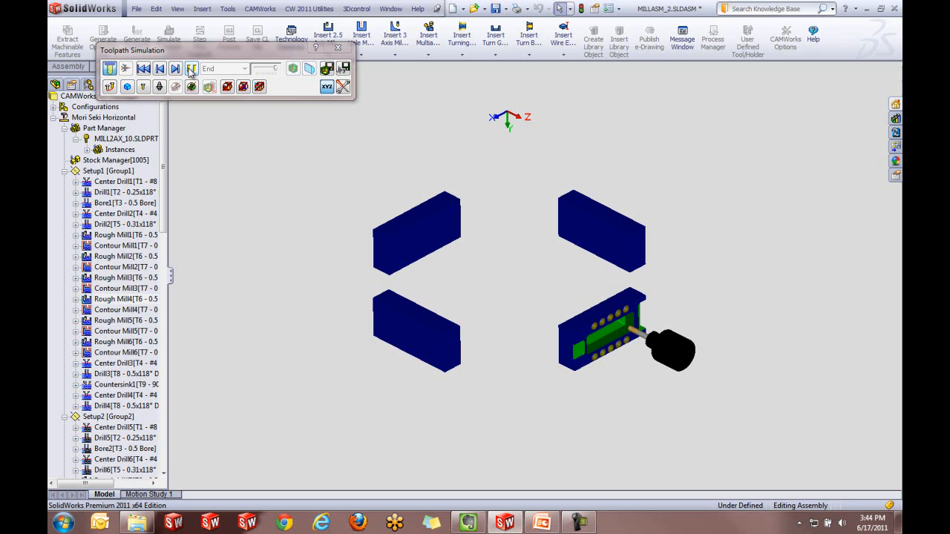
click(191, 68)
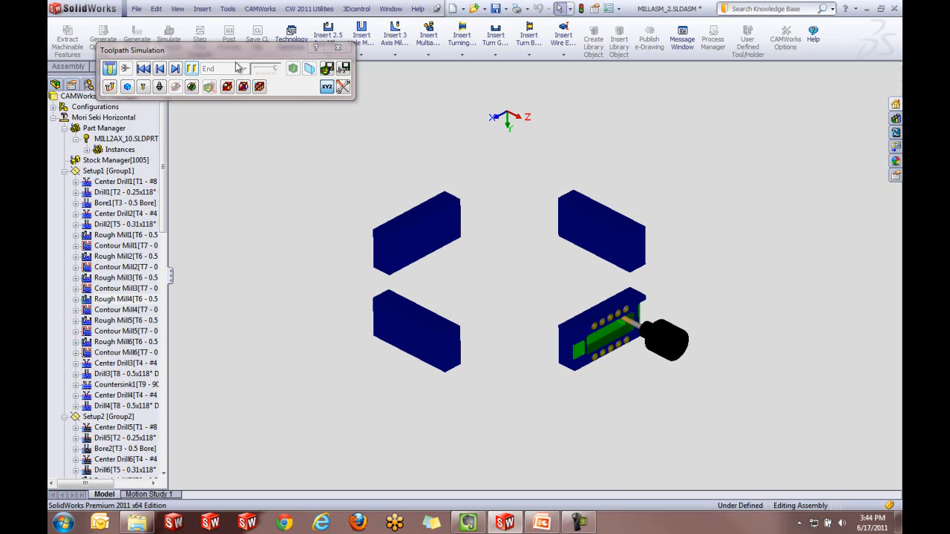
click(337, 48)
click(264, 213)
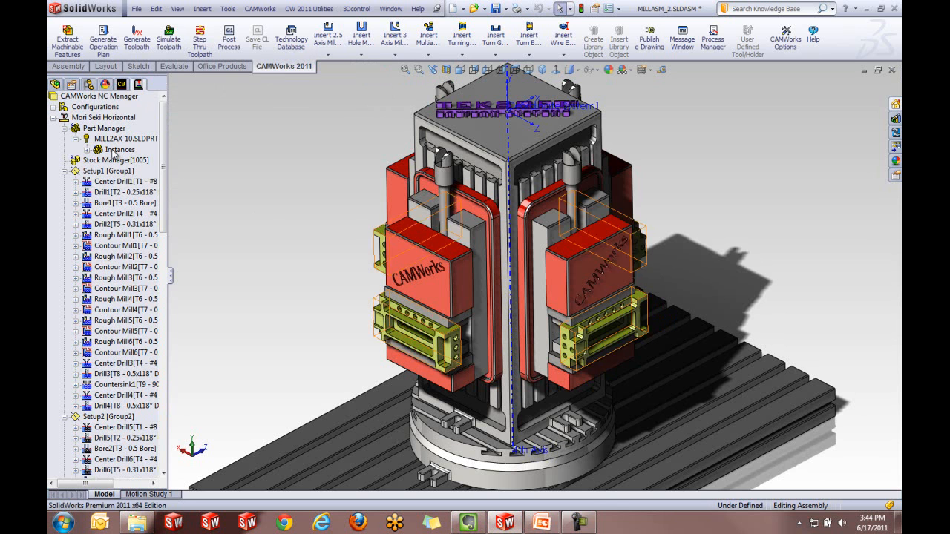
Review the Mori Seki Horizontal machine's tool crib, indexing setup and tilt axis parameters
double_click(104, 117)
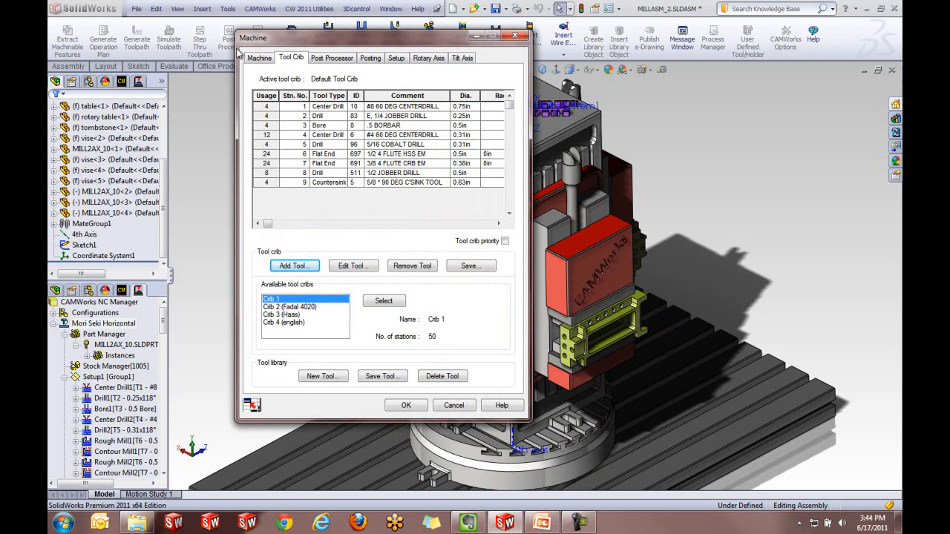
click(396, 58)
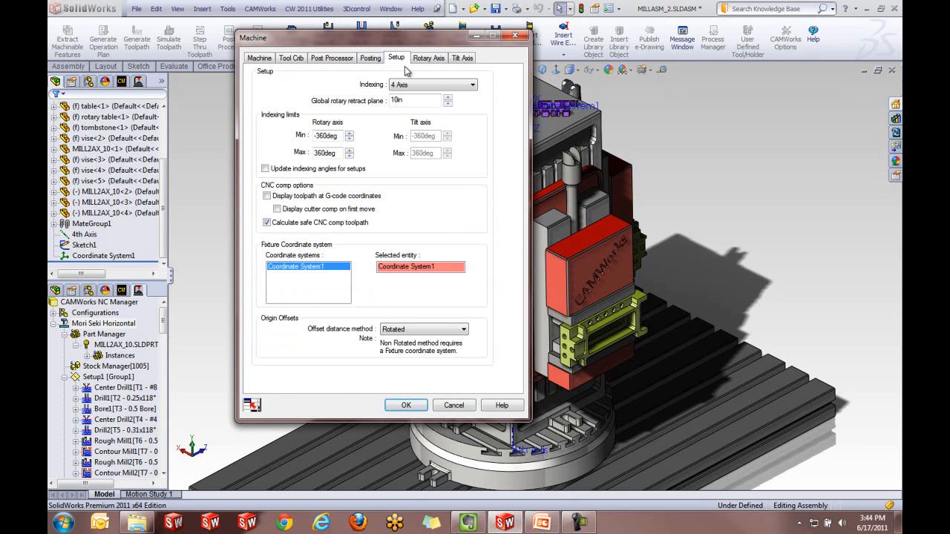
click(462, 58)
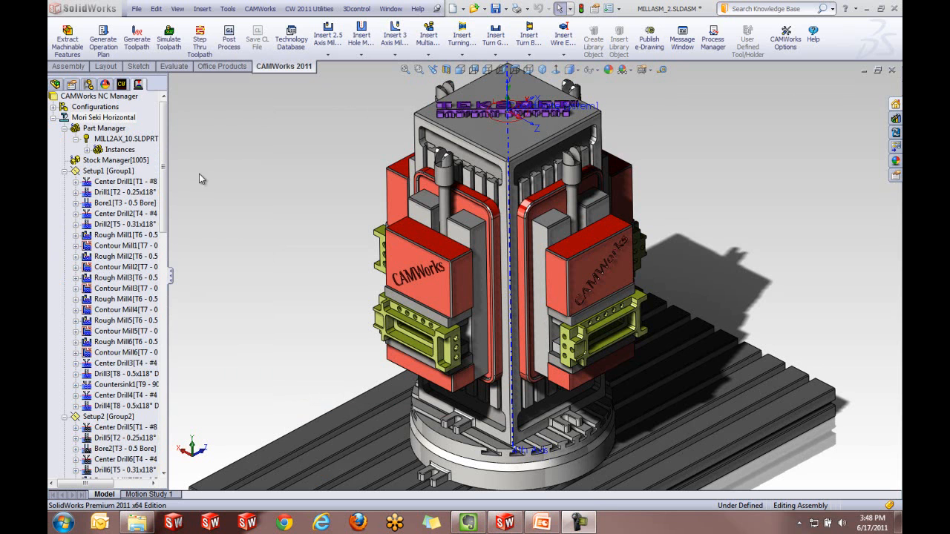
Sort the Mori Seki Horizontal machine's operations with the Across setups strategy
right_click(94, 117)
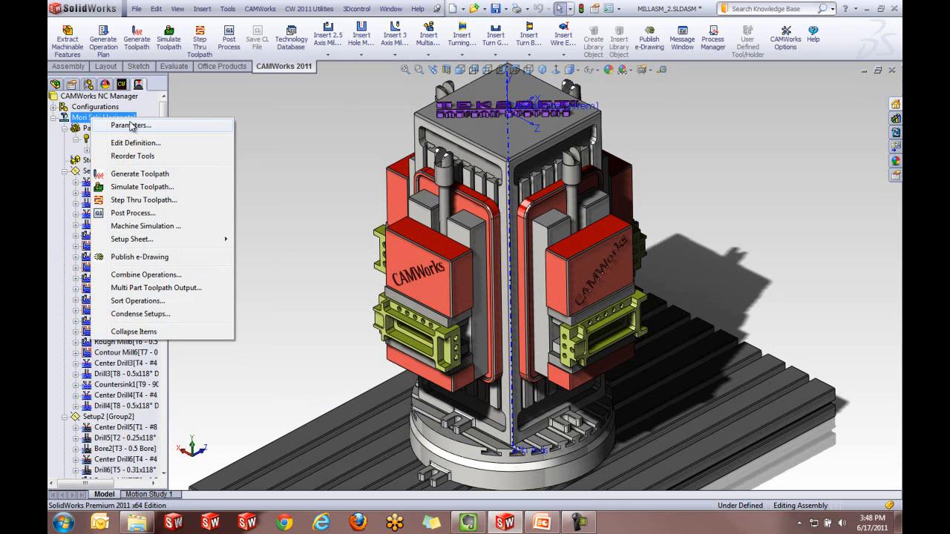
click(130, 300)
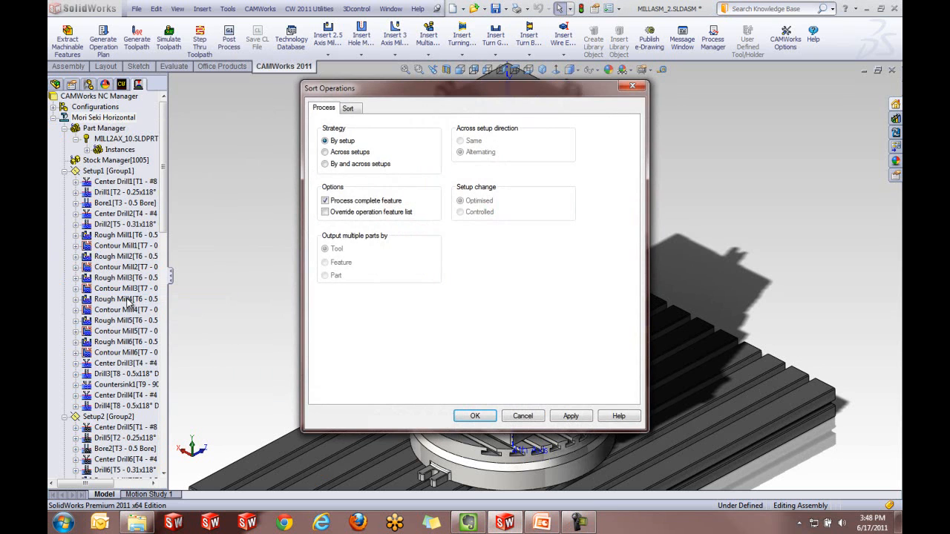
click(341, 153)
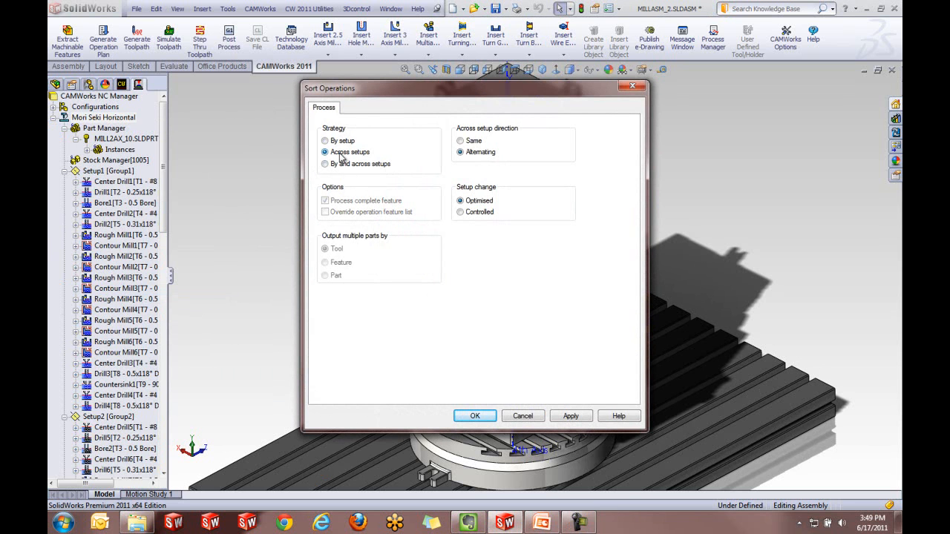
click(572, 416)
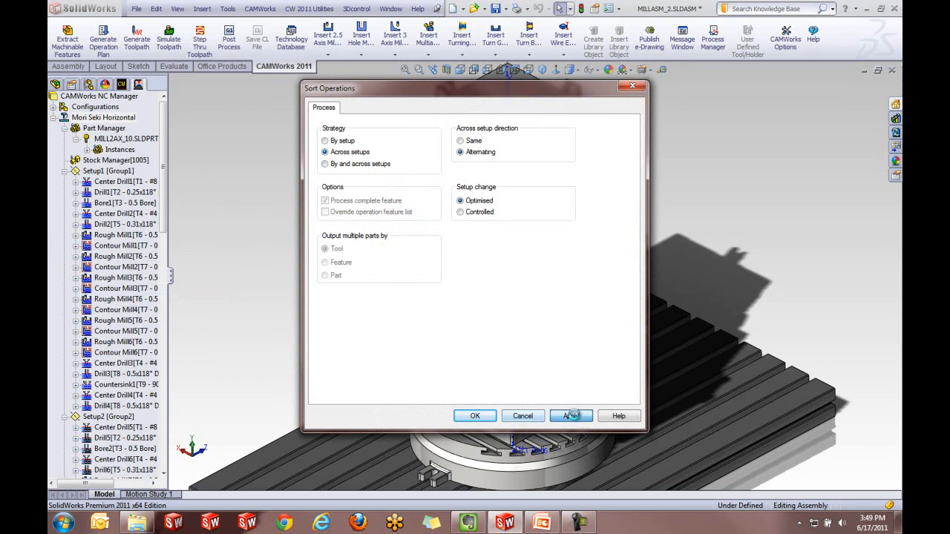
click(476, 416)
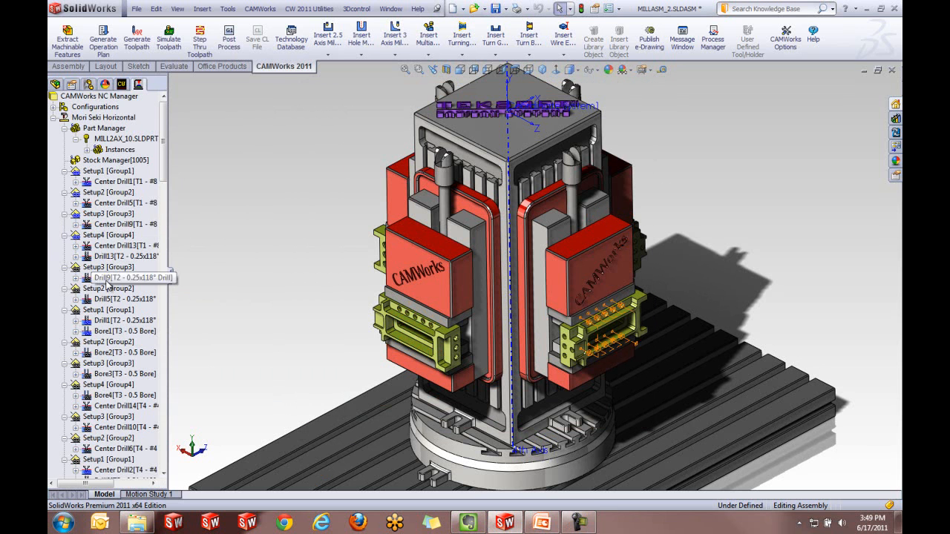
Simulate the sorted toolpaths to examine the machining order across the four parts, and close the simulation
click(168, 43)
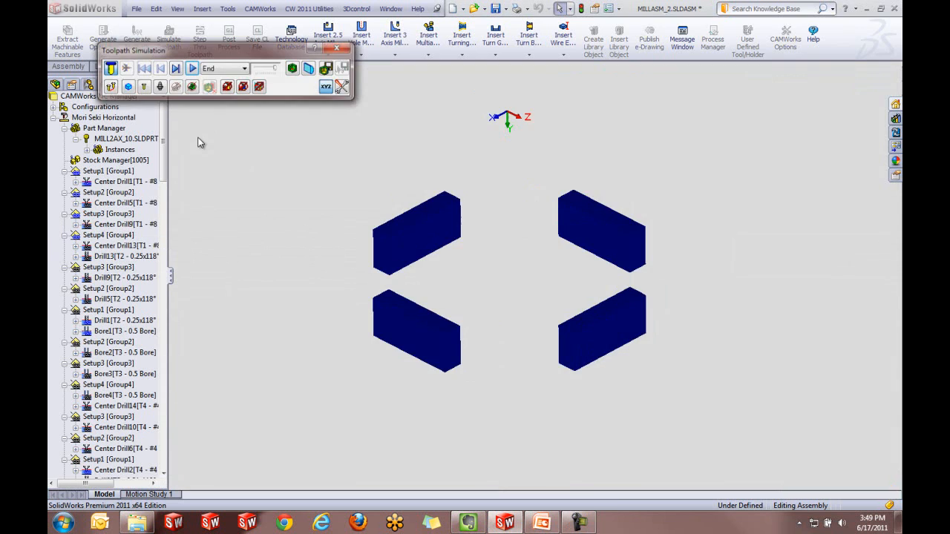
click(192, 68)
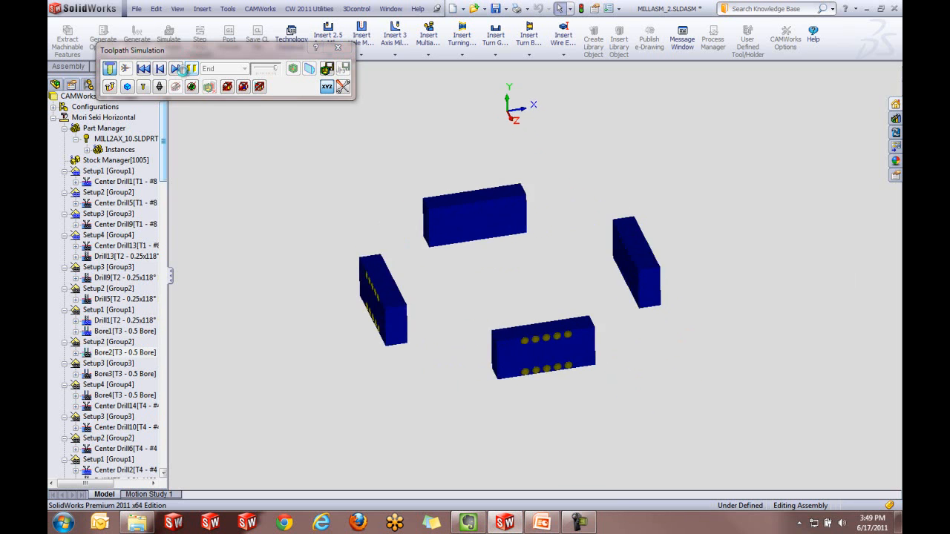
click(338, 47)
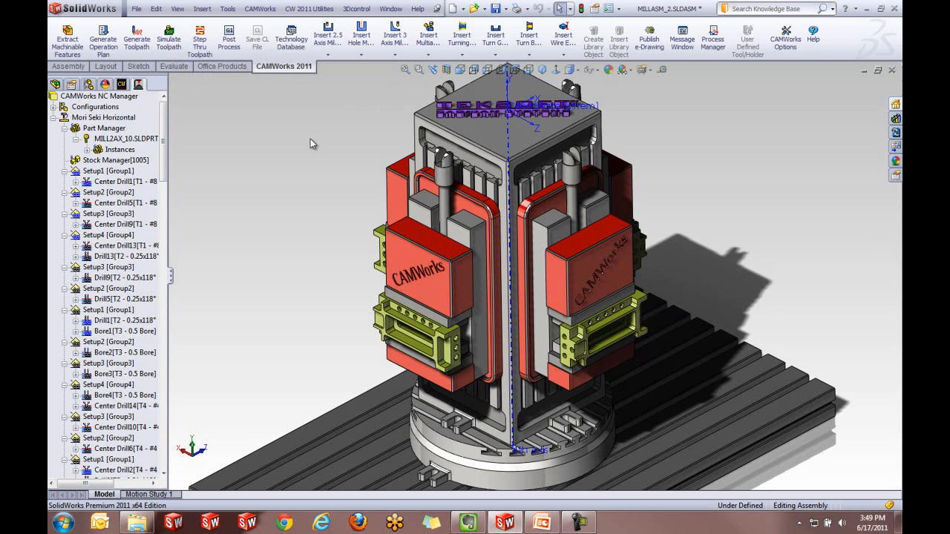
Add vise<4>, vise<2>, tombstone<1> and vise<3> as fixtures in the parameters of Setup1
double_click(110, 172)
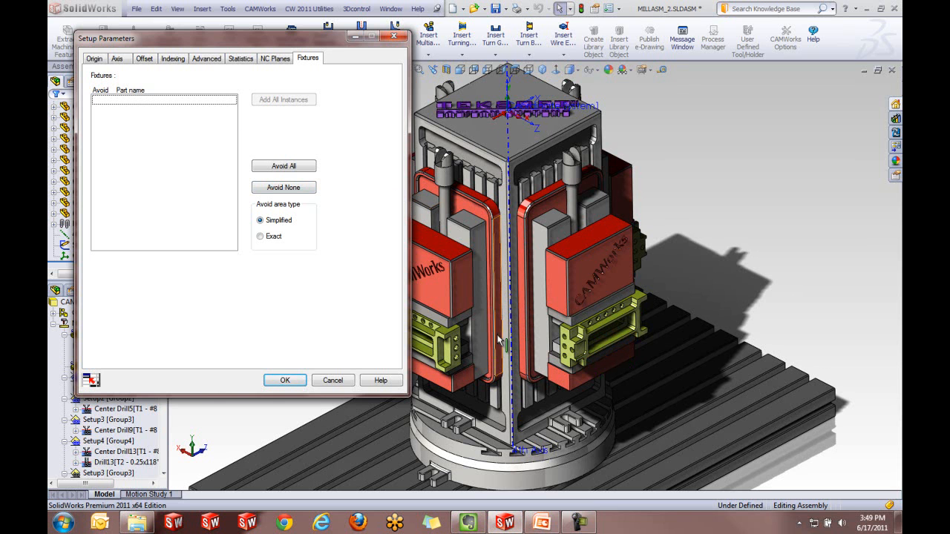
click(481, 280)
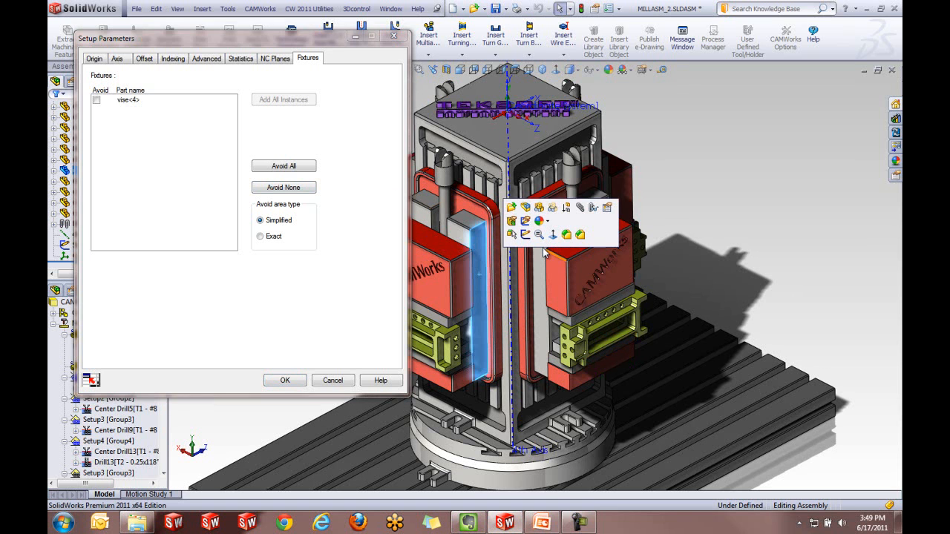
click(560, 233)
click(560, 232)
middle_drag(560, 231, 538, 290)
scroll(530, 304, down, 5)
click(524, 310)
Add vise<5> and rotary table<1> as fixtures of Setup1 and set the avoid area type to Exact
scroll(549, 289, up, 3)
middle_drag(708, 242, 638, 272)
scroll(639, 271, down, 5)
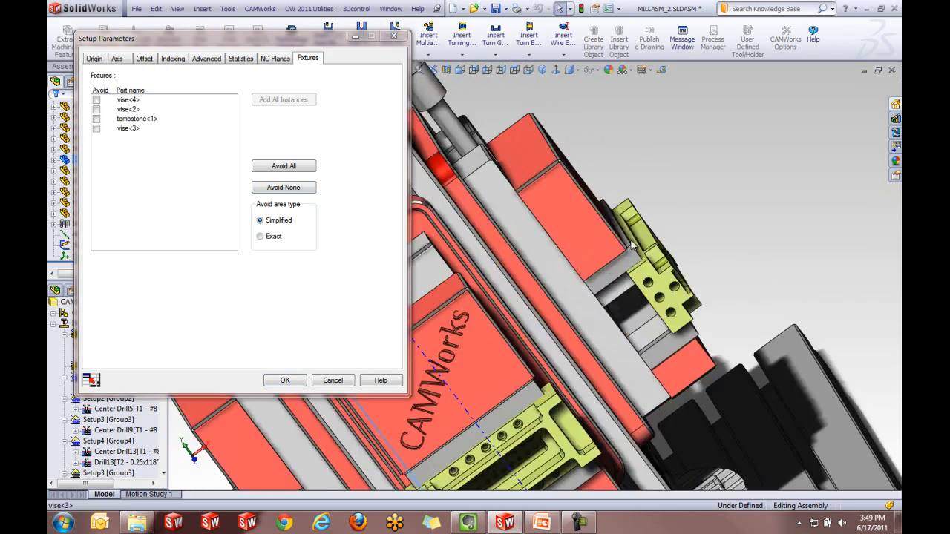
click(563, 275)
scroll(600, 257, up, 5)
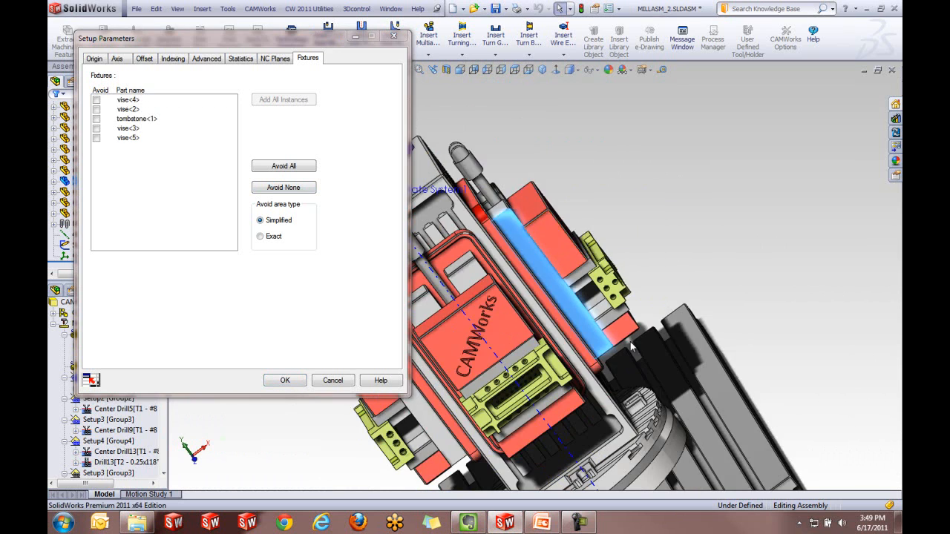
click(681, 456)
middle_drag(584, 333, 624, 328)
click(273, 238)
click(275, 380)
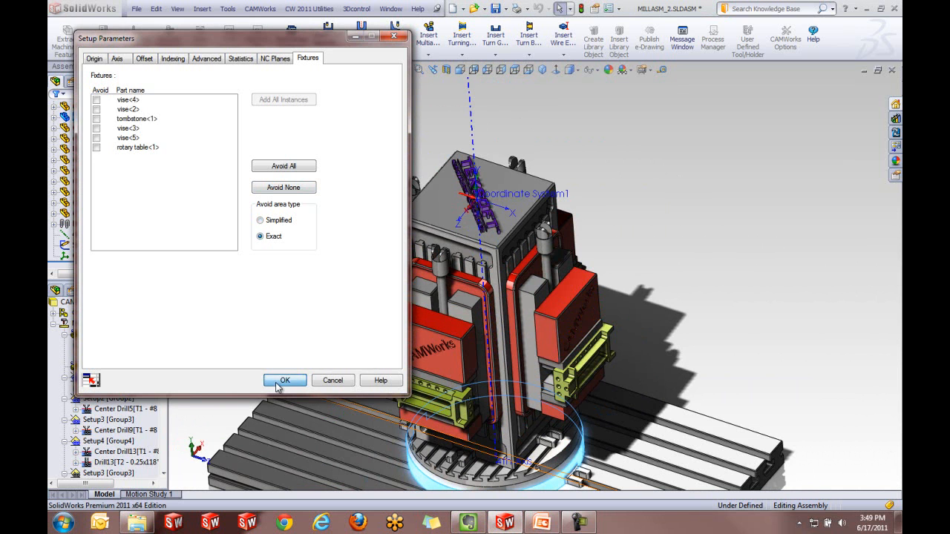
Simulate the toolpaths with the tombstone, vises and rotary table included, and review the list of sorted operations
click(171, 43)
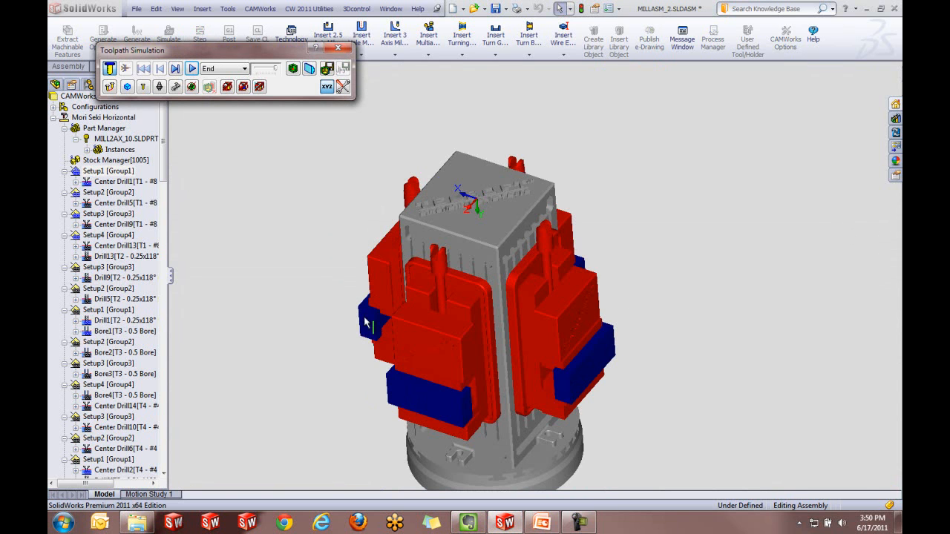
scroll(625, 401, up, 3)
middle_drag(596, 381, 577, 323)
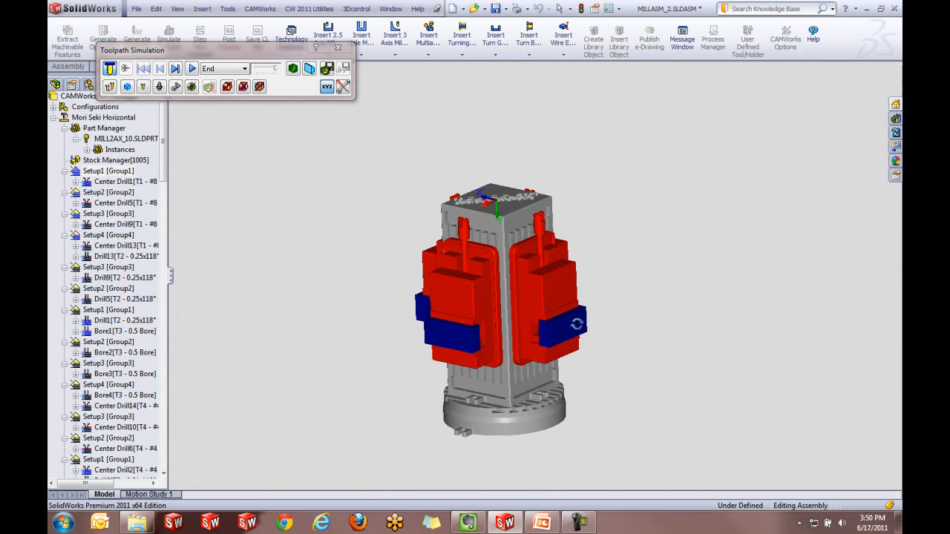
scroll(576, 323, down, 3)
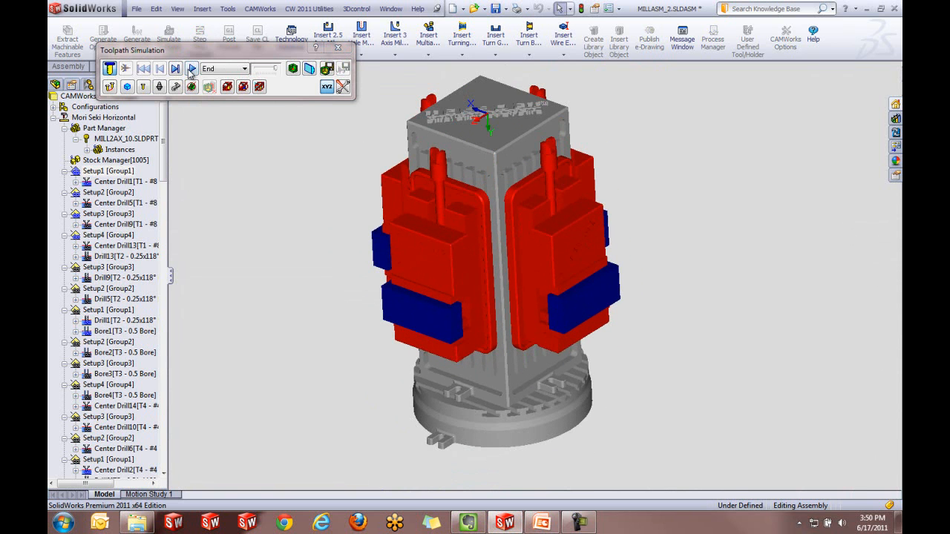
click(191, 69)
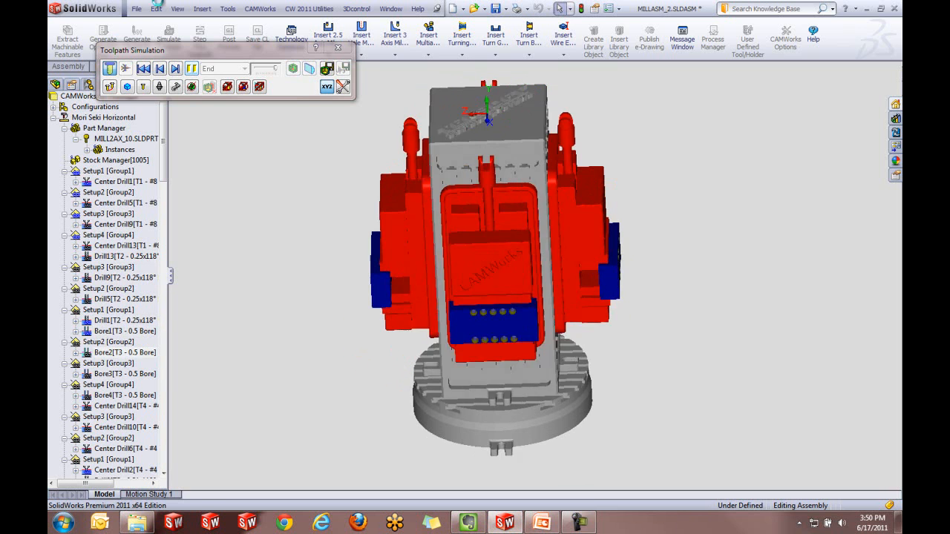
click(339, 47)
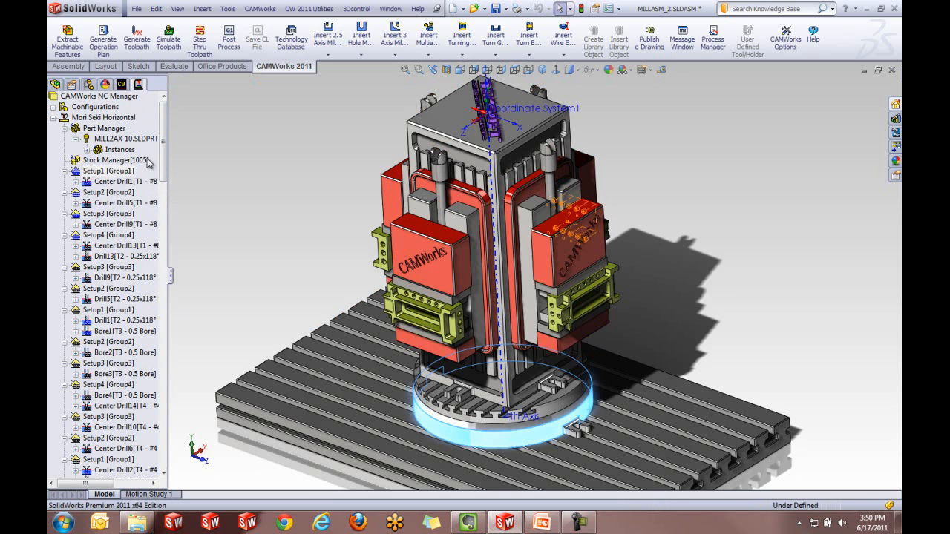
scroll(158, 139, down, 3)
scroll(158, 139, down, 5)
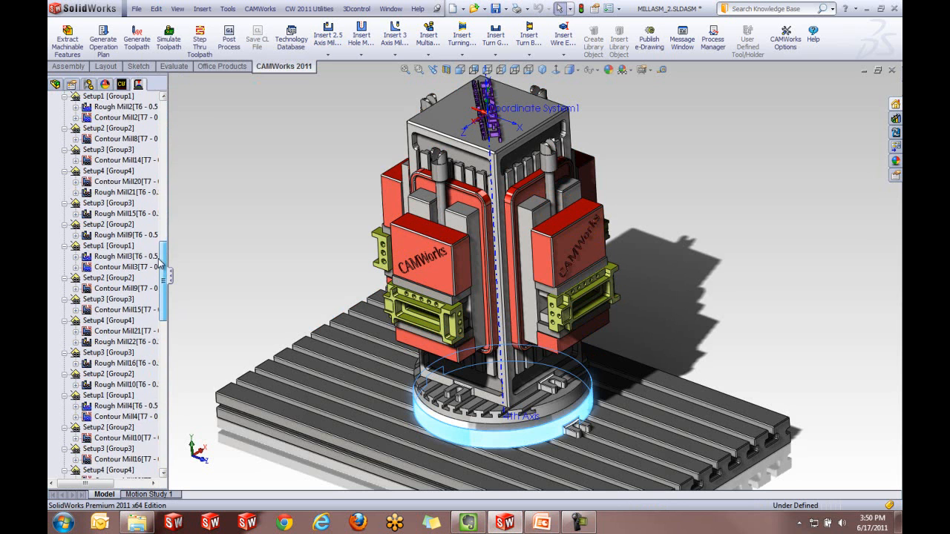
scroll(160, 119, up, 8)
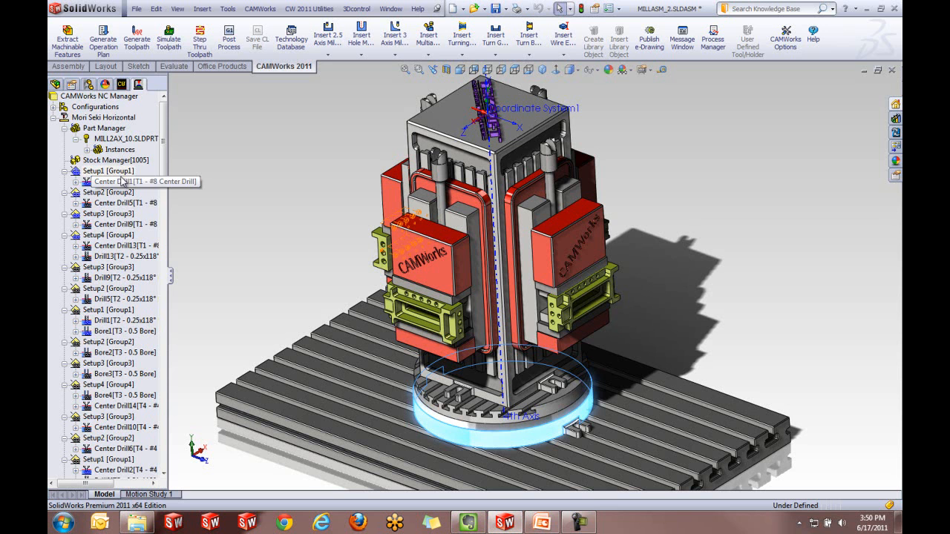
Close the MILLASM_2 assembly without saving the changes
click(890, 72)
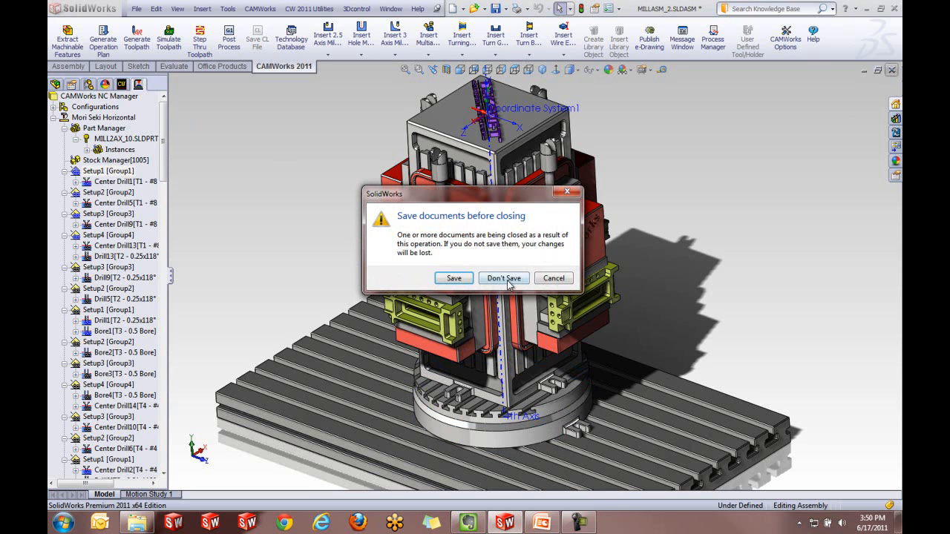
click(504, 286)
click(535, 288)
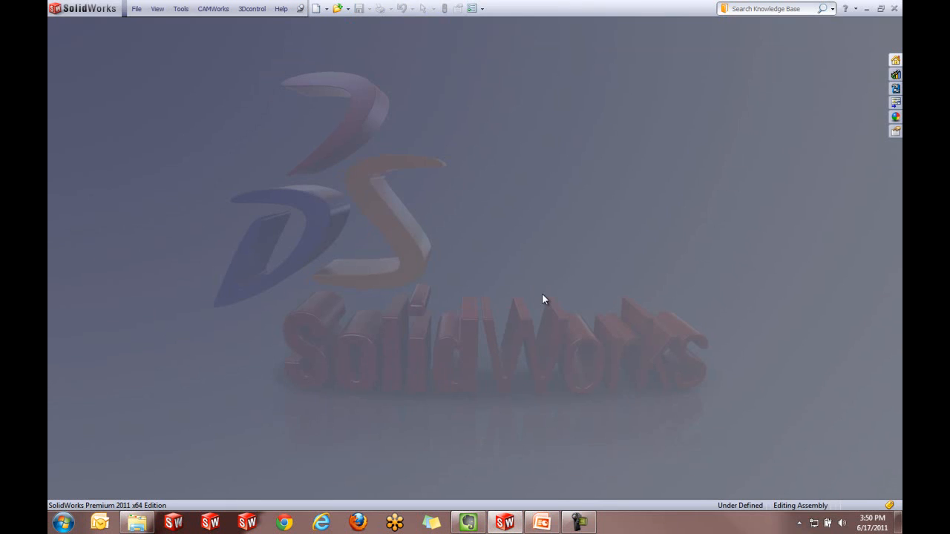
Switch to PowerPoint, present the slides from the current one up to the File Management slide, and end the show
click(542, 522)
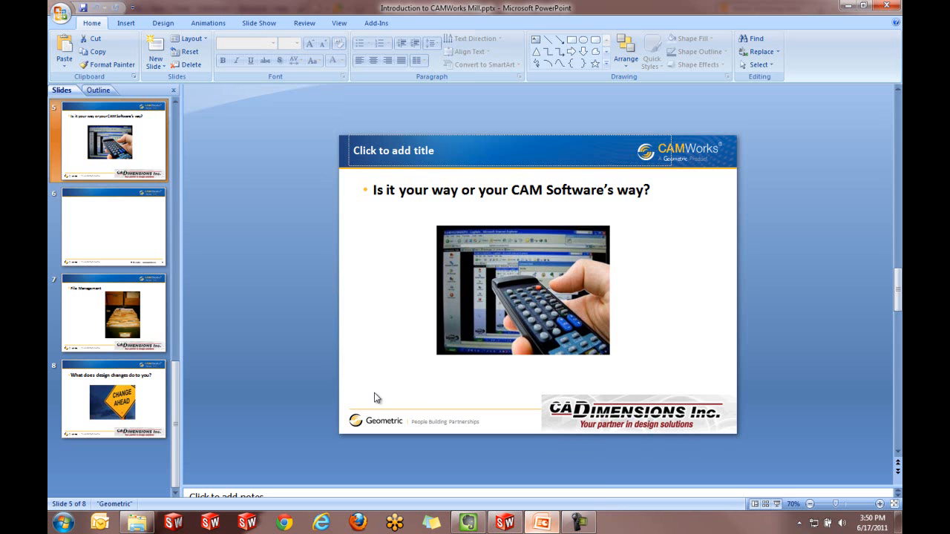
click(777, 504)
click(757, 377)
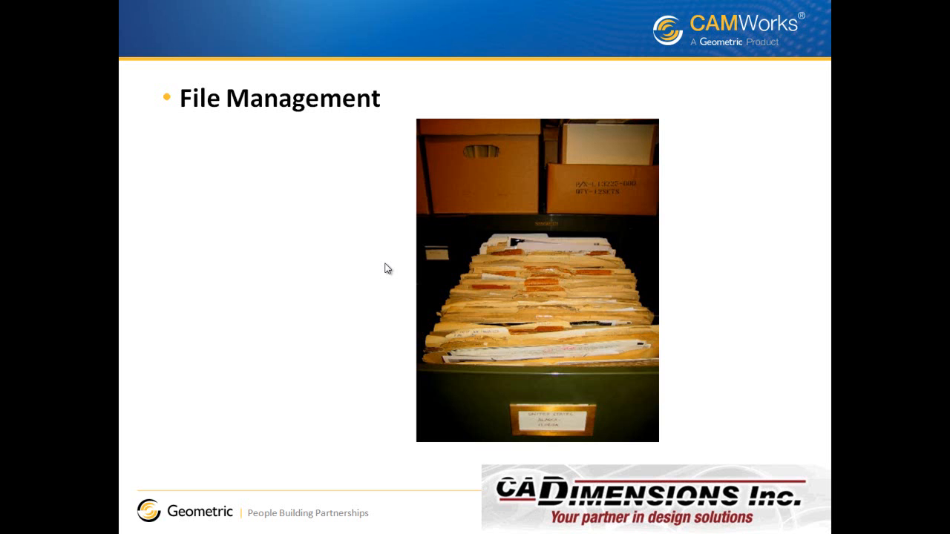
key(Escape)
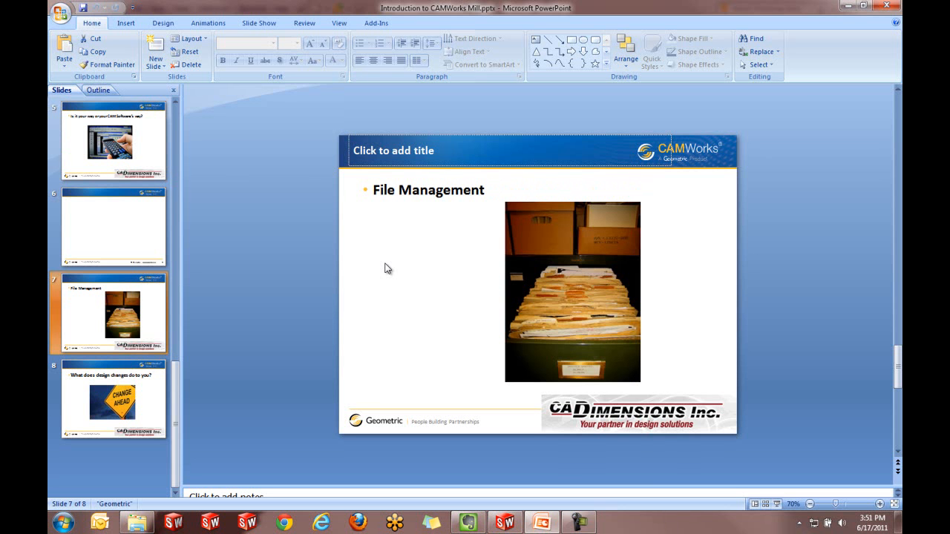
Switch to SolidWorks, open MILL2AX_3.SLDPRT from the recent documents and display its CAMWorks feature tree
click(505, 522)
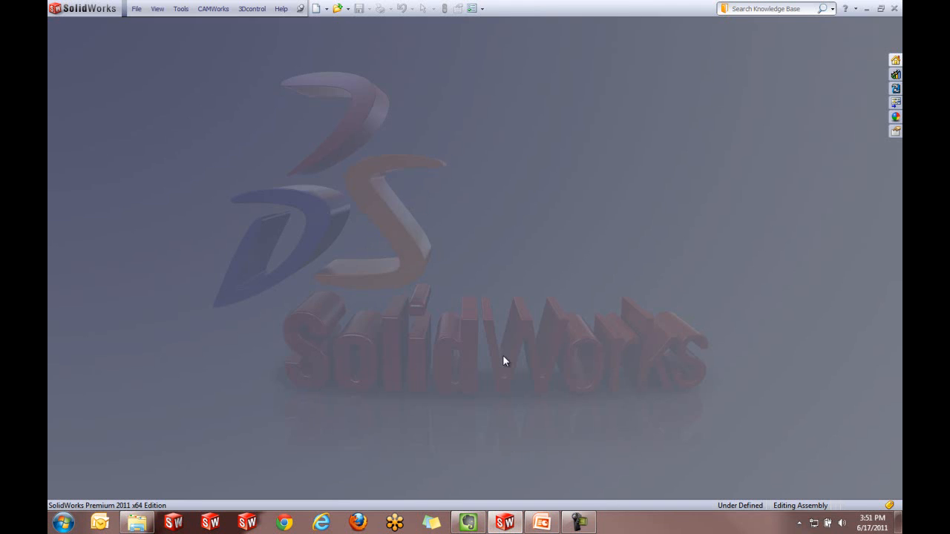
key(r)
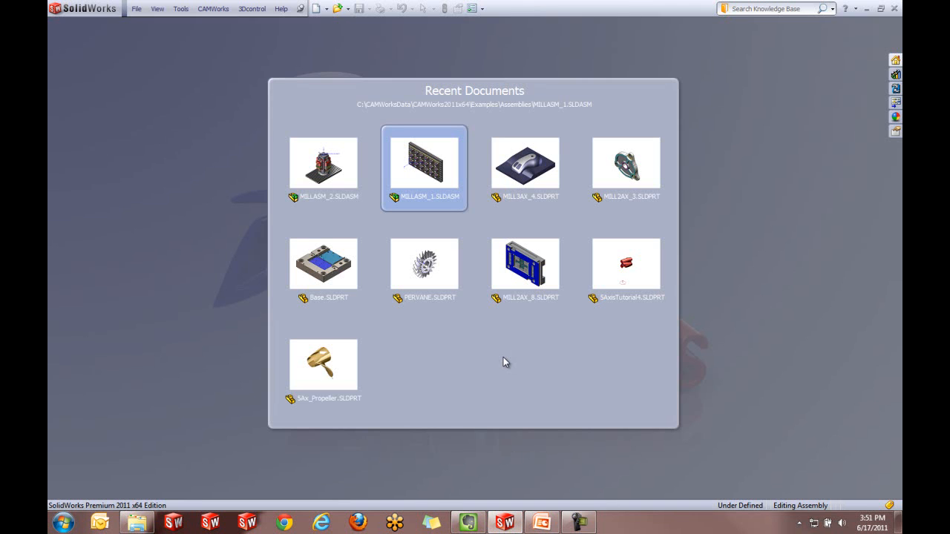
click(651, 162)
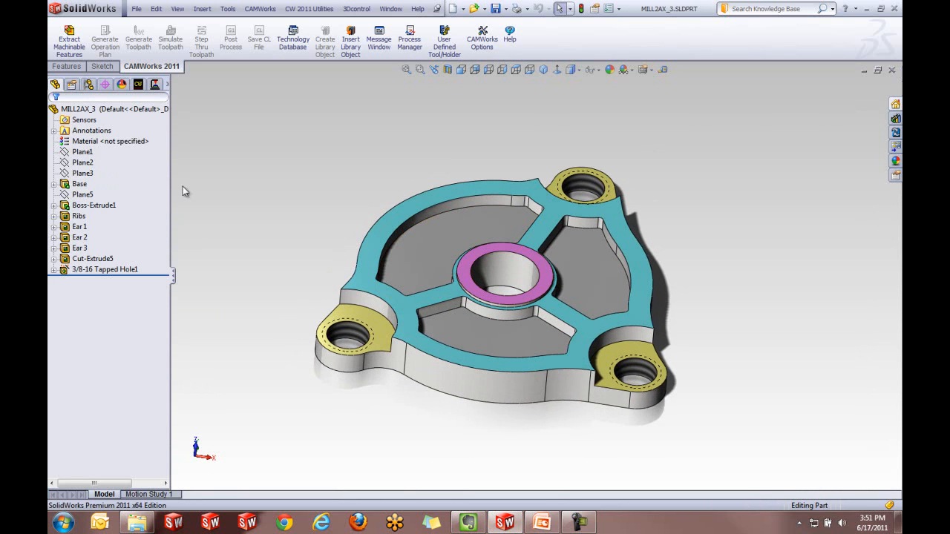
click(140, 86)
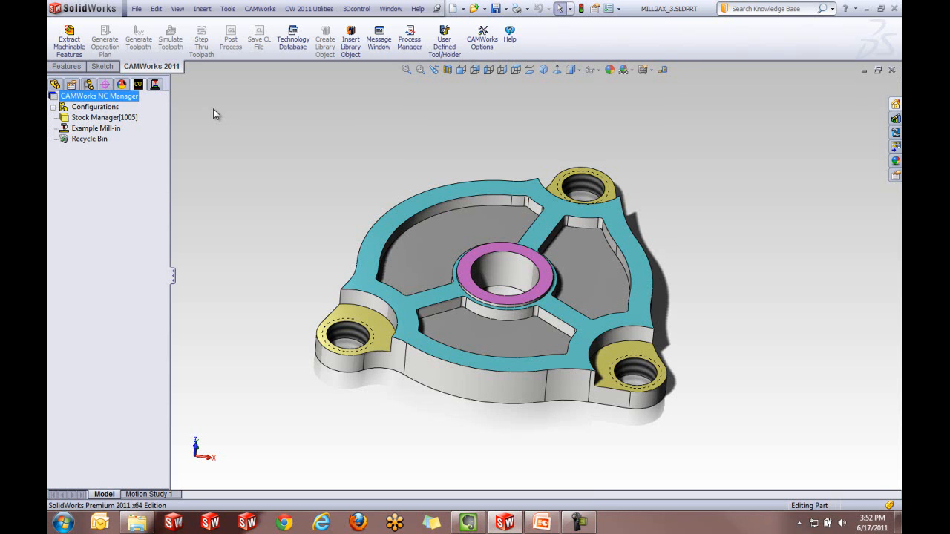
Switch back to the PowerPoint presentation
click(542, 522)
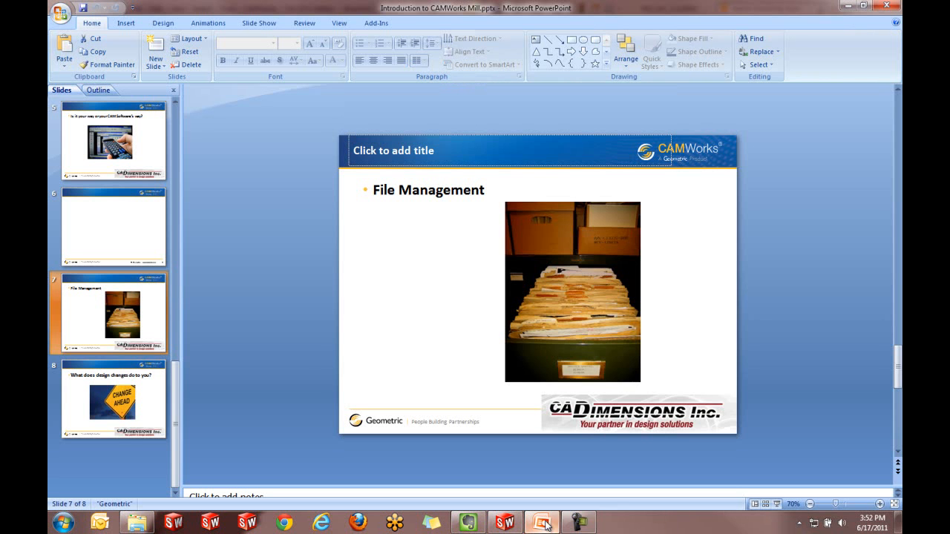
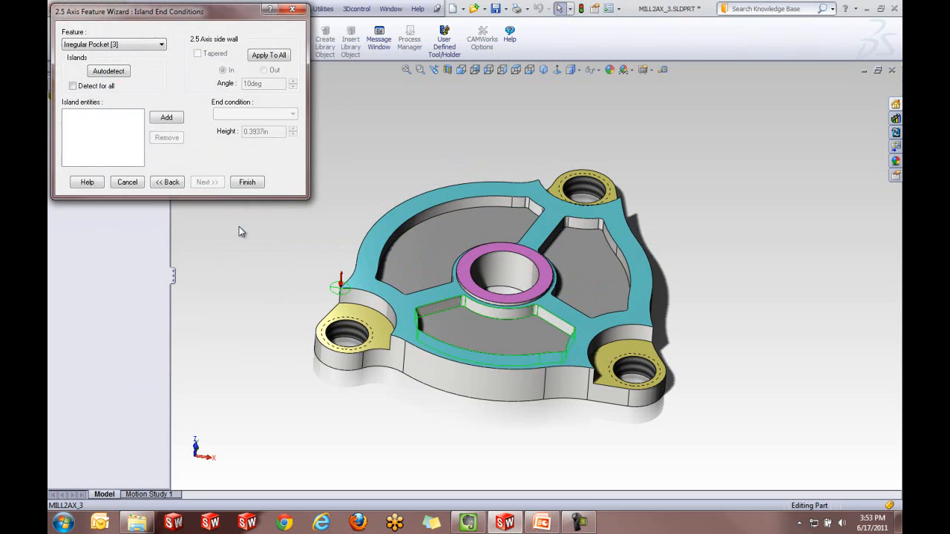
Finish defining the irregular pocket features and generate the operation plan for Mill Part Setup1
click(256, 183)
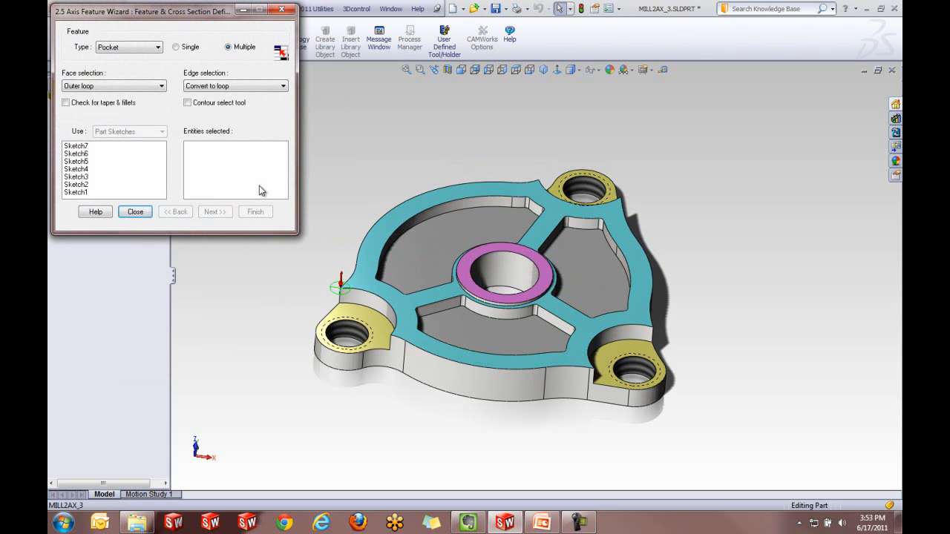
click(147, 212)
right_click(103, 141)
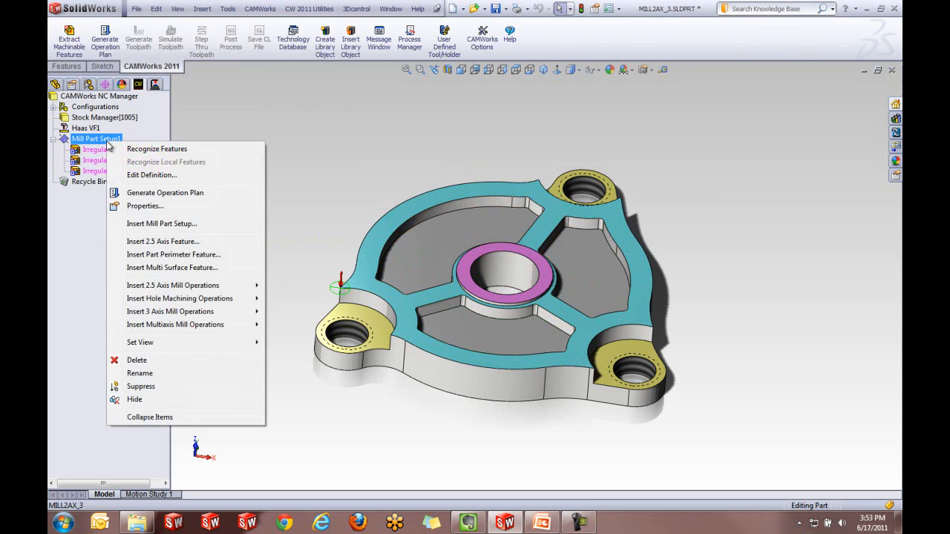
click(185, 188)
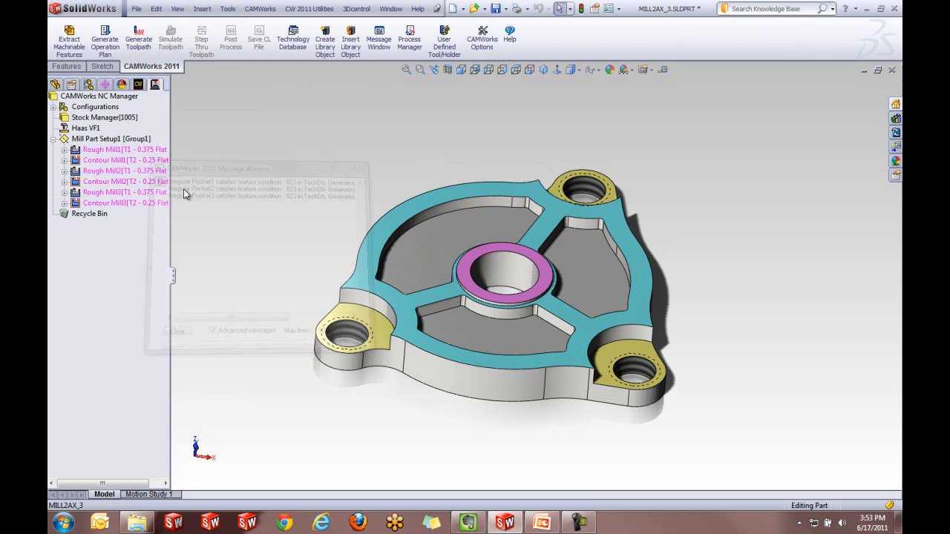
Generate the toolpaths for the rough and contour mill operations and simulate machining of the three pockets
click(139, 42)
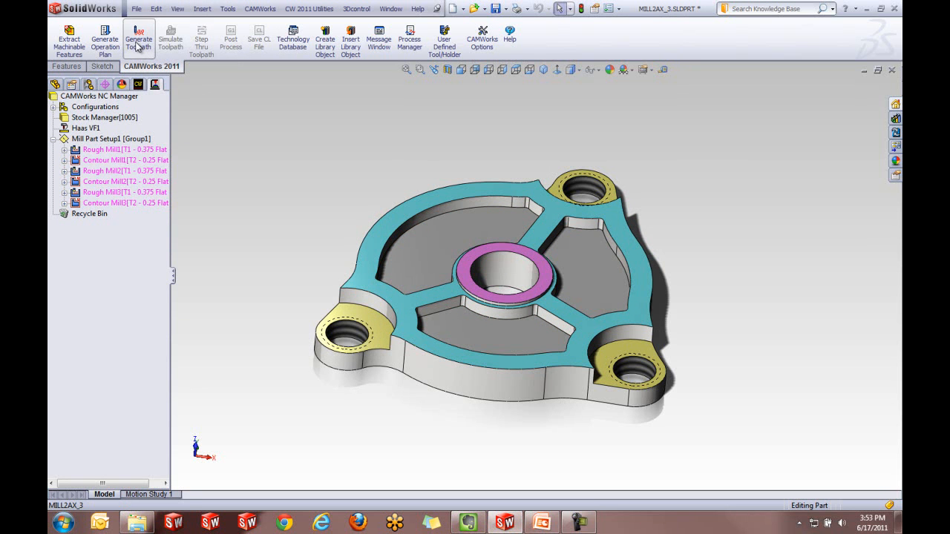
click(161, 47)
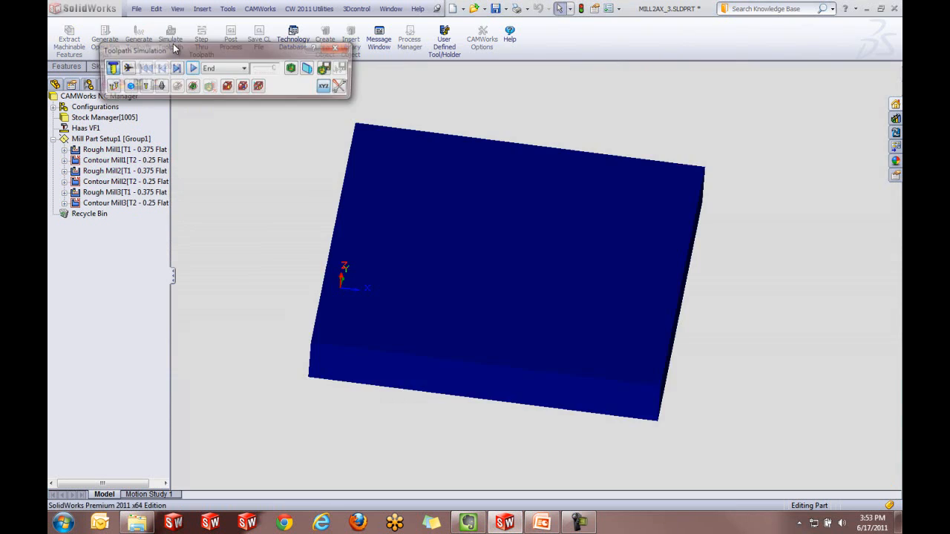
click(191, 68)
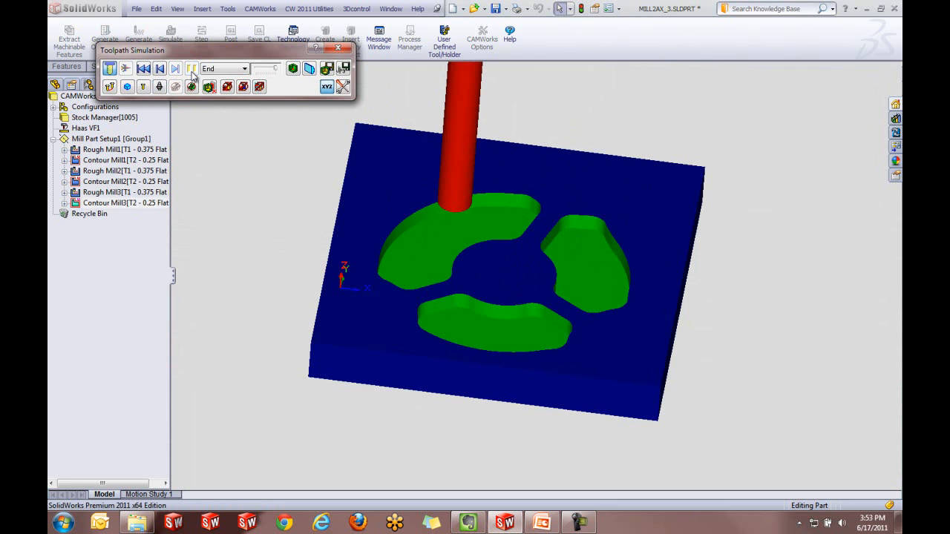
mouse_move(374, 187)
middle_down()
mouse_move(373, 149)
mouse_move(373, 186)
middle_up()
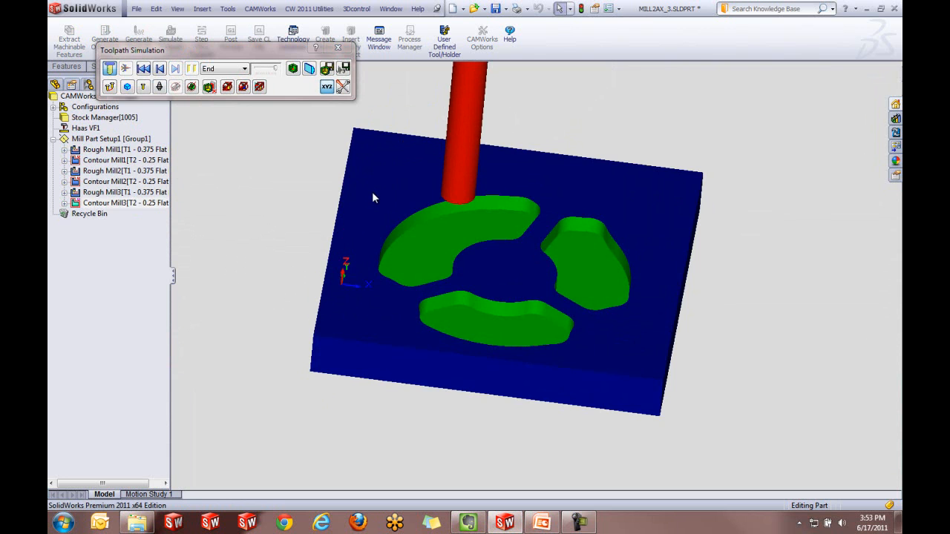
click(338, 48)
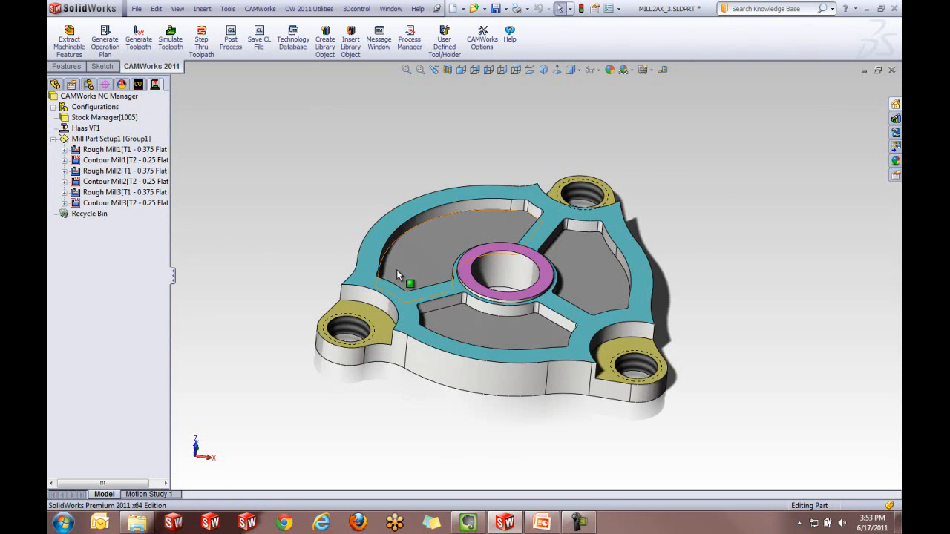
Set the depth dimension of the Ribs feature to 0.05 in
middle_drag(391, 265, 390, 264)
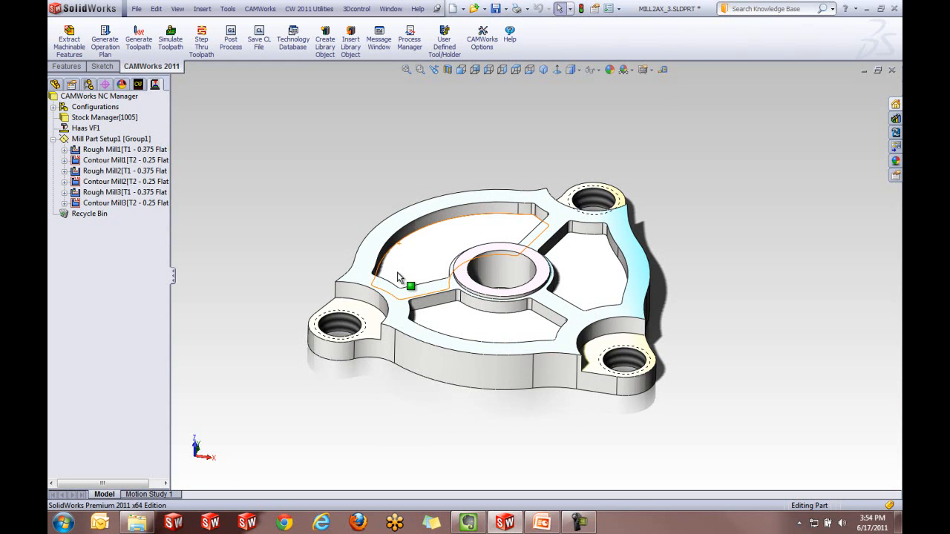
click(55, 84)
click(66, 66)
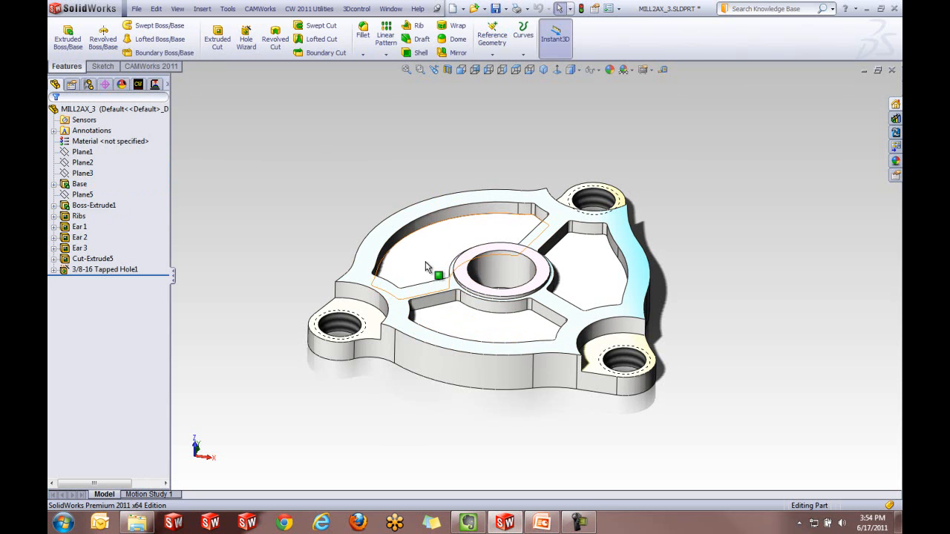
click(423, 330)
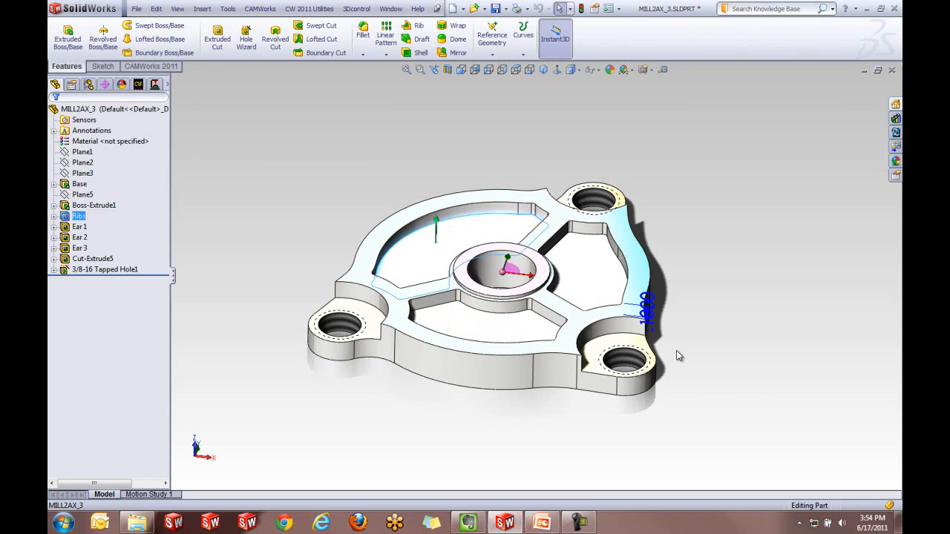
middle_drag(676, 352, 678, 339)
drag(659, 296, 709, 237)
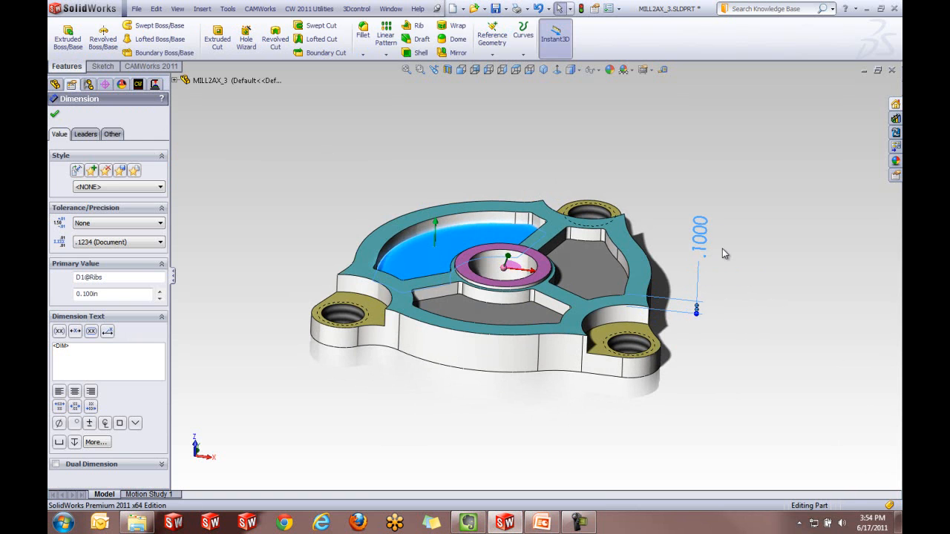
double_click(701, 239)
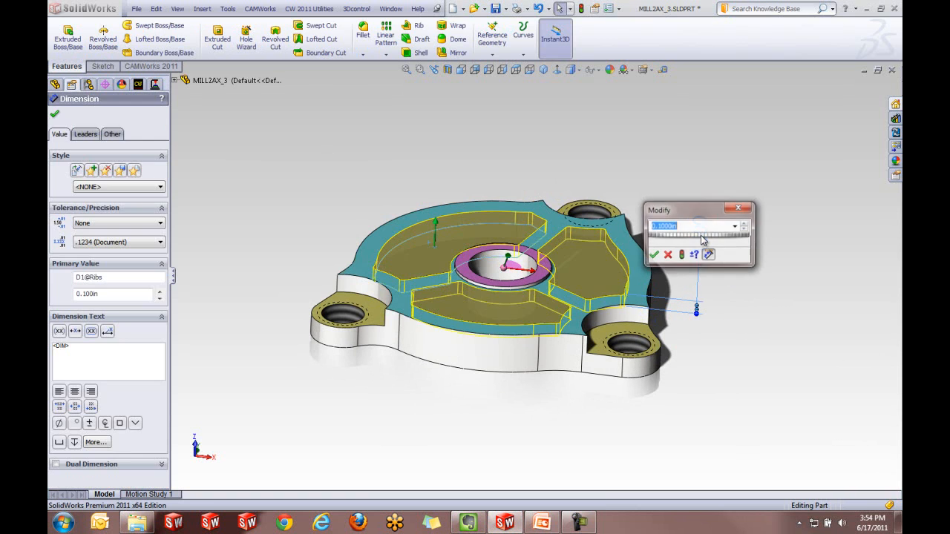
text(0.05)
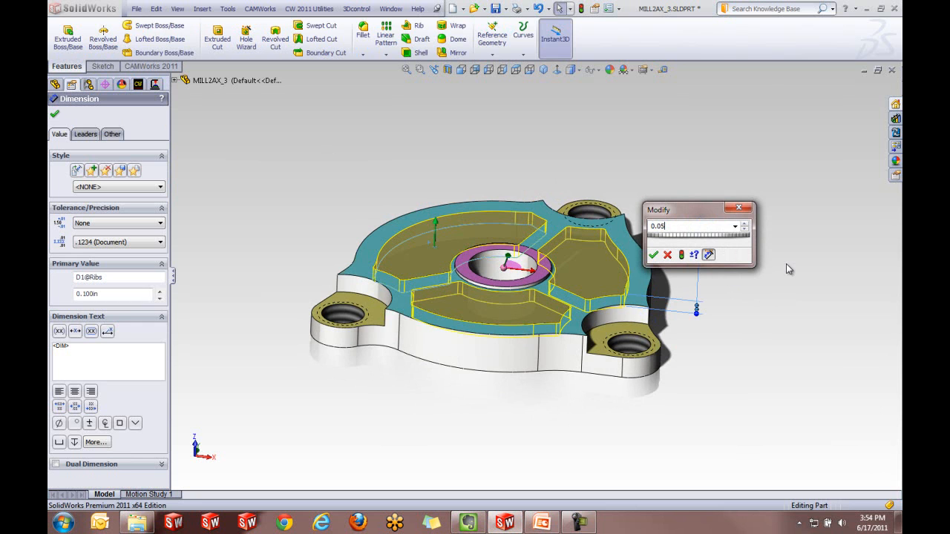
key(Return)
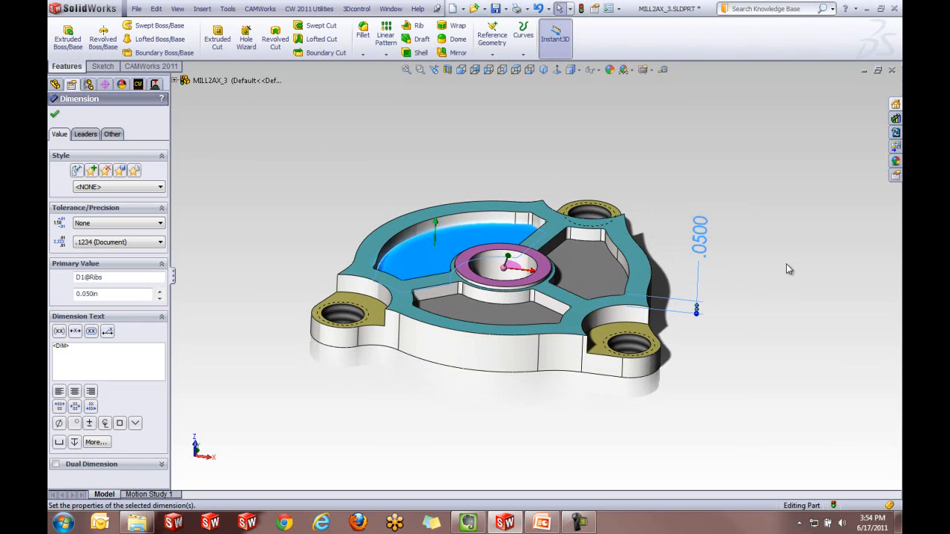
click(54, 113)
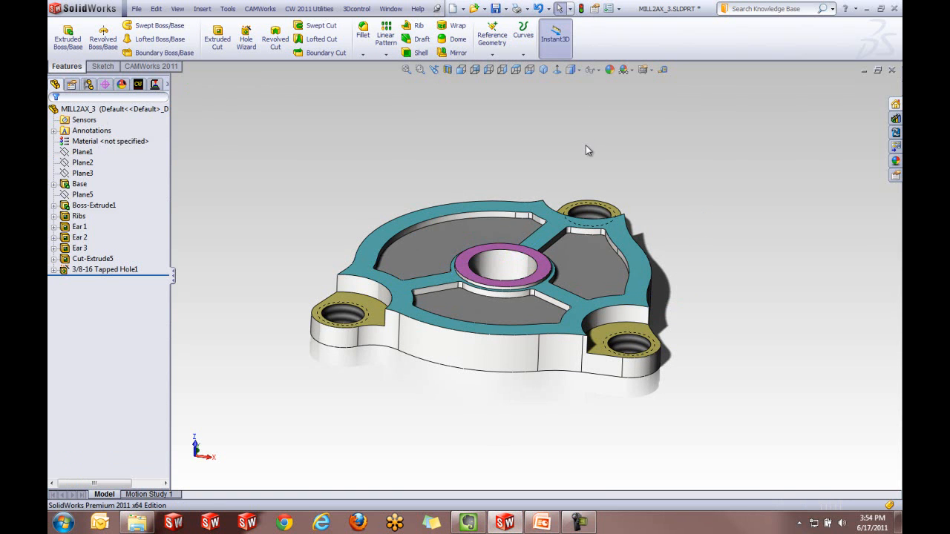
Rebuild the CAMWorks data for the changed part and display the Rough Mill1 toolpath in the operation tree
middle_drag(540, 229, 524, 271)
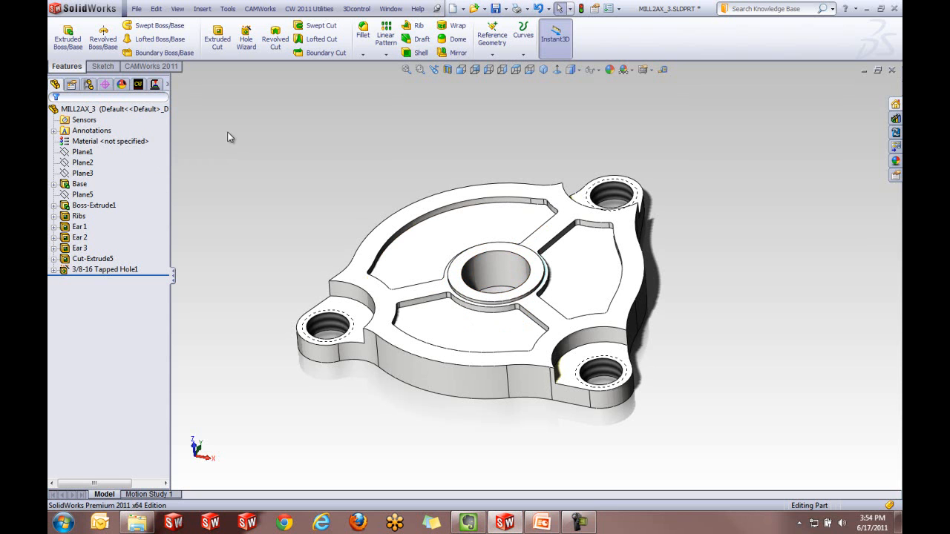
click(138, 84)
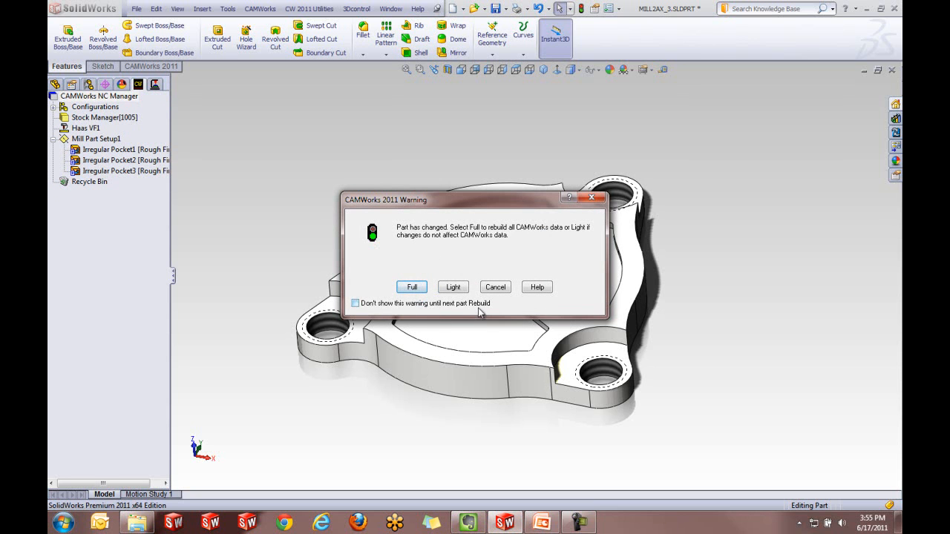
click(454, 291)
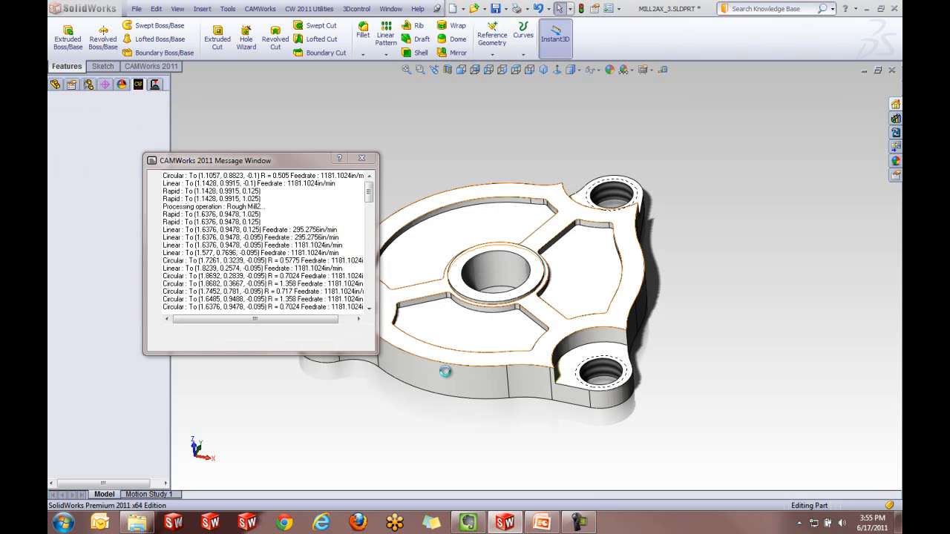
click(99, 138)
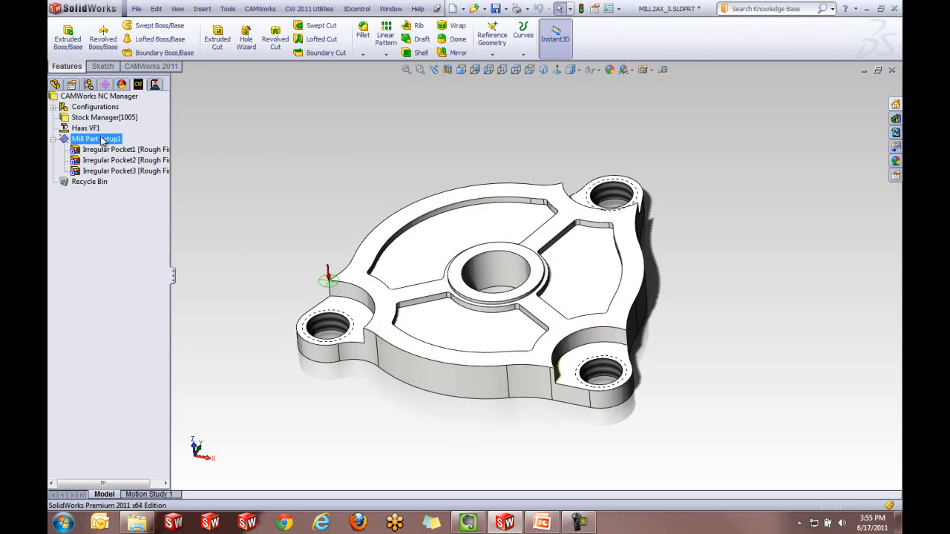
click(153, 85)
middle_drag(369, 239, 345, 212)
click(111, 150)
middle_drag(275, 182, 309, 207)
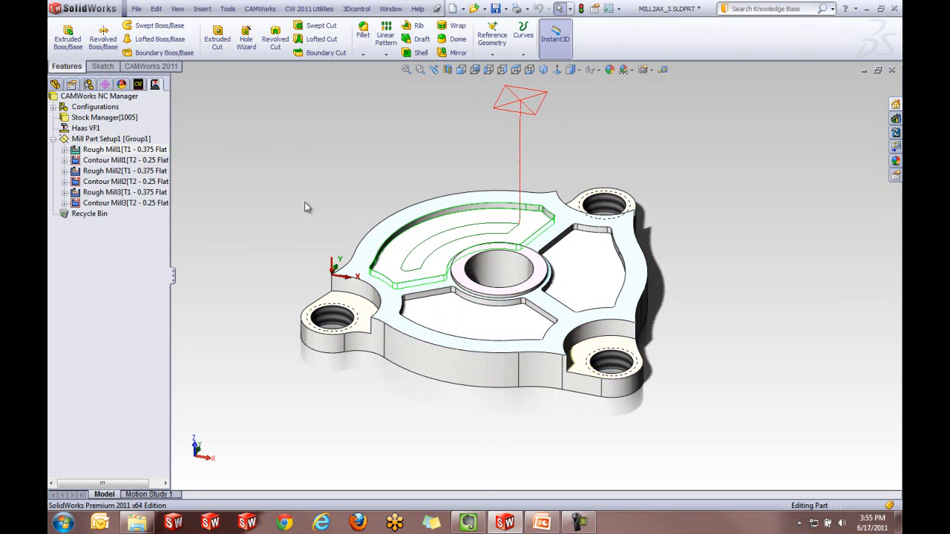
Simulate the updated toolpaths on the stock through to the end, and close the simulation
click(151, 67)
click(171, 37)
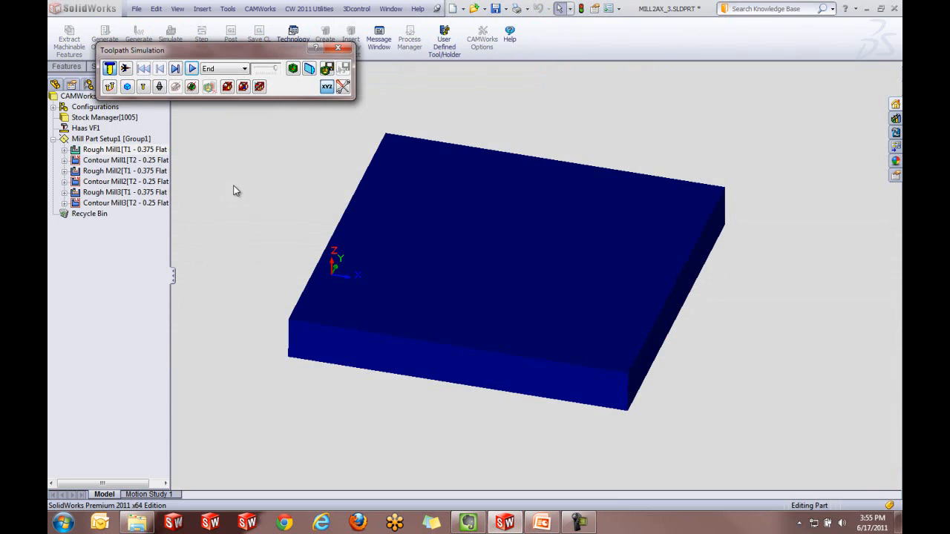
click(192, 68)
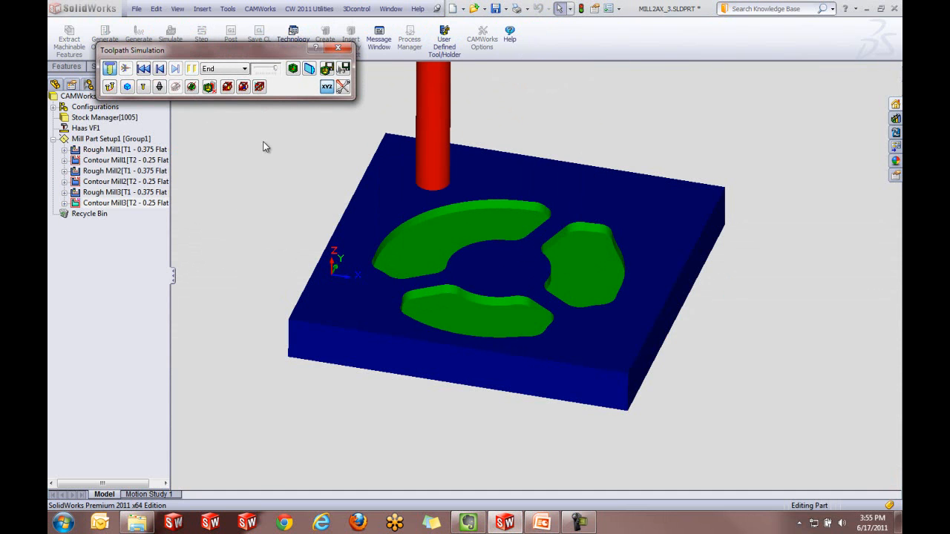
click(337, 48)
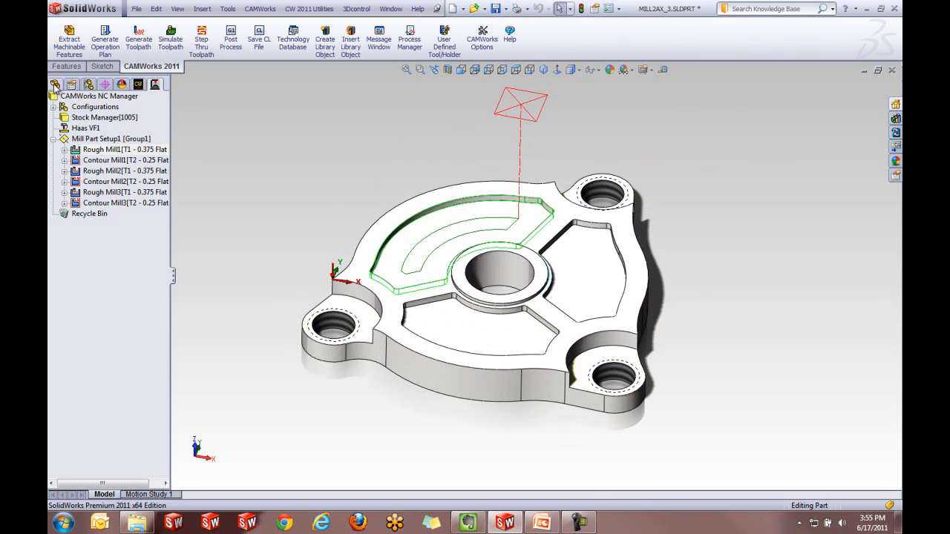
Deepen the Ribs cut freehand in the model so that all three pockets extend well down into the part
click(55, 83)
click(438, 224)
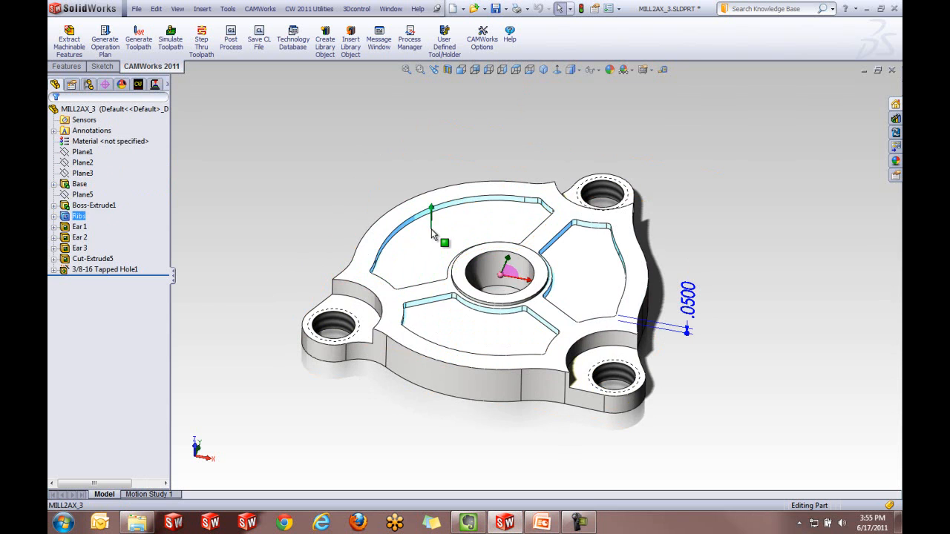
scroll(443, 223, up, 4)
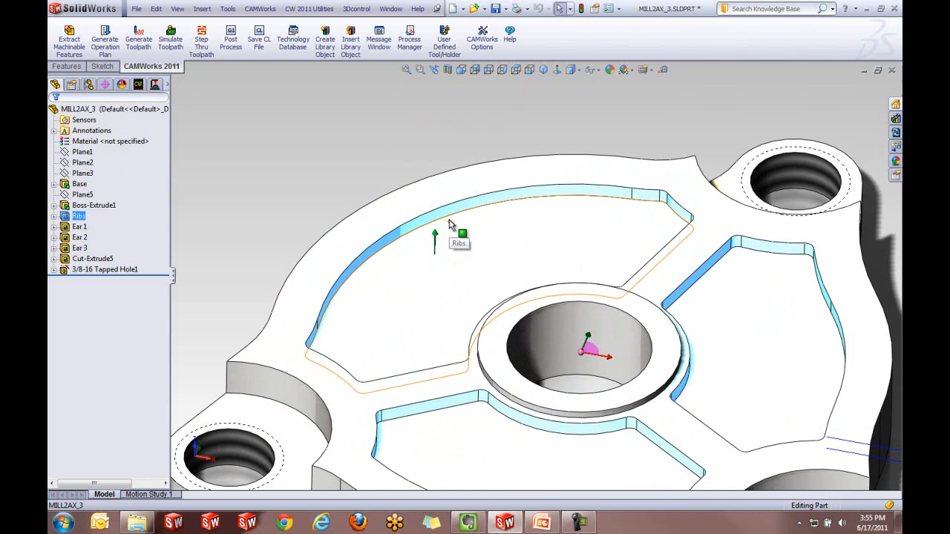
drag(435, 236, 434, 278)
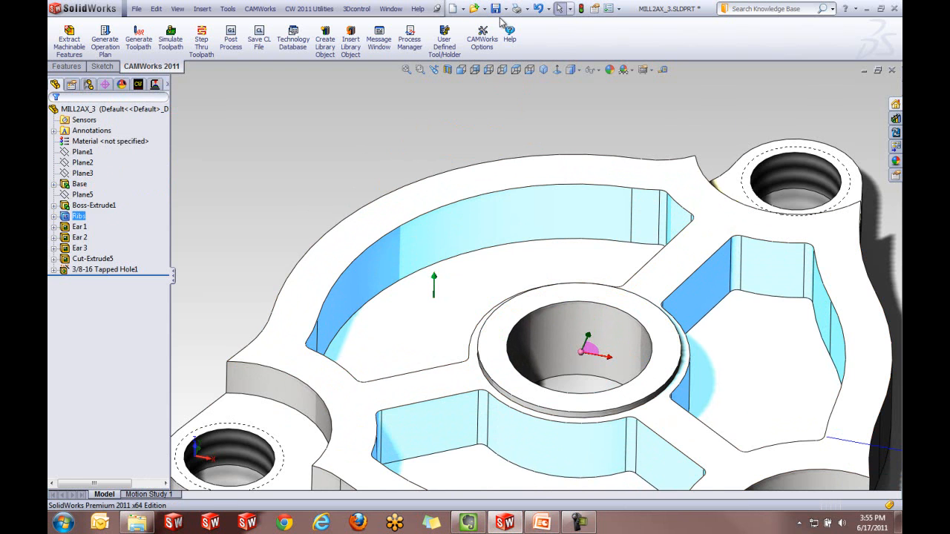
click(443, 129)
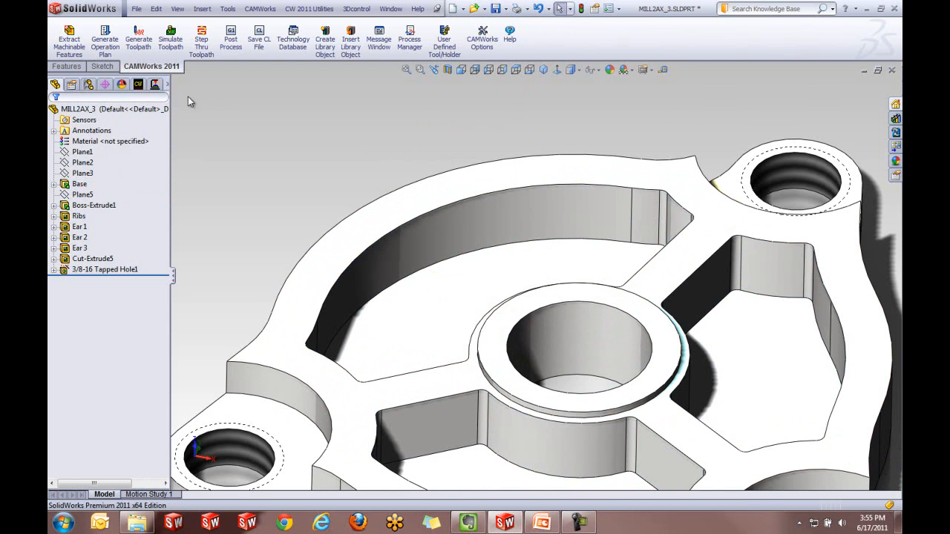
Do a Light rebuild of the CAMWorks data for the deeper pockets and display the Rough Mill1 toolpath in the operation tree
click(138, 84)
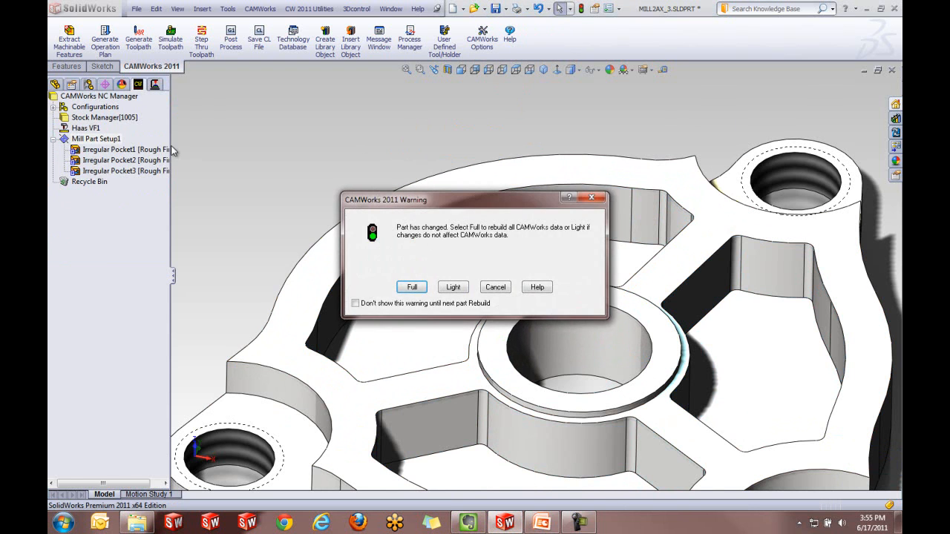
click(452, 289)
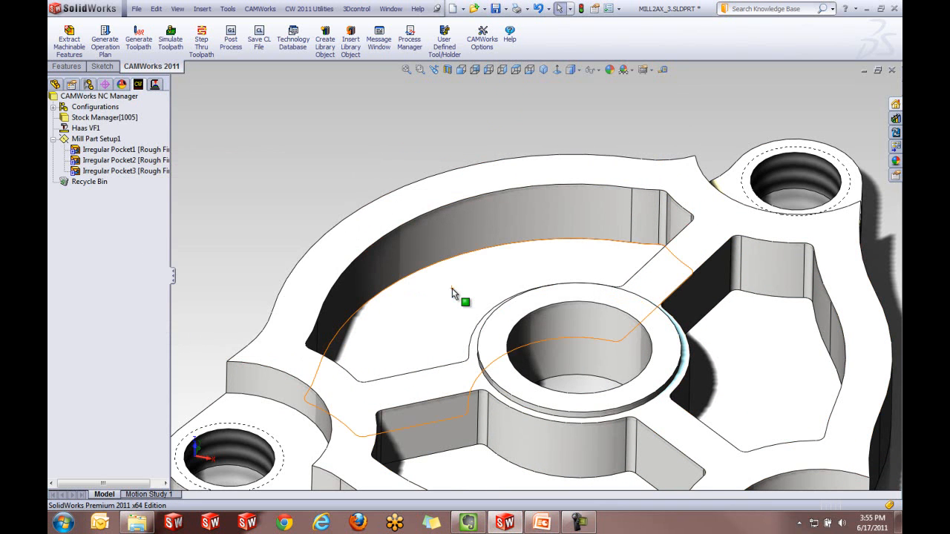
click(154, 84)
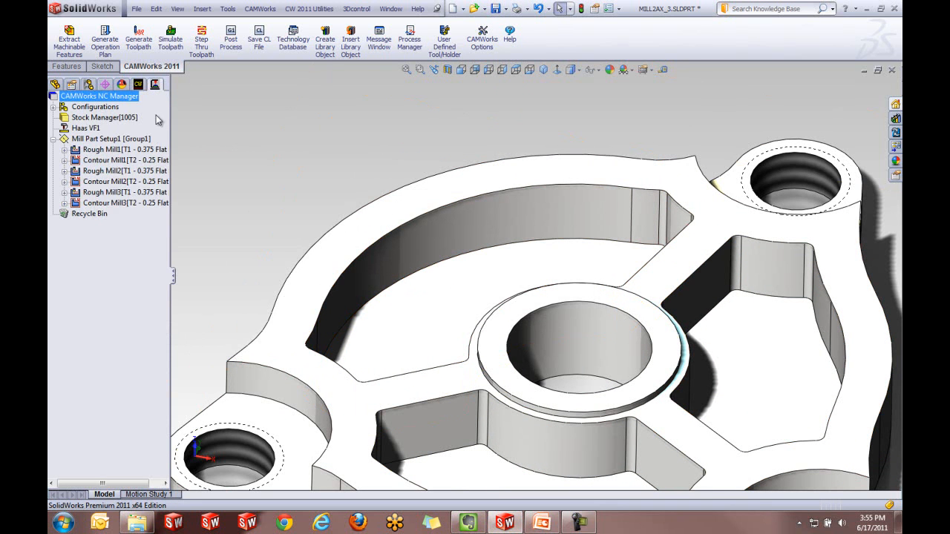
click(125, 150)
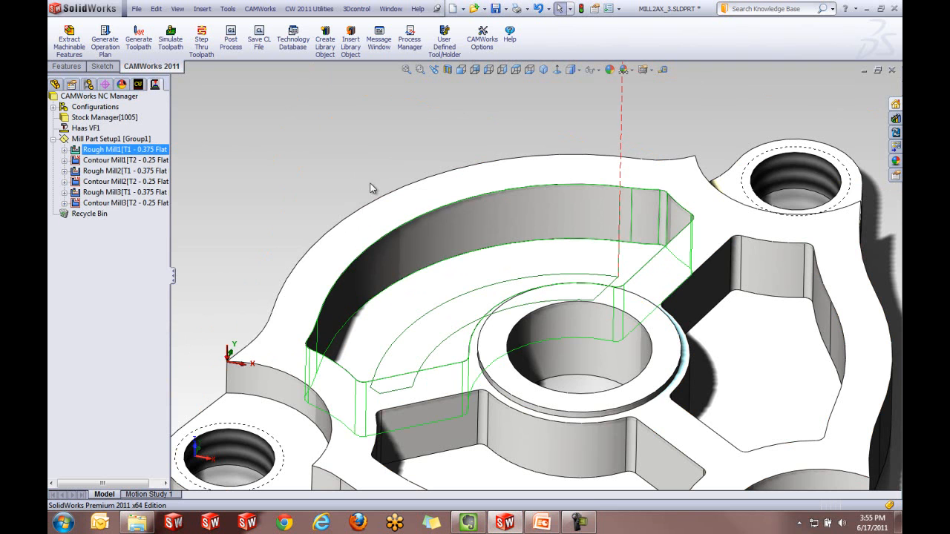
Simulate the toolpaths for the deepened pockets on the stock through to the end, inspect the result, and close the simulation
click(169, 41)
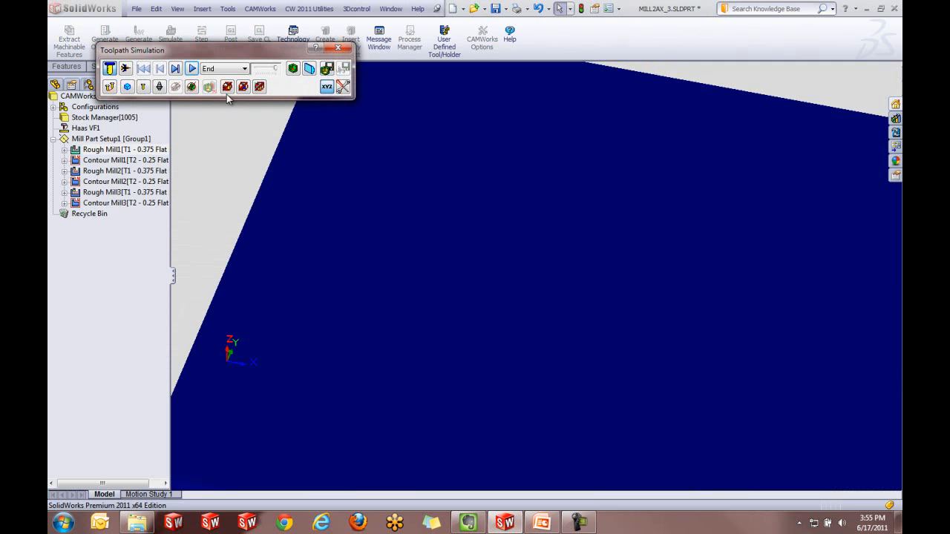
click(193, 70)
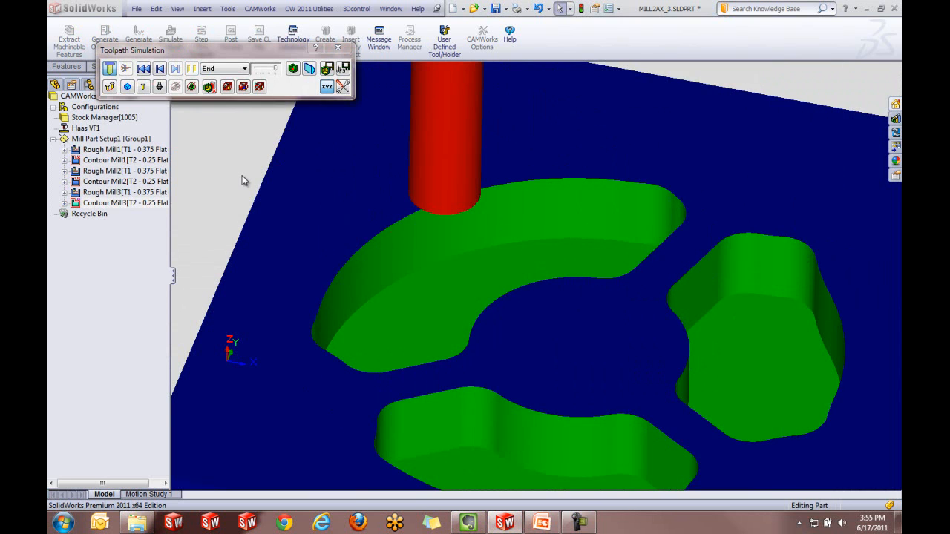
scroll(417, 253, up, 4)
scroll(551, 324, down, 2)
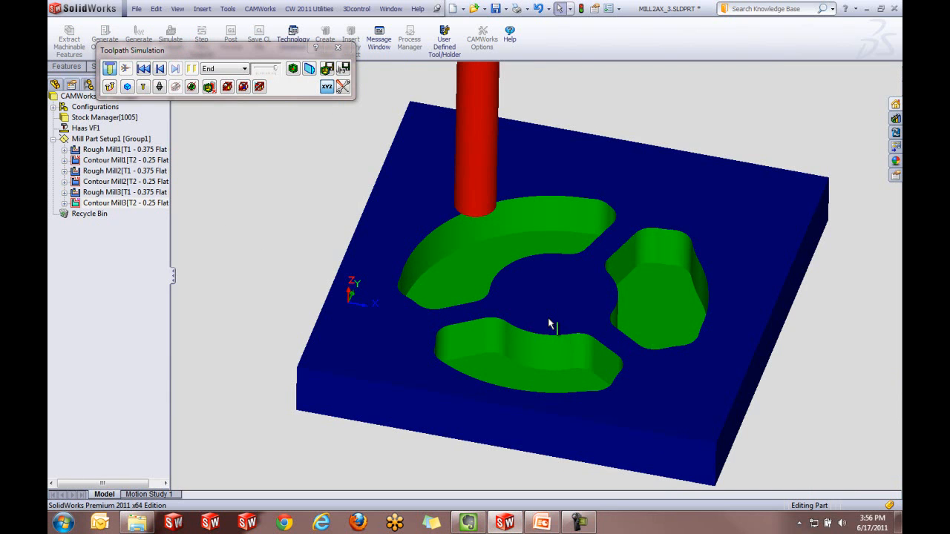
click(338, 48)
middle_drag(514, 328, 510, 365)
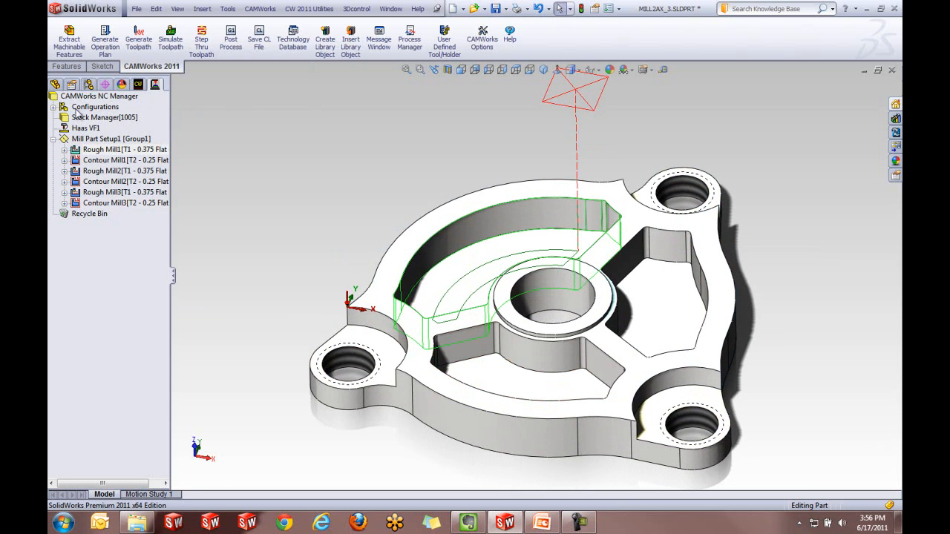
Extract the machinable features of the part and highlight the threaded Hole Group1 on the model
click(55, 46)
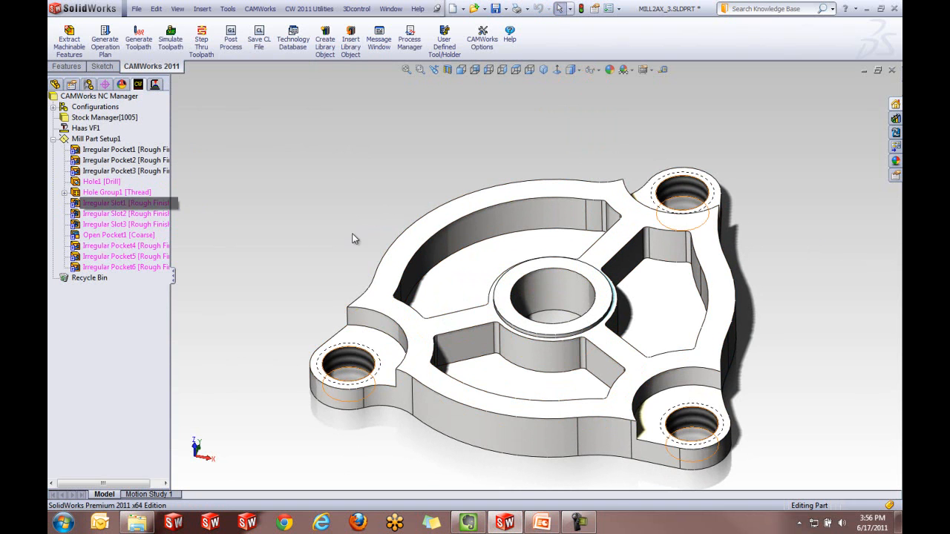
click(93, 182)
click(112, 194)
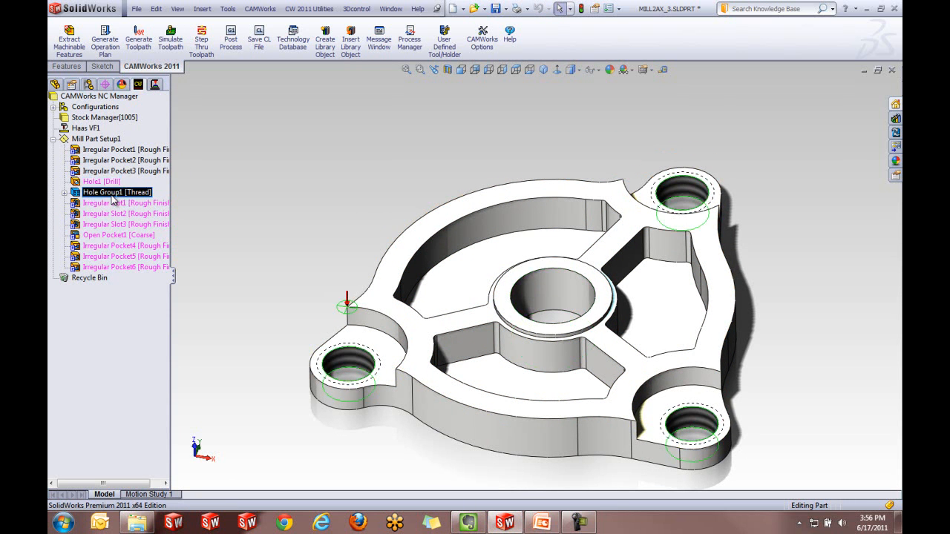
Delete the extracted features Hole1, Irregular Slot1 to 3, Open Pocket1 and Irregular Pocket4 to 6, keeping Hole Group1
click(104, 183)
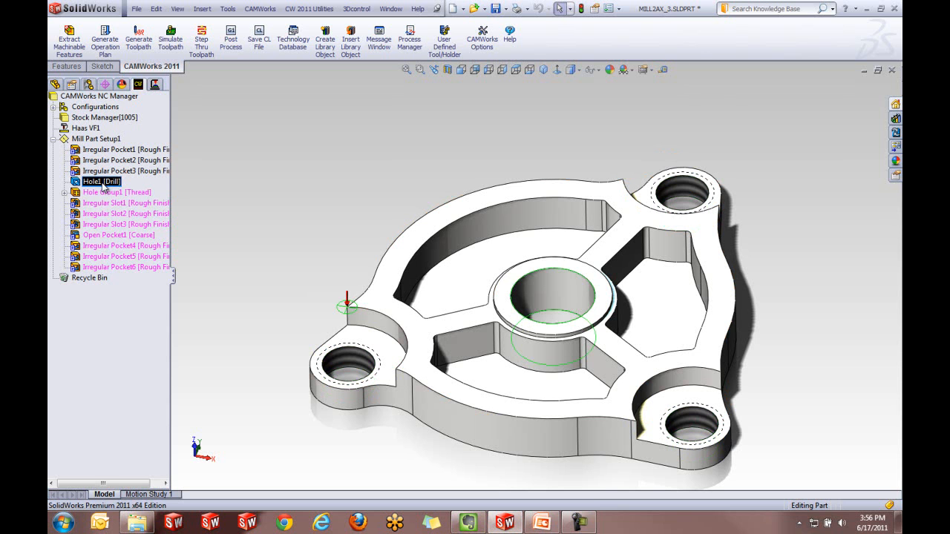
ctrl+click(115, 206)
ctrl+click(116, 216)
ctrl+click(116, 225)
ctrl+click(116, 235)
ctrl+click(116, 245)
ctrl+click(116, 256)
right_click(116, 267)
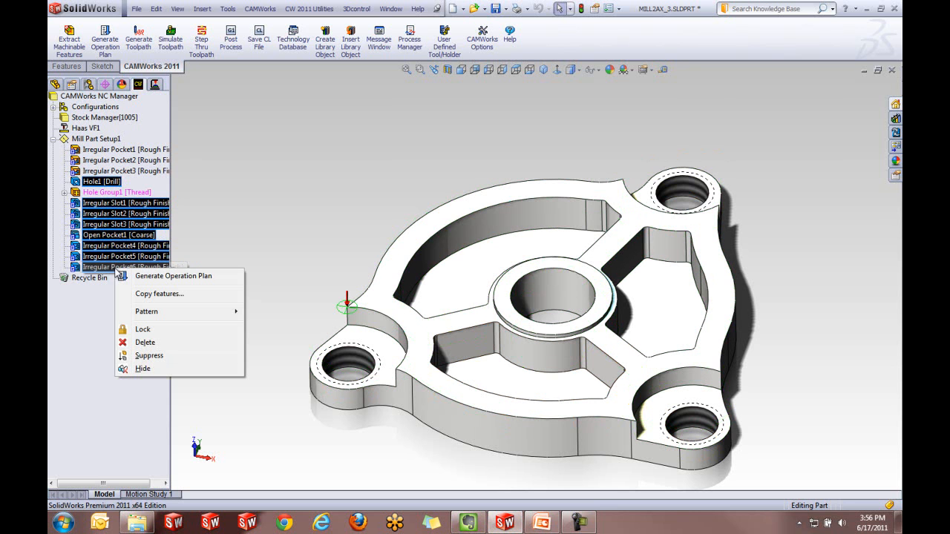
click(155, 344)
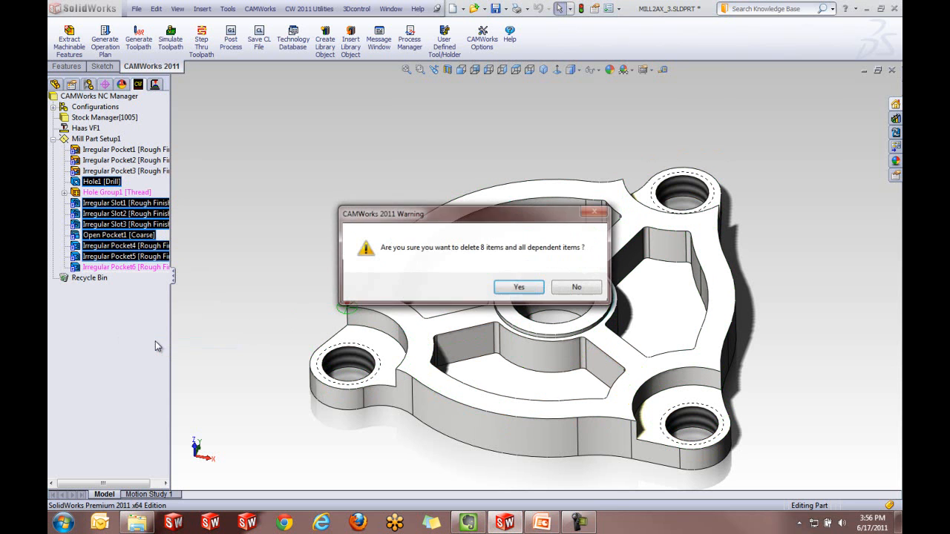
click(519, 288)
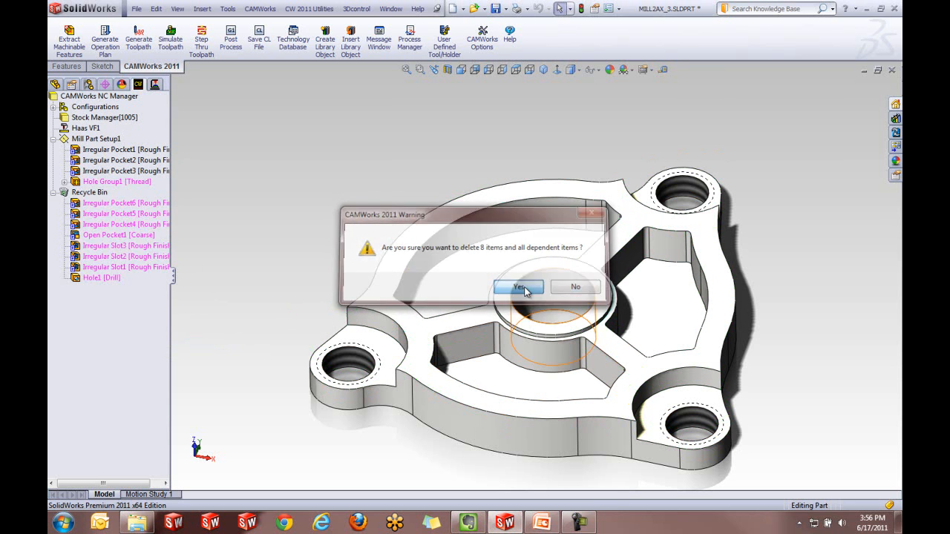
click(53, 193)
Generate the operation plan for the threaded Hole Group1 feature
right_click(122, 183)
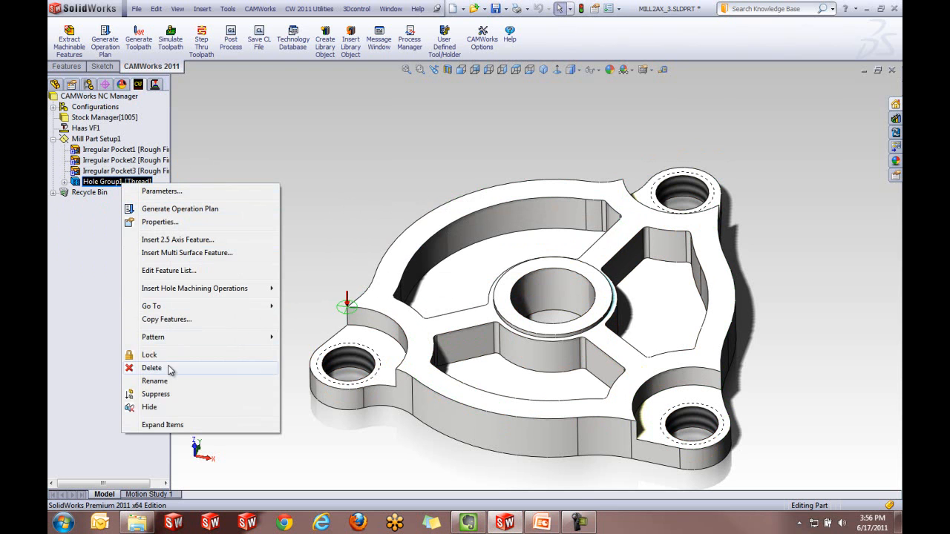
click(285, 103)
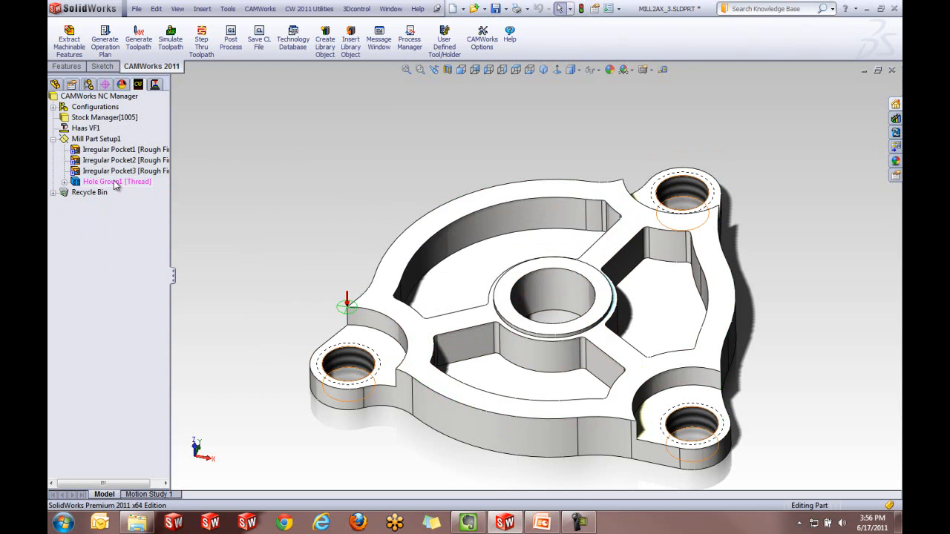
right_click(115, 184)
click(155, 206)
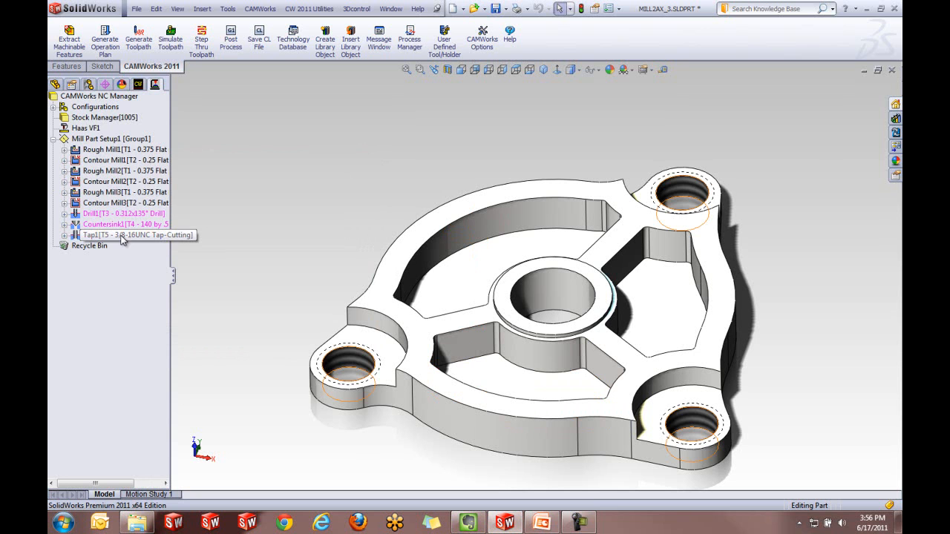
Generate the toolpaths for Mill Part Setup1 and display the Tap1 toolpath on the three ear holes
click(55, 84)
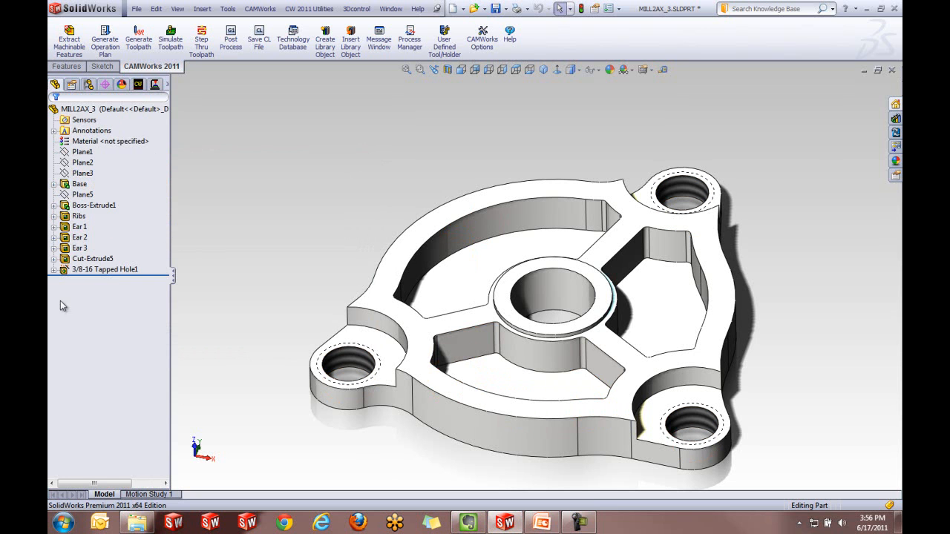
click(155, 84)
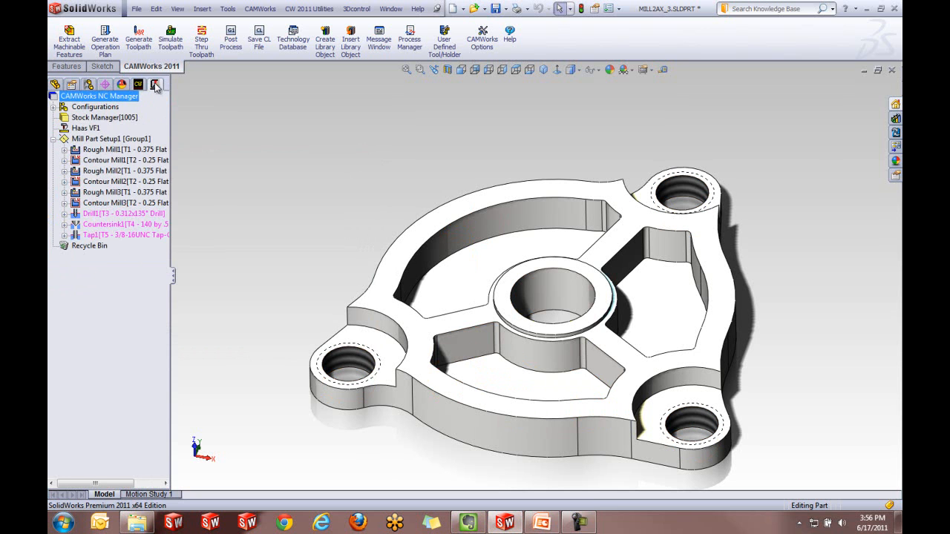
right_click(116, 141)
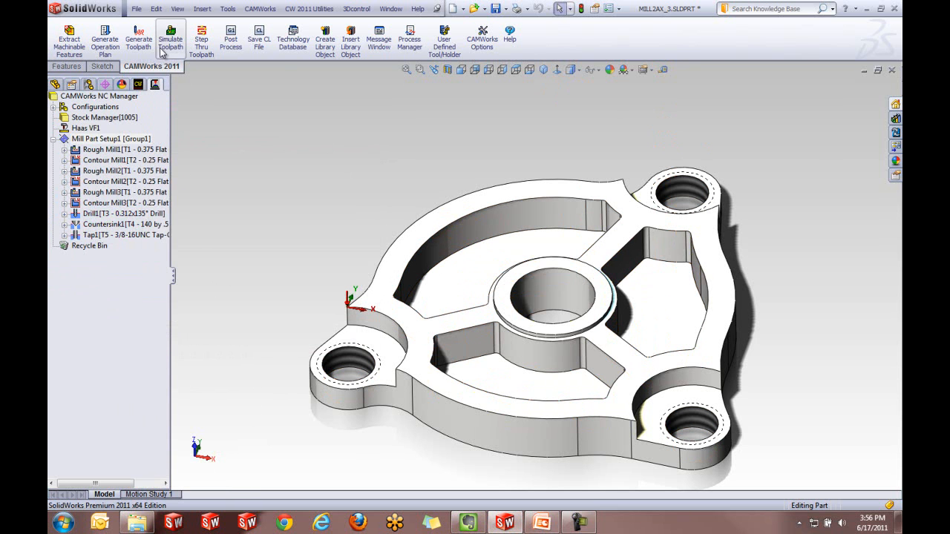
click(111, 236)
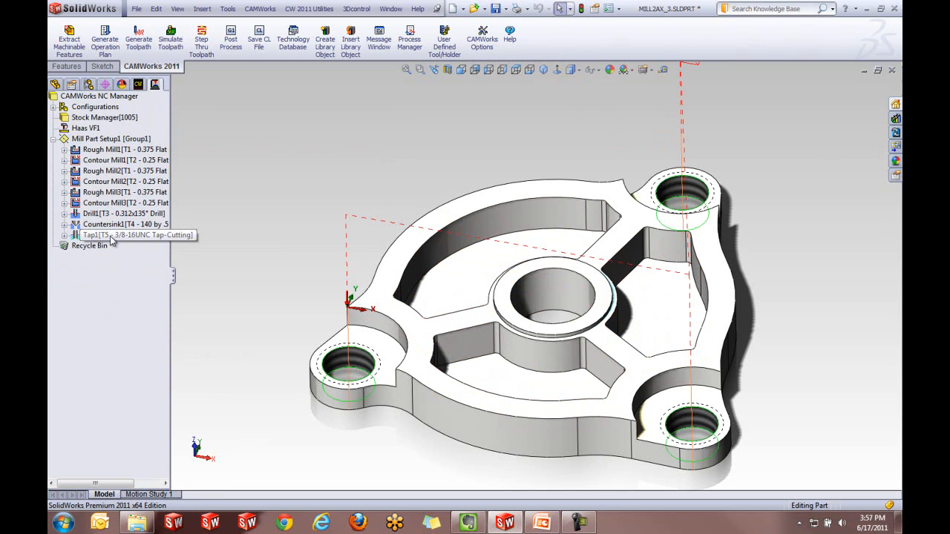
scroll(472, 345, up, 1)
scroll(450, 295, down, 1)
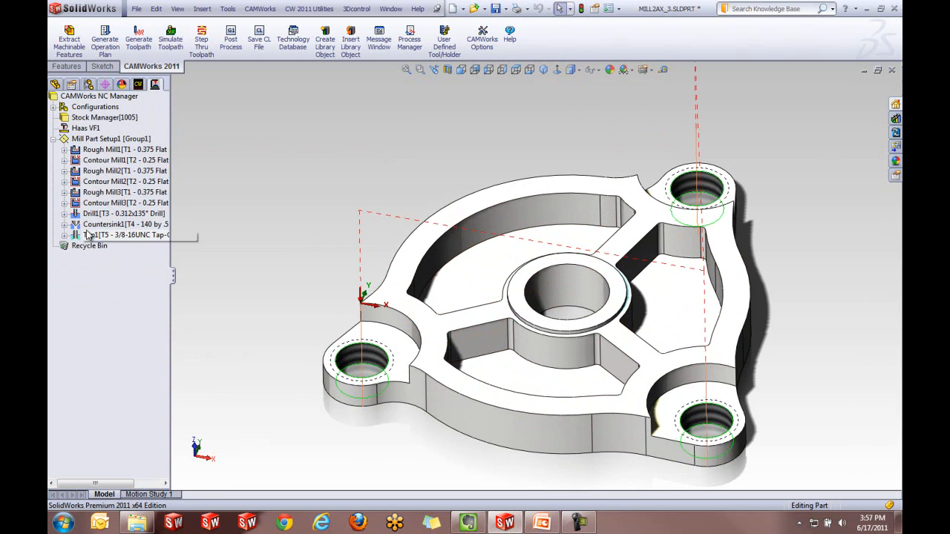
Suppress the Drill1, Countersink1 and Tap1 operations and display the Contour Mill3 toolpath
click(116, 213)
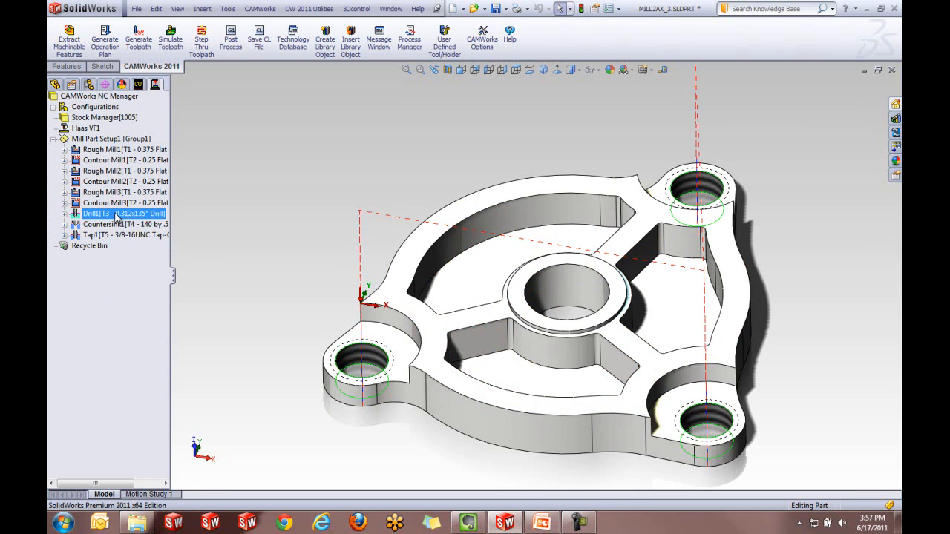
shift+click(120, 236)
right_click(121, 238)
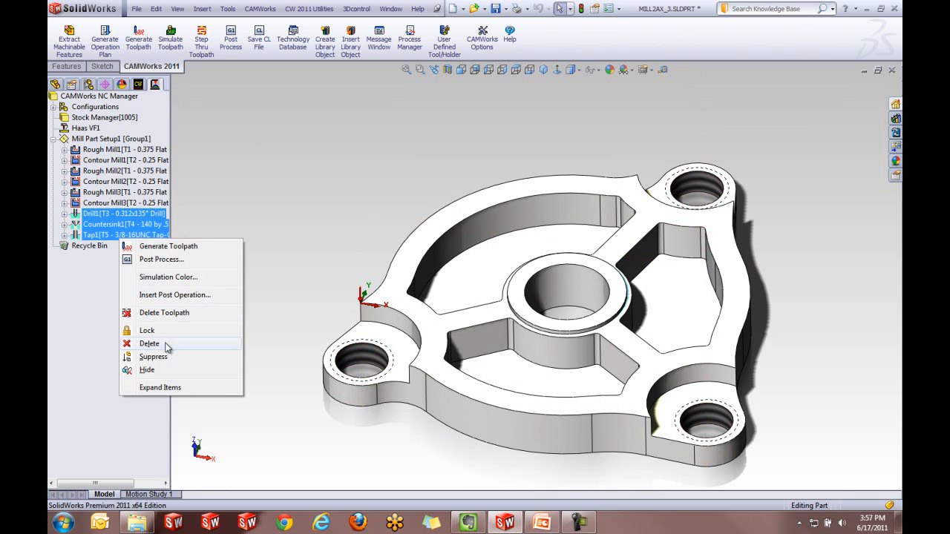
click(156, 356)
click(124, 203)
click(230, 224)
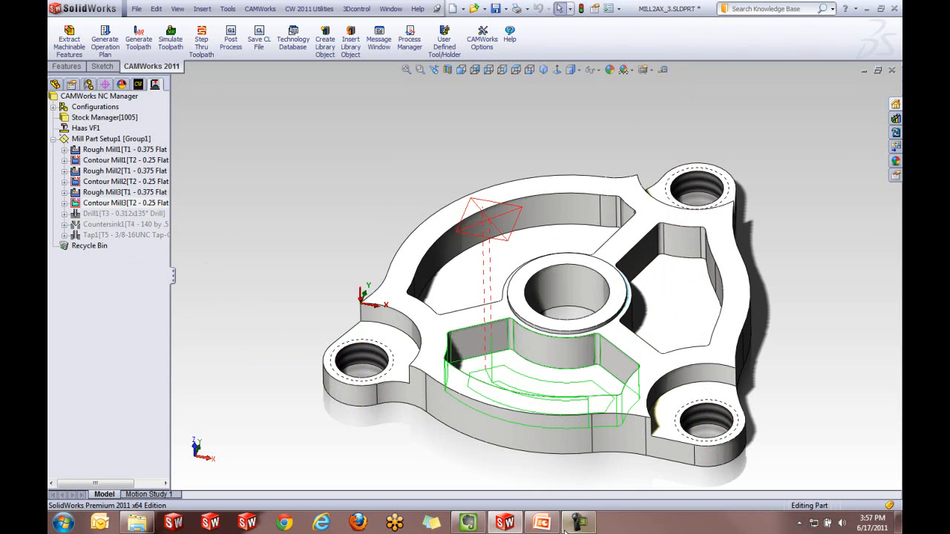
Switch briefly to the design-changes slide in PowerPoint, return to SolidWorks, and close MILL2AX_3 without saving the part or CAMWorks changes
click(541, 525)
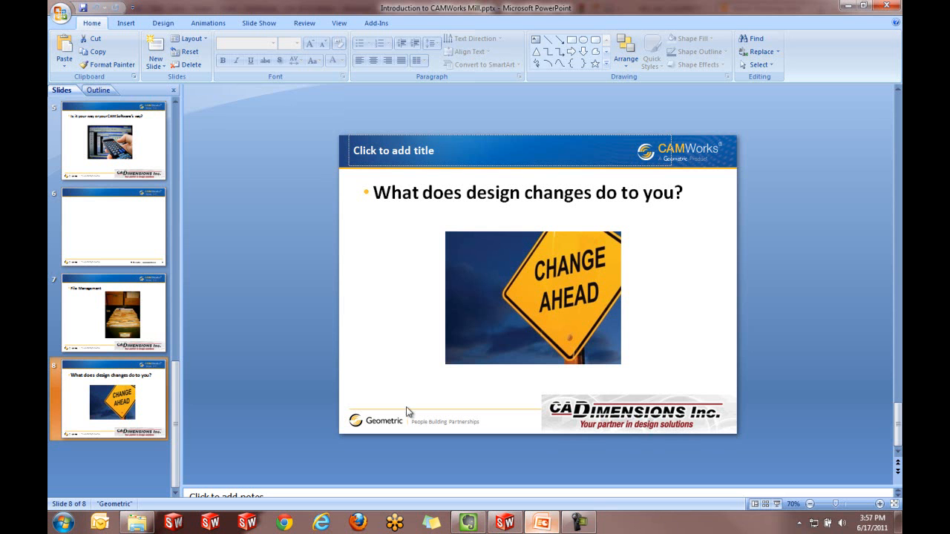
click(846, 6)
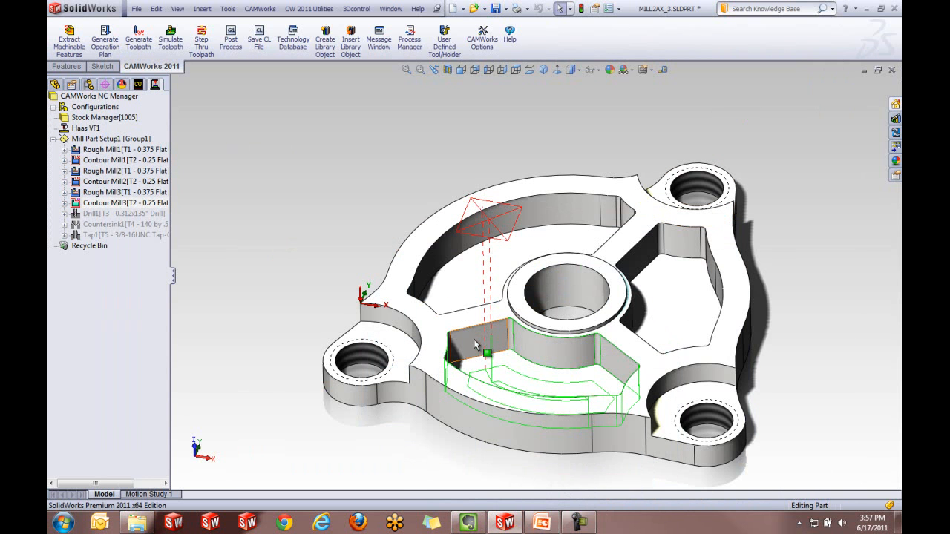
click(892, 72)
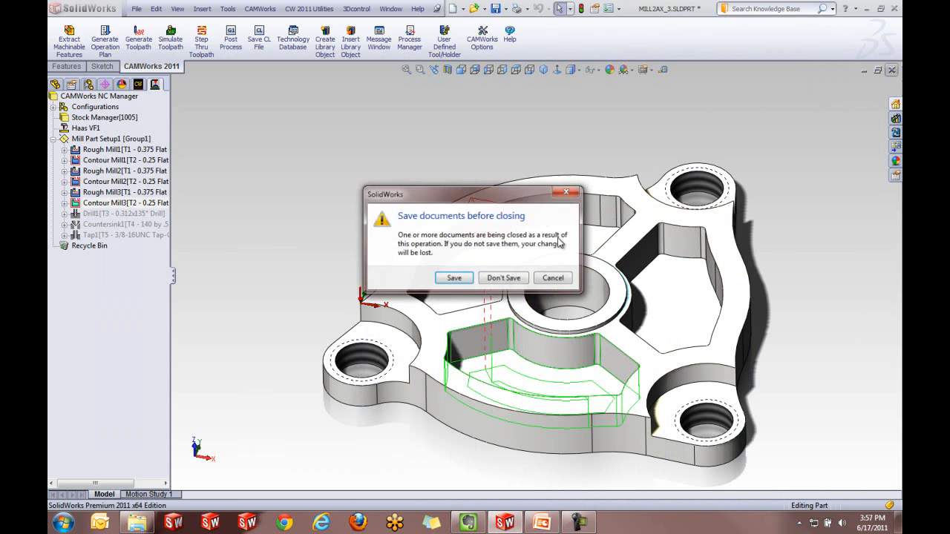
click(504, 278)
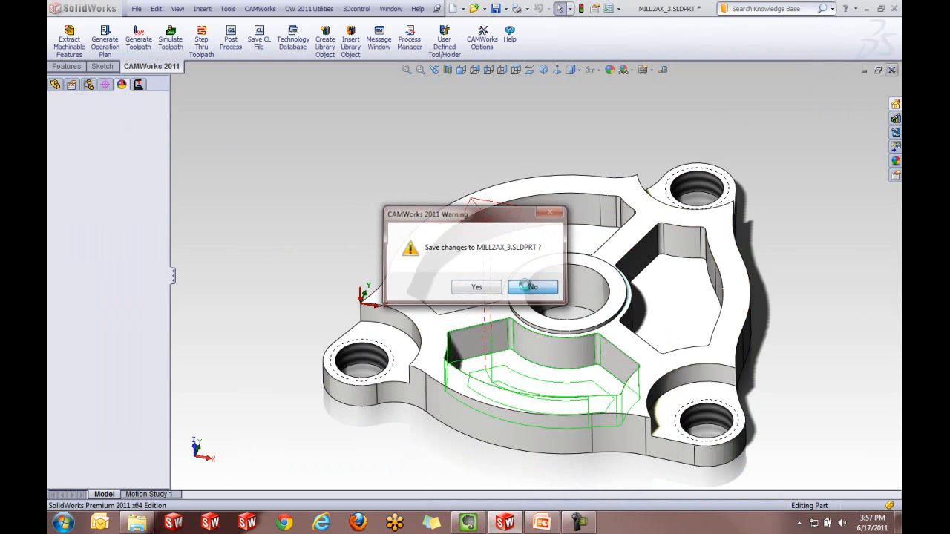
click(527, 285)
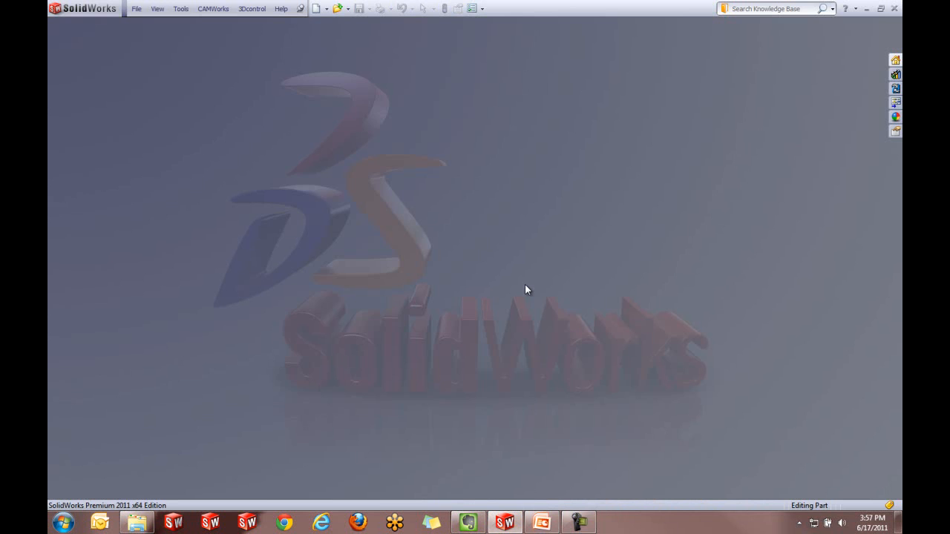
Open the bladed wheel part PERVANE.SLDPRT from the recent documents
key(r)
click(444, 268)
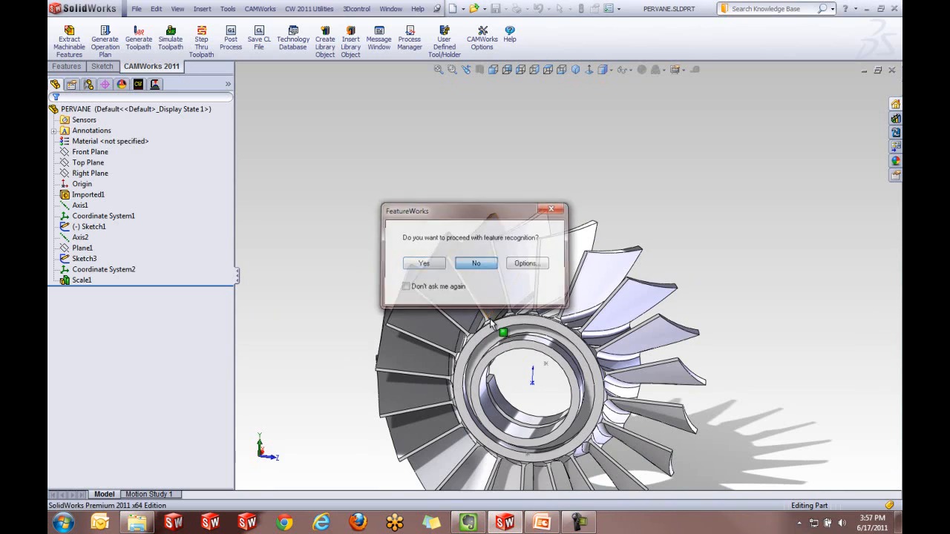
Examine the PERVANE wheel's blades and hub from several angles and highlight its Imported1 body
middle_drag(524, 403, 528, 360)
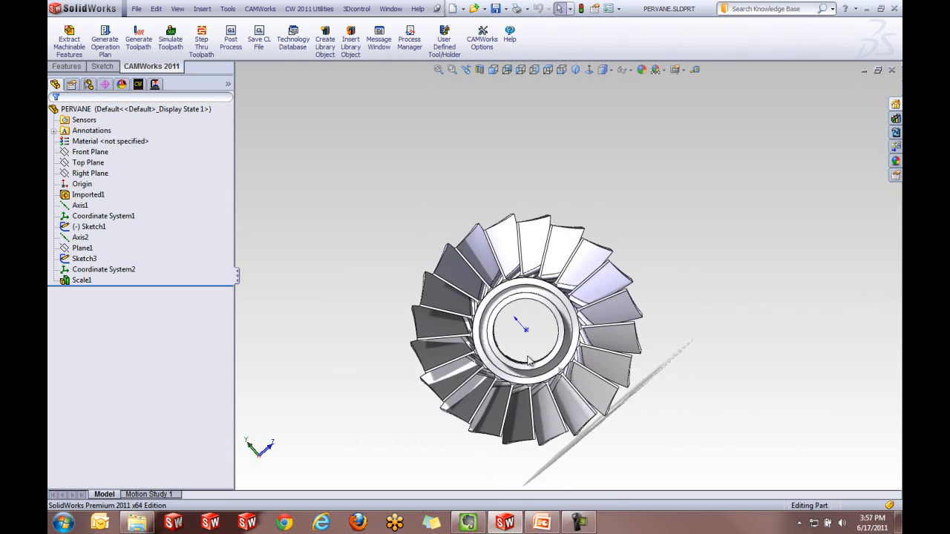
scroll(528, 361, down, 3)
middle_drag(590, 269, 641, 253)
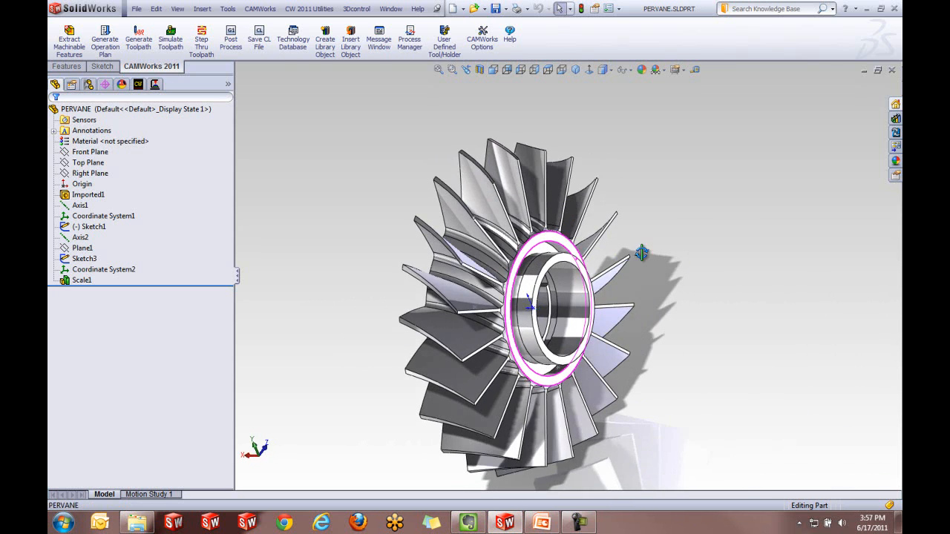
click(90, 195)
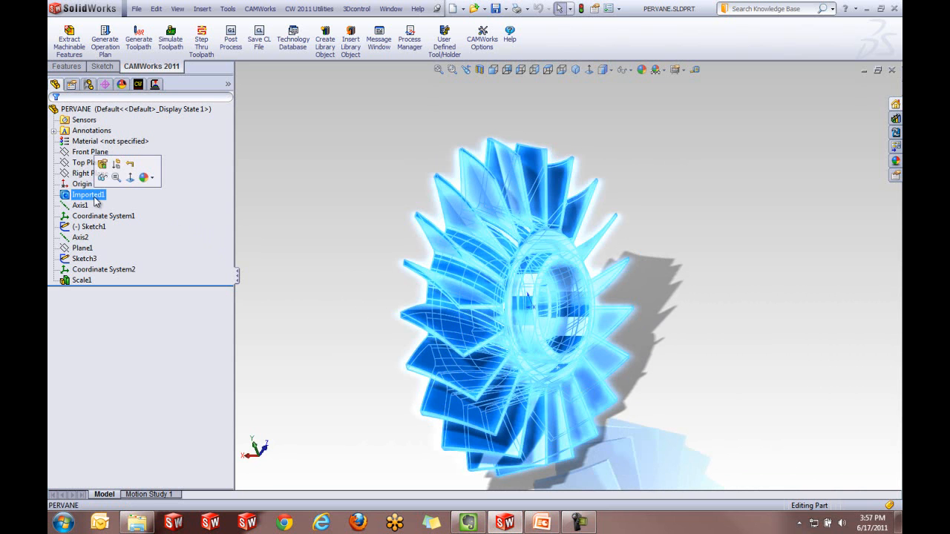
click(267, 218)
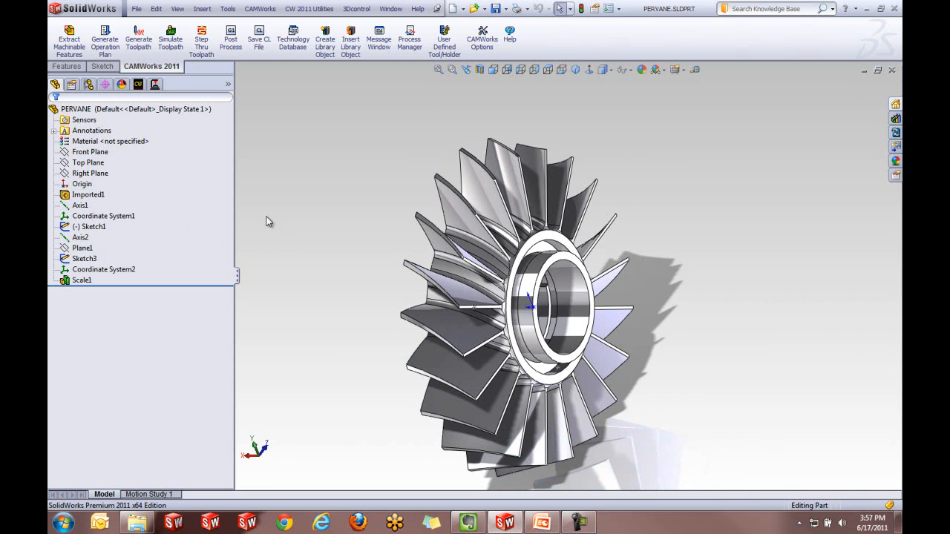
middle_drag(446, 423, 649, 382)
scroll(649, 383, down, 5)
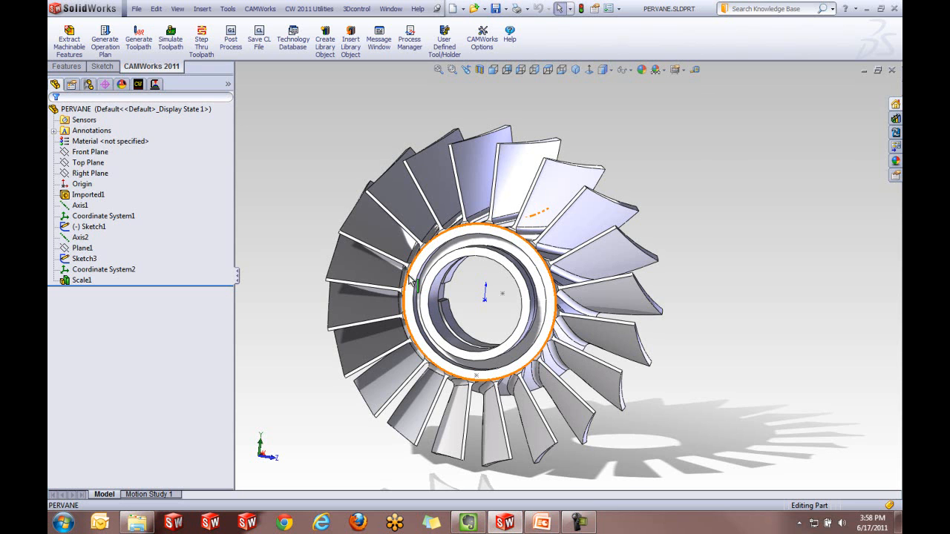
Display the Multiaxis Mill6 toolpath from the CAMWorks operation tree on the wheel's blades
click(154, 84)
click(173, 150)
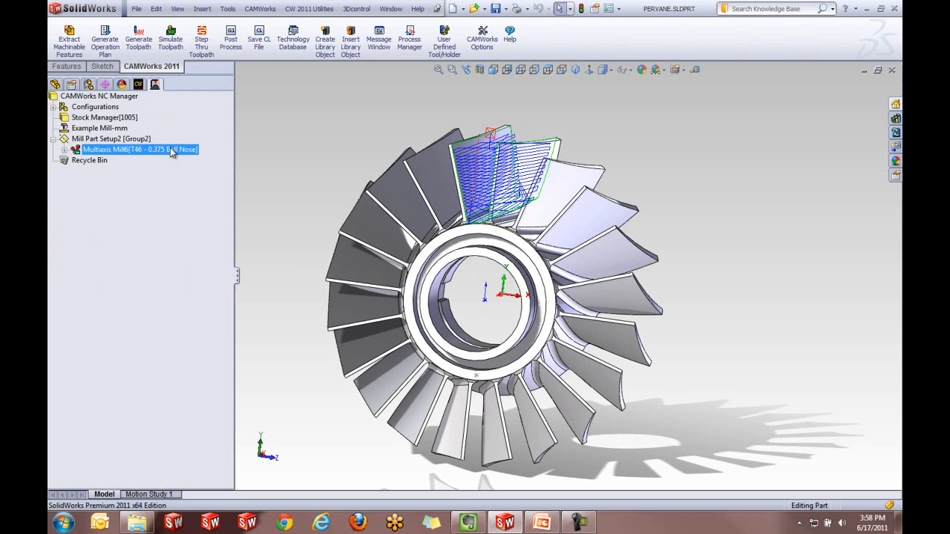
middle_drag(408, 321, 414, 323)
scroll(482, 171, down, 3)
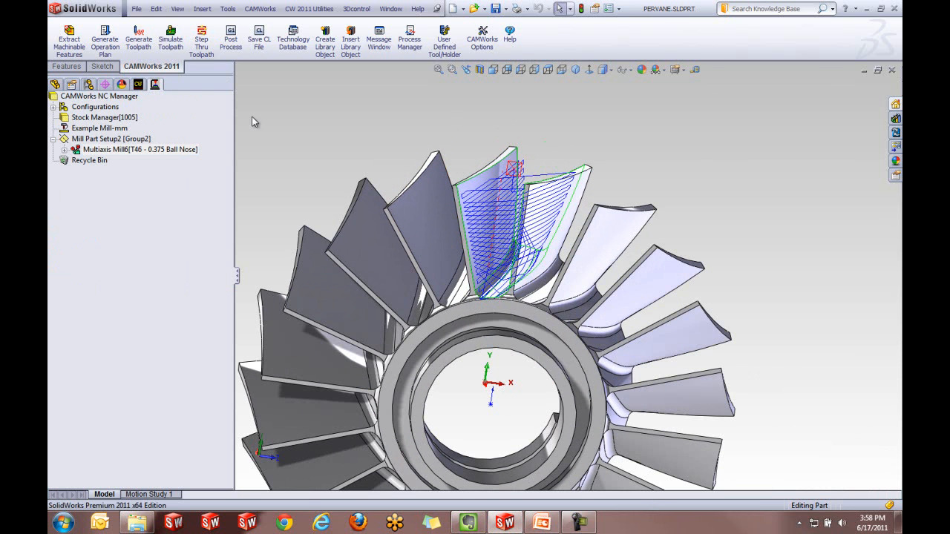
Step through the Multiaxis Mill6 toolpath to examine the tool's motion between the blades, and close the playback
right_click(154, 149)
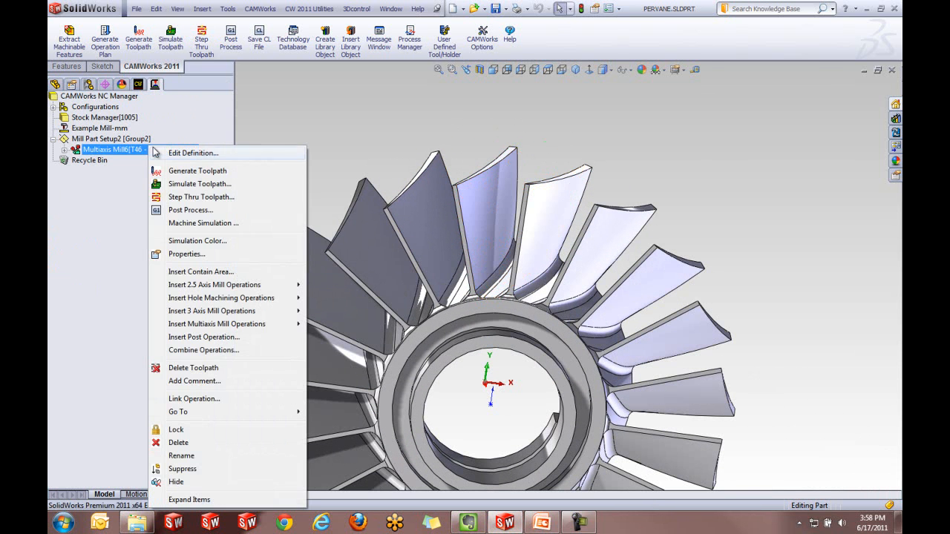
click(202, 197)
scroll(623, 149, up, 5)
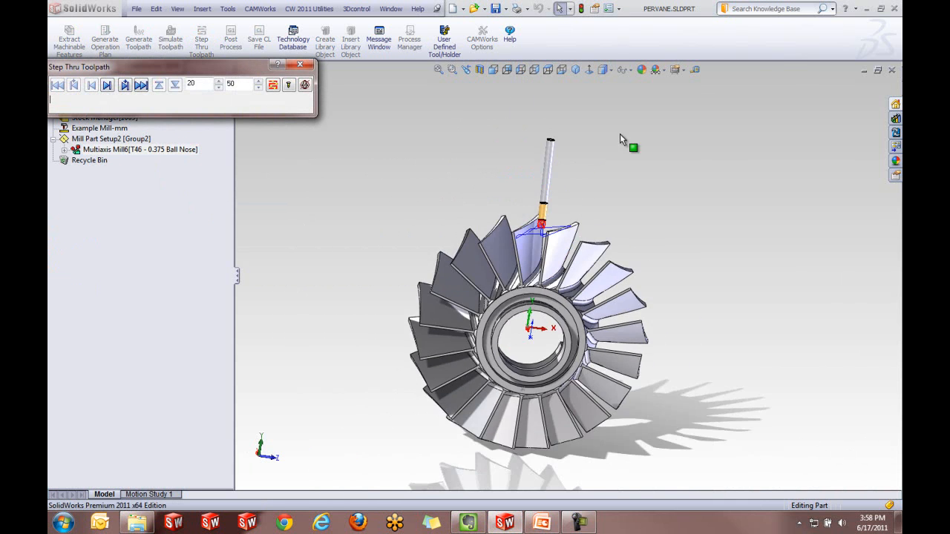
scroll(623, 148, down, 4)
click(124, 86)
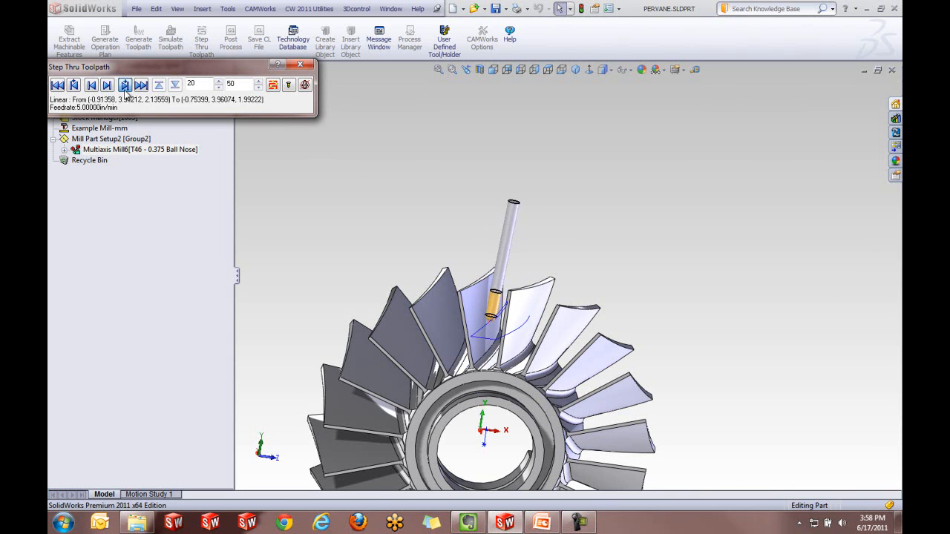
middle_drag(477, 253, 466, 336)
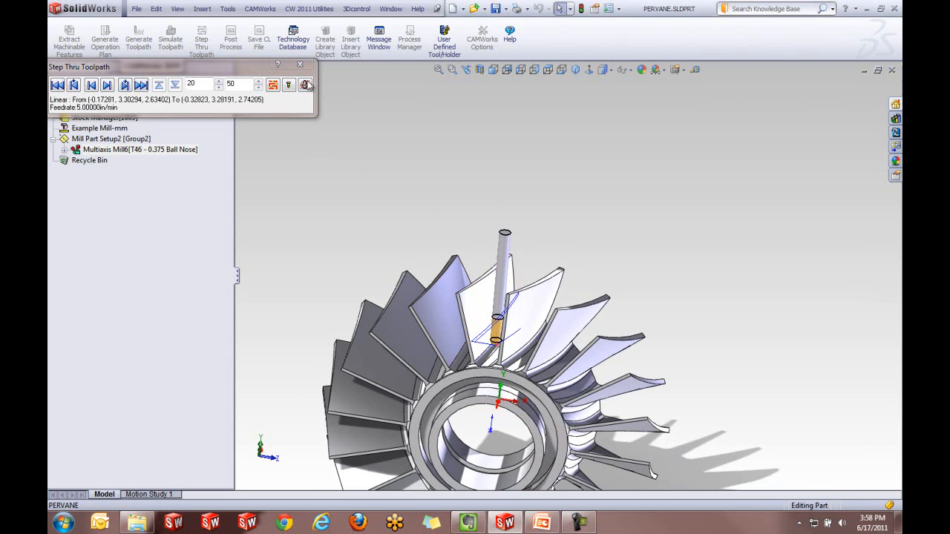
click(301, 64)
Launch Machine Simulation for the Multiaxis Mill6 operation and hide the initial stock around the wheel
scroll(556, 297, up, 4)
scroll(572, 395, down, 3)
middle_drag(566, 369, 536, 360)
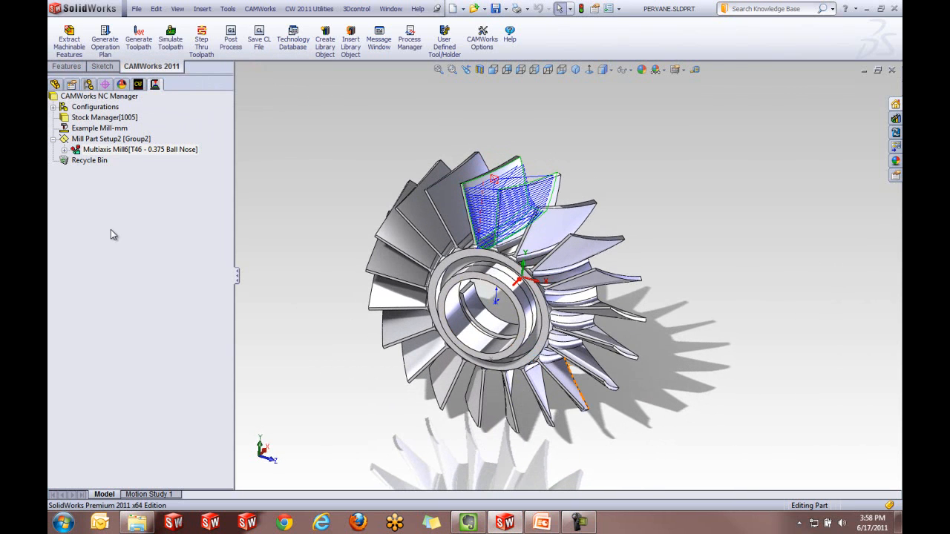
right_click(121, 150)
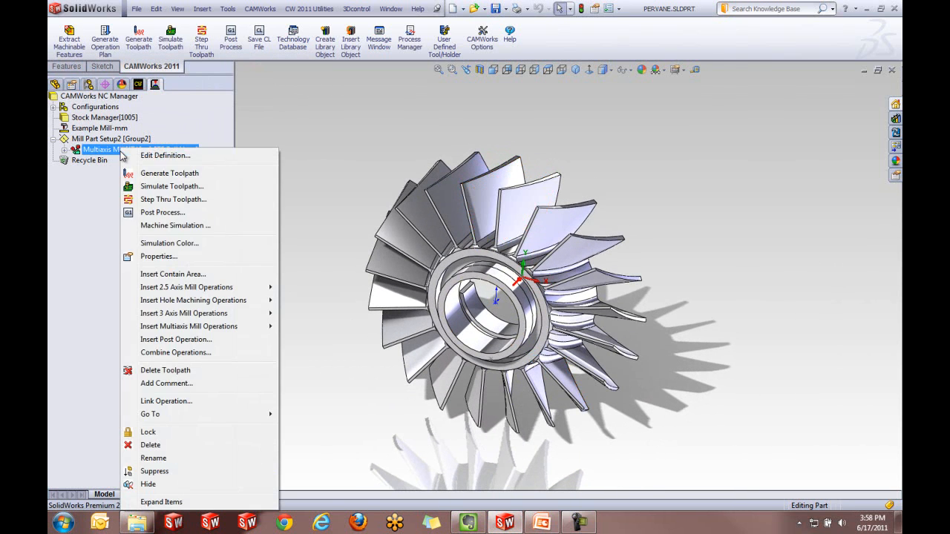
click(179, 226)
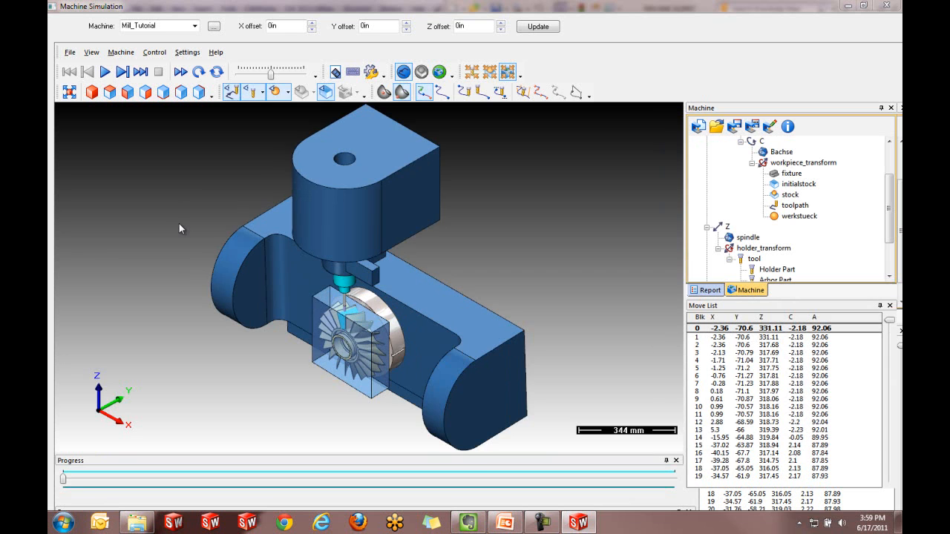
middle_drag(460, 399, 290, 153)
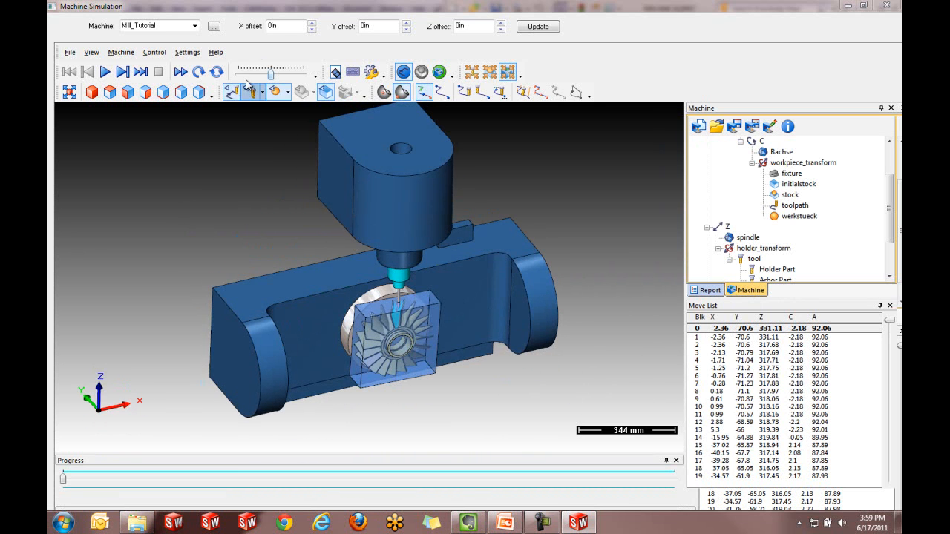
click(324, 91)
mouse_move(403, 320)
middle_down()
mouse_move(399, 269)
mouse_move(395, 327)
middle_up()
scroll(395, 326, up, 2)
scroll(395, 328, up, 2)
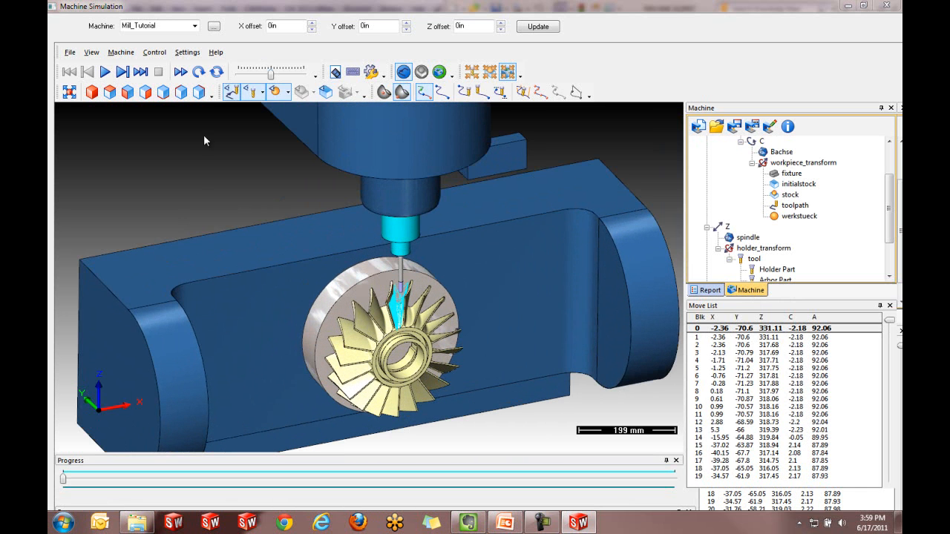
Run the machine simulation at a reduced speed, examine the tool between the blades from several angles, and close the simulation
click(252, 75)
click(104, 71)
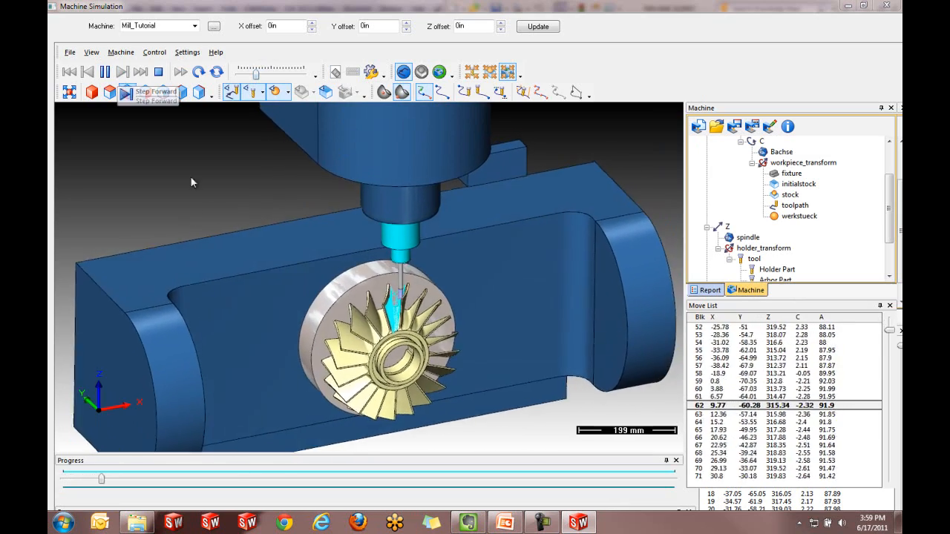
scroll(361, 438, up, 4)
middle_drag(405, 398, 276, 372)
scroll(435, 354, down, 3)
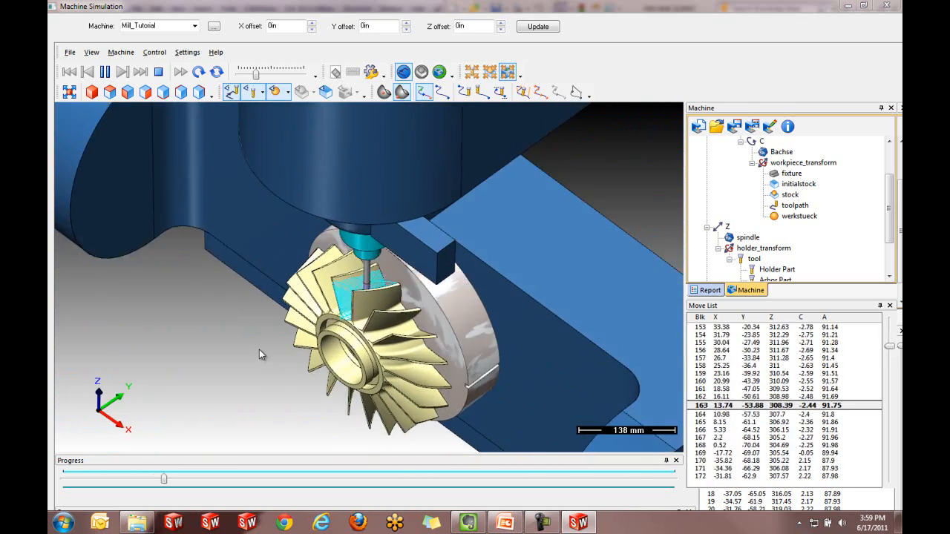
scroll(367, 340, up, 3)
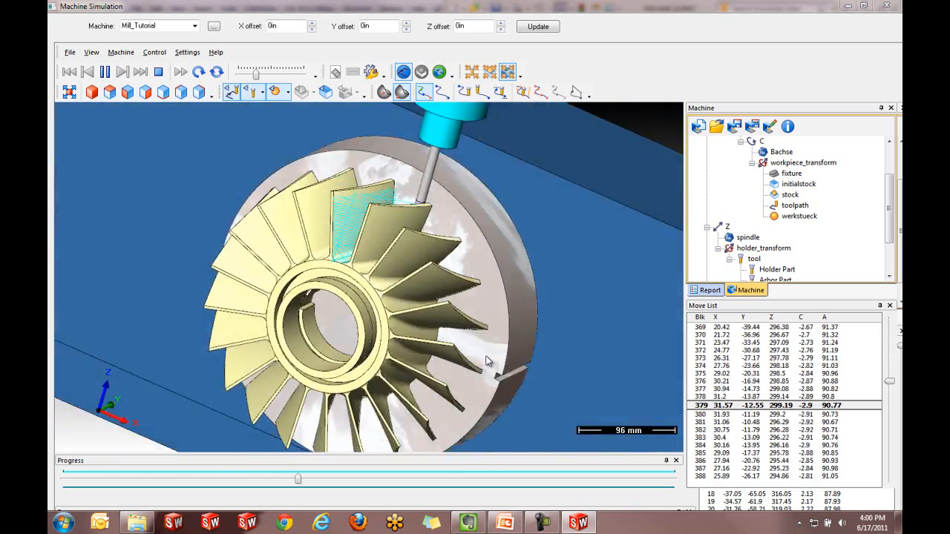
middle_drag(486, 361, 460, 341)
scroll(479, 412, down, 3)
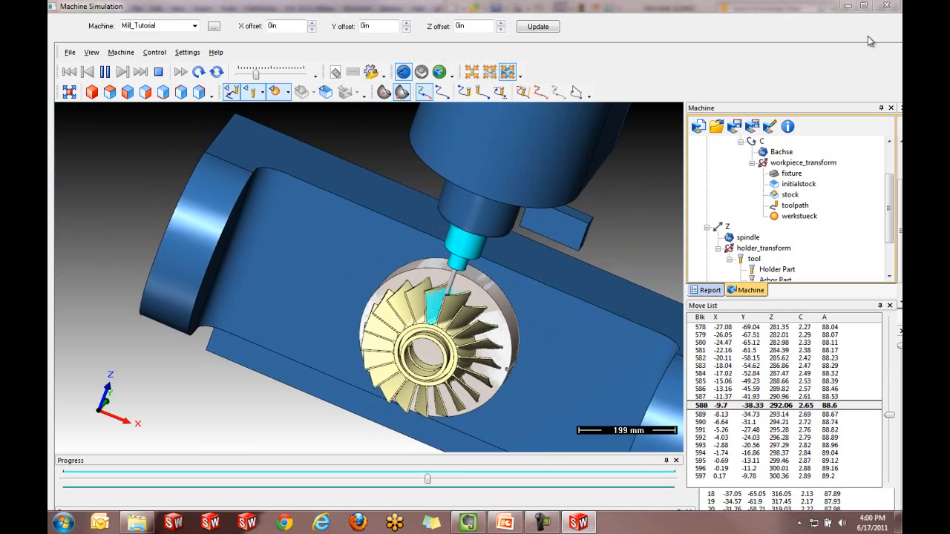
click(886, 6)
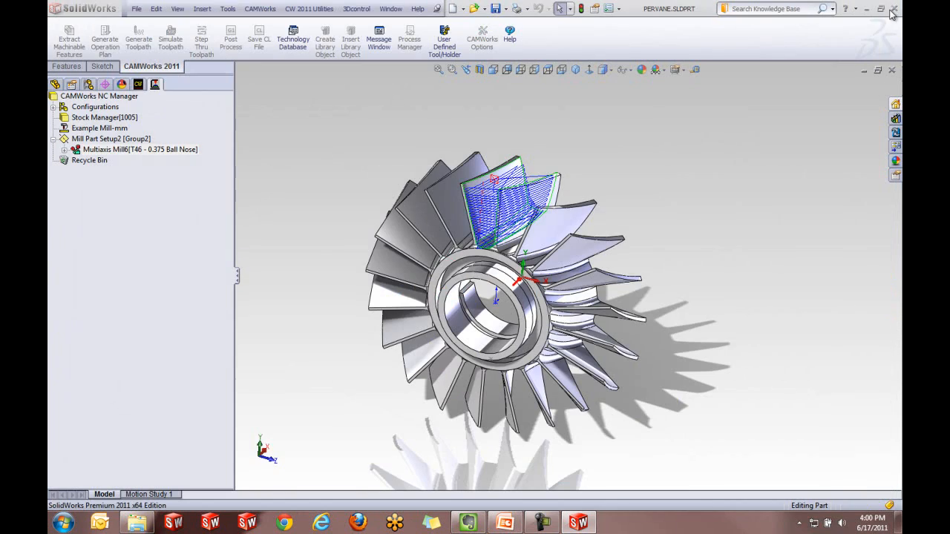
Review the Multiaxis Mill6 axis control parameters, keep the tool axis option Tilted With Fixed Angle To Axis, and accept the settings
right_click(157, 149)
click(211, 172)
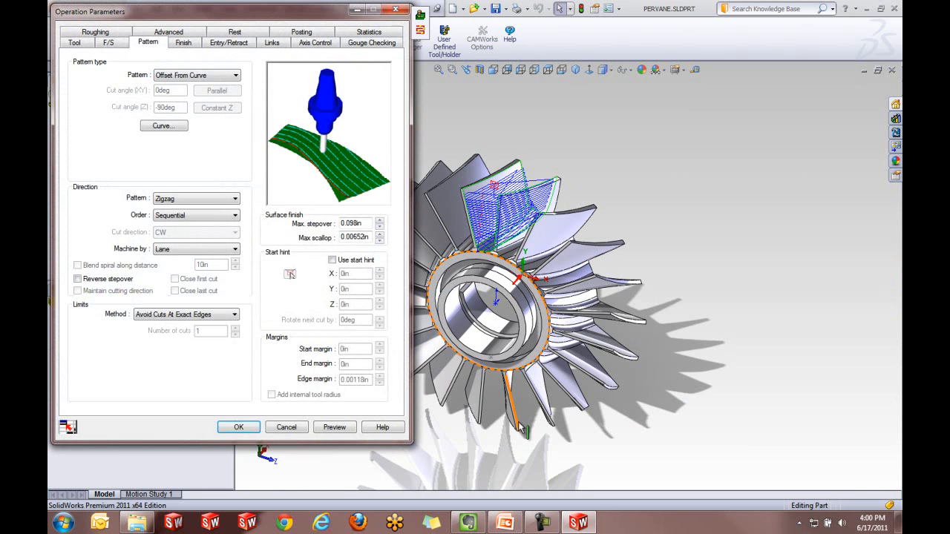
drag(166, 10, 218, 12)
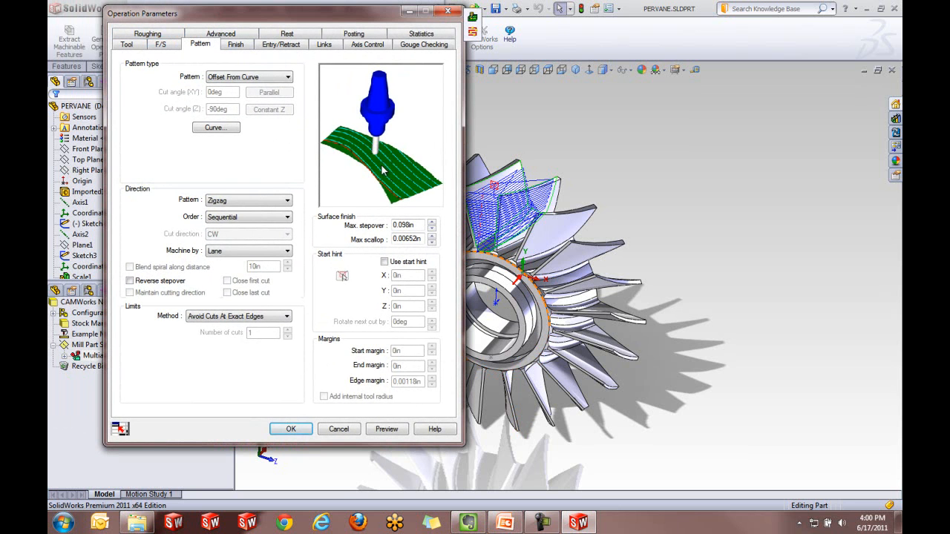
click(363, 46)
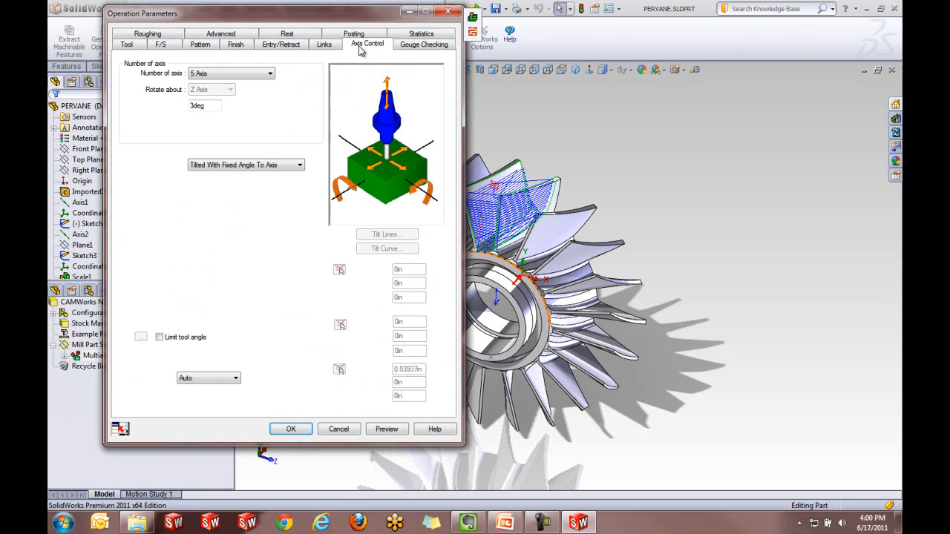
click(247, 165)
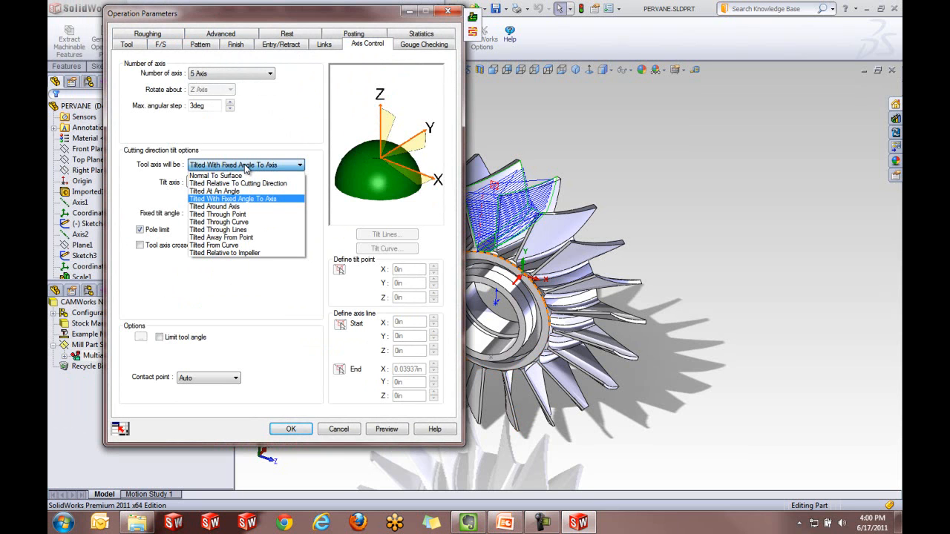
click(247, 199)
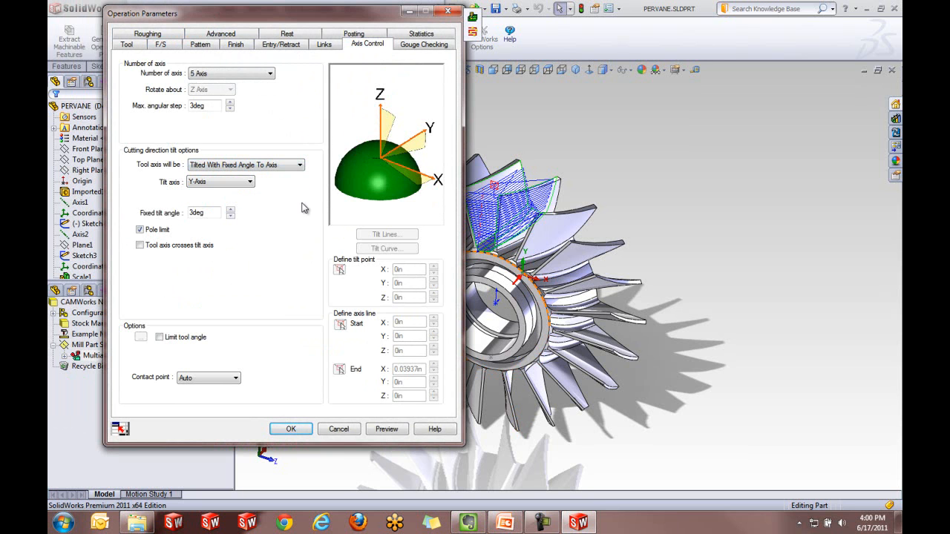
click(290, 429)
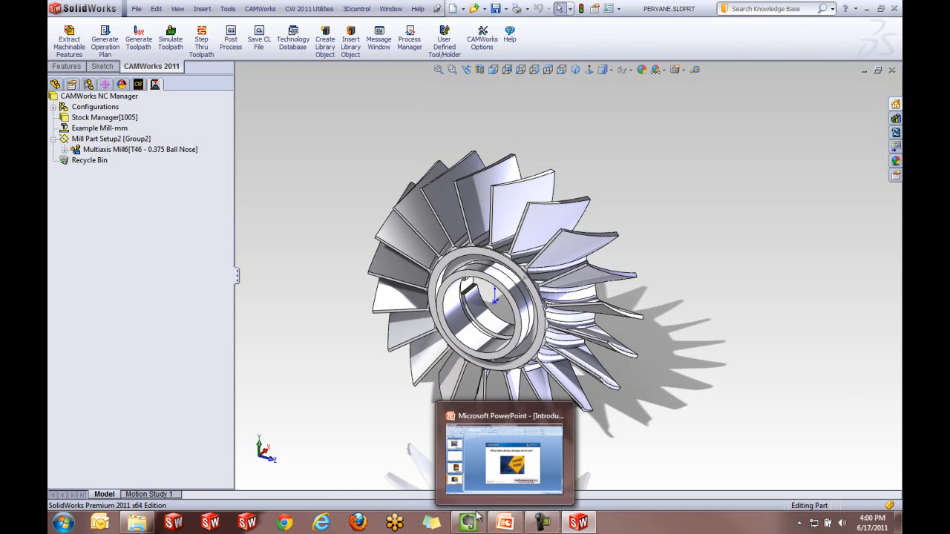
Switch to the PowerPoint presentation, start the slide show from the first slide, and advance to the second slide
click(505, 454)
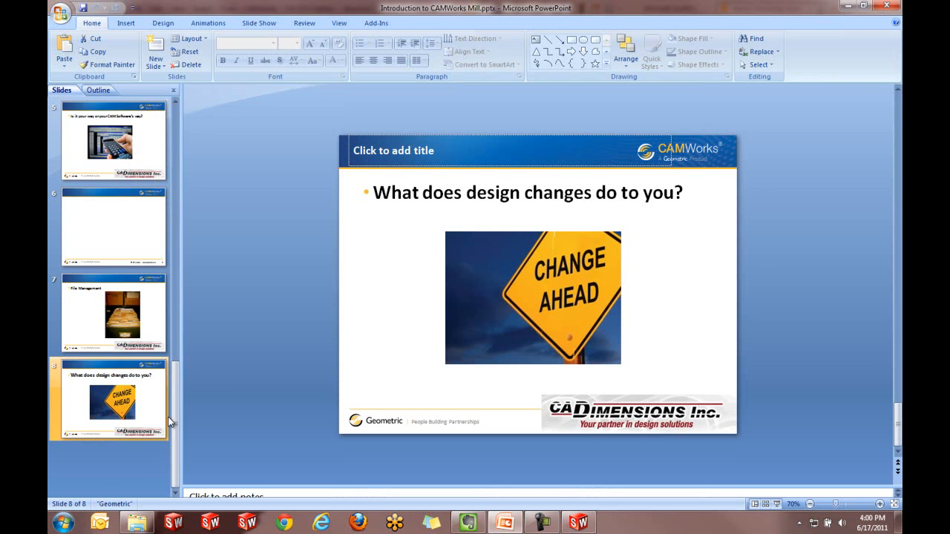
drag(176, 415, 169, 172)
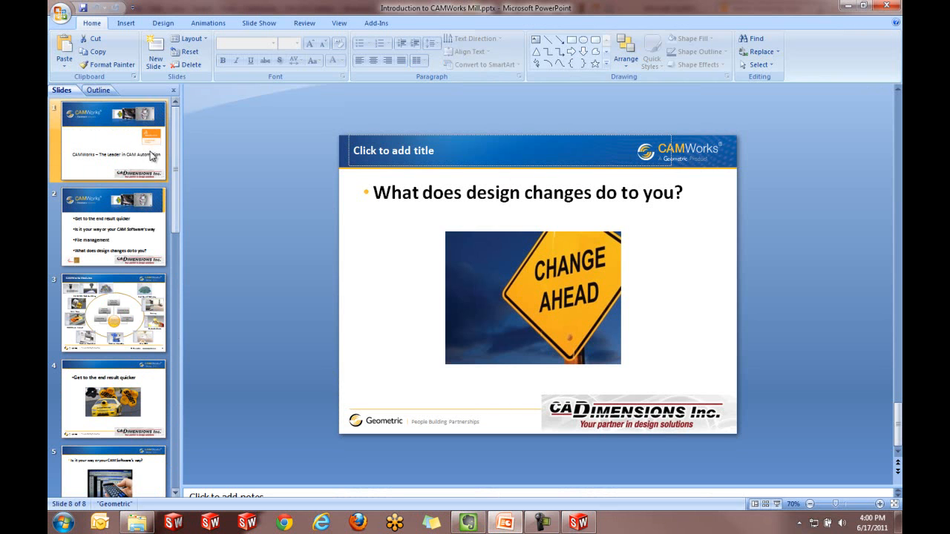
click(157, 156)
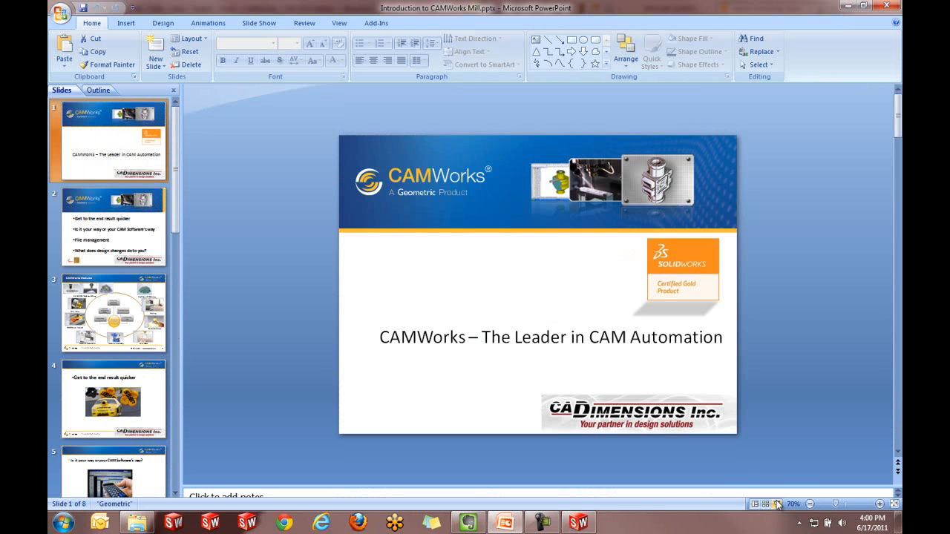
click(776, 504)
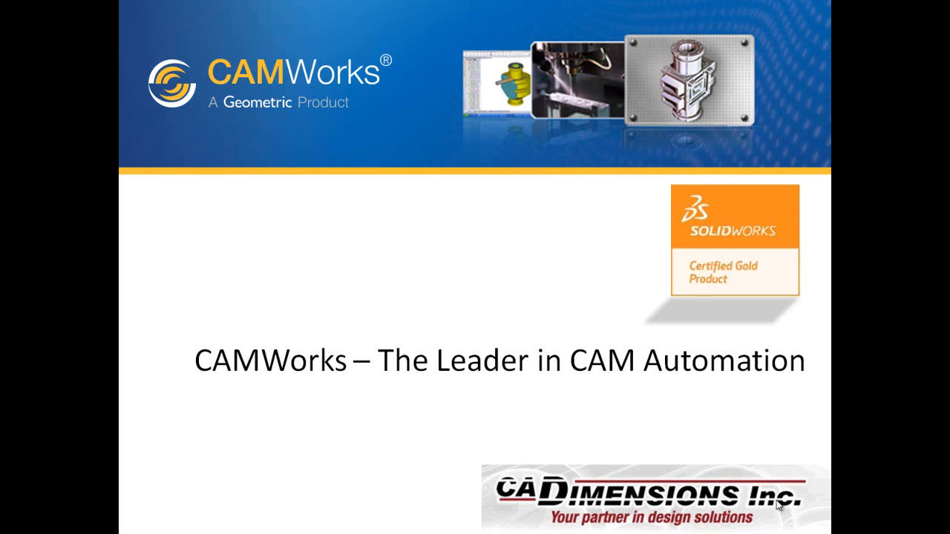
click(680, 240)
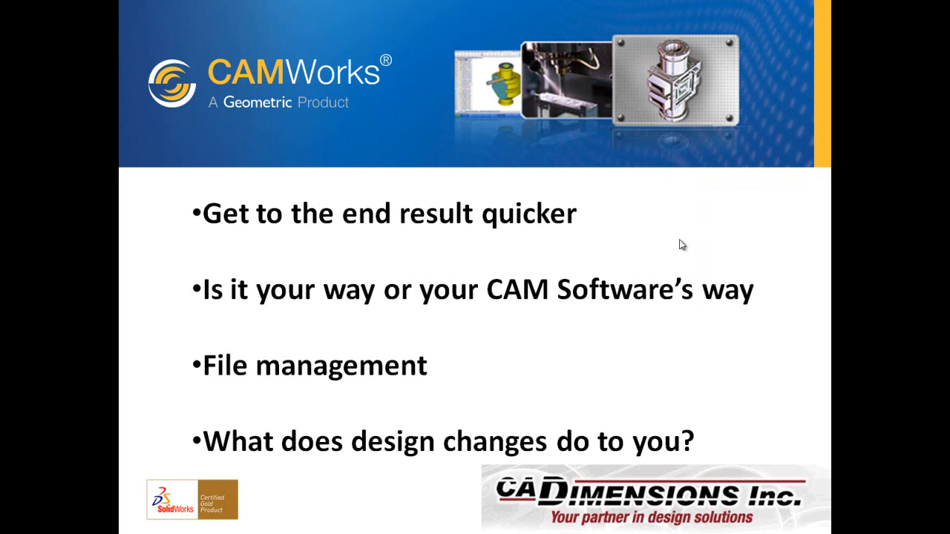